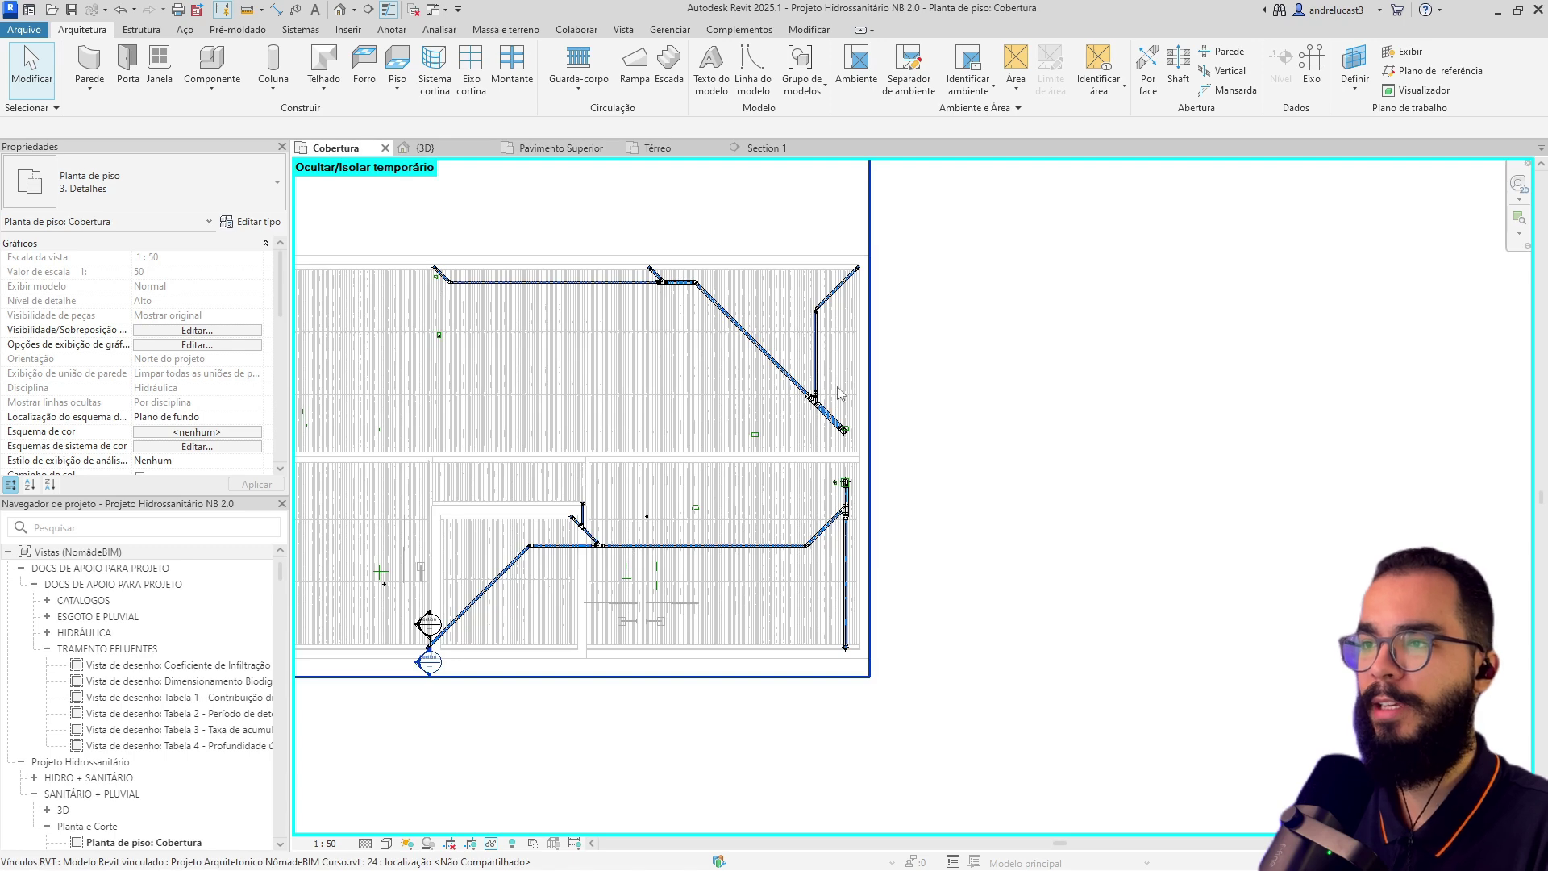
Review the rainwater pipes in the Cobertura, Pavimento Superior and Térreo plans, checking the 150 mm ground-floor pipe nearest the car.
{"action": "scroll", "coordinate": [838, 393], "scroll_direction": "up", "scroll_amount": 3}
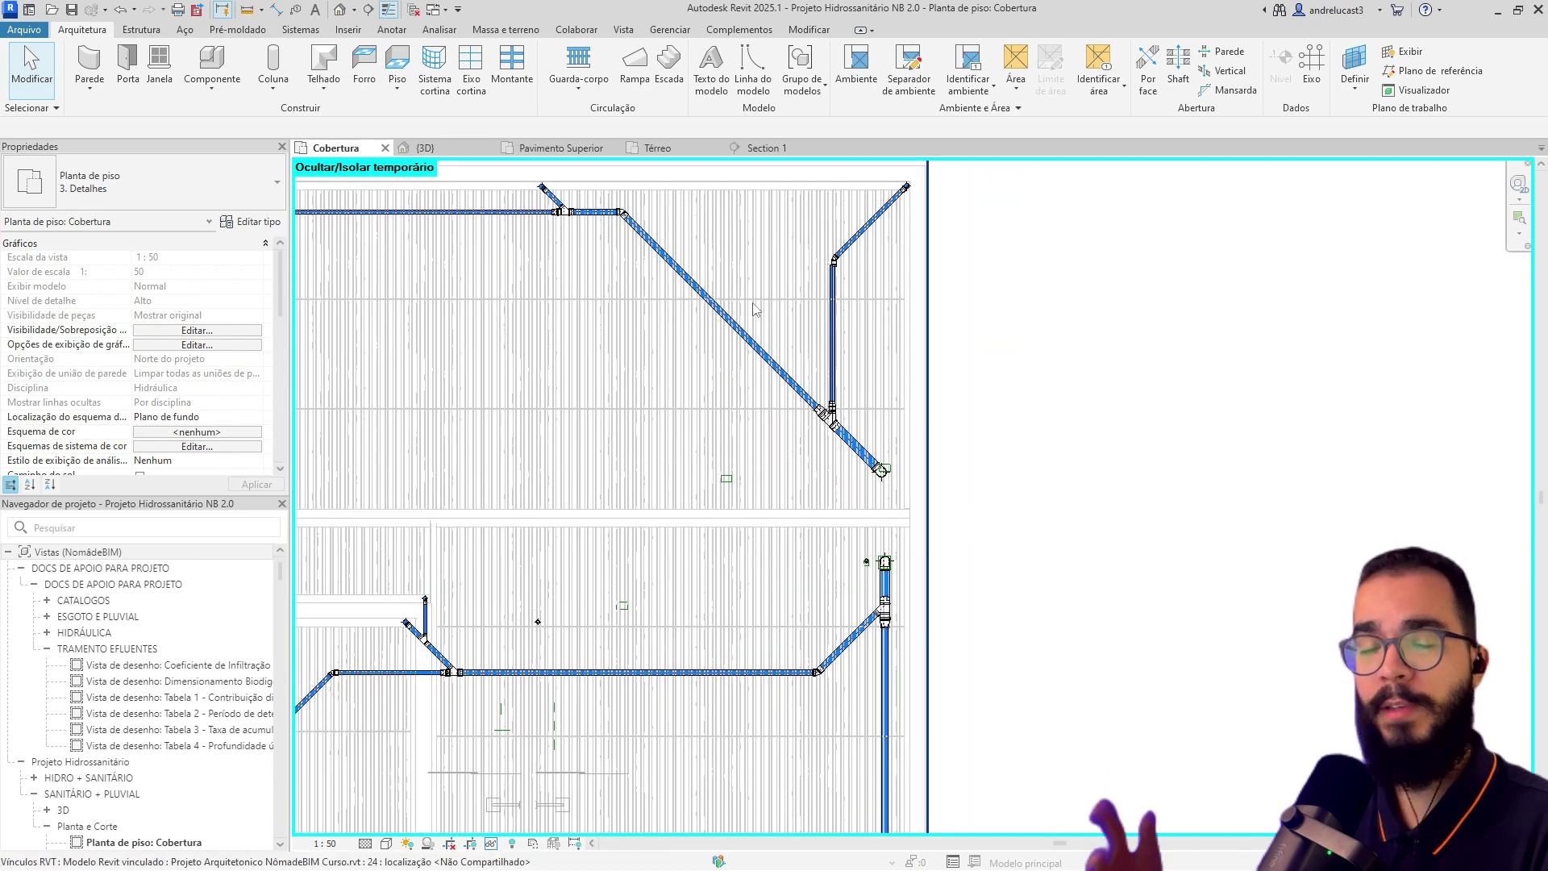
{"action": "left_click", "coordinate": [553, 150]}
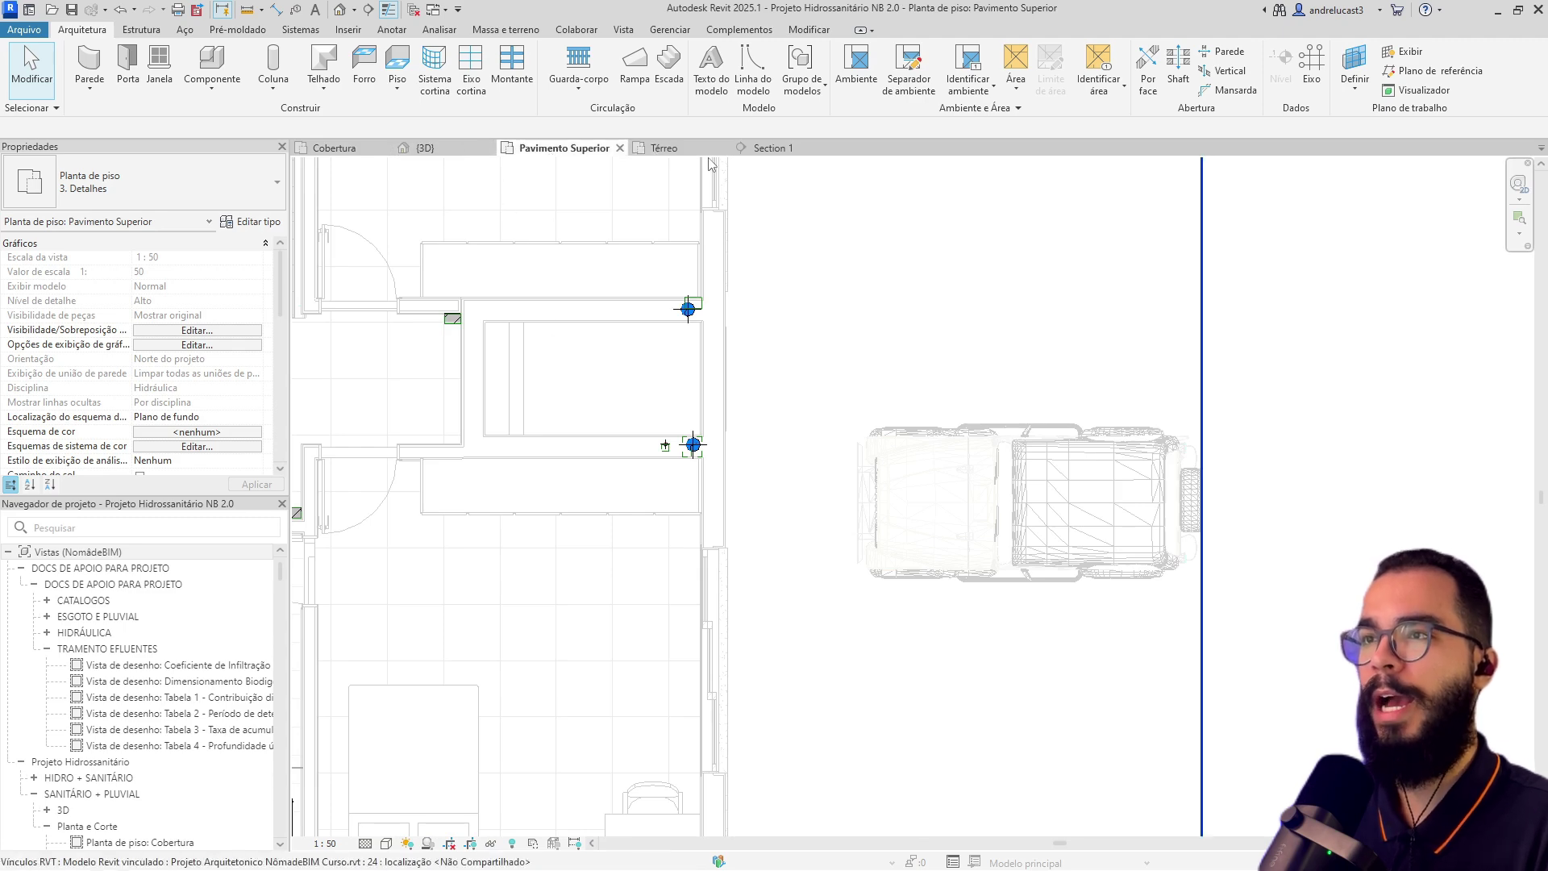
{"action": "left_click", "coordinate": [663, 148]}
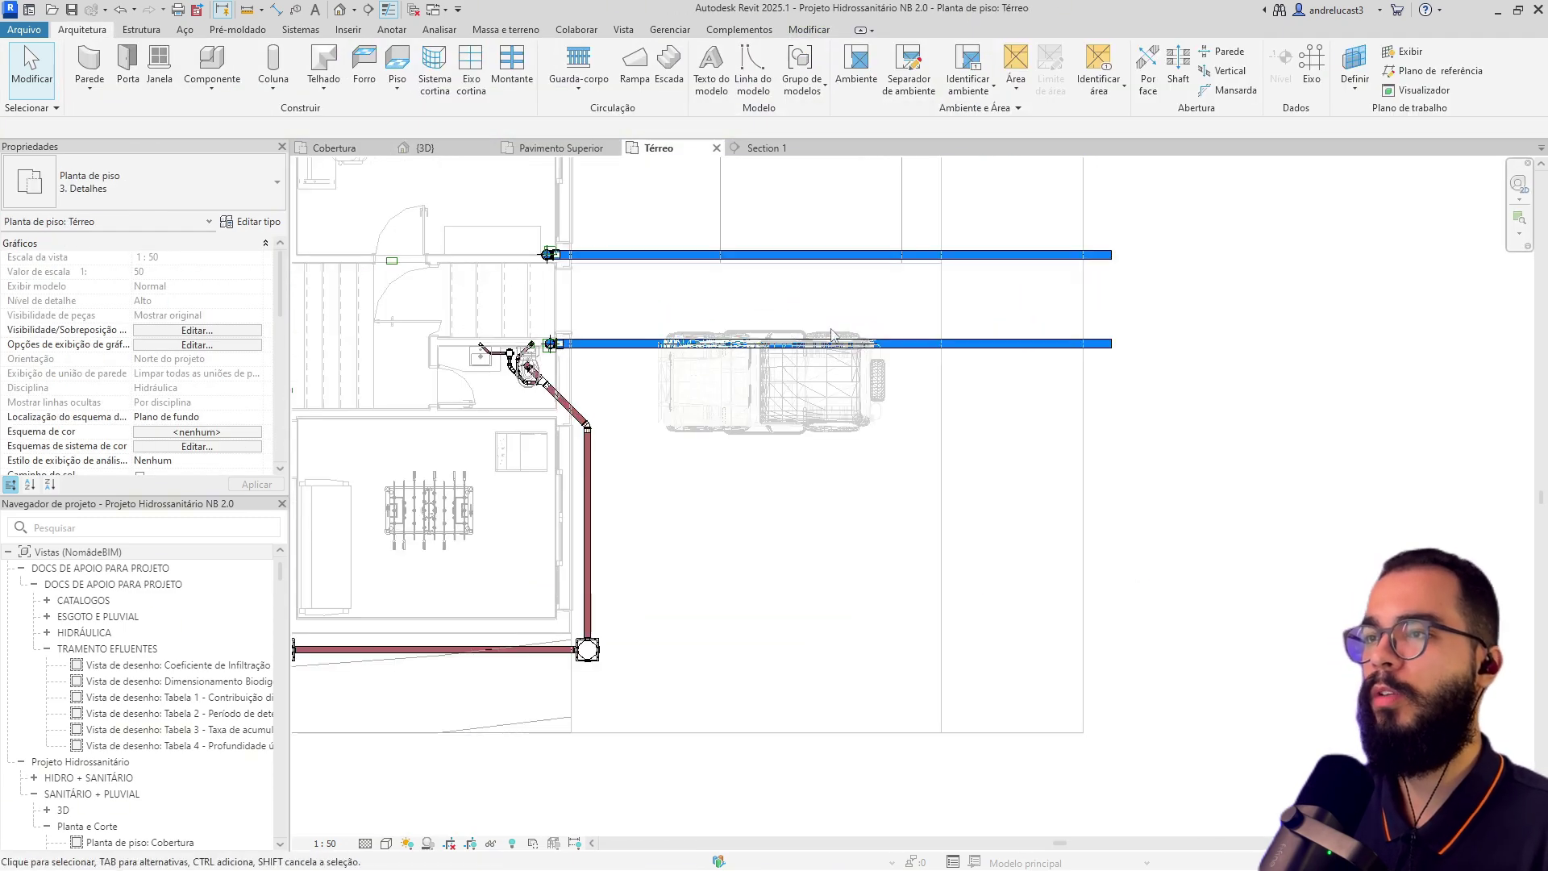
{"action": "left_click", "coordinate": [833, 342]}
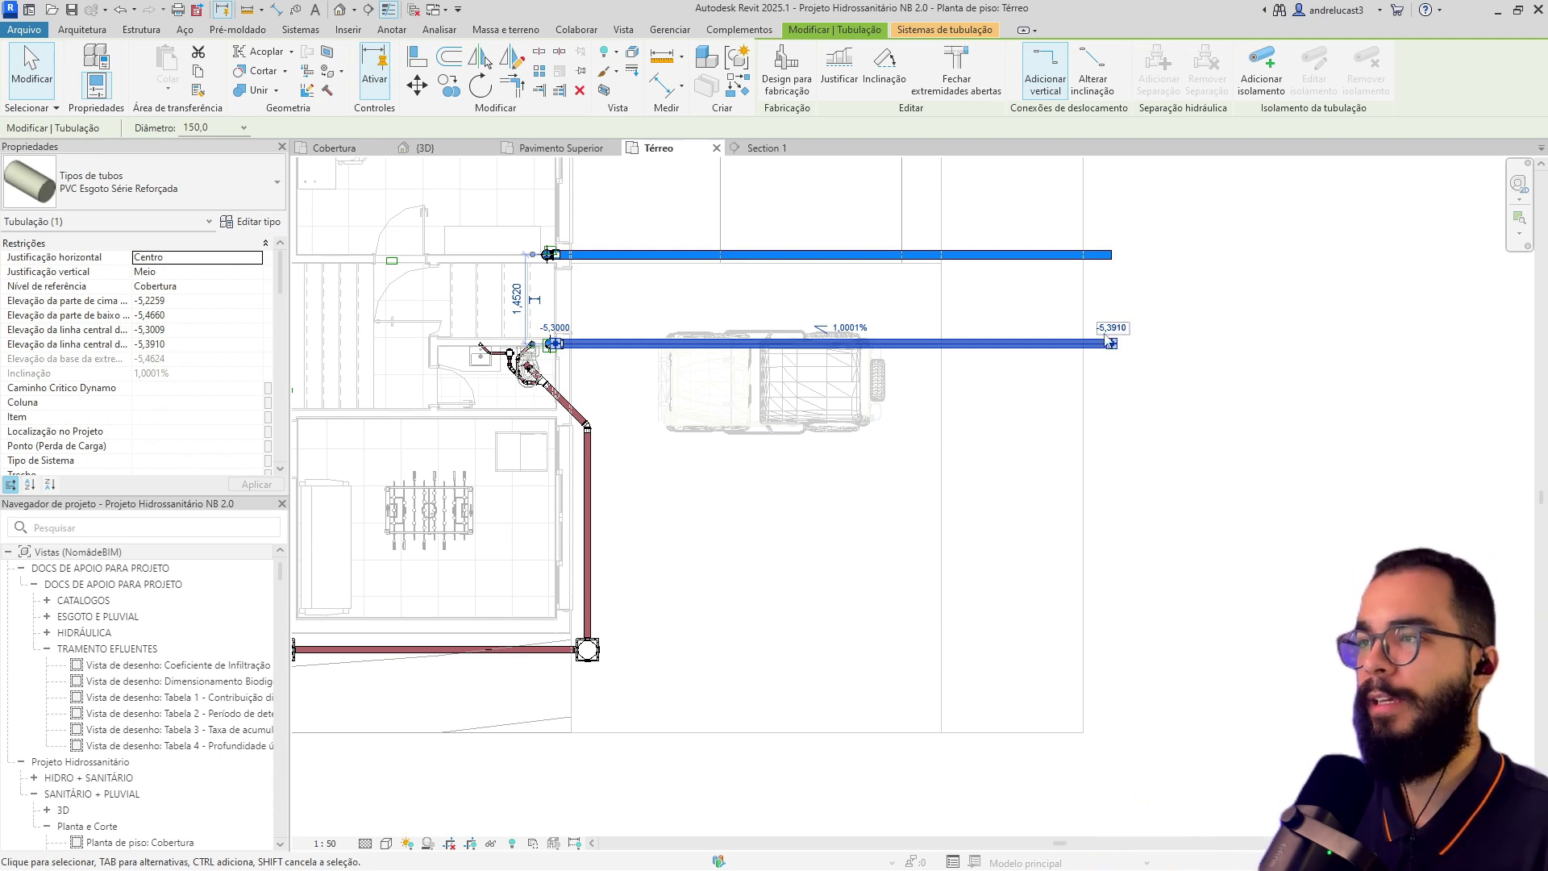
{"action": "scroll", "coordinate": [1069, 616], "scroll_direction": "down", "scroll_amount": 2}
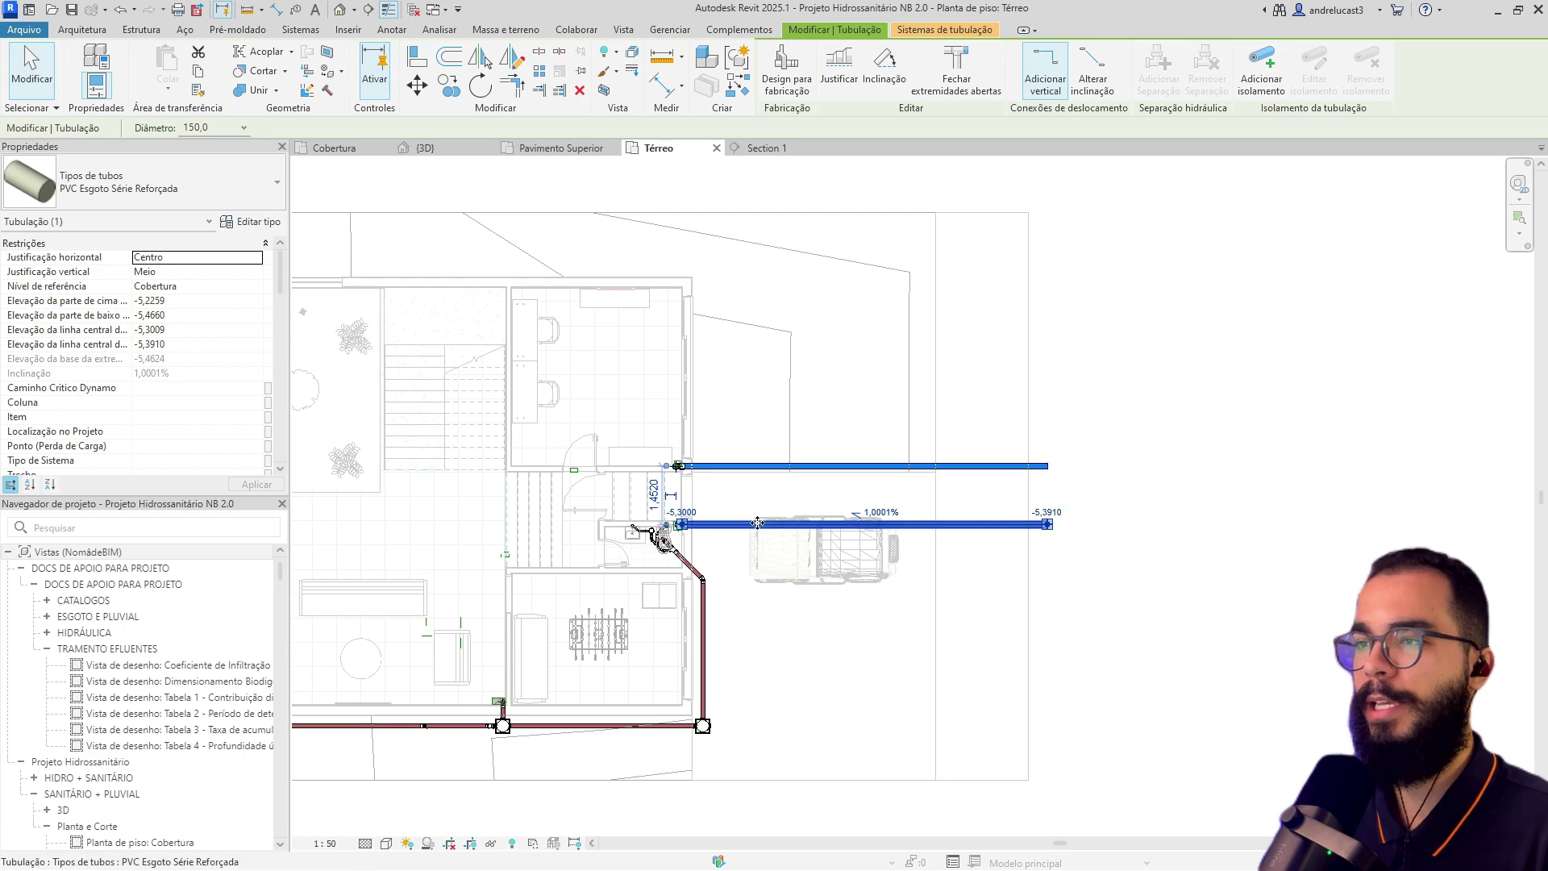
{"action": "key", "text": "Escape"}
Place an Amanco Esgoto Caixa de Areia fitting in the Térreo plan, just above the upper blue rainwater pipe.
{"action": "scroll", "coordinate": [758, 524], "scroll_direction": "up", "scroll_amount": 4}
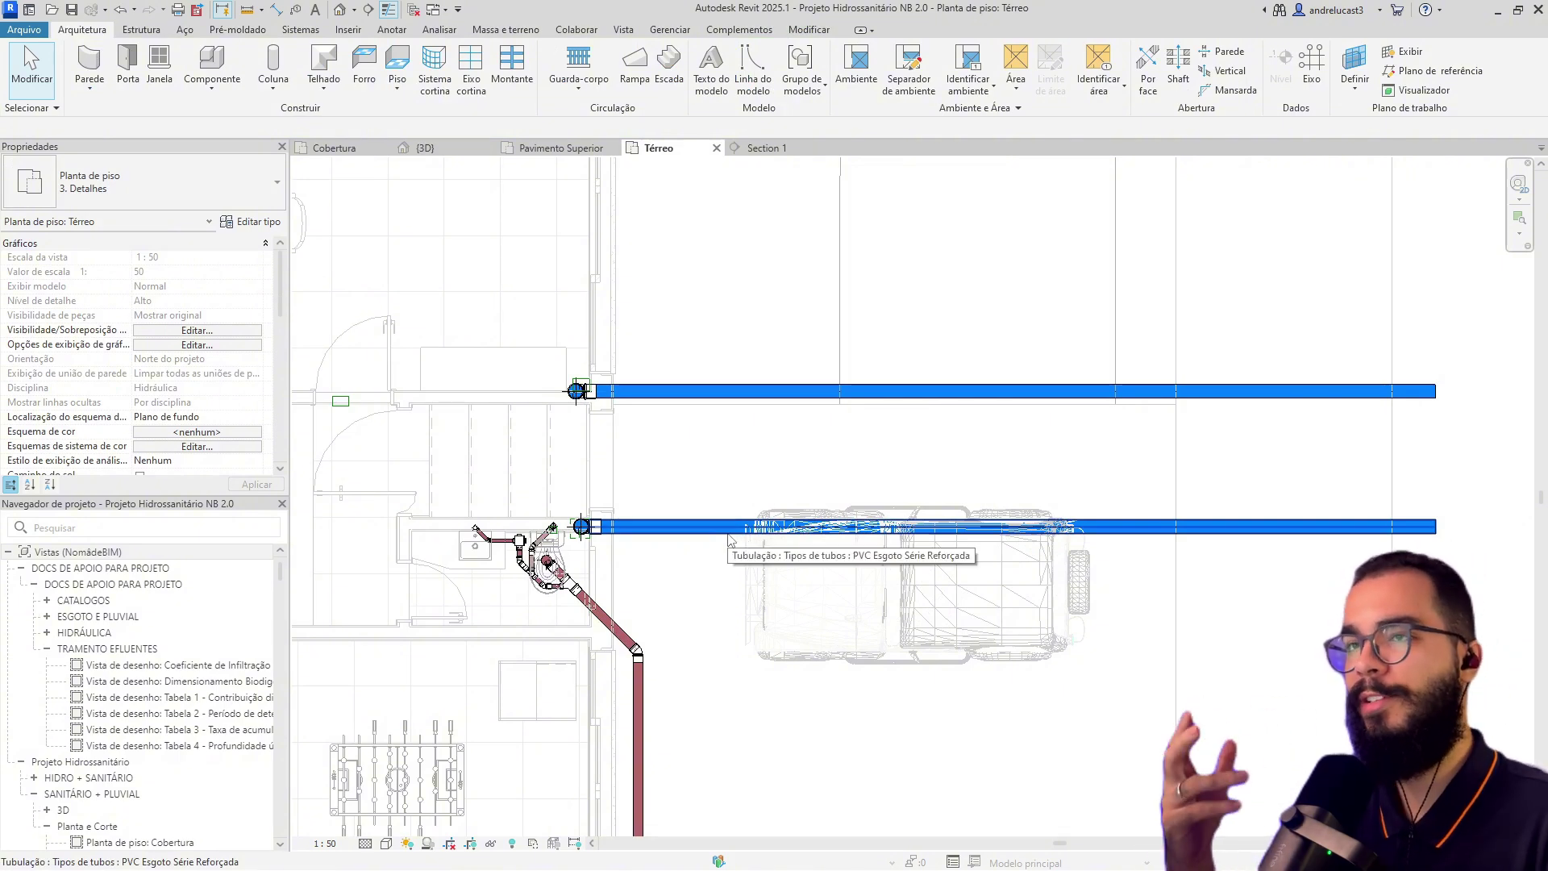
{"action": "left_click", "coordinate": [230, 64]}
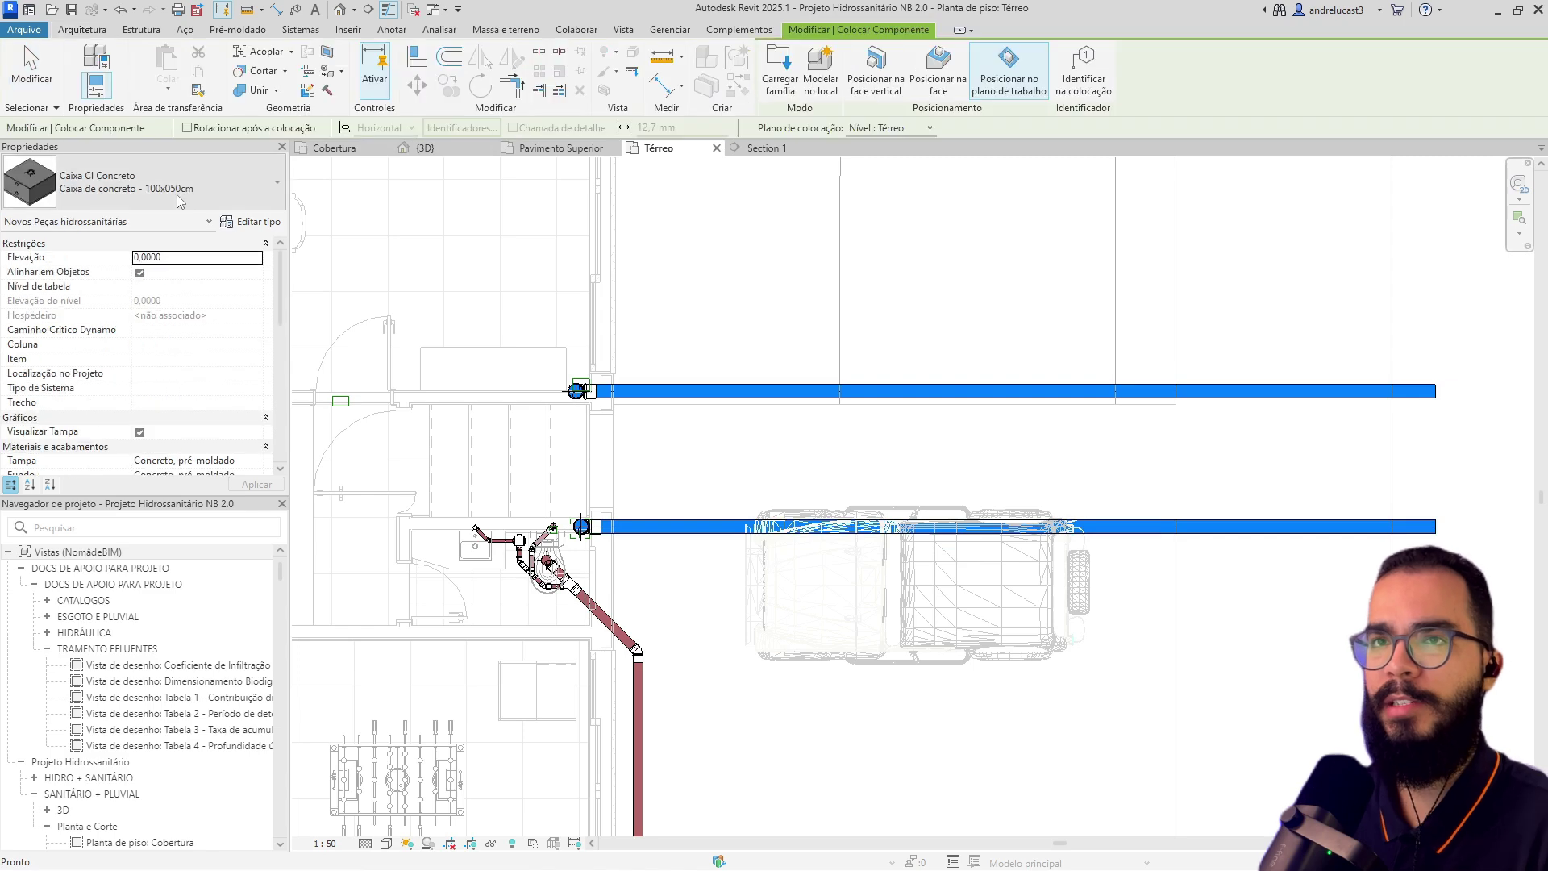
{"action": "left_click", "coordinate": [161, 190]}
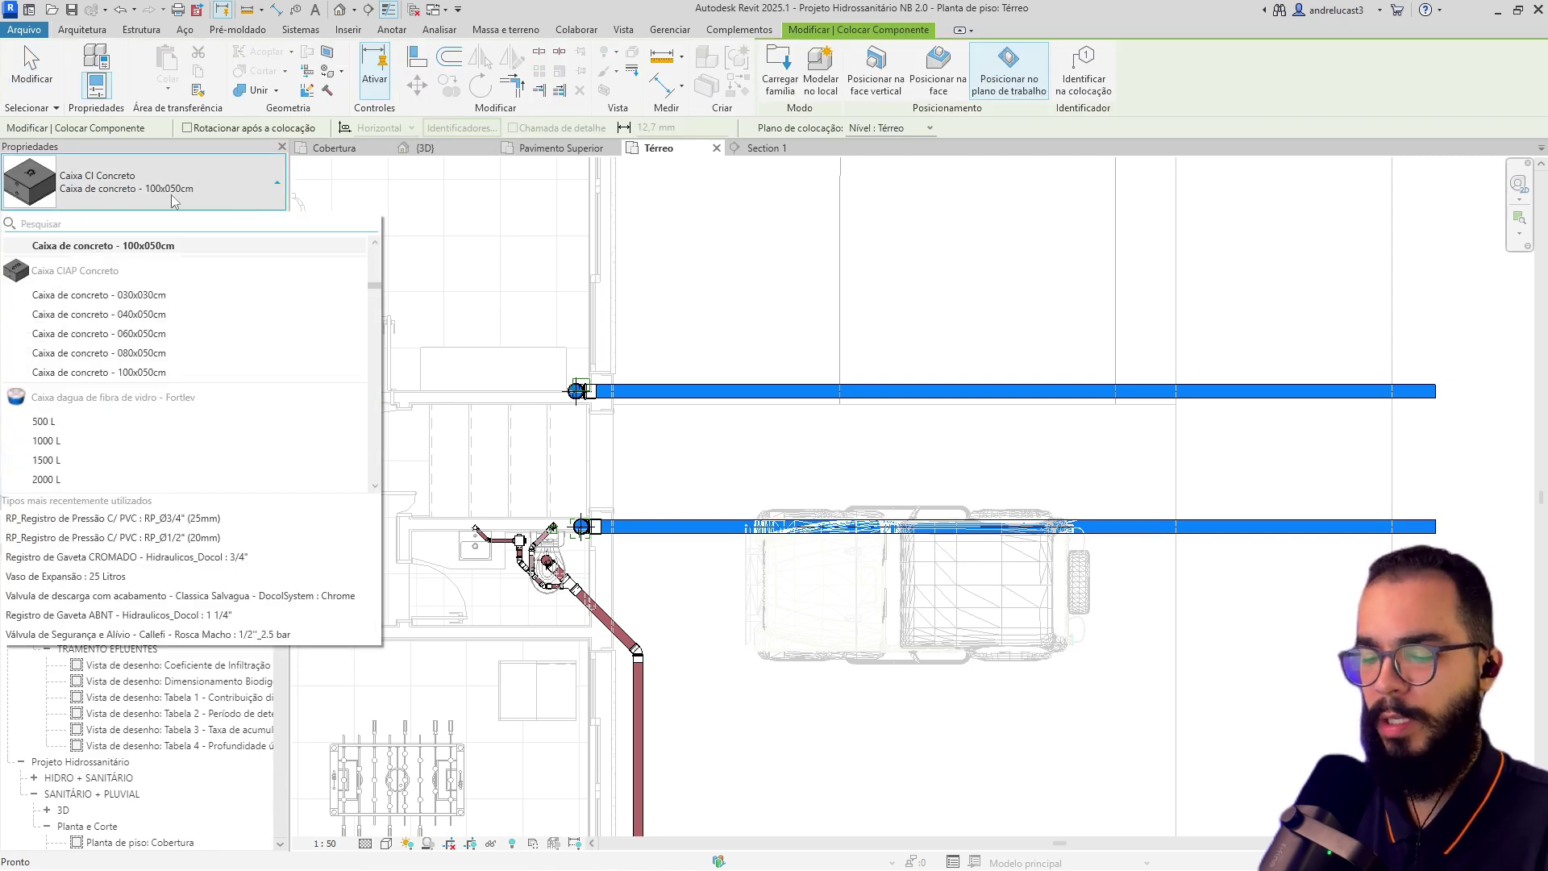
{"action": "type", "text": "caixa"}
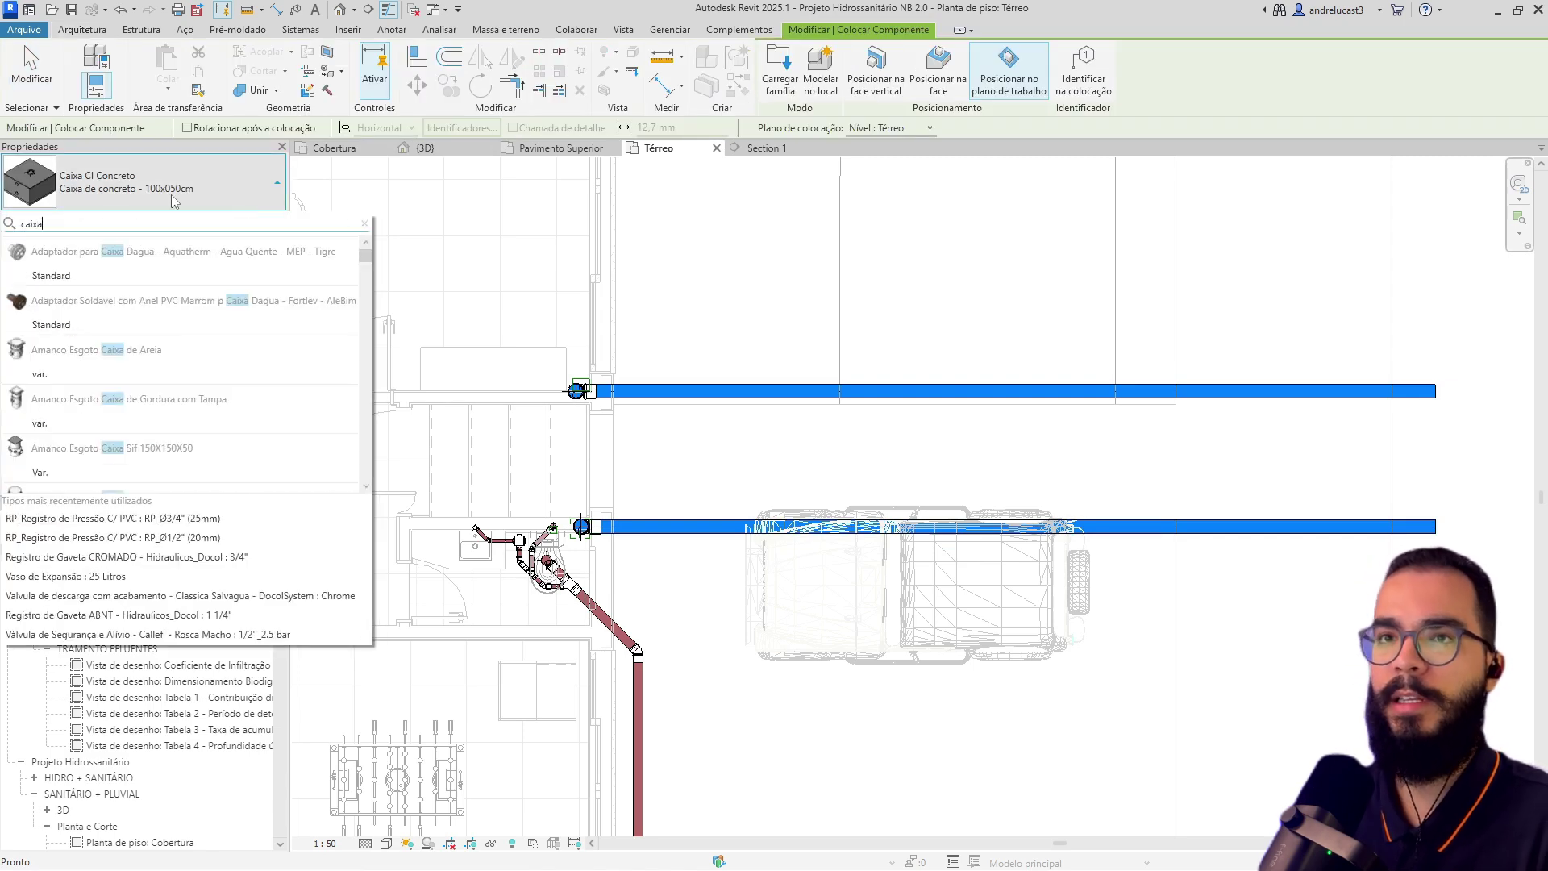
{"action": "type", "text": " de ar"}
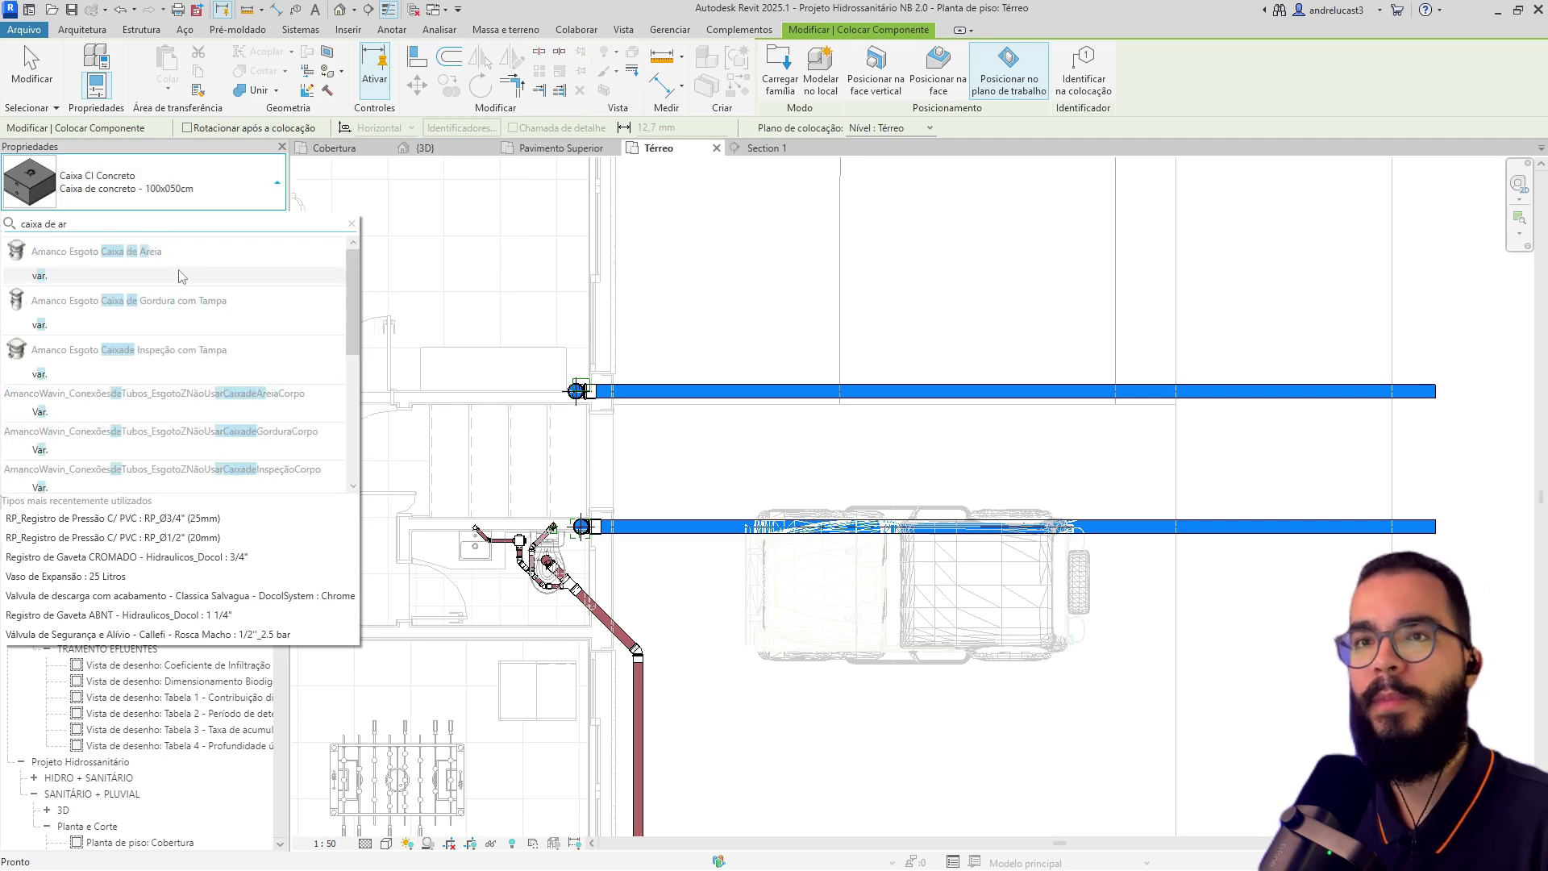
{"action": "left_click", "coordinate": [98, 278]}
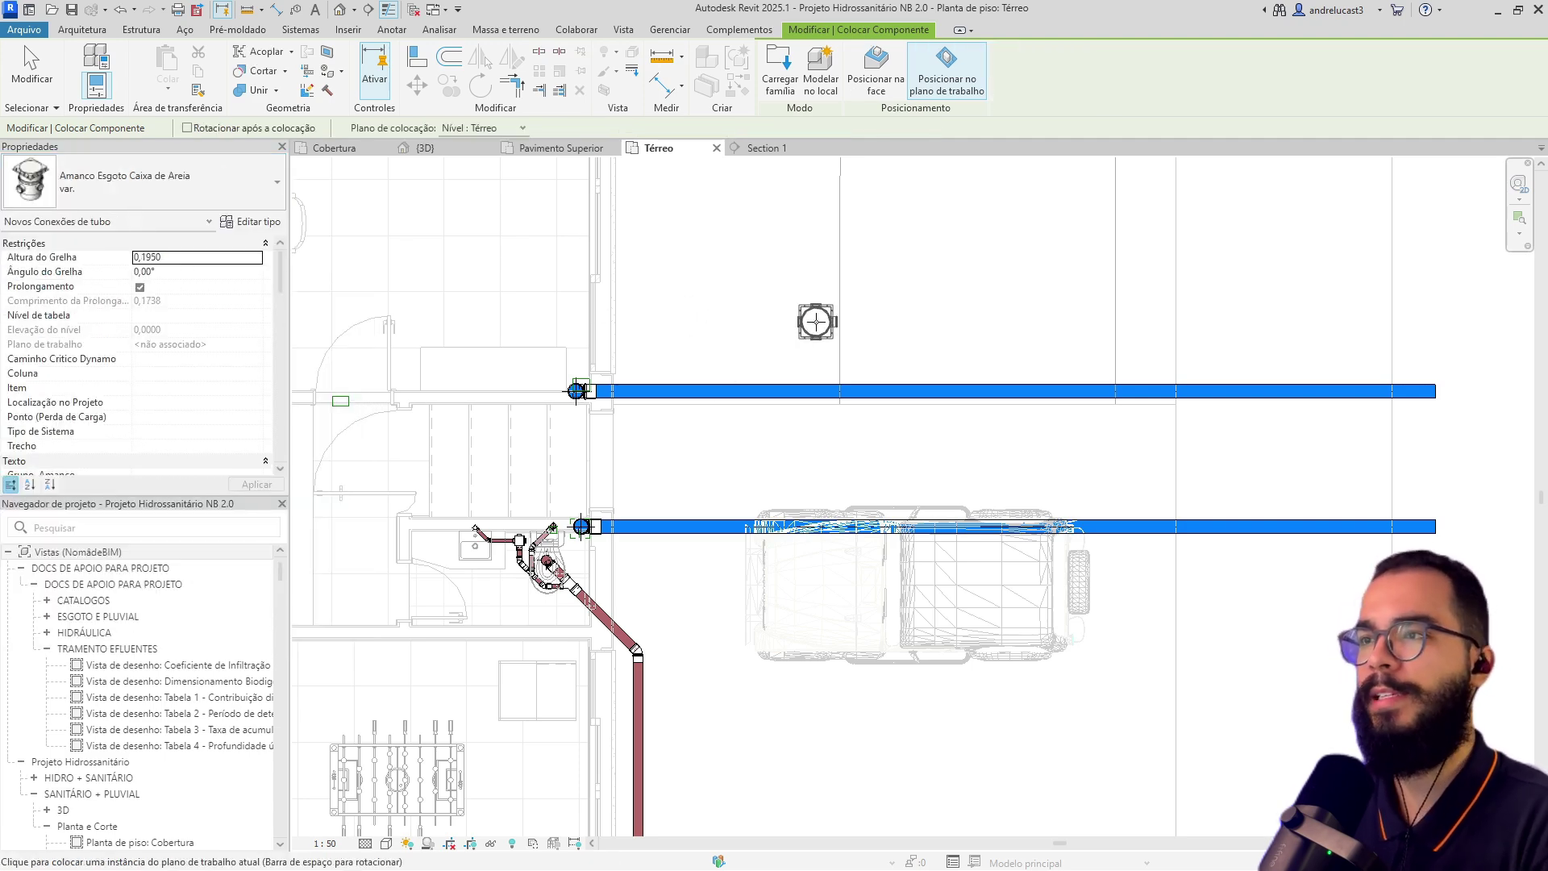
{"action": "left_click", "coordinate": [816, 322]}
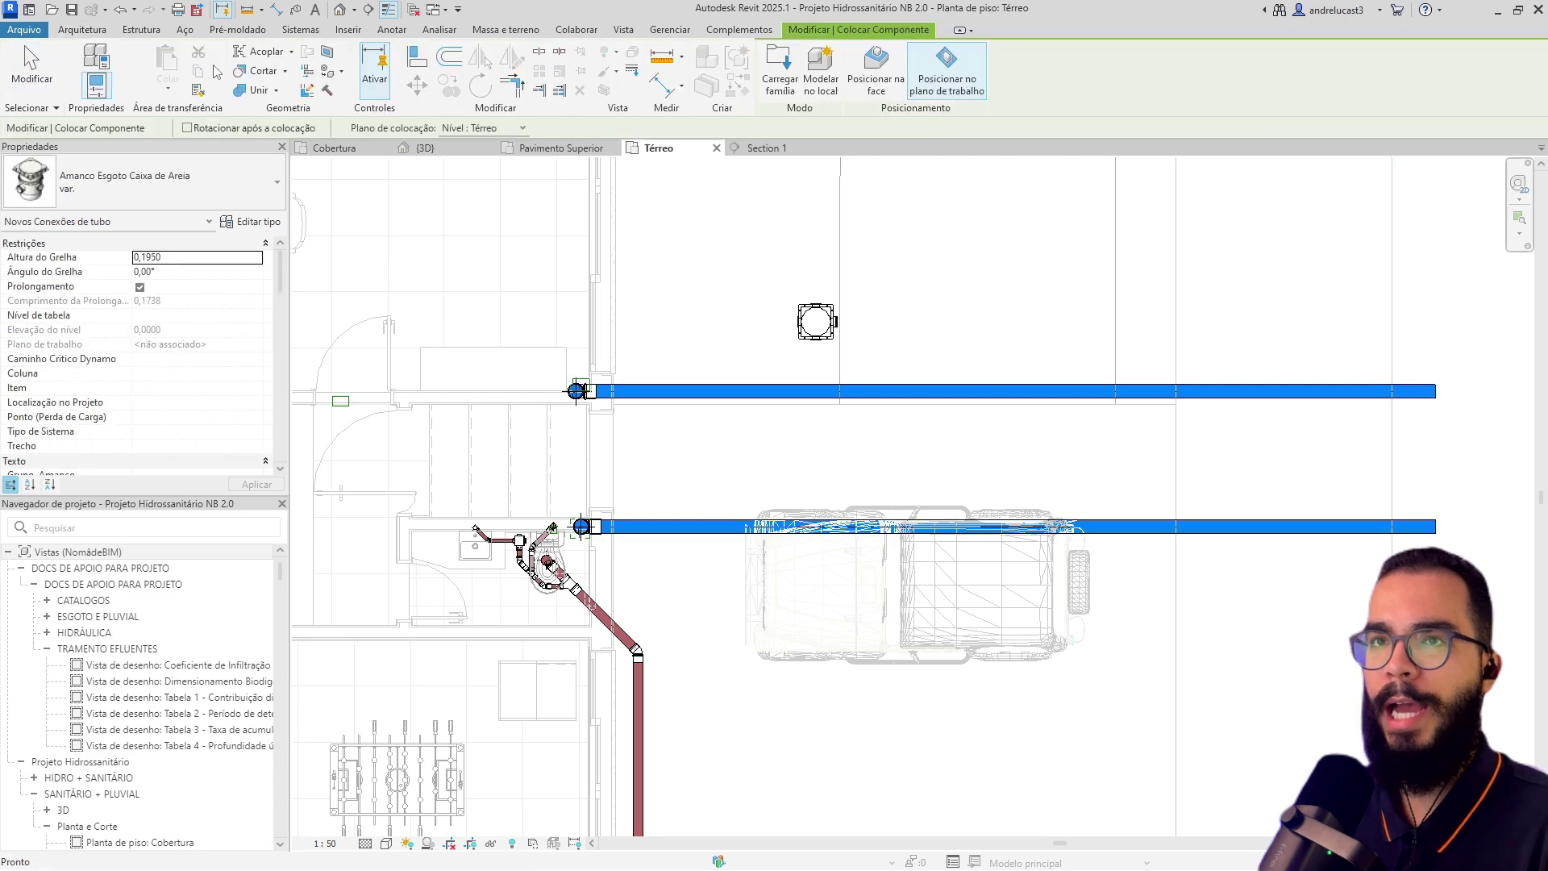
{"action": "left_click", "coordinate": [185, 194]}
{"action": "type", "text": "caixa"}
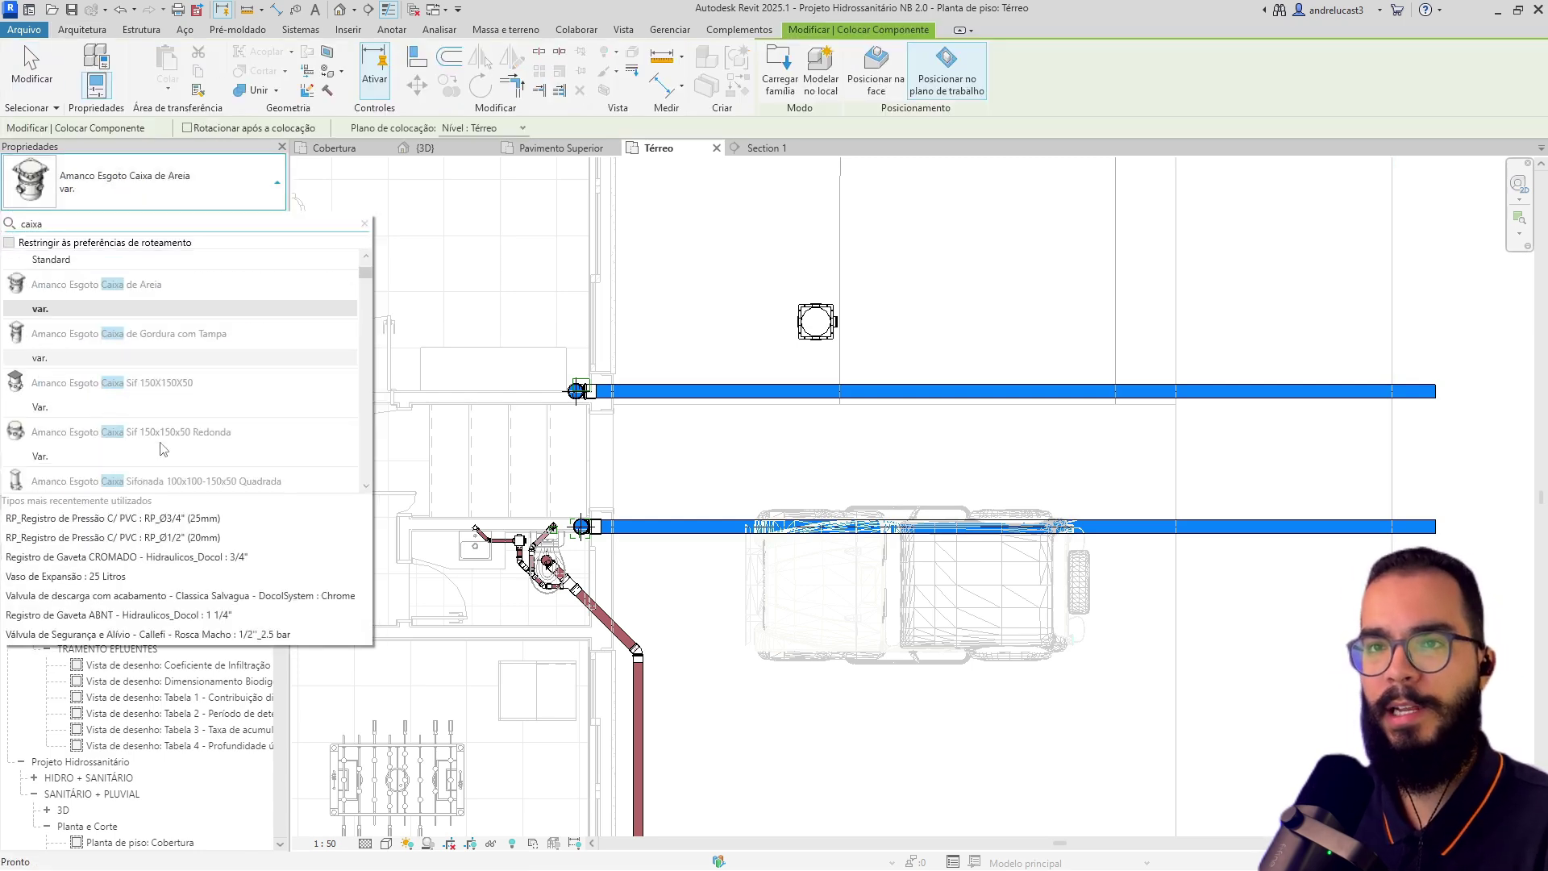
{"action": "scroll", "coordinate": [167, 443], "scroll_direction": "down", "scroll_amount": 12}
{"action": "key", "text": "Escape"}
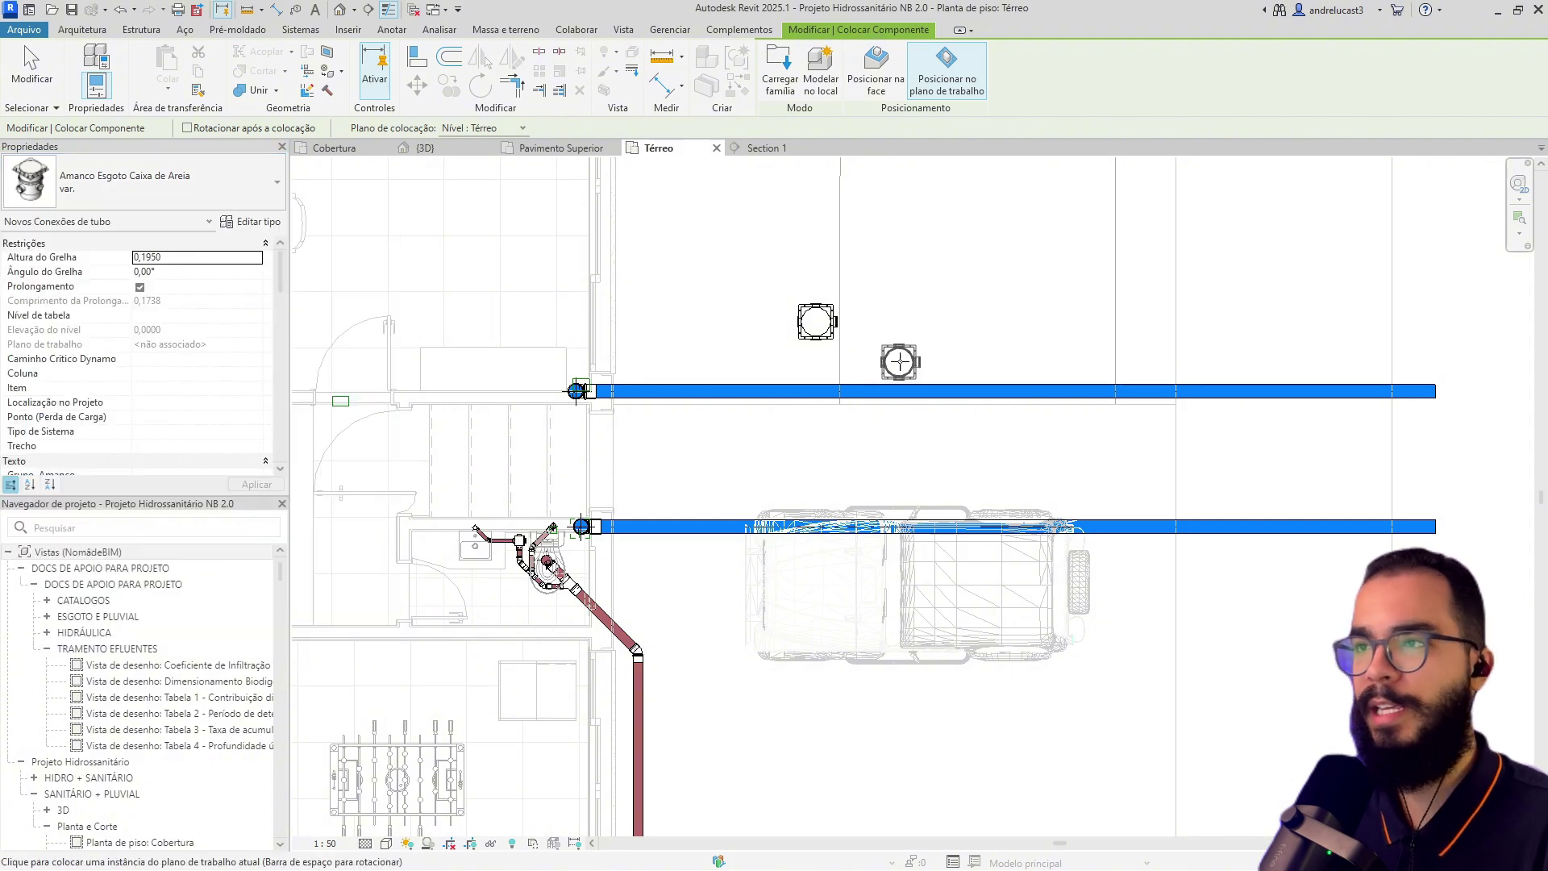
{"action": "key", "text": "Escape"}
Examine the placed sand box on its own in 3D, including its body and side connections, from several angles.
{"action": "left_click", "coordinate": [826, 339]}
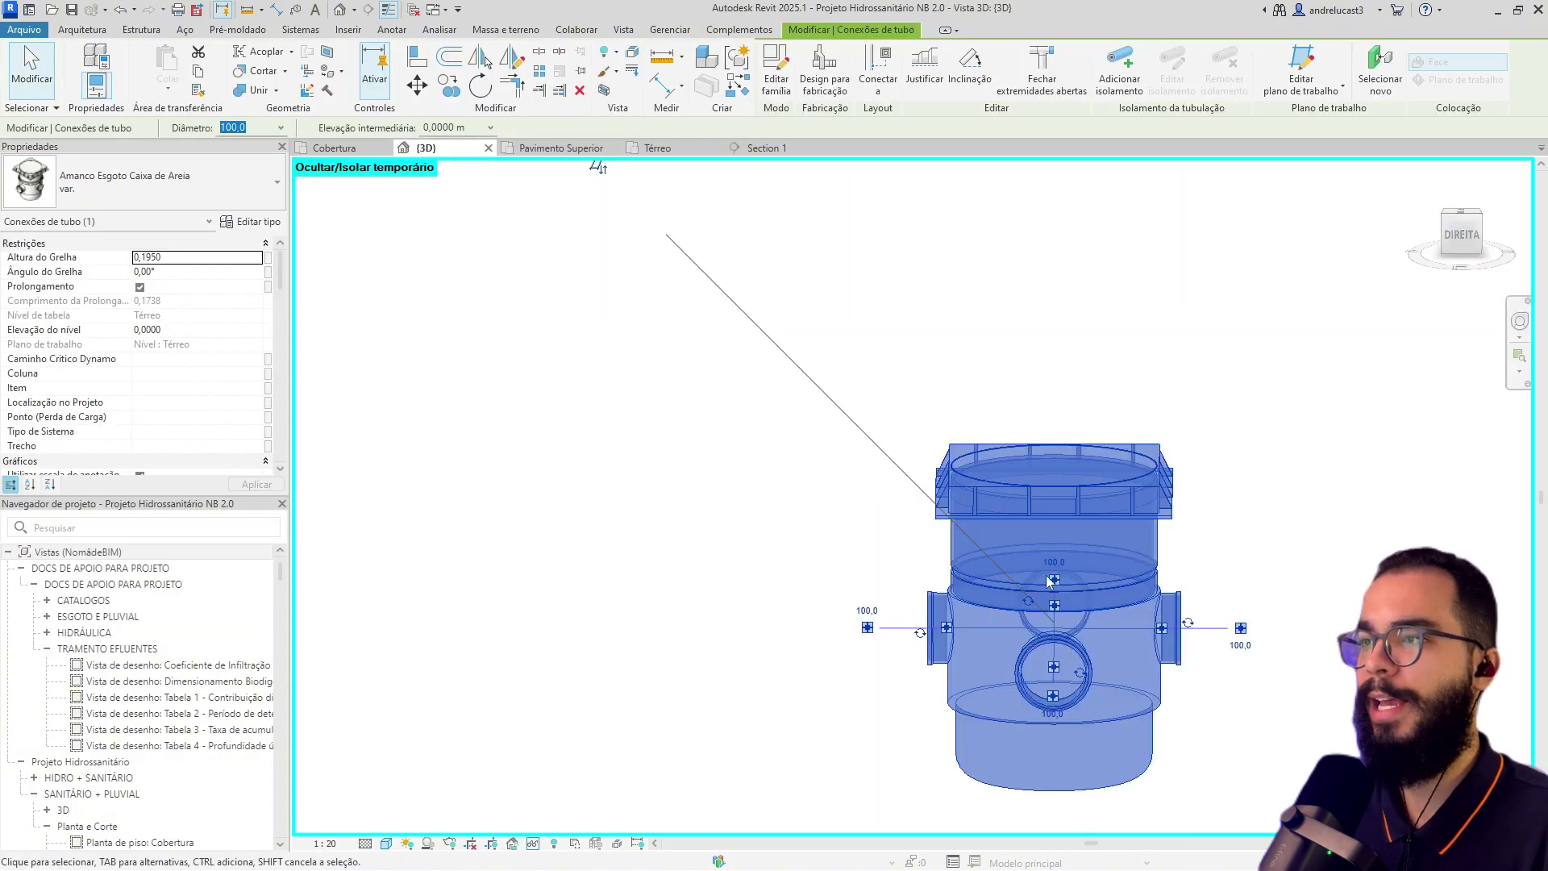
{"action": "middle_click_drag", "start_coordinate": [1050, 580], "coordinate": [1040, 657], "text": "shift"}
{"action": "key", "text": "Escape"}
{"action": "scroll", "coordinate": [981, 595], "scroll_direction": "down", "scroll_amount": 2}
{"action": "left_click", "coordinate": [1036, 655]}
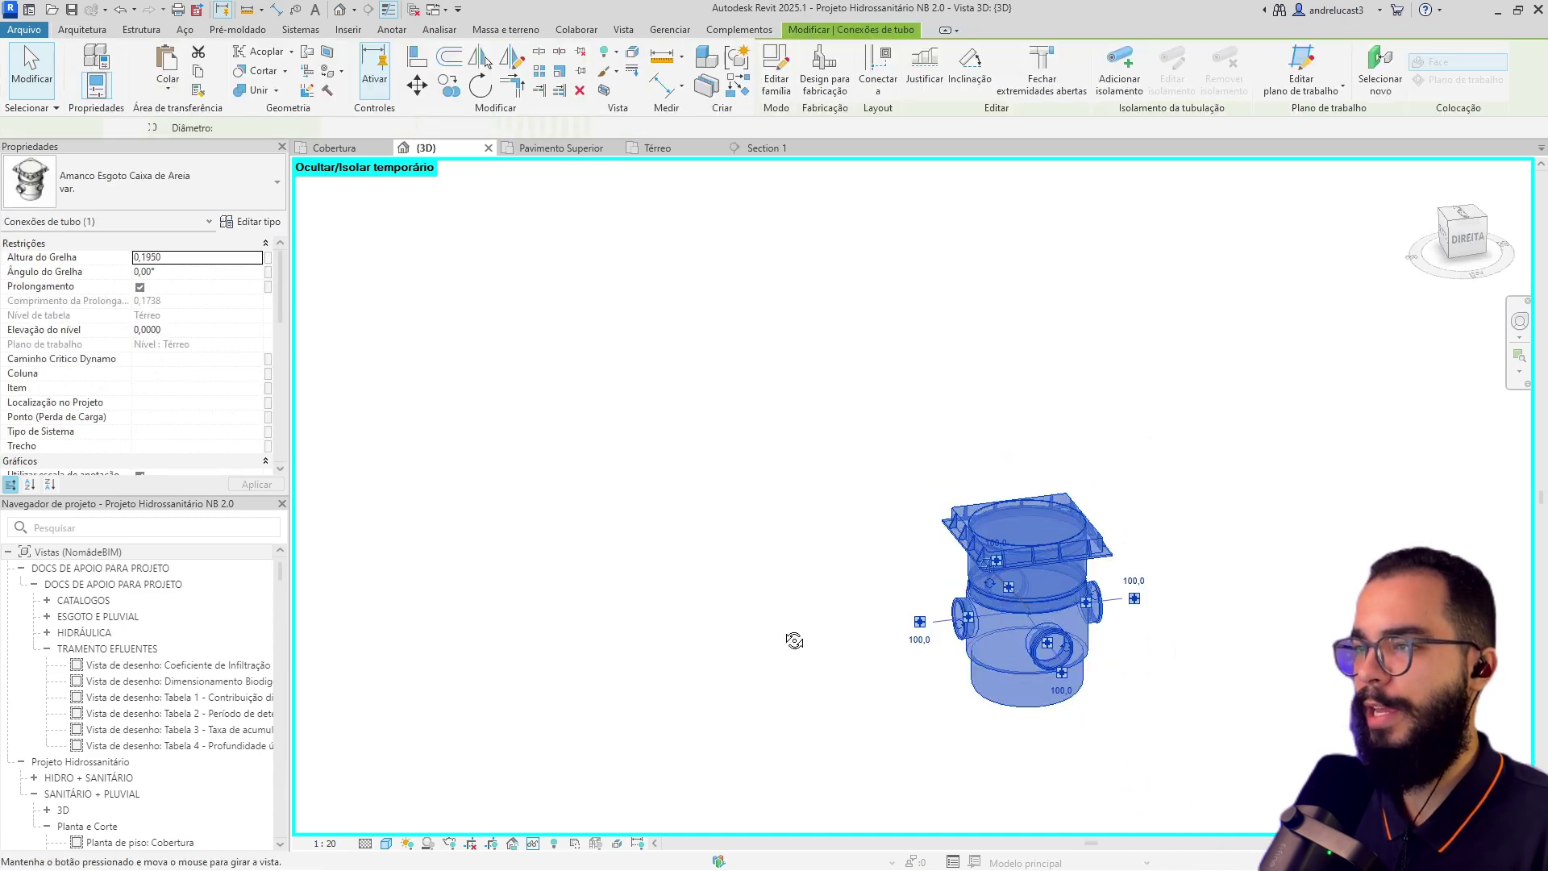
{"action": "middle_click_drag", "start_coordinate": [790, 639], "coordinate": [1001, 548], "text": "shift"}
{"action": "key", "text": "Escape"}
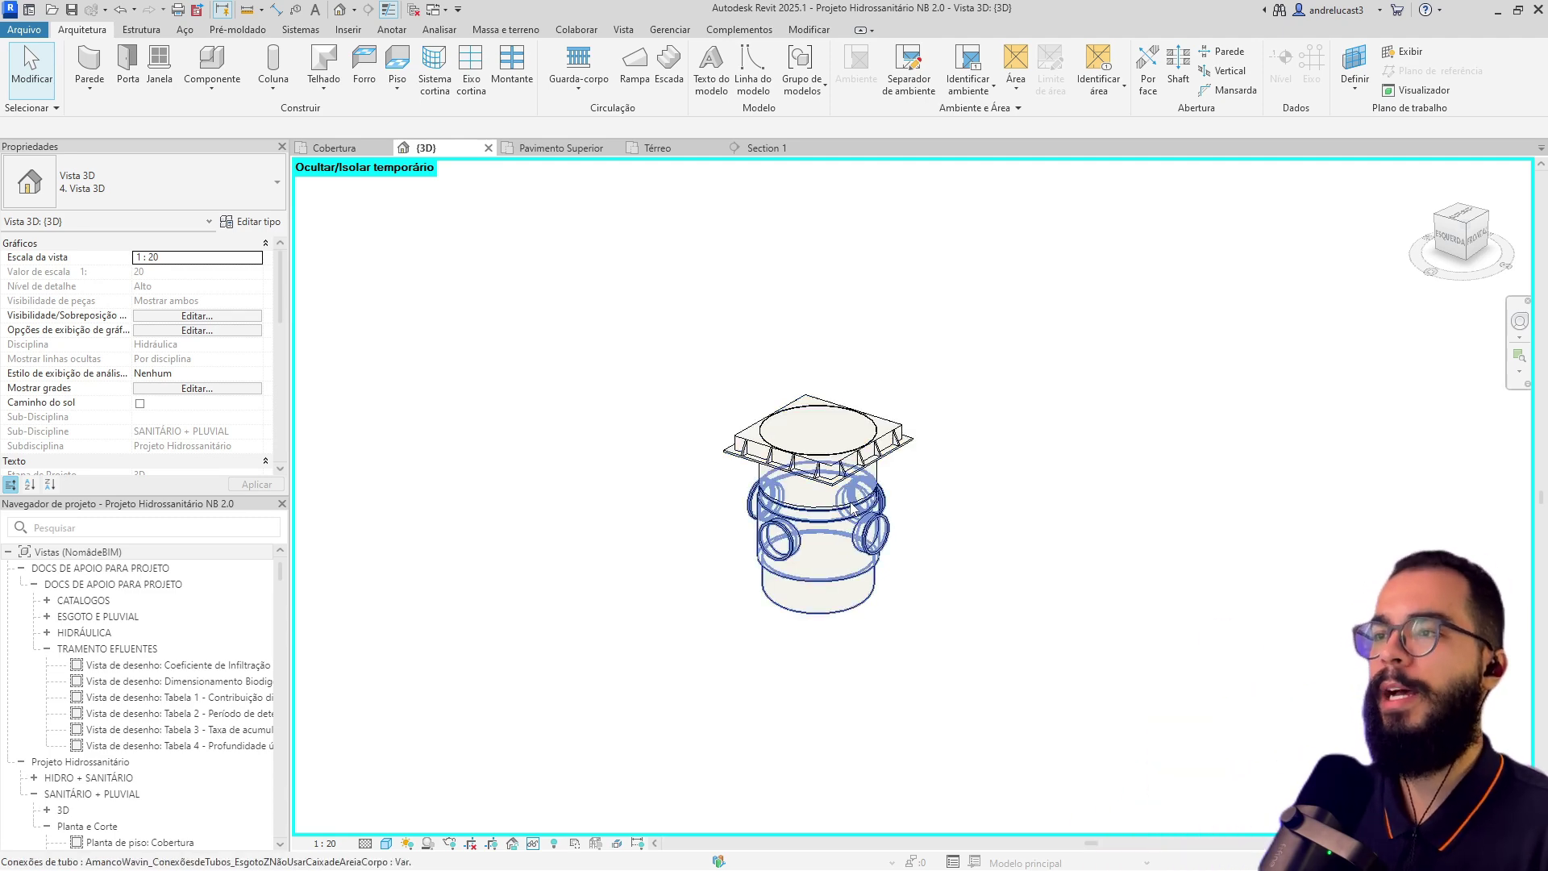
{"action": "left_click", "coordinate": [853, 507]}
{"action": "key", "text": "Escape"}
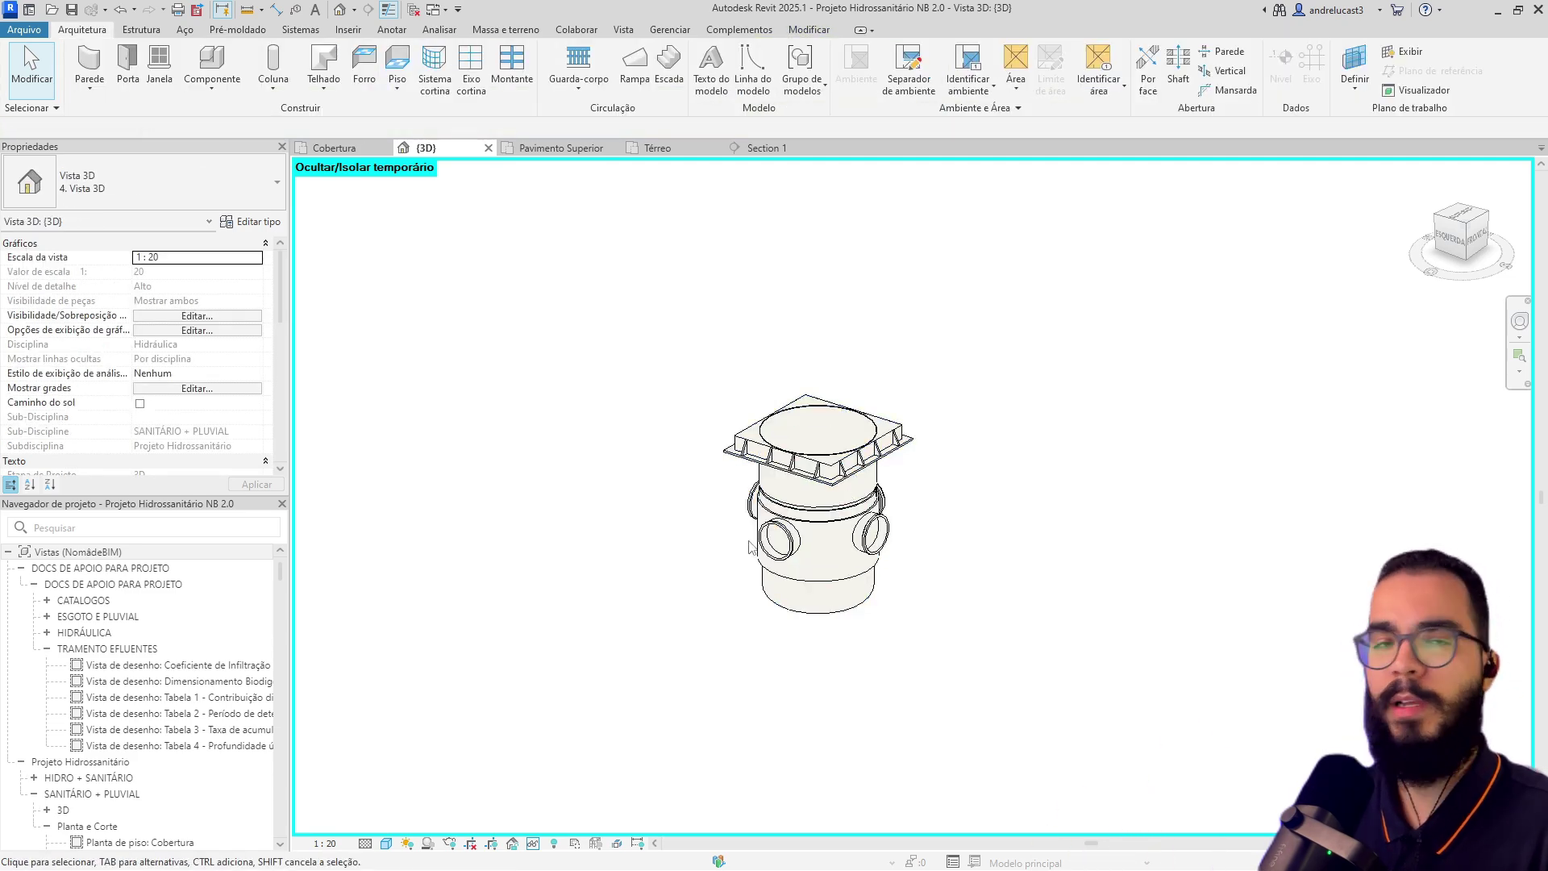
{"action": "middle_click_drag", "start_coordinate": [815, 555], "coordinate": [1029, 584], "text": "shift"}
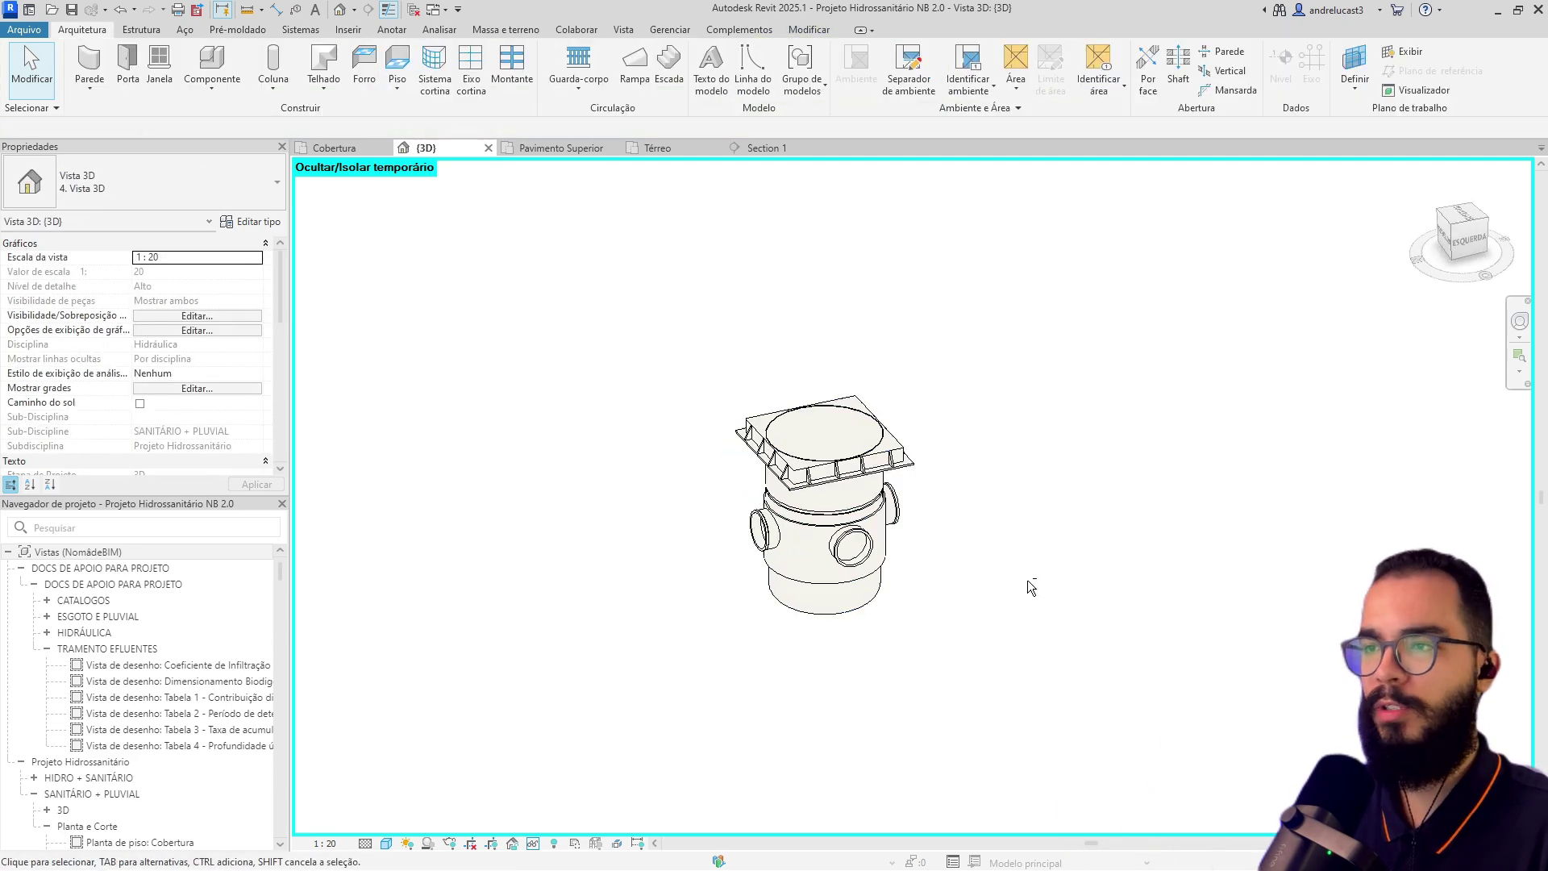
Turn off the 3D view's section box and apply the NB_ARQUITETURA view template.
{"action": "left_click", "coordinate": [338, 151]}
{"action": "left_click", "coordinate": [429, 150]}
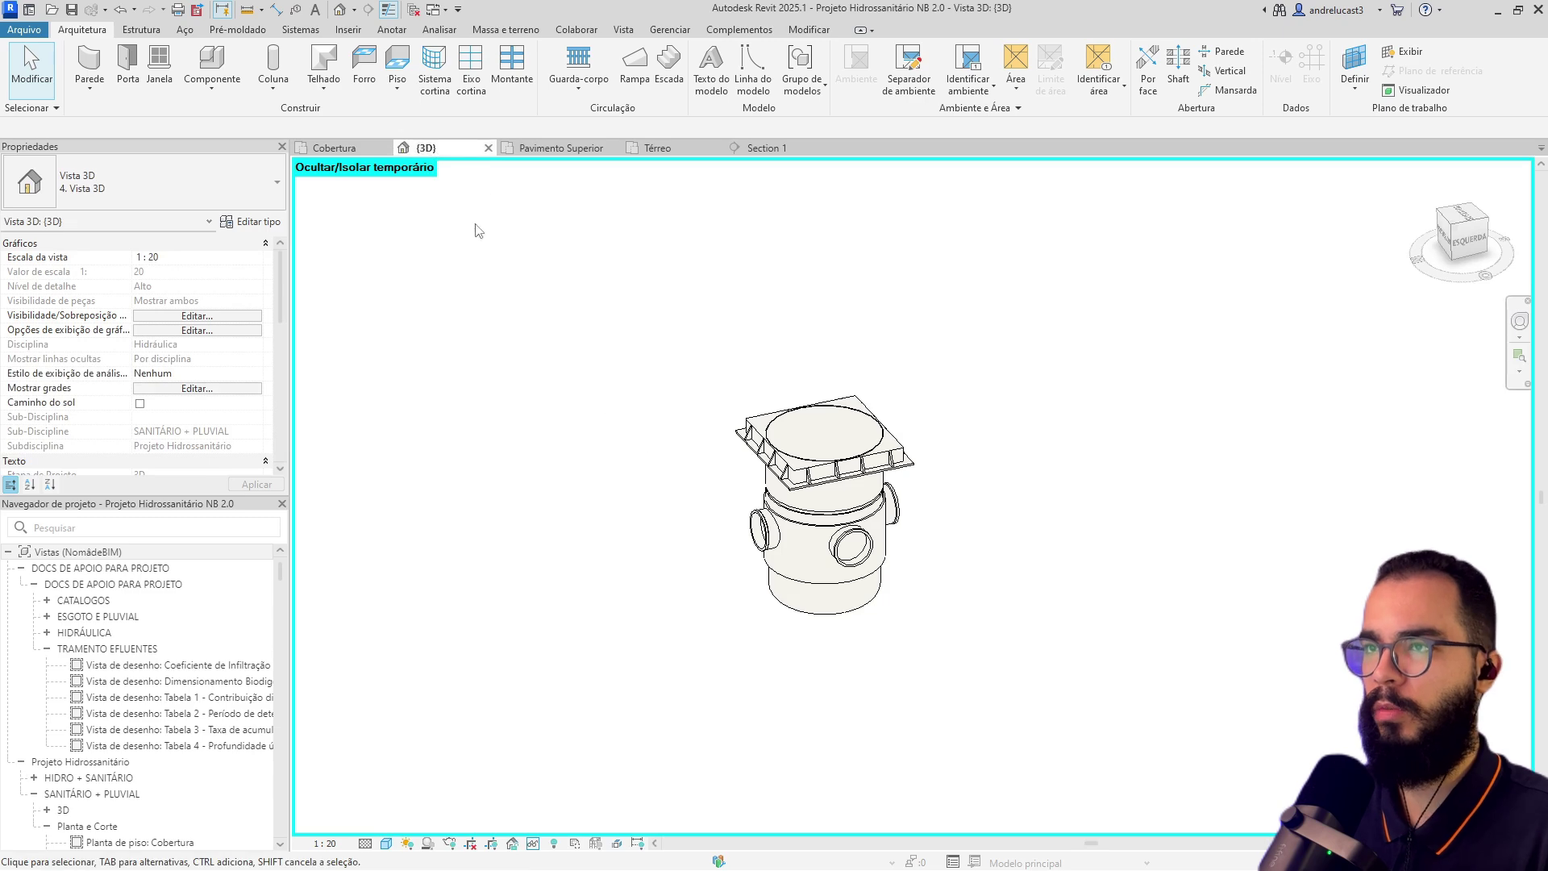
{"action": "left_click", "coordinate": [559, 151]}
{"action": "left_click", "coordinate": [416, 150]}
{"action": "scroll", "coordinate": [583, 475], "scroll_direction": "down", "scroll_amount": 1}
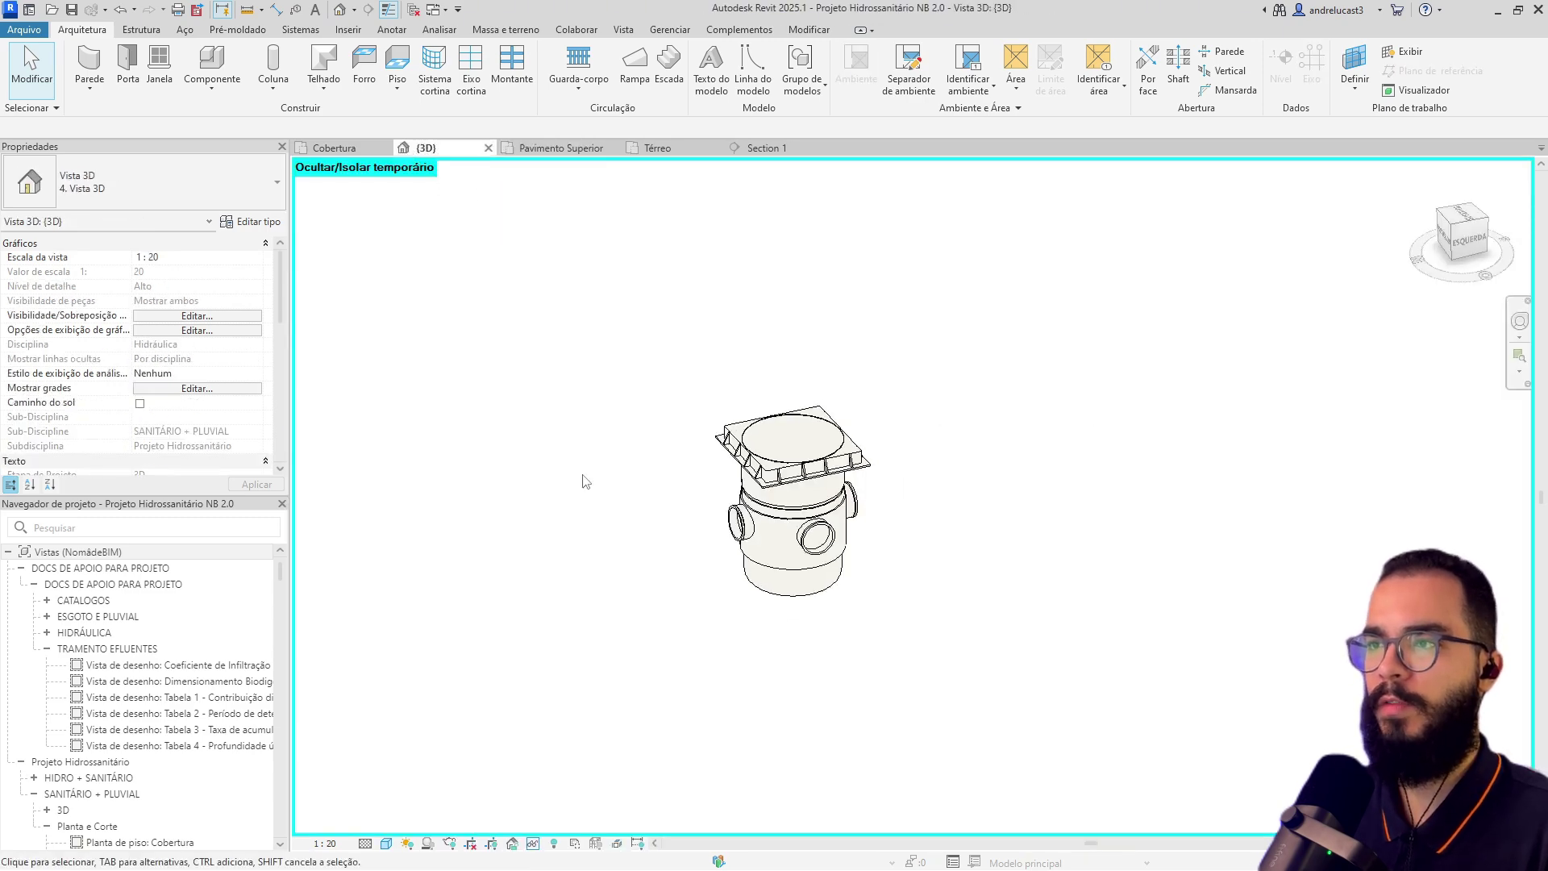
{"action": "scroll", "coordinate": [587, 481], "scroll_direction": "down", "scroll_amount": 2}
{"action": "scroll", "coordinate": [193, 300], "scroll_direction": "down", "scroll_amount": 5}
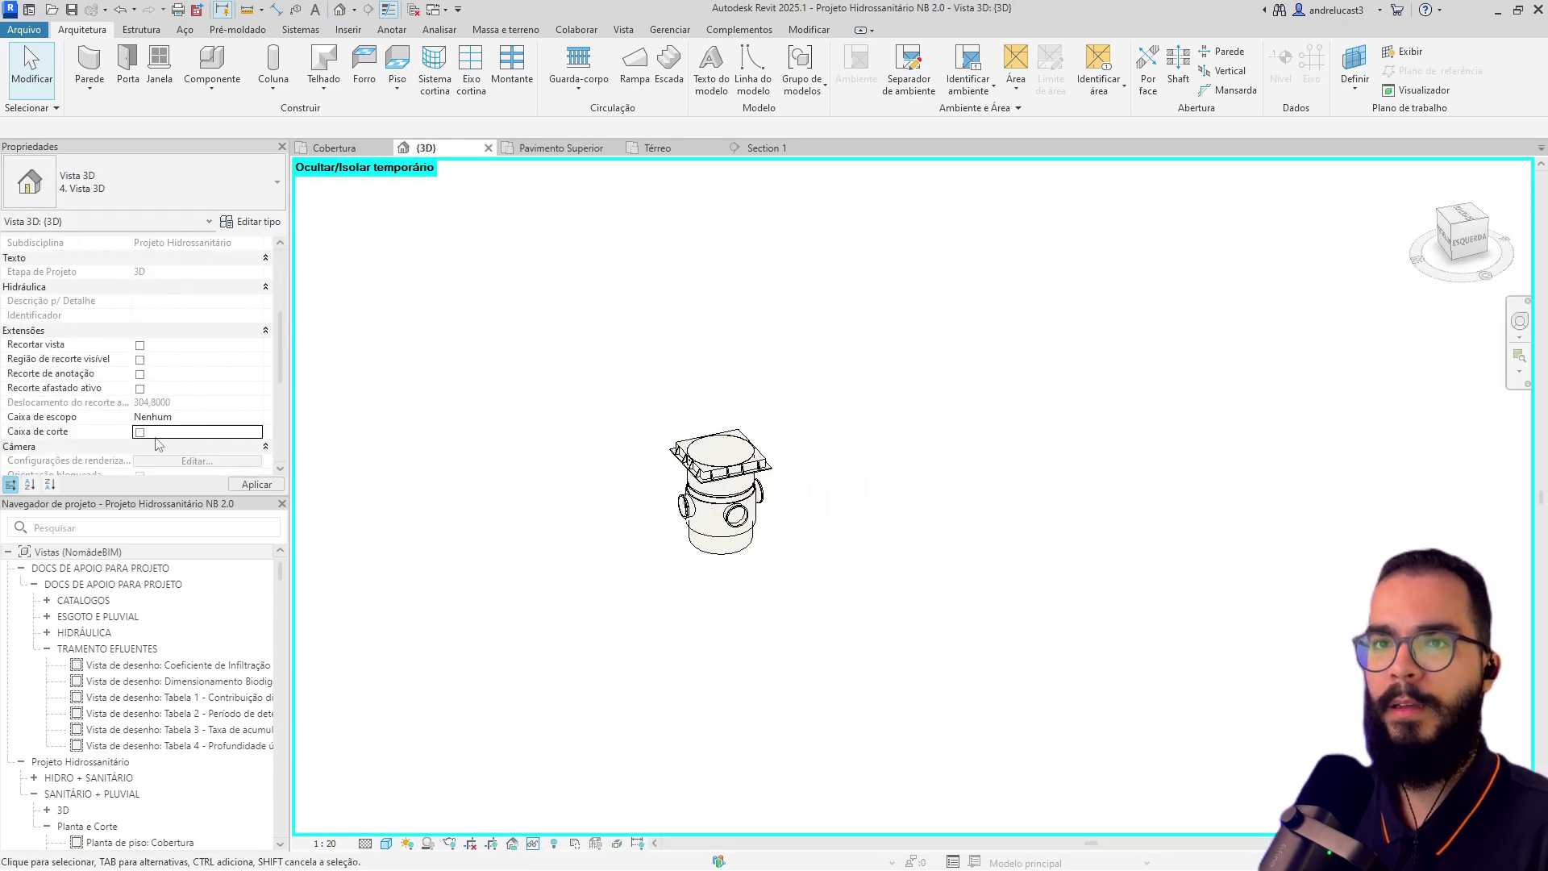
{"action": "scroll", "coordinate": [607, 519], "scroll_direction": "down", "scroll_amount": 5}
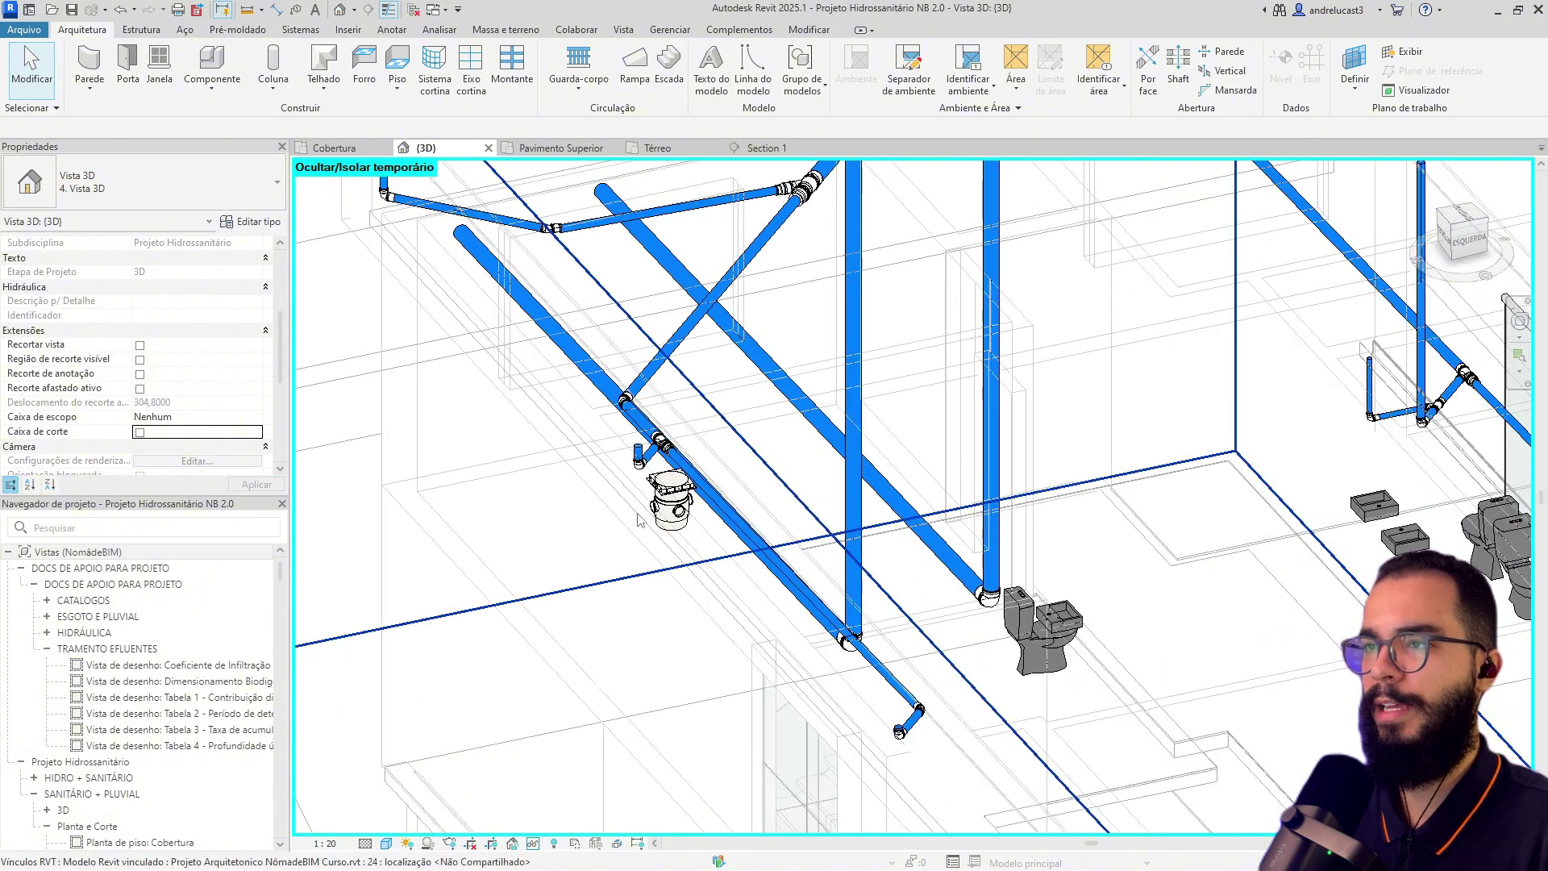
{"action": "scroll", "coordinate": [234, 383], "scroll_direction": "down", "scroll_amount": 5}
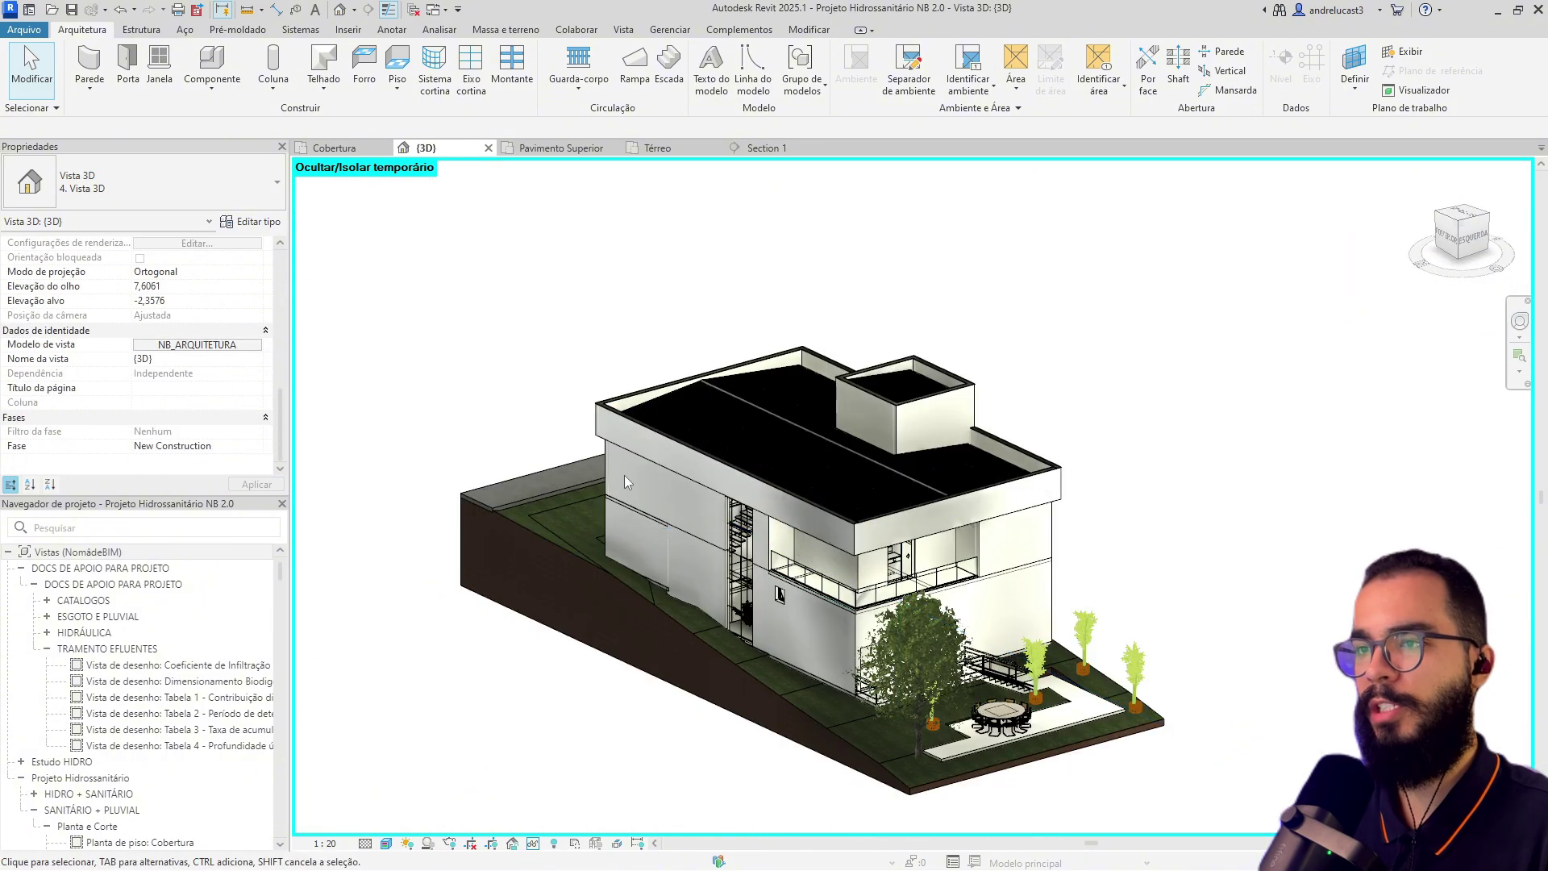
Examine the house in 3D from all sides, ending at the two rainwater pipes protruding from the terrain's street-side face.
{"action": "middle_click_drag", "start_coordinate": [624, 475], "coordinate": [694, 524], "text": "shift"}
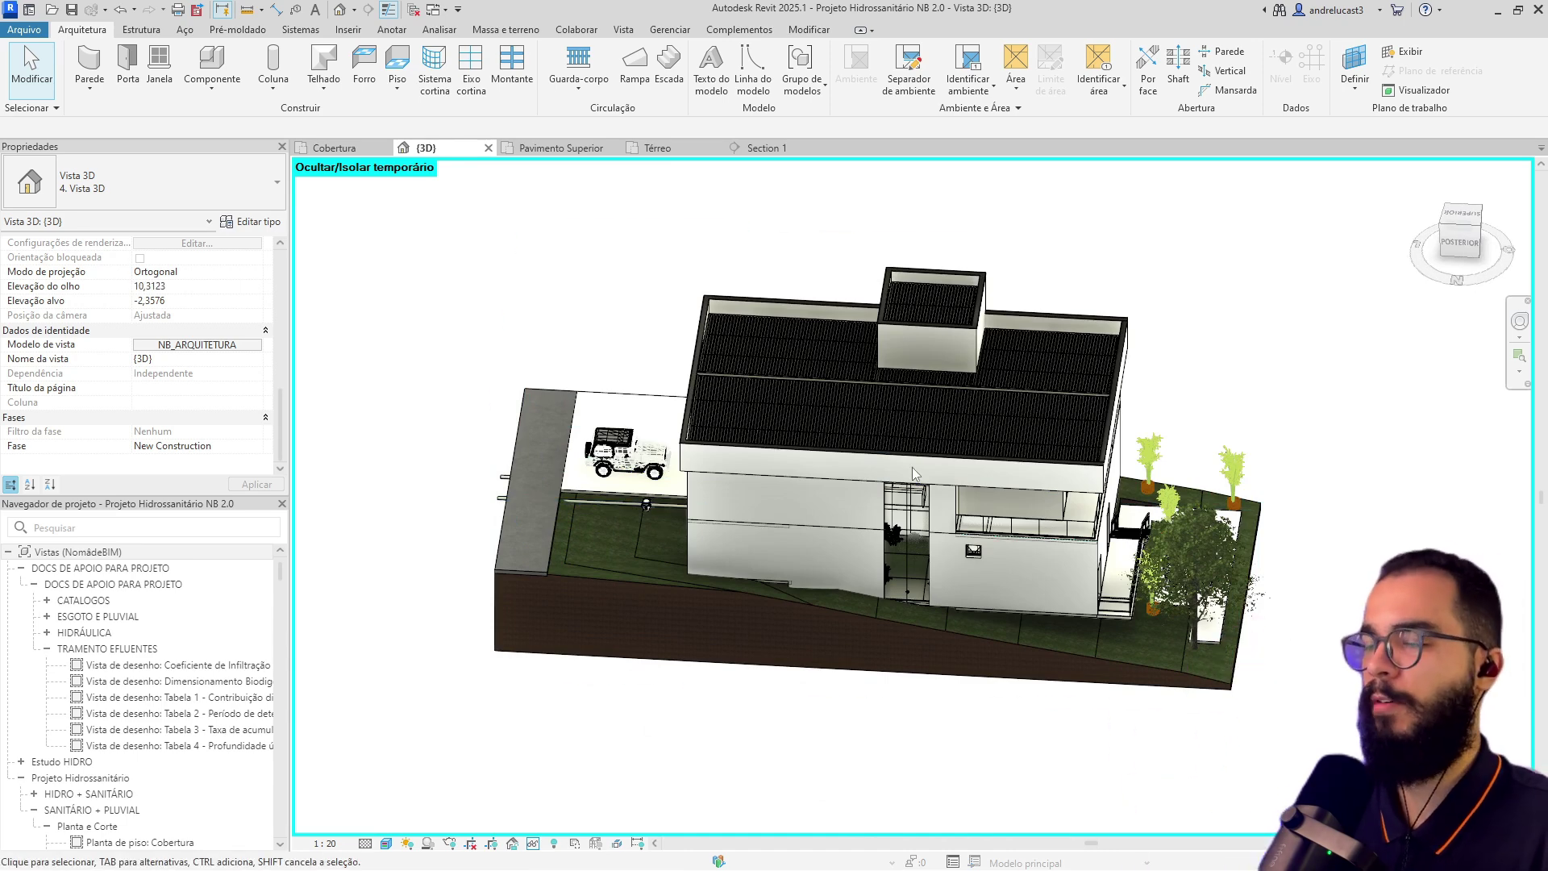
{"action": "middle_click_drag", "start_coordinate": [629, 563], "coordinate": [869, 619], "text": "shift"}
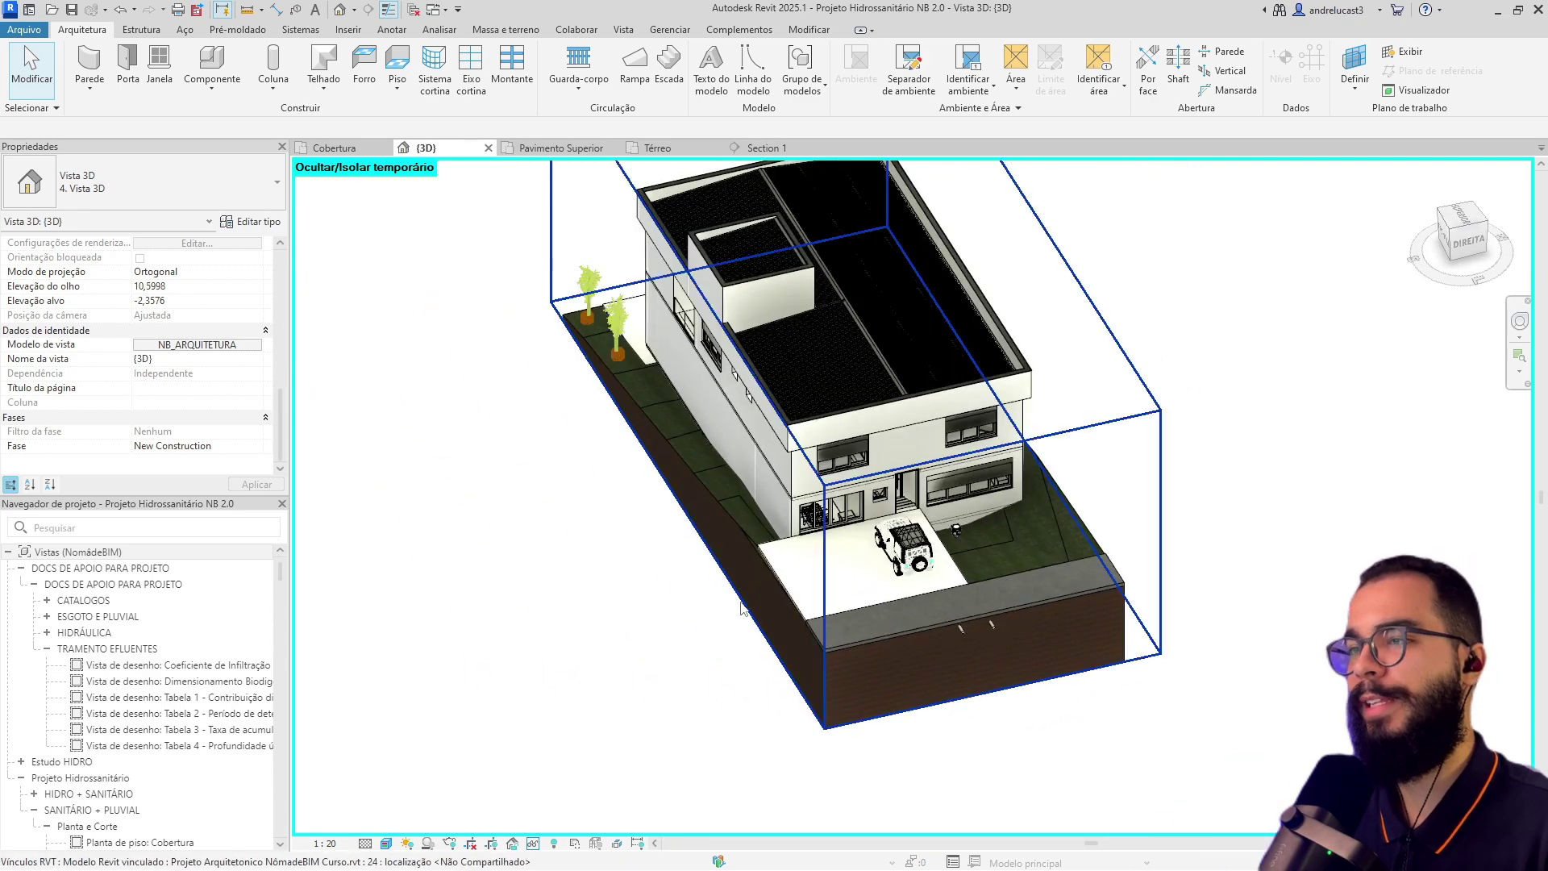
{"action": "middle_click_drag", "start_coordinate": [647, 573], "coordinate": [730, 528], "text": "shift"}
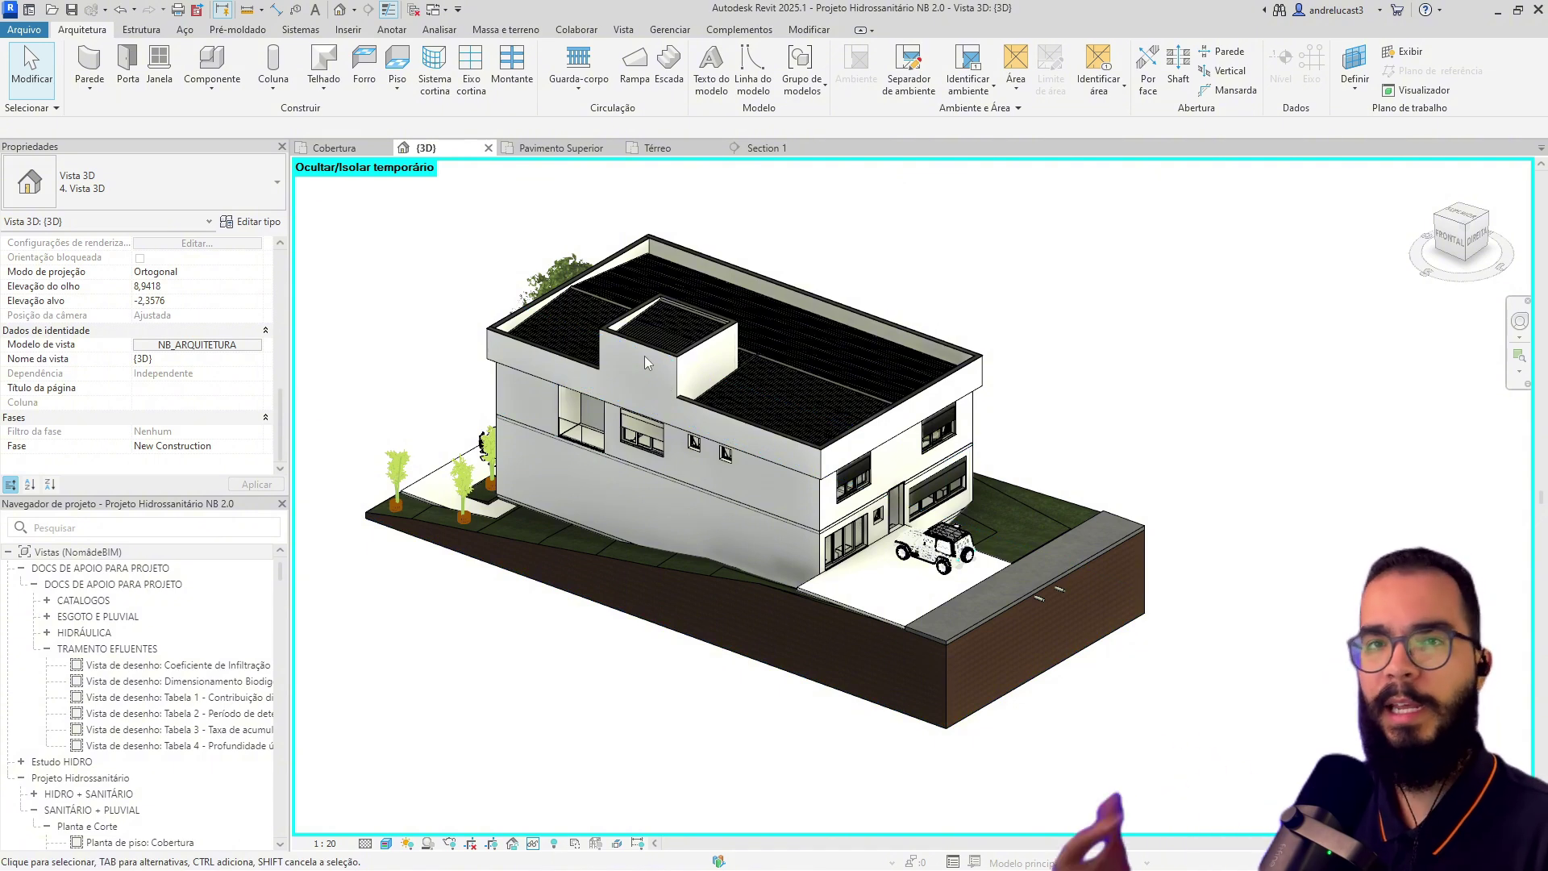
{"action": "scroll", "coordinate": [645, 357], "scroll_direction": "up", "scroll_amount": 4}
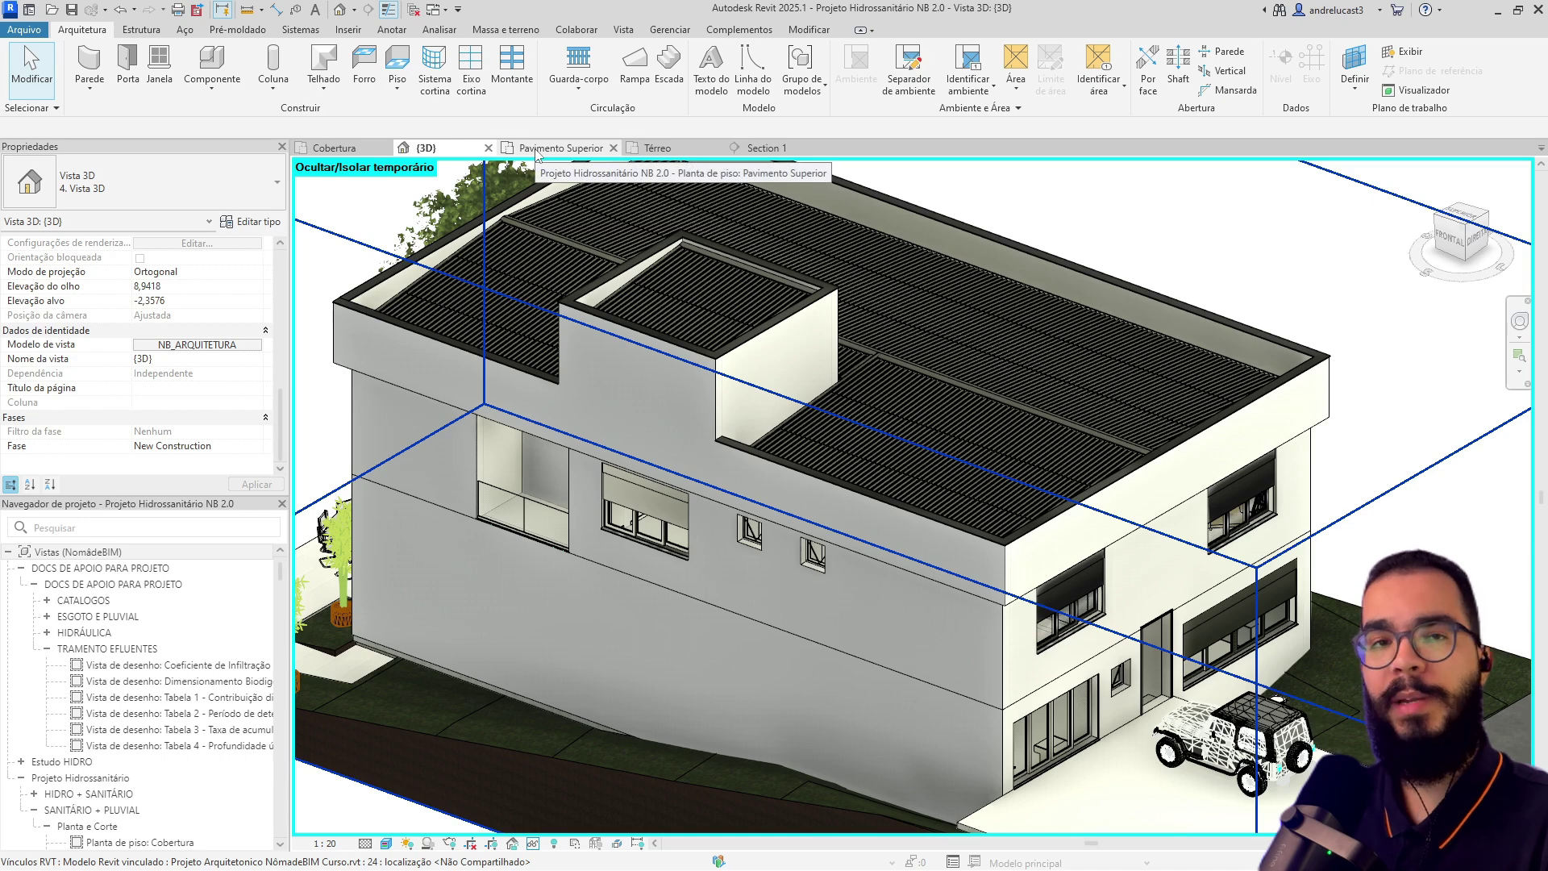
{"action": "middle_click_drag", "start_coordinate": [1009, 409], "coordinate": [816, 223]}
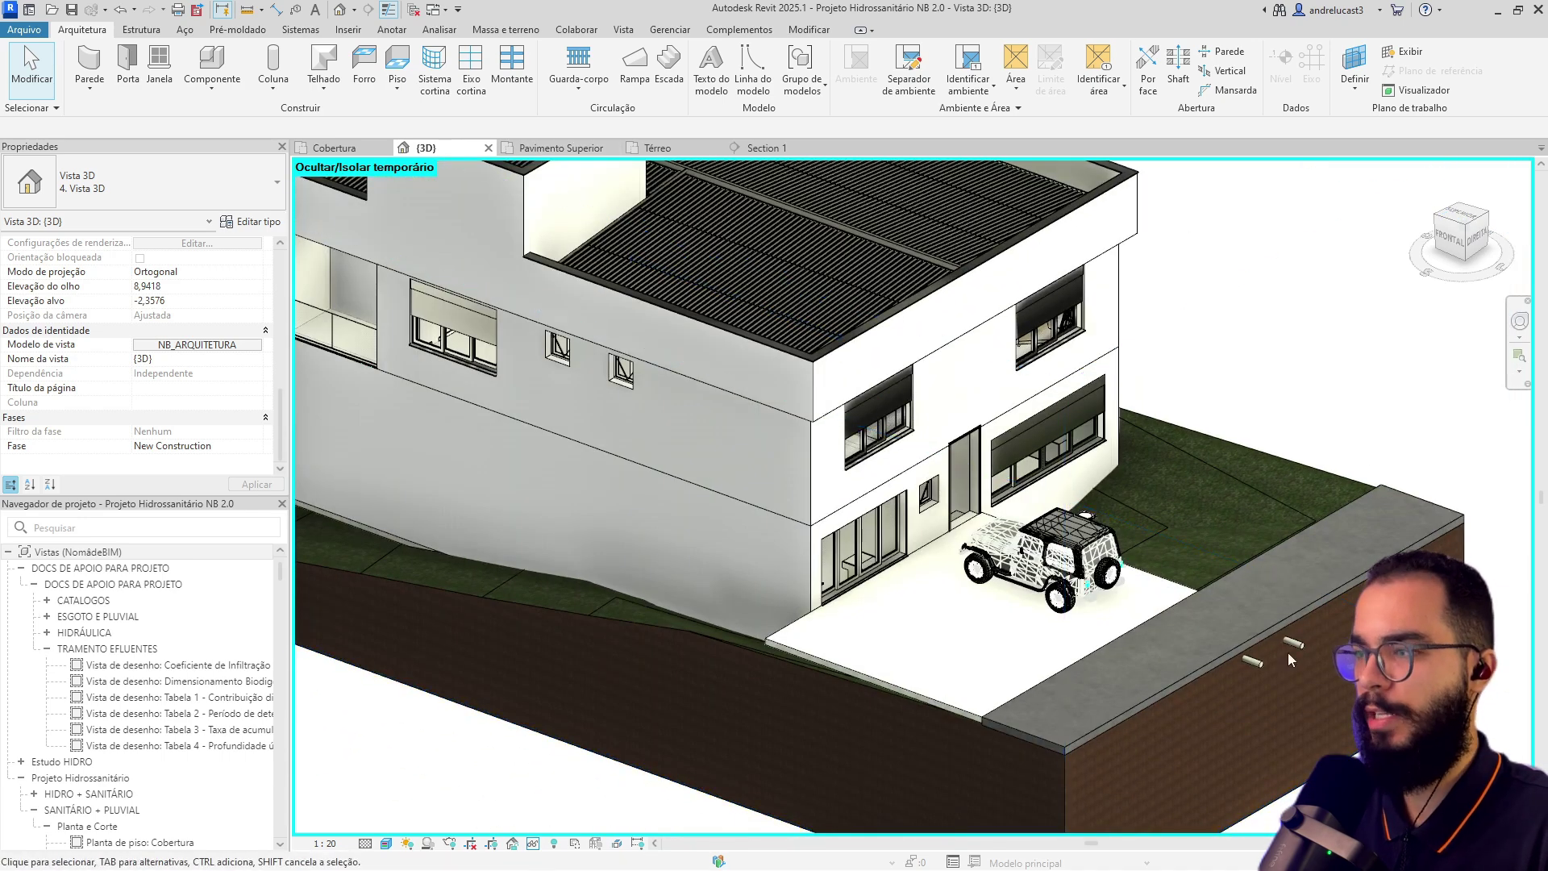
{"action": "scroll", "coordinate": [1274, 646], "scroll_direction": "up", "scroll_amount": 2}
{"action": "middle_click_drag", "start_coordinate": [1274, 646], "coordinate": [1023, 563]}
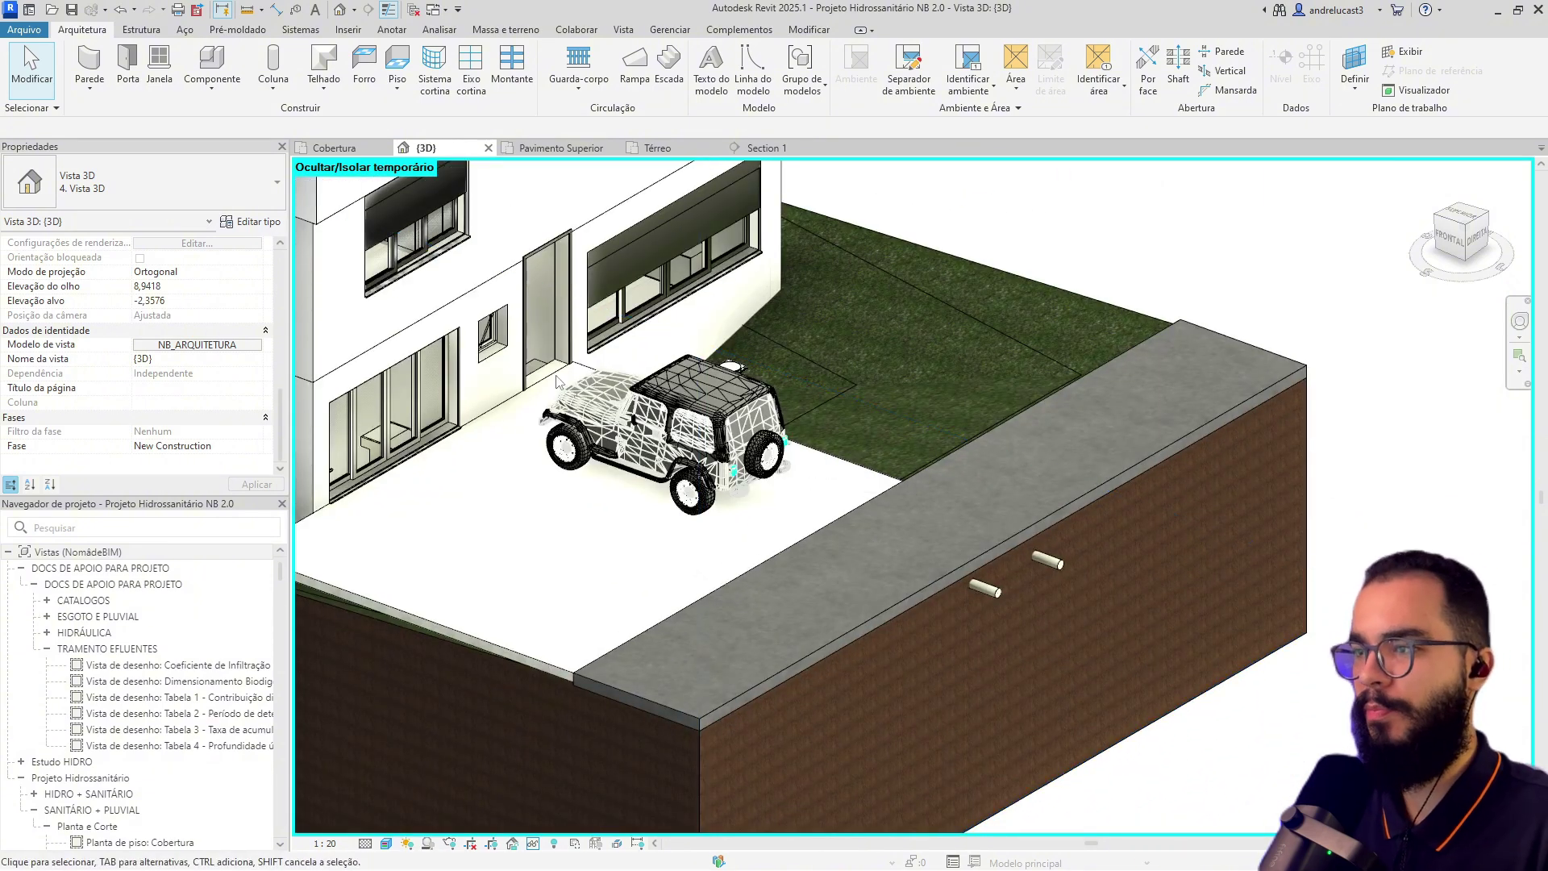
Place an Amanco Esgoto Caixade Inspeção com Tampa fitting in the Térreo plan, between the house wall and the sand box.
{"action": "left_click", "coordinate": [661, 149]}
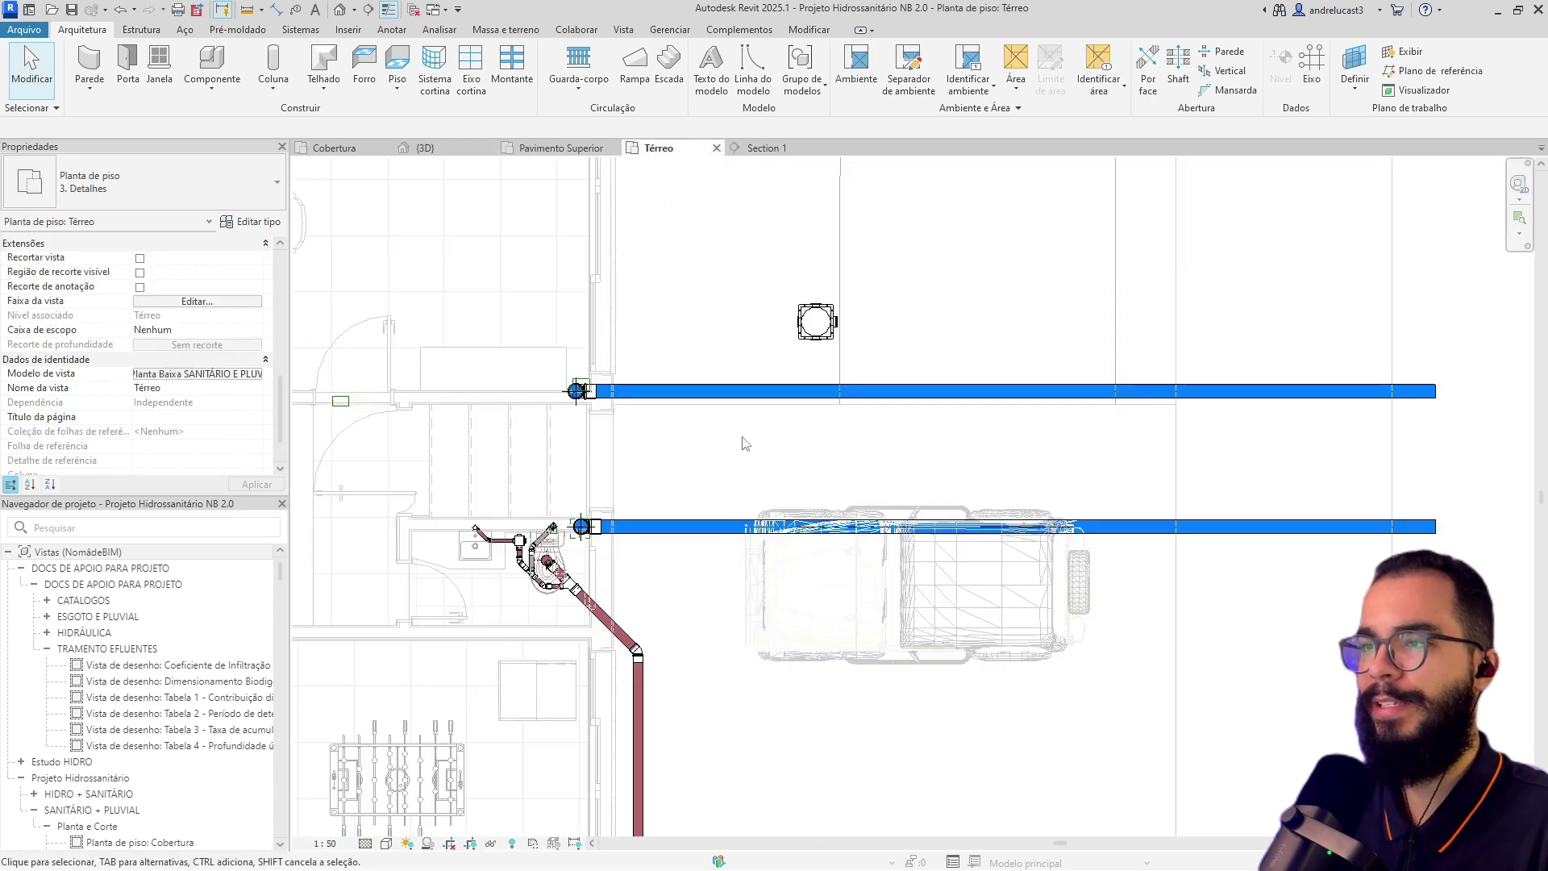
{"action": "left_click", "coordinate": [815, 321]}
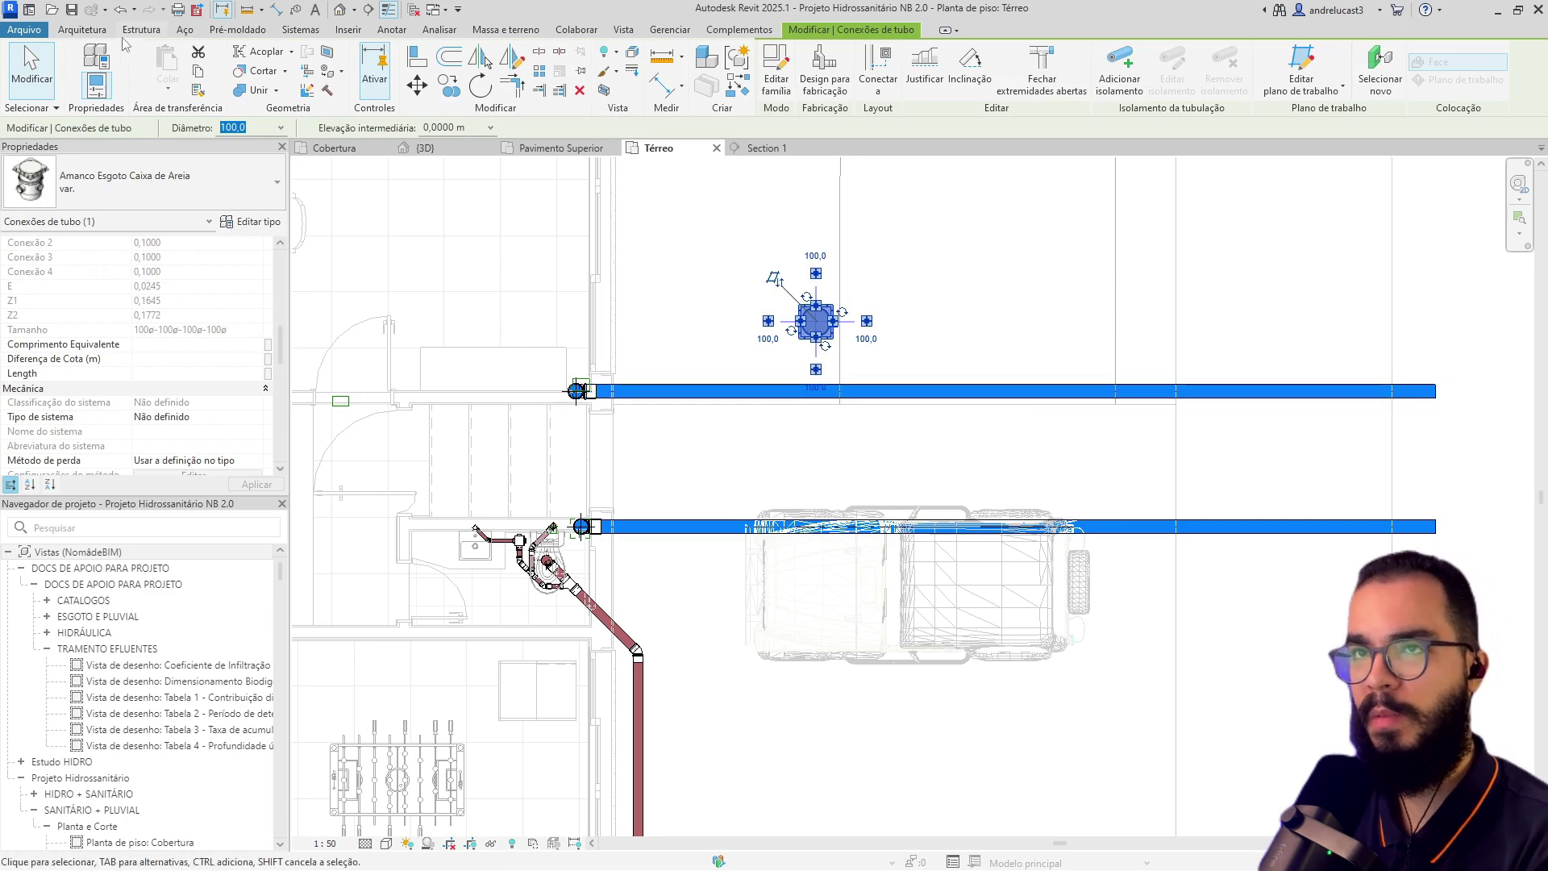
{"action": "left_click", "coordinate": [82, 29]}
{"action": "left_click", "coordinate": [212, 64]}
{"action": "left_click", "coordinate": [191, 176]}
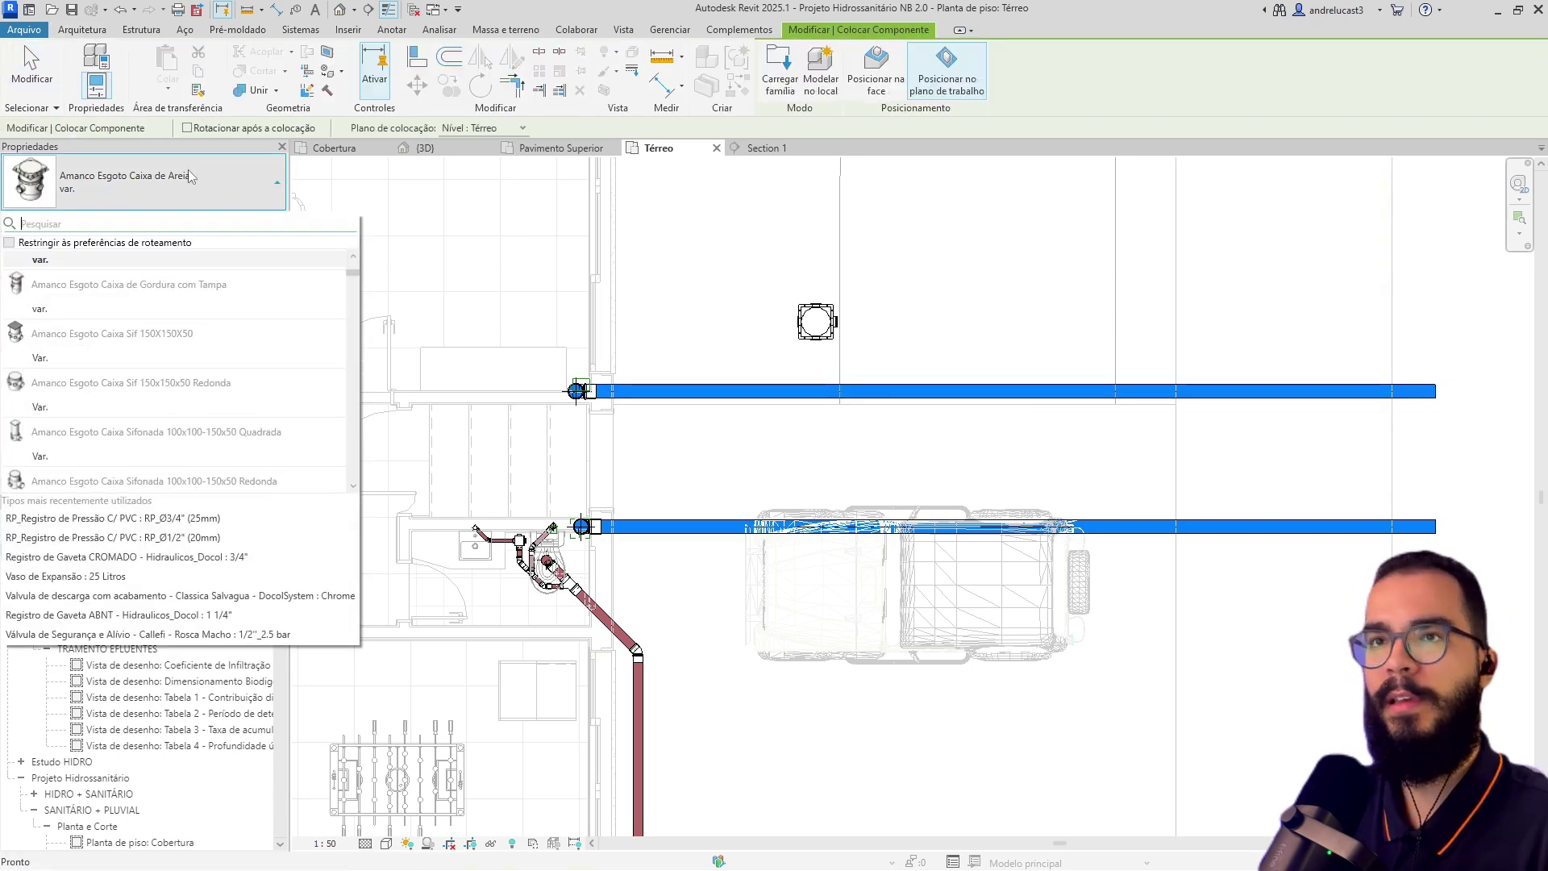
{"action": "type", "text": "insp"}
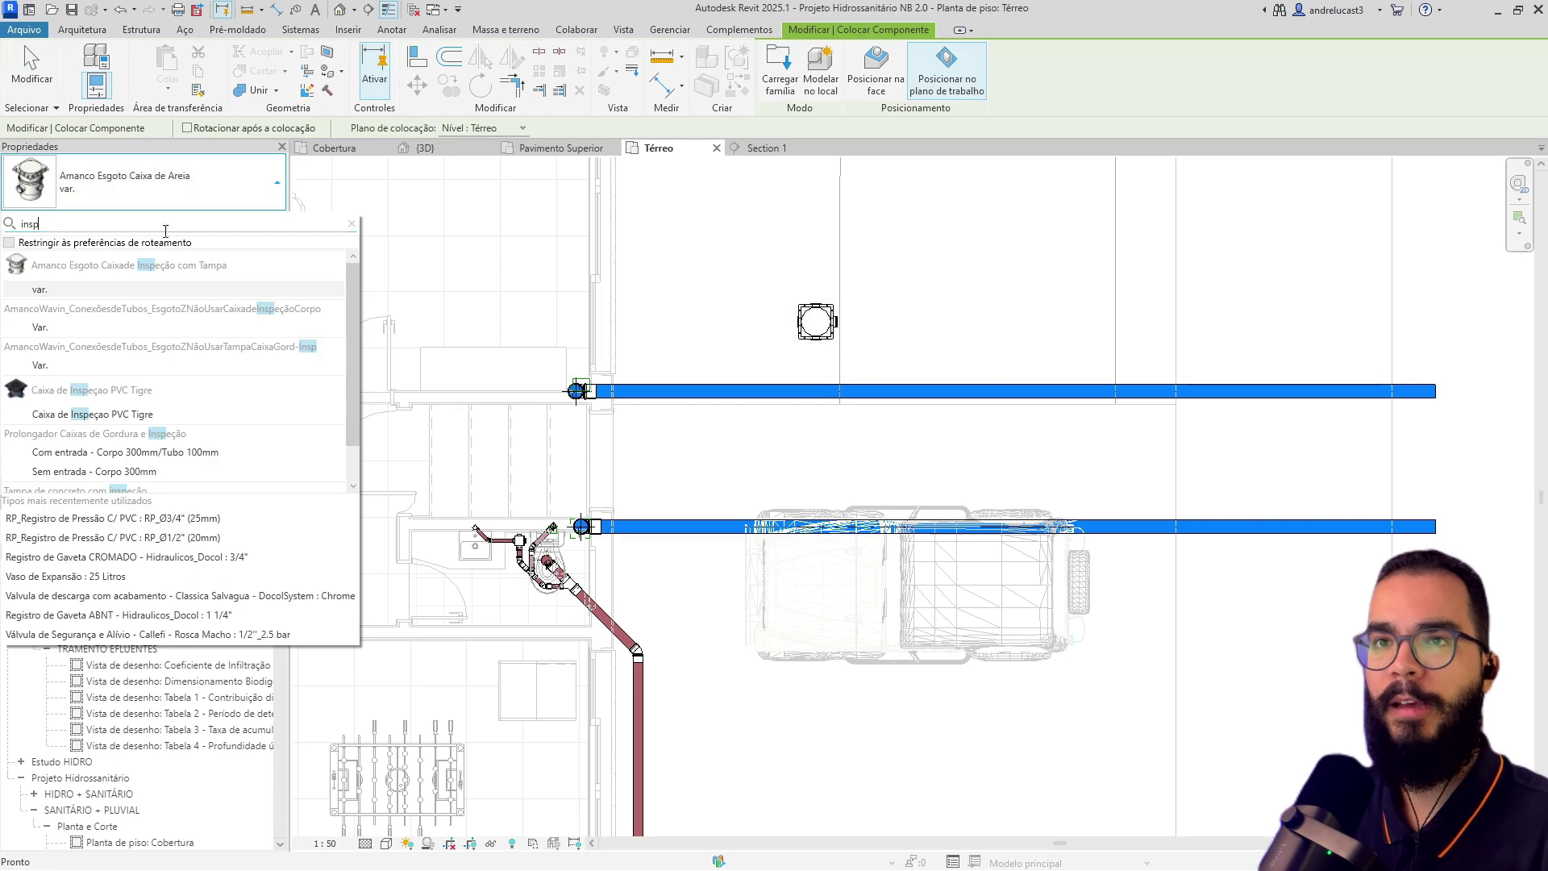
{"action": "left_click", "coordinate": [142, 290]}
{"action": "left_click", "coordinate": [697, 328]}
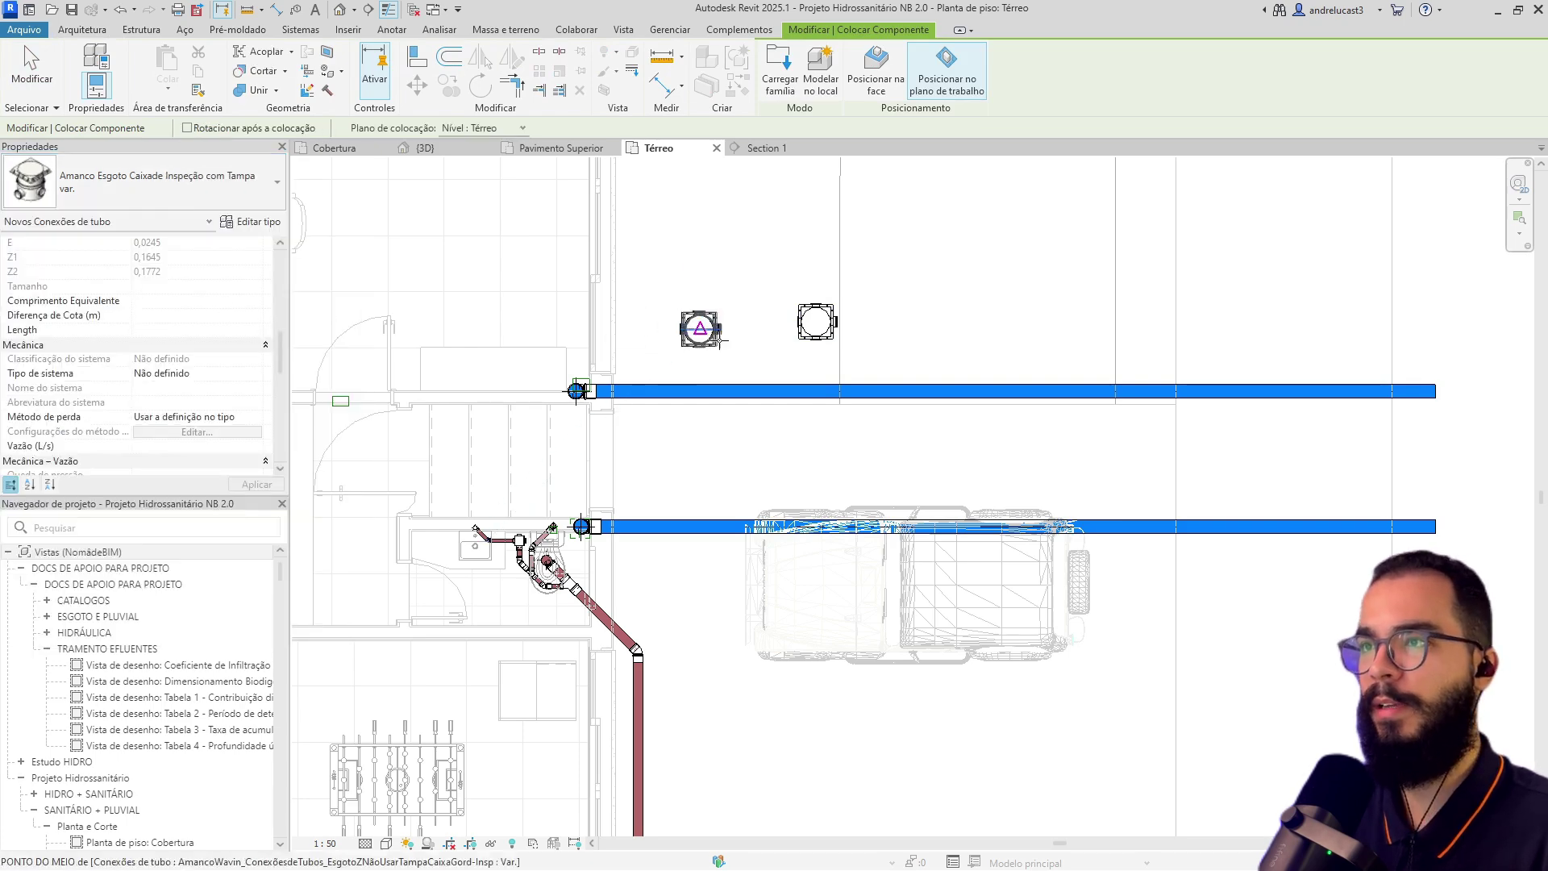
Isolate the placed Amanco inspection box in the 3D view and examine its lid, body and side connections.
{"action": "key", "text": "Escape"}
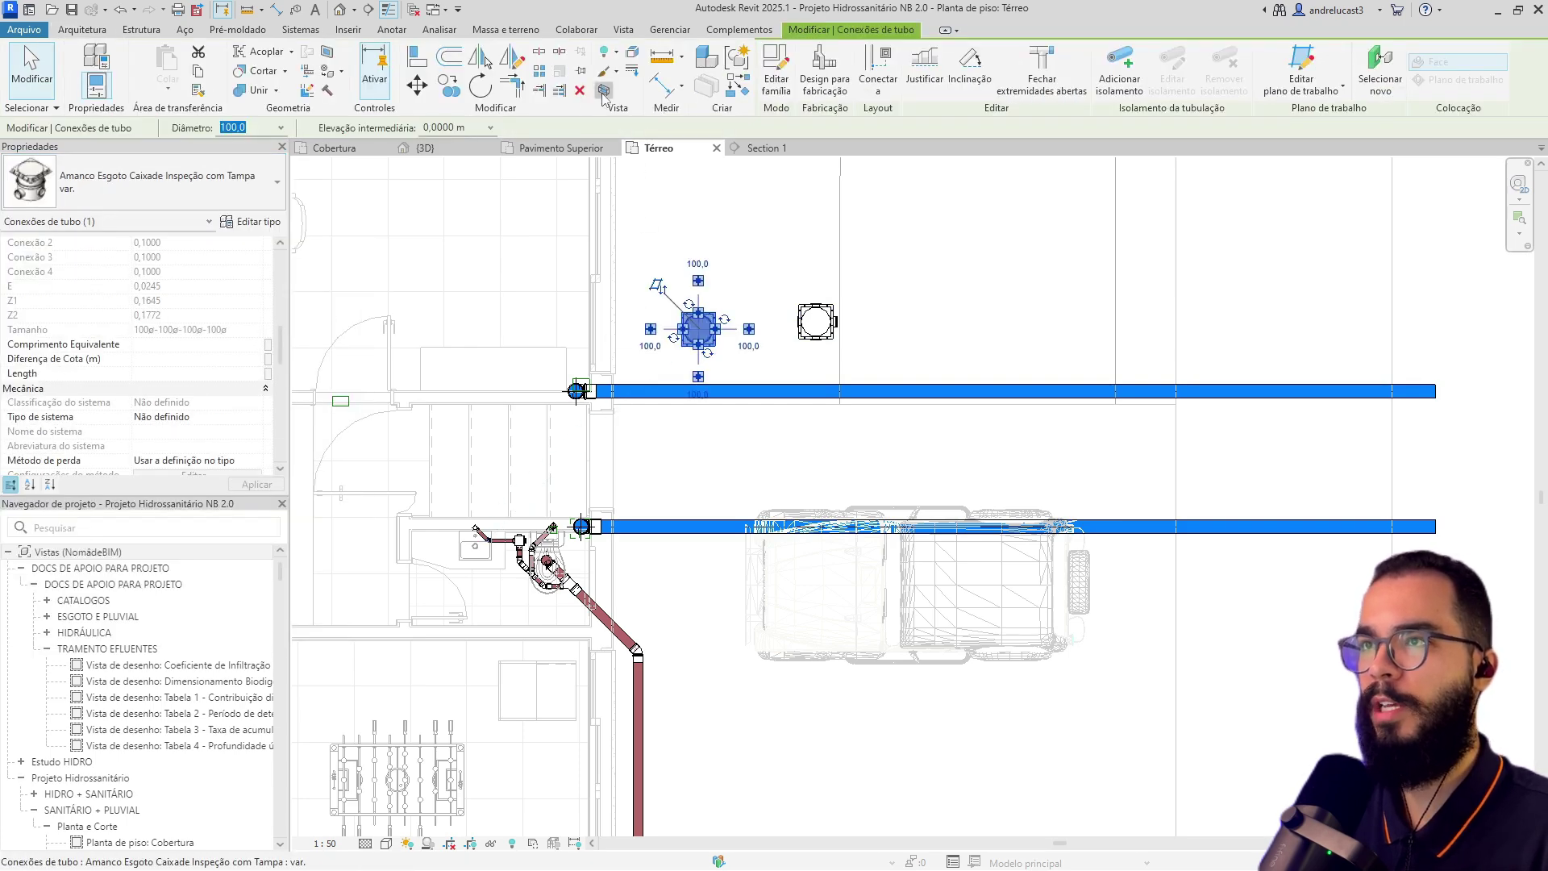
{"action": "left_click", "coordinate": [603, 91]}
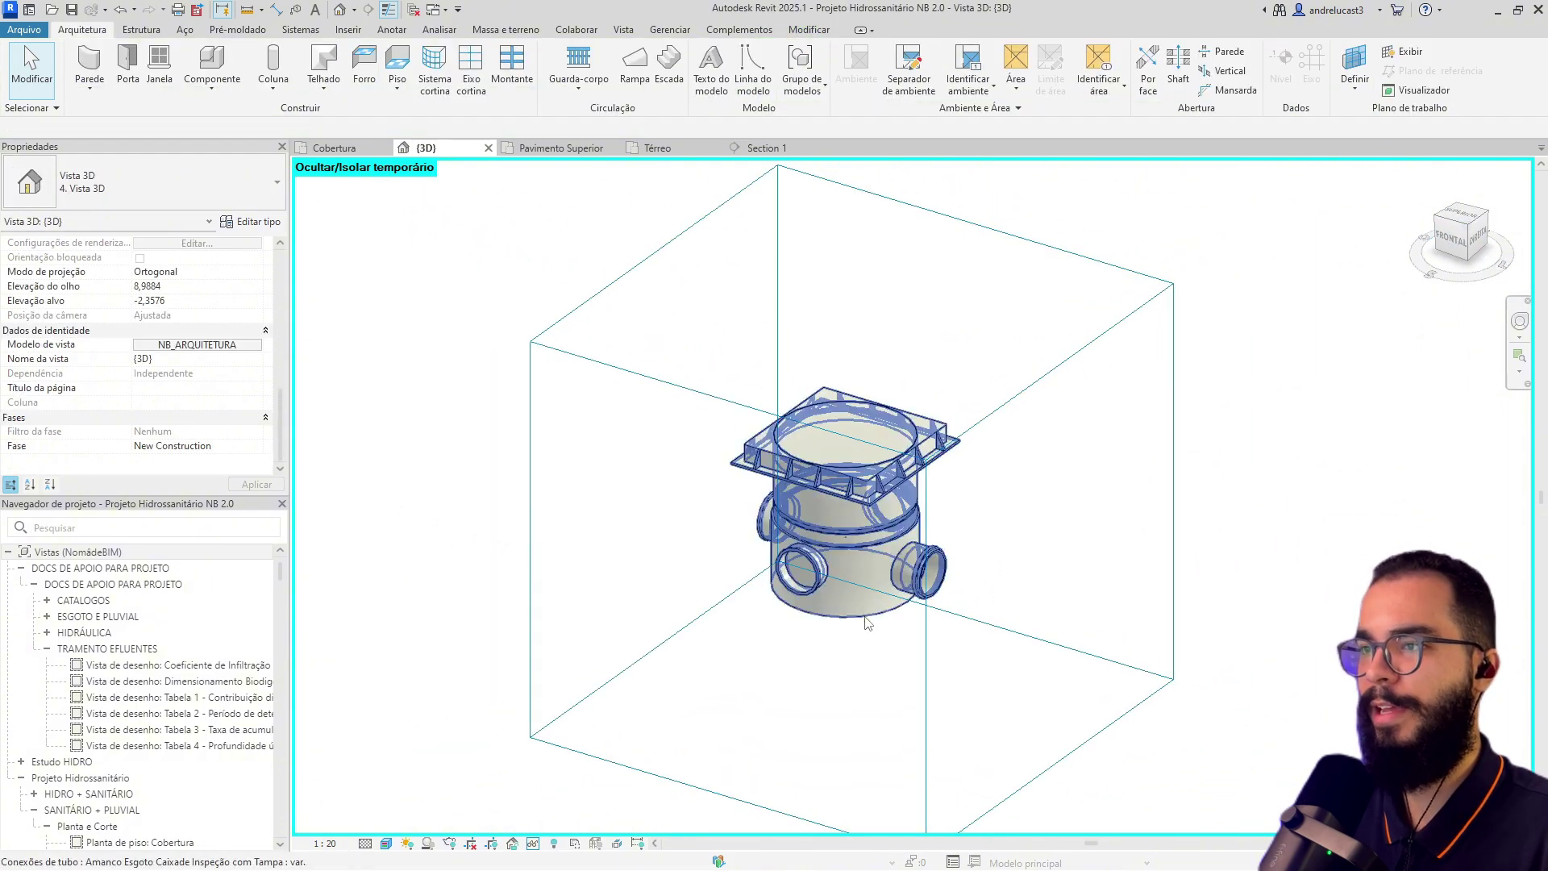
{"action": "left_click", "coordinate": [864, 615]}
{"action": "middle_click_drag", "start_coordinate": [864, 612], "coordinate": [899, 604], "text": "shift"}
{"action": "key", "text": "Escape"}
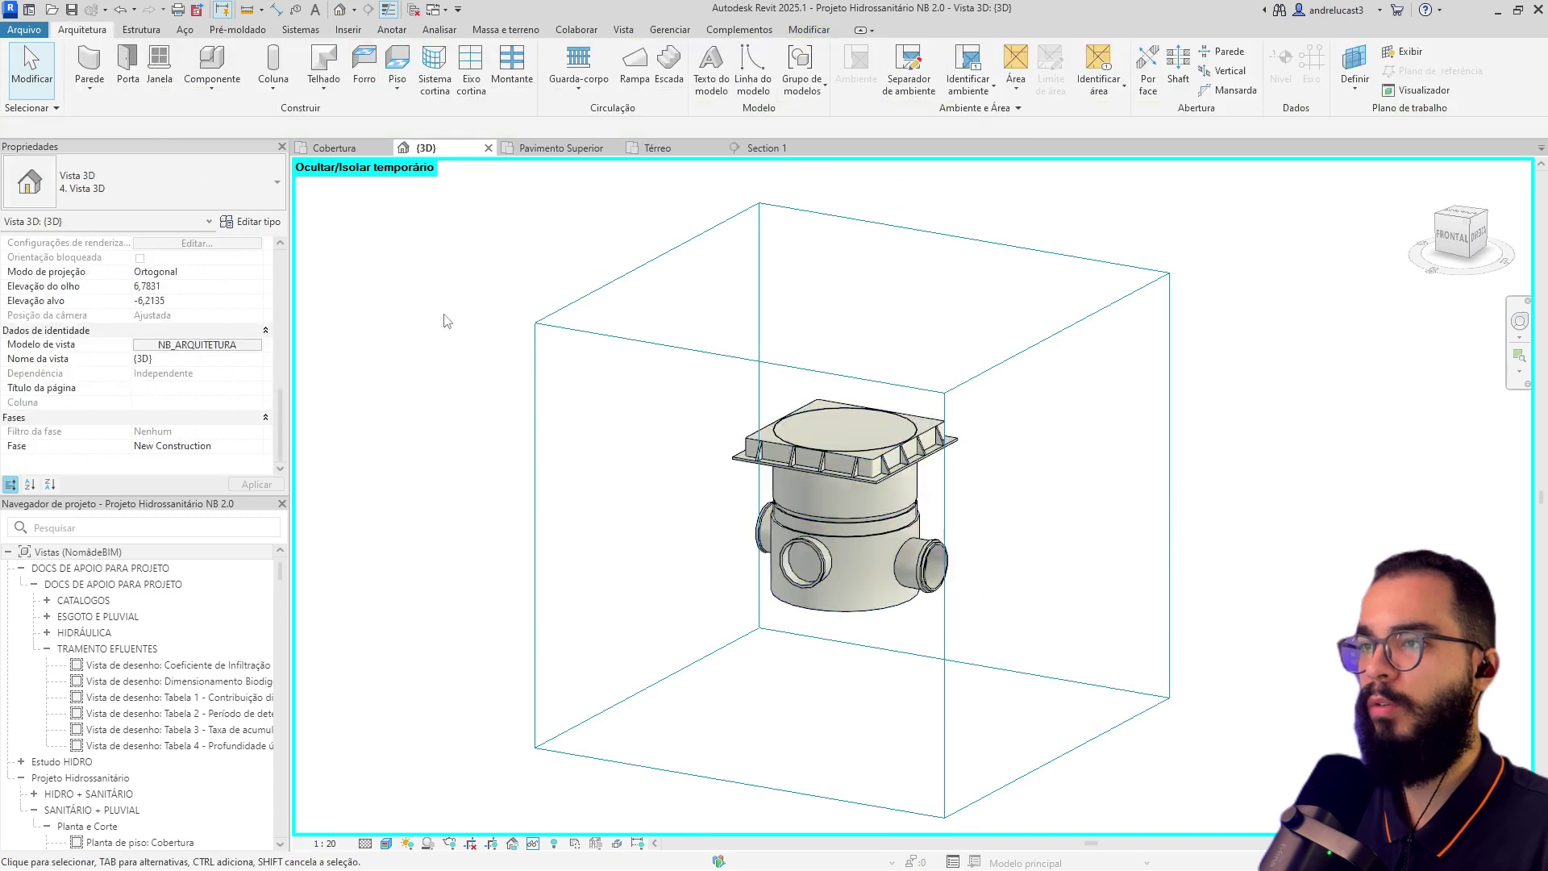
Place a Caixa de Inspeçao PVC Tigre in the Térreo plan, between the two existing Amanco boxes.
{"action": "left_click", "coordinate": [570, 151]}
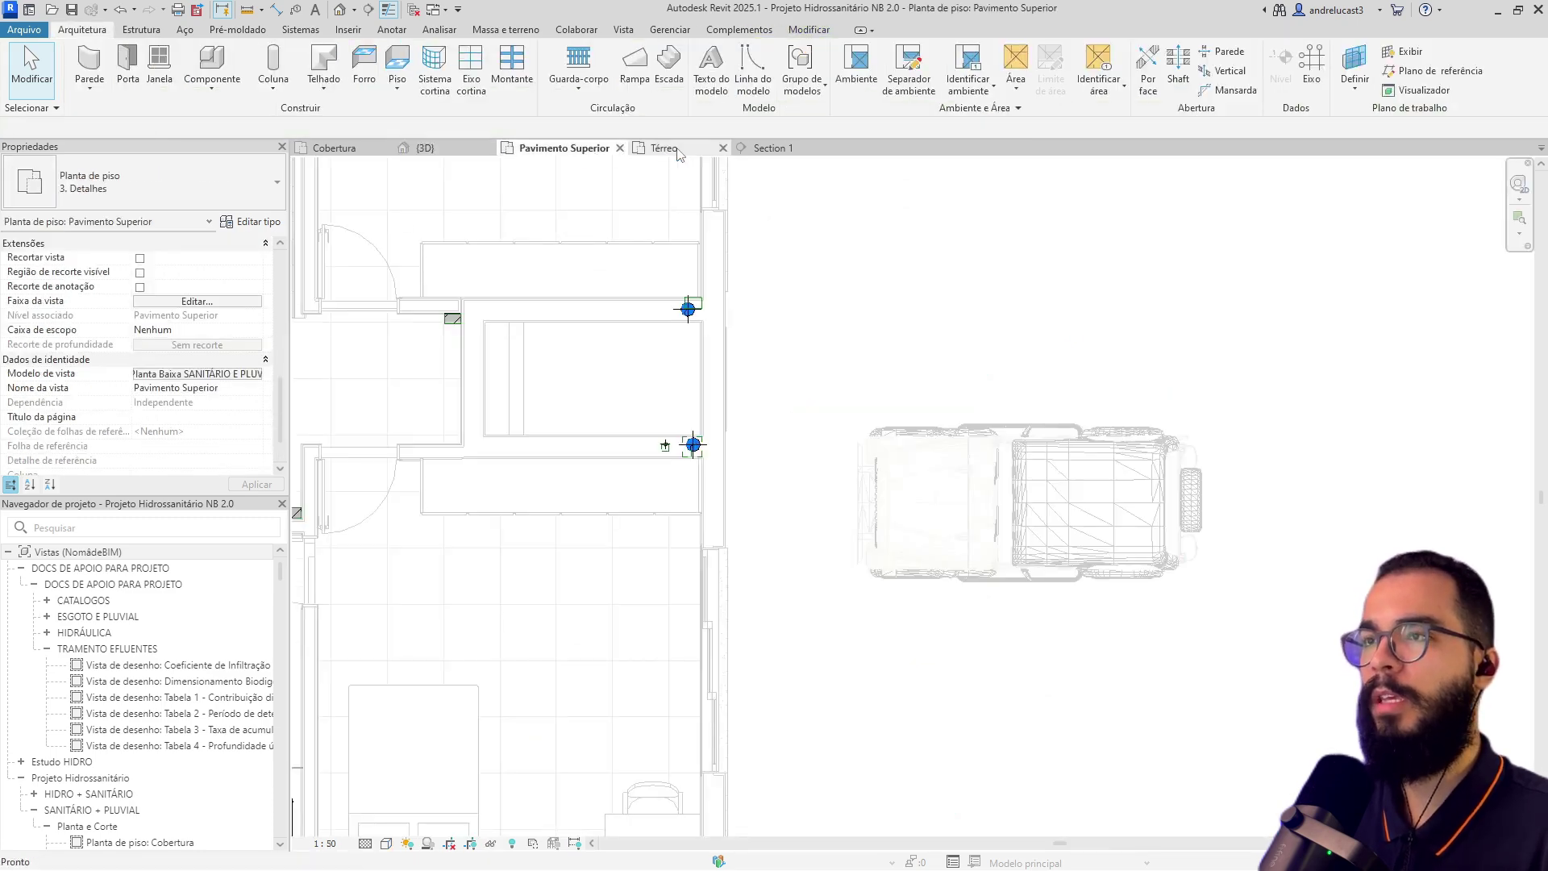
{"action": "left_click", "coordinate": [663, 148]}
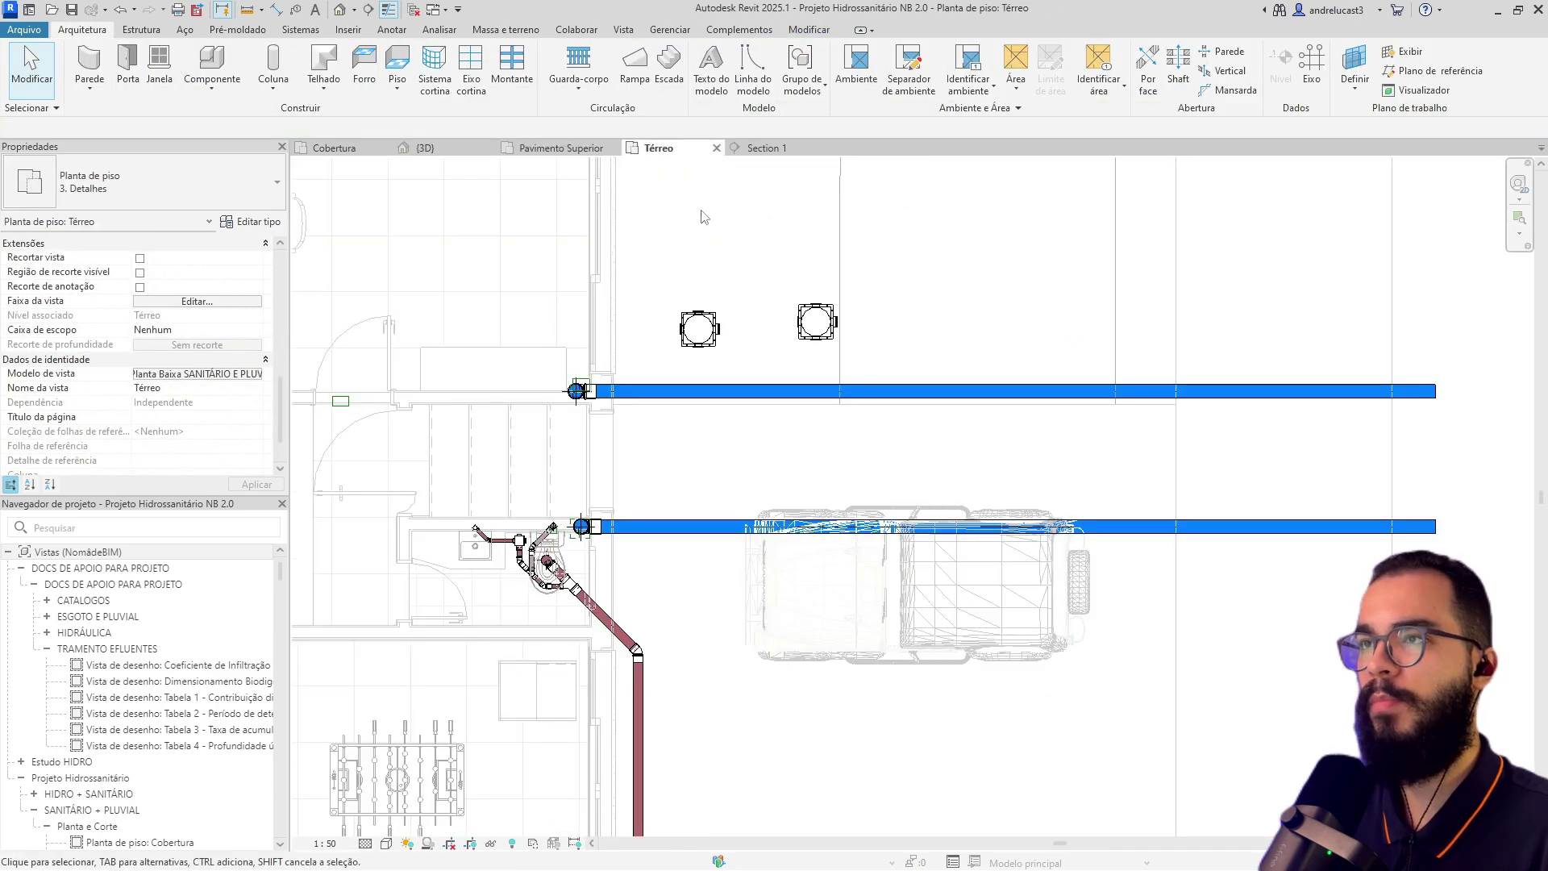
{"action": "left_click", "coordinate": [225, 75]}
{"action": "left_click", "coordinate": [183, 201]}
{"action": "left_click", "coordinate": [128, 379]}
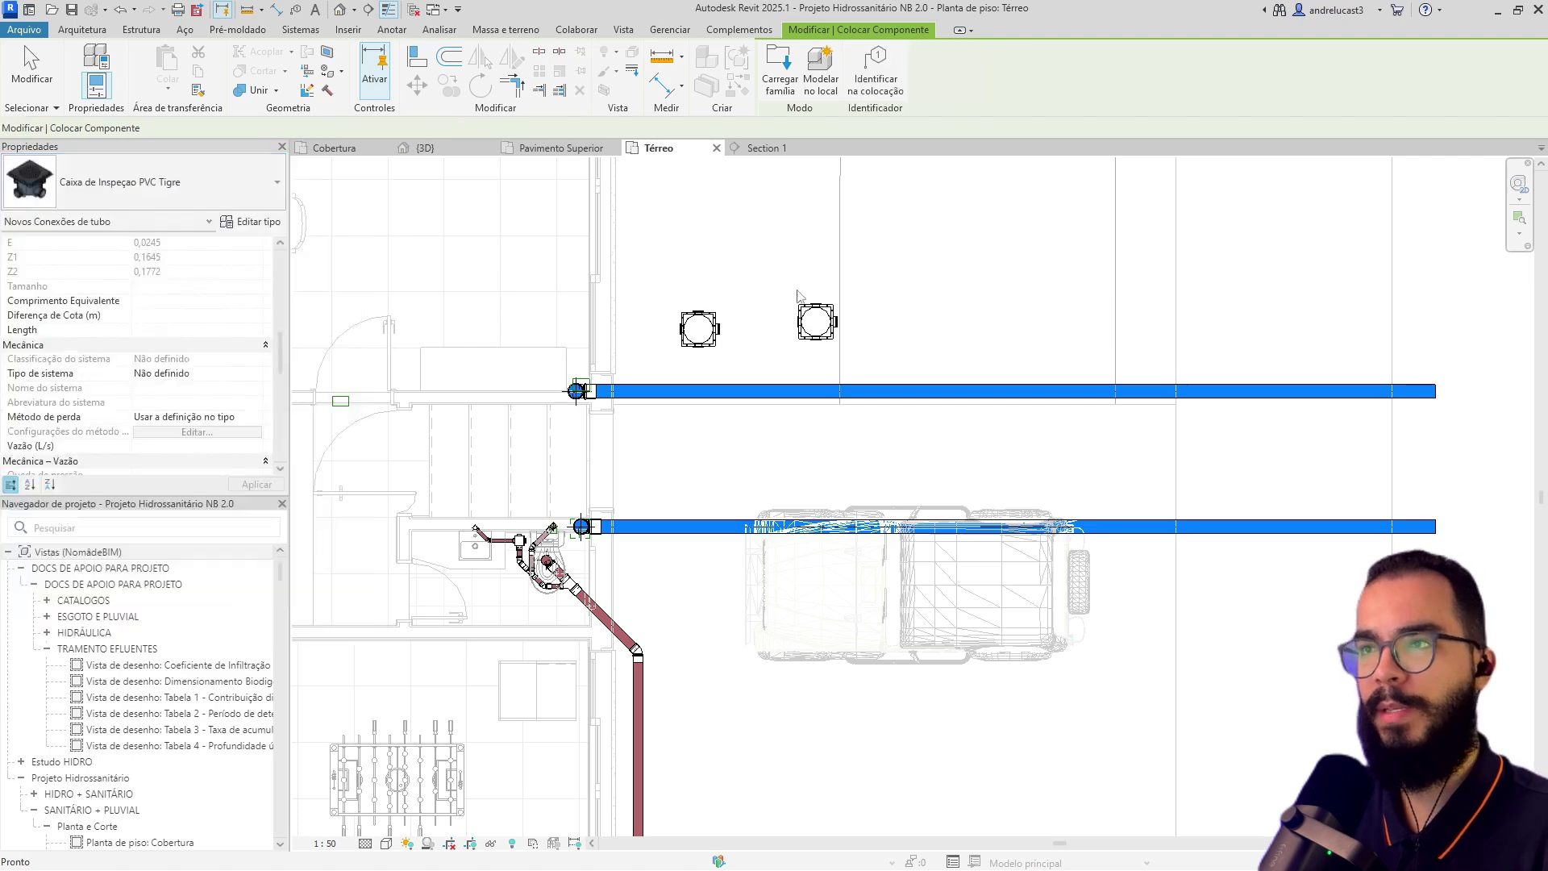
{"action": "left_click", "coordinate": [754, 296]}
{"action": "key", "text": "Escape"}
Examine the Tigre PVC inspection box up close in plan, including its Entrada and Saída connections.
{"action": "left_click", "coordinate": [753, 292]}
{"action": "scroll", "coordinate": [750, 282], "scroll_direction": "up", "scroll_amount": 3}
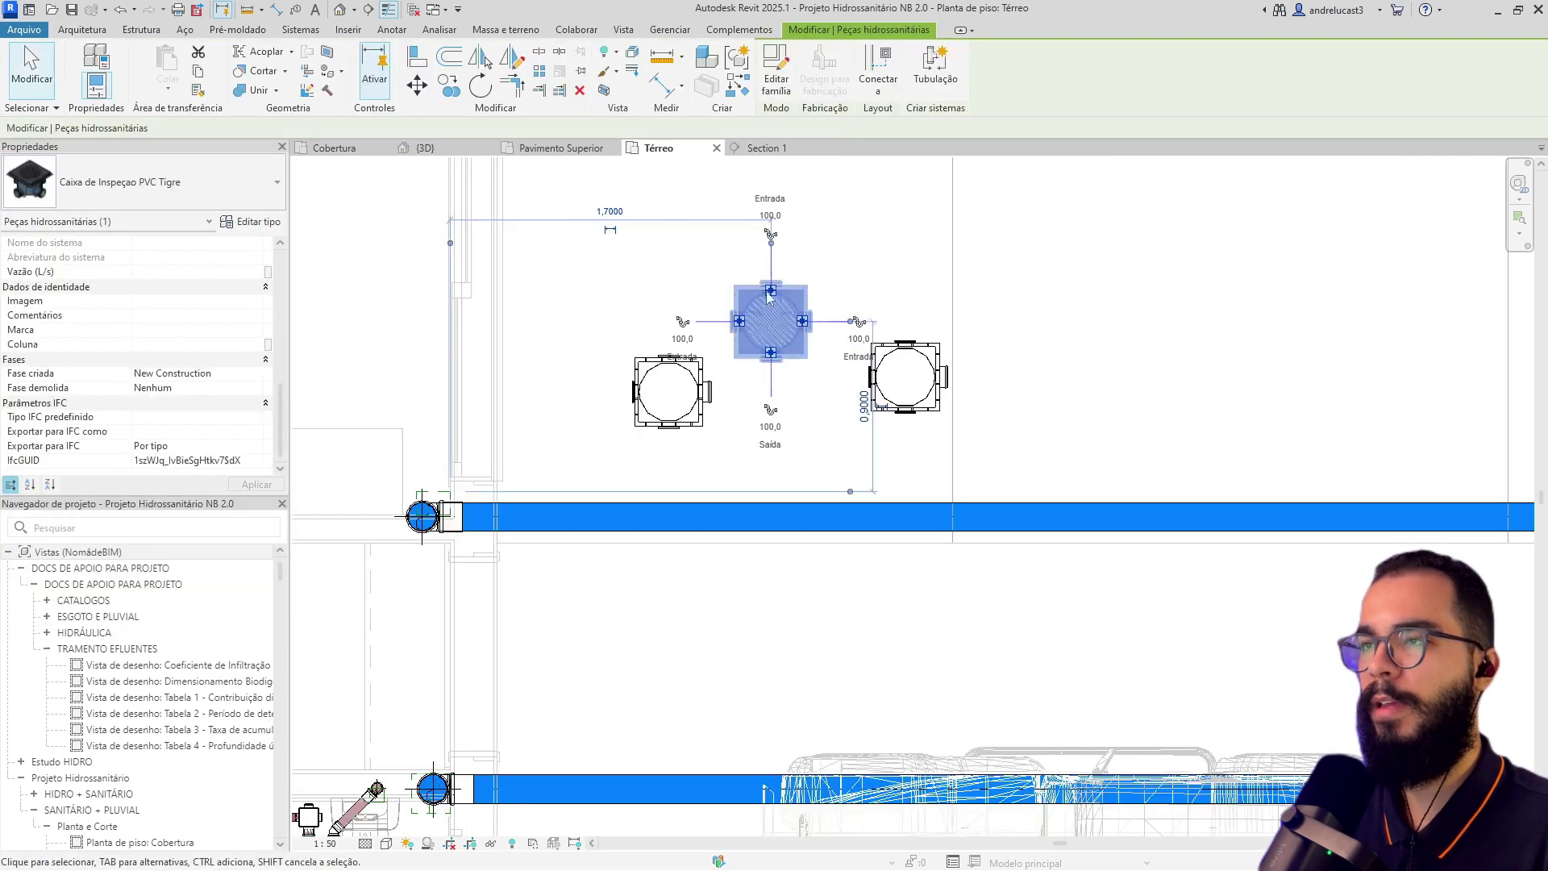
{"action": "scroll", "coordinate": [770, 296], "scroll_direction": "up", "scroll_amount": 4}
{"action": "scroll", "coordinate": [766, 259], "scroll_direction": "down", "scroll_amount": 1}
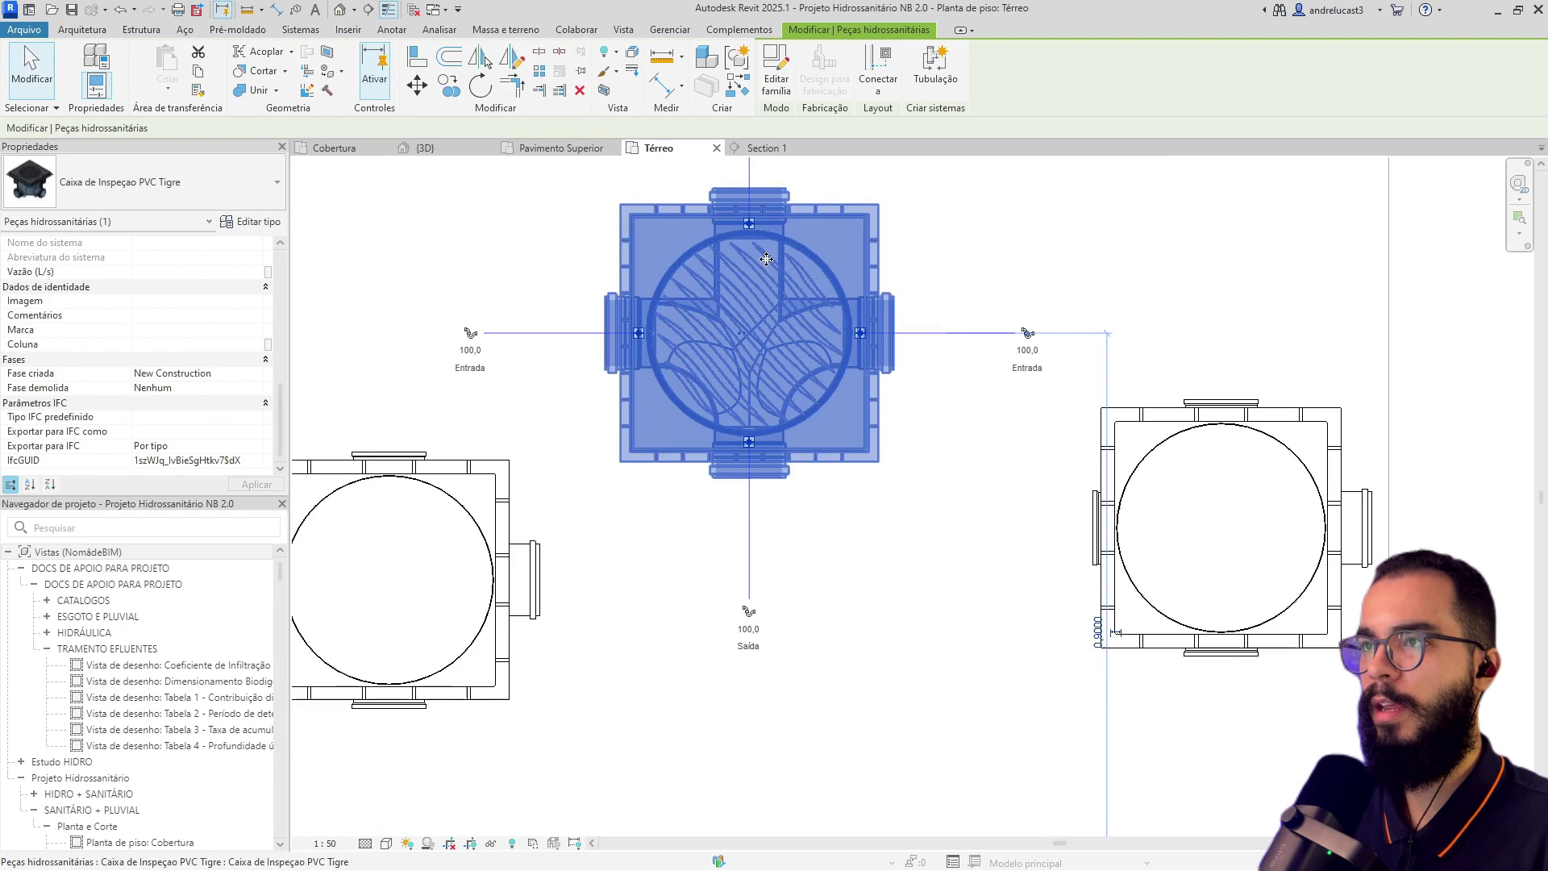
{"action": "middle_click_drag", "start_coordinate": [766, 259], "coordinate": [745, 379]}
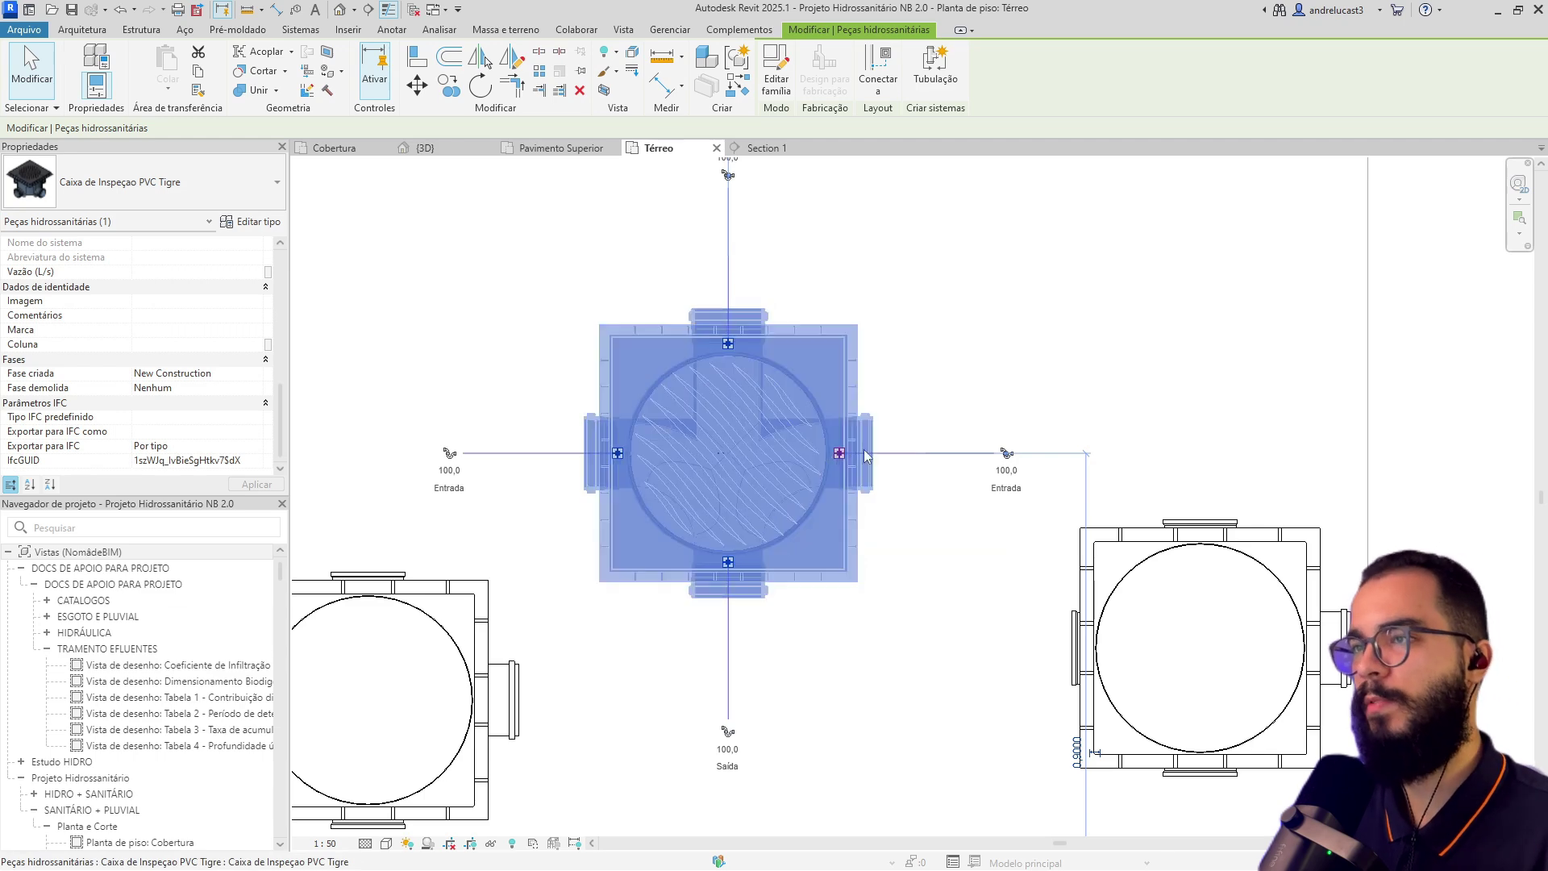
{"action": "scroll", "coordinate": [741, 219], "scroll_direction": "down", "scroll_amount": 3}
{"action": "middle_click_drag", "start_coordinate": [702, 199], "coordinate": [727, 453]}
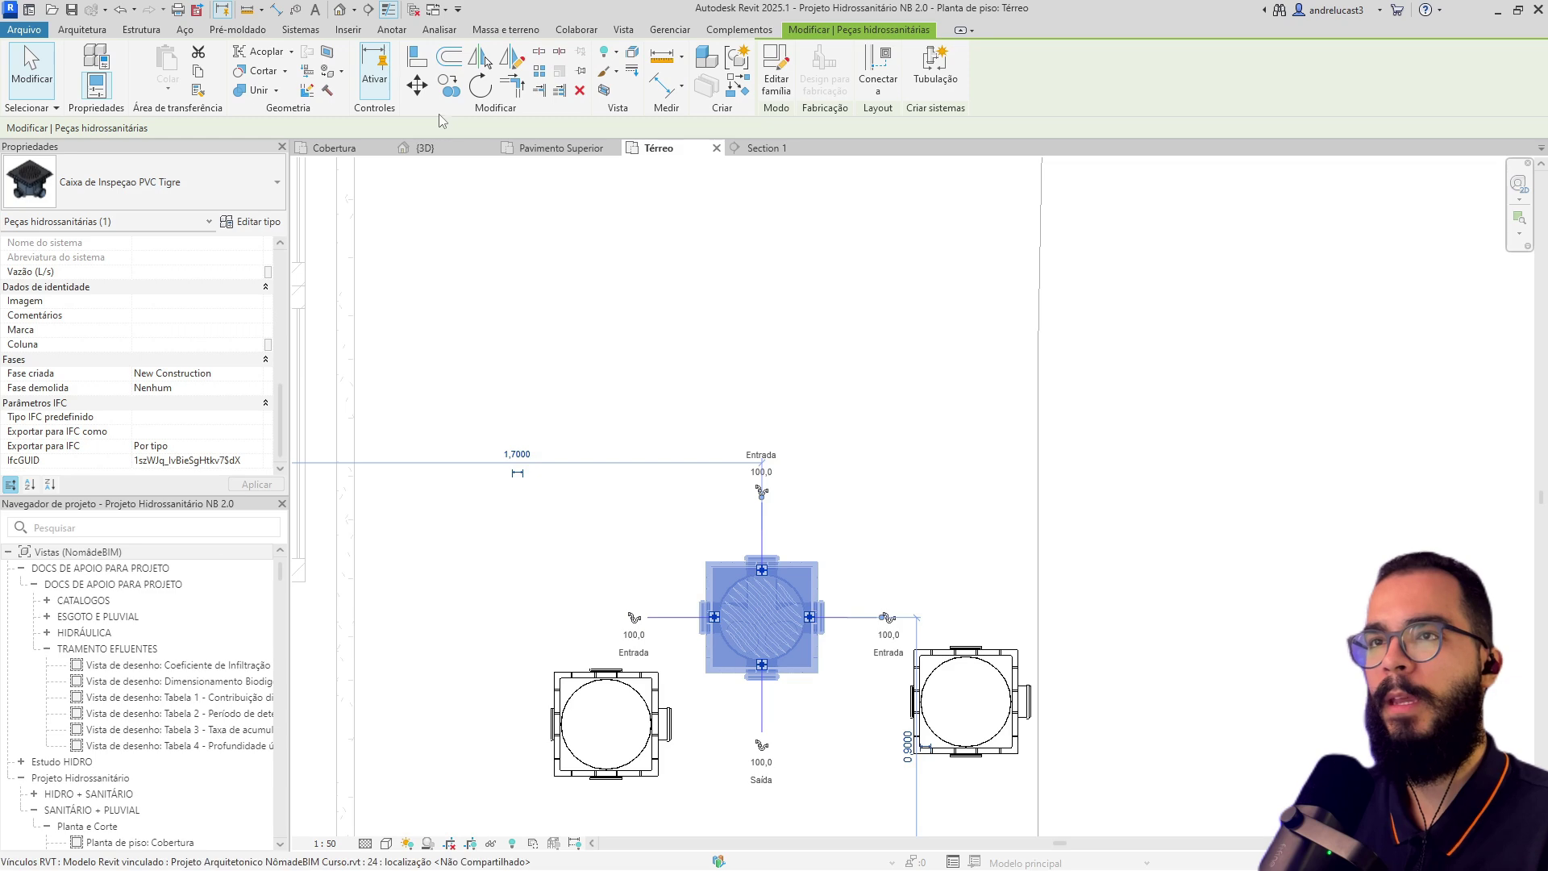
Place a Caixa CIAP Concreto of type Caixa de concreto - 060x050cm beyond the Tigre box, on the side away from the rainwater pipes.
{"action": "left_click", "coordinate": [88, 25]}
{"action": "left_click", "coordinate": [211, 61]}
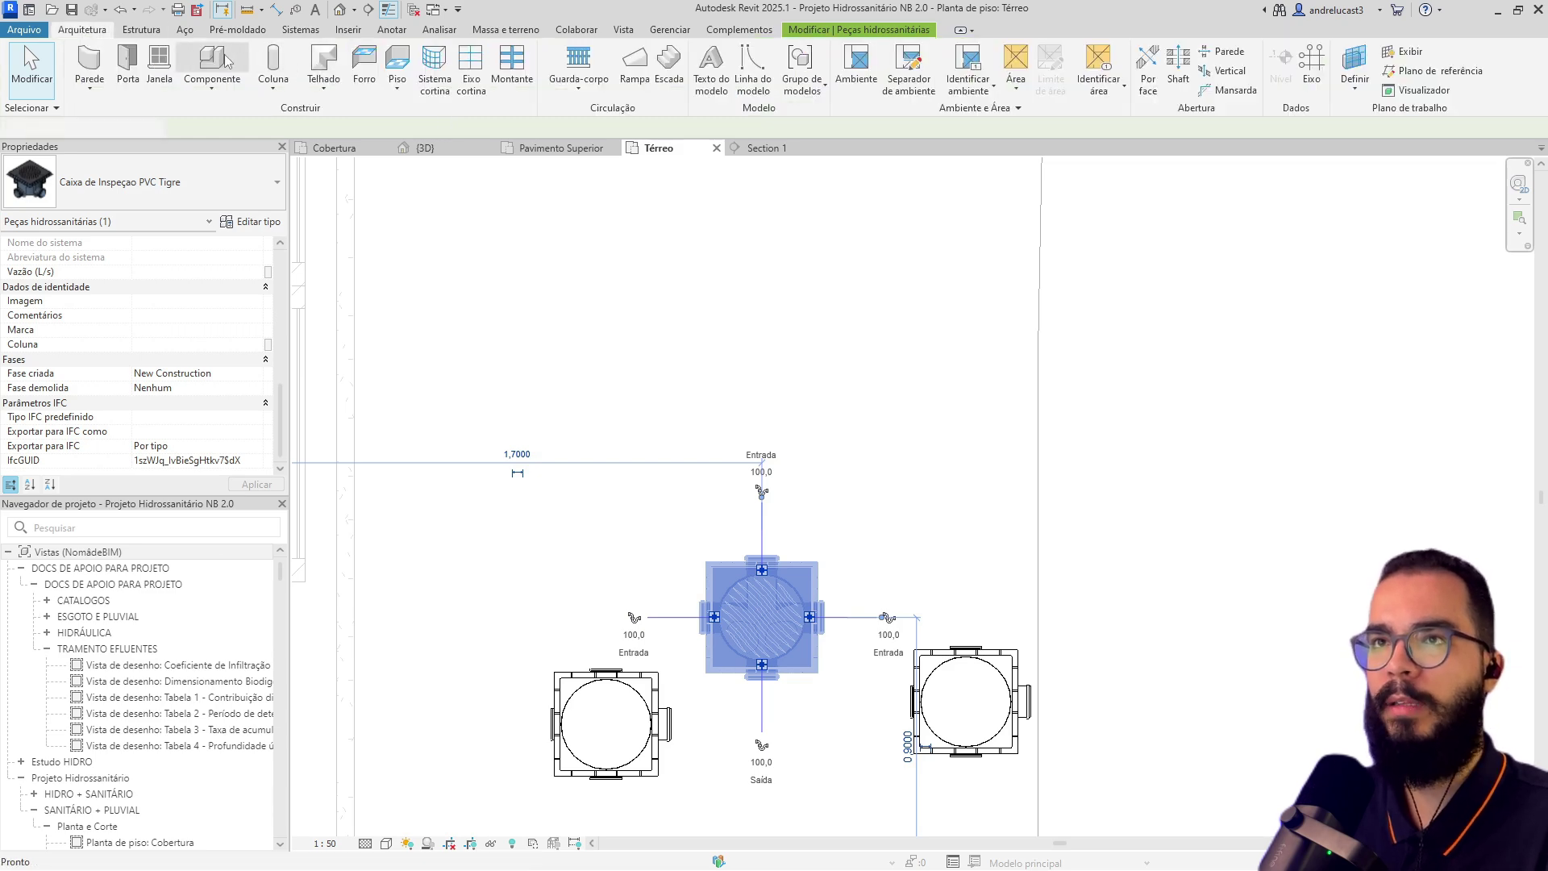
{"action": "left_click", "coordinate": [181, 182]}
{"action": "type", "text": "concre"}
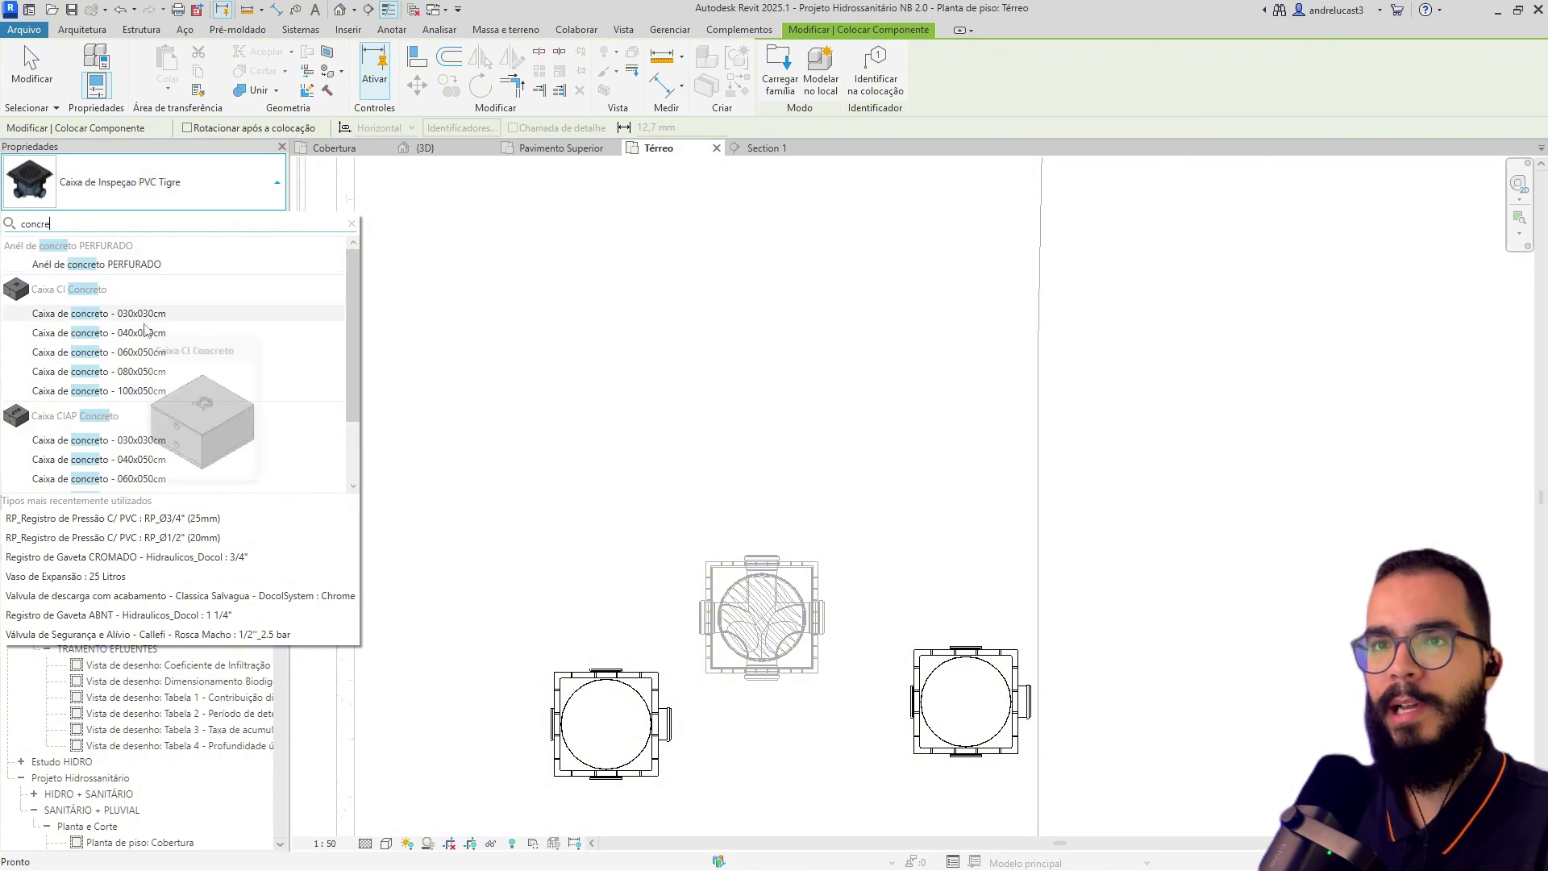
{"action": "scroll", "coordinate": [185, 379], "scroll_direction": "down", "scroll_amount": 1}
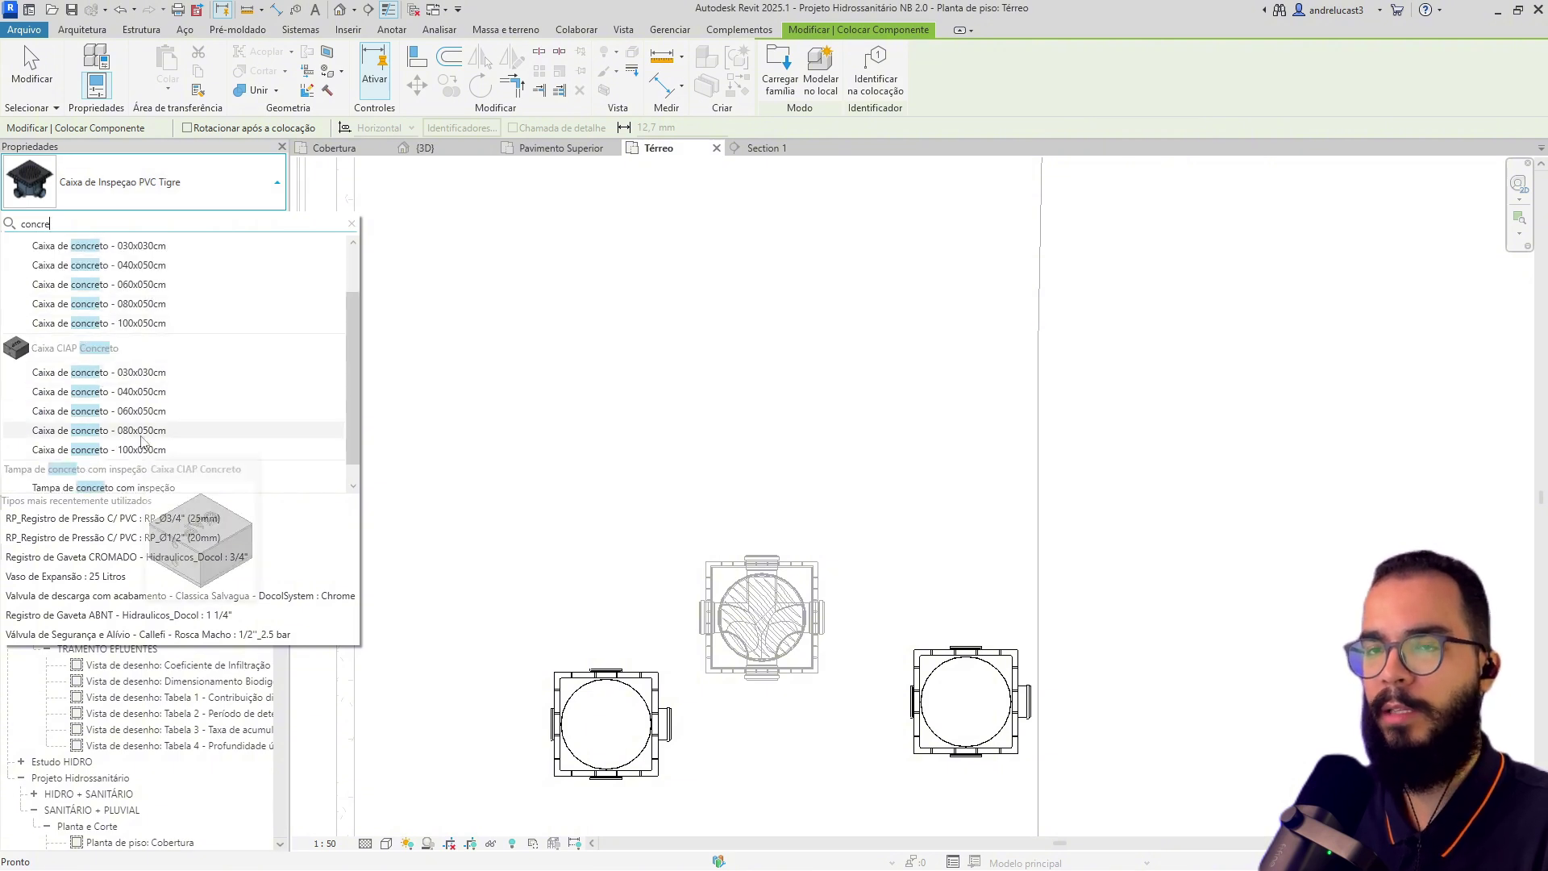
{"action": "left_click", "coordinate": [121, 411]}
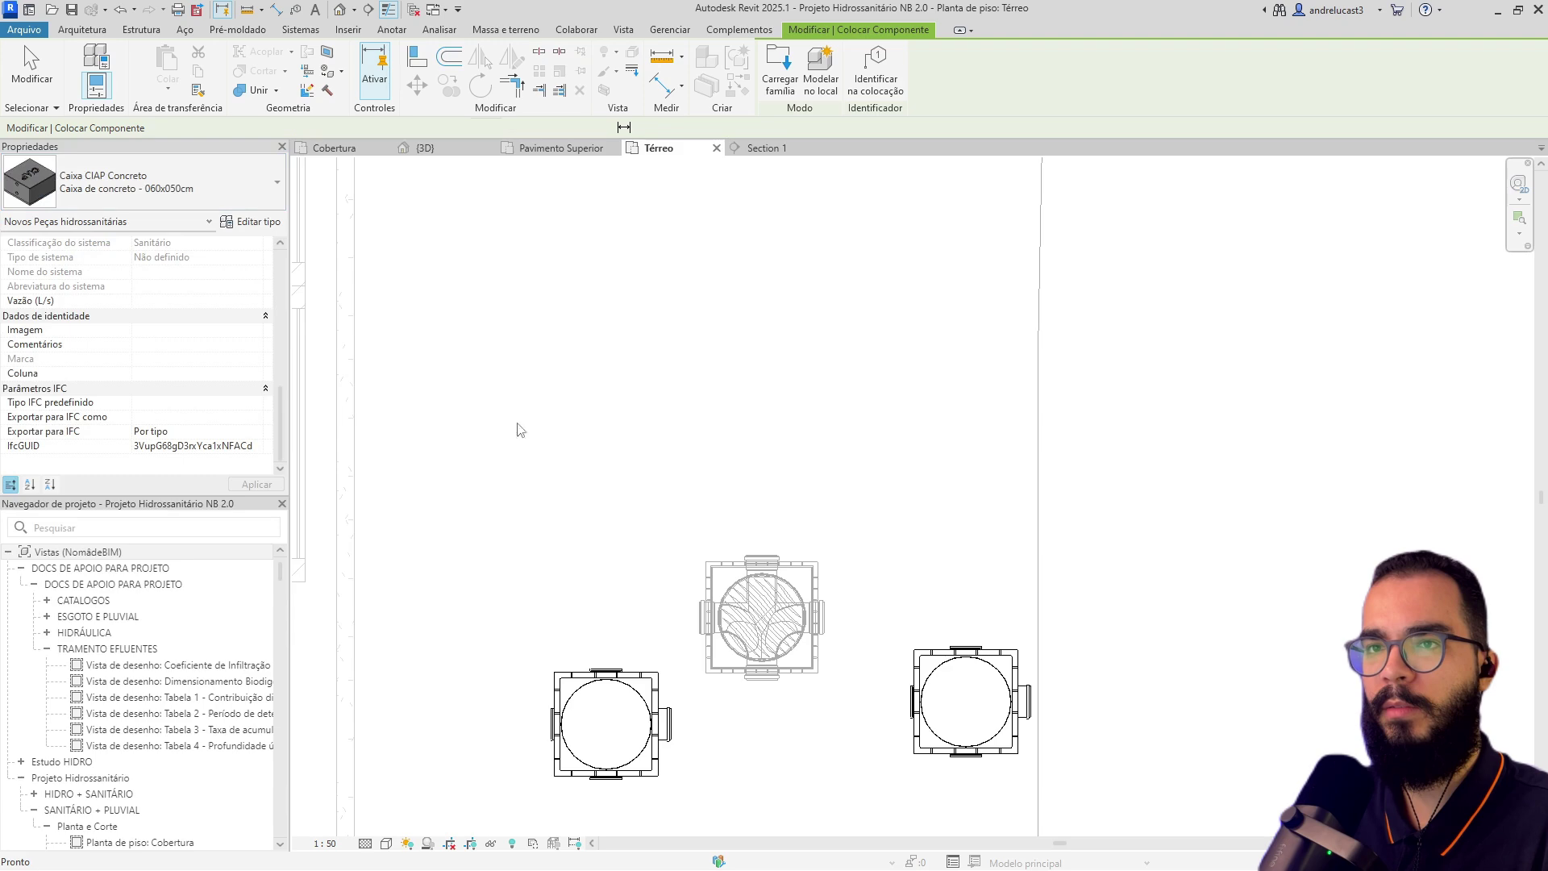
{"action": "left_click", "coordinate": [877, 403]}
{"action": "key", "text": "Escape"}
{"action": "scroll", "coordinate": [615, 531], "scroll_direction": "down", "scroll_amount": 3}
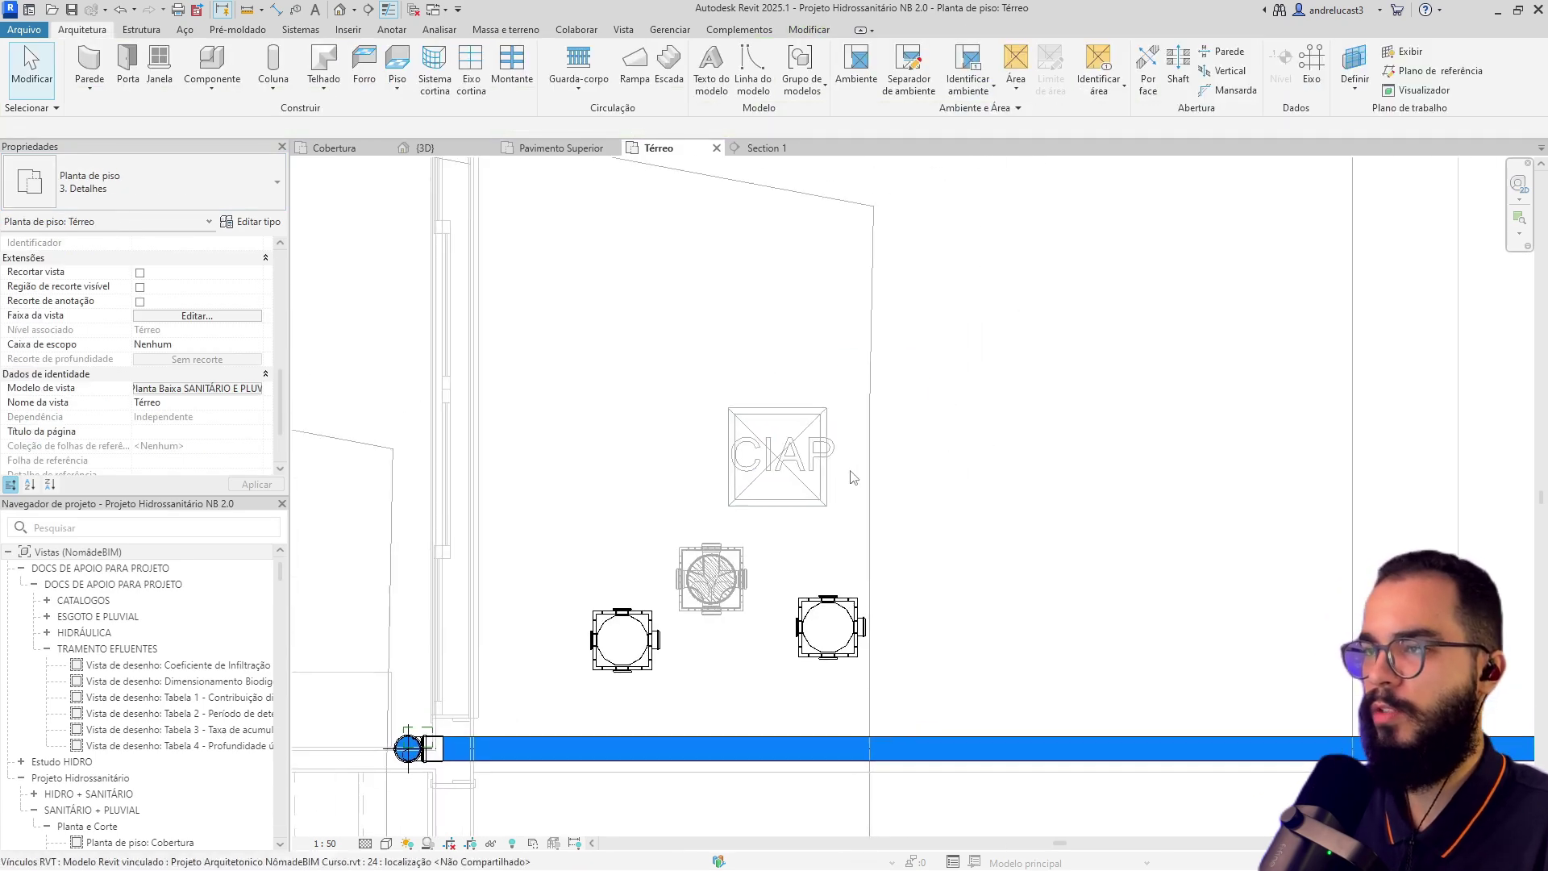
Dimension the CIAP concrete box's width and length with aligned dimensions along two of its sides.
{"action": "scroll", "coordinate": [839, 486], "scroll_direction": "up", "scroll_amount": 2}
{"action": "key", "text": "d"}
{"action": "key", "text": "i"}
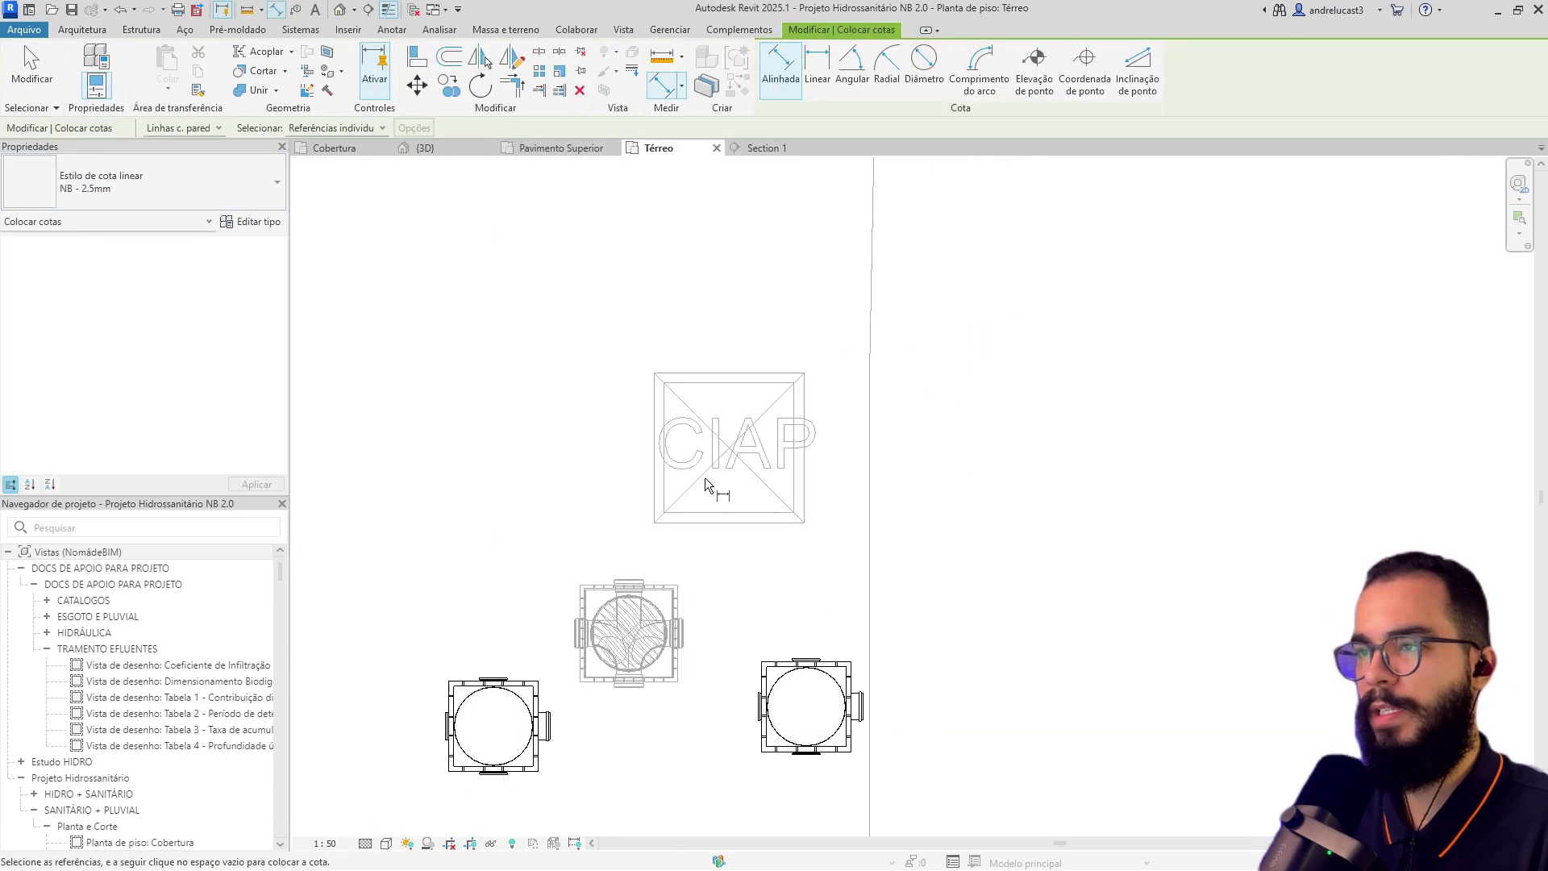
{"action": "left_click", "coordinate": [656, 495]}
{"action": "left_click", "coordinate": [806, 495]}
{"action": "left_click", "coordinate": [803, 346]}
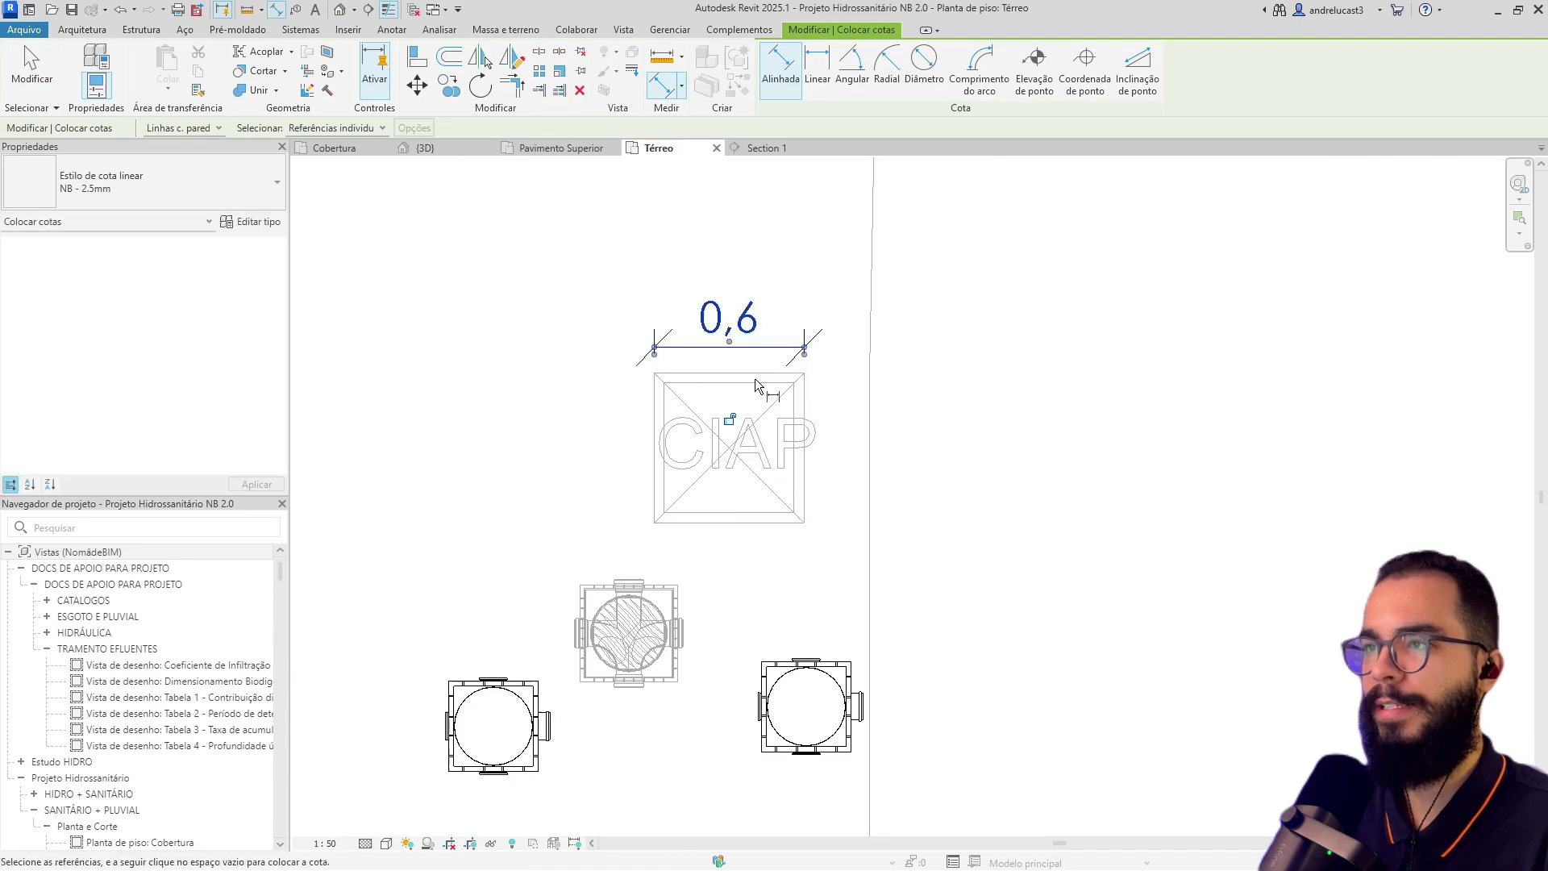
{"action": "left_click", "coordinate": [744, 522]}
{"action": "left_click", "coordinate": [614, 479]}
{"action": "key", "text": "Escape"}
{"action": "key", "text": "Escape"}
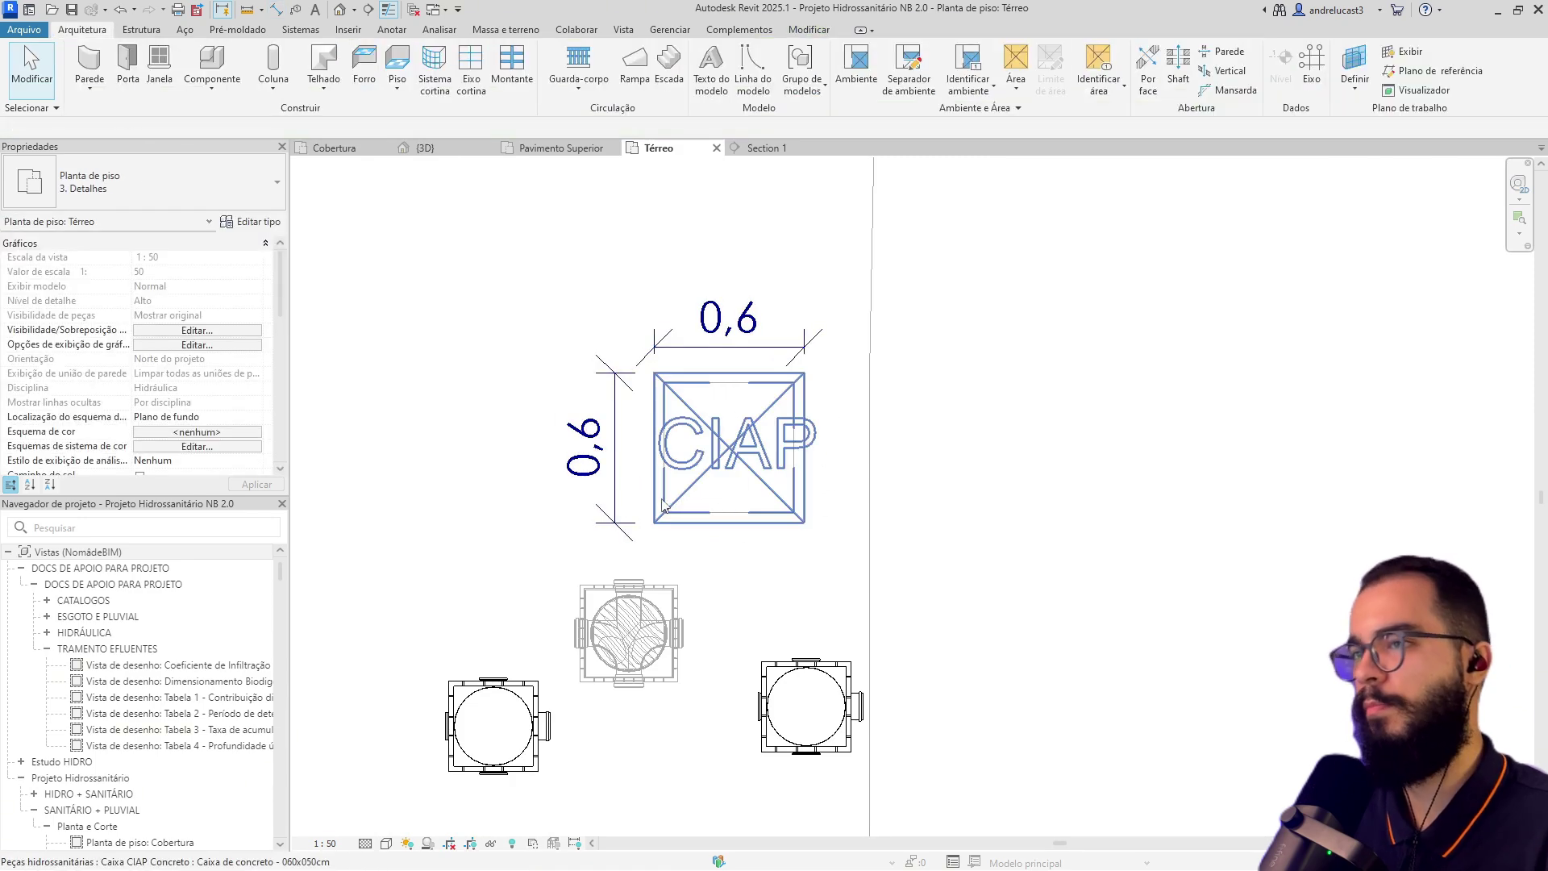
Change the placed CIAP box to the type Caixa de concreto - 100x050cm.
{"action": "left_click", "coordinate": [688, 449]}
{"action": "left_click", "coordinate": [158, 197]}
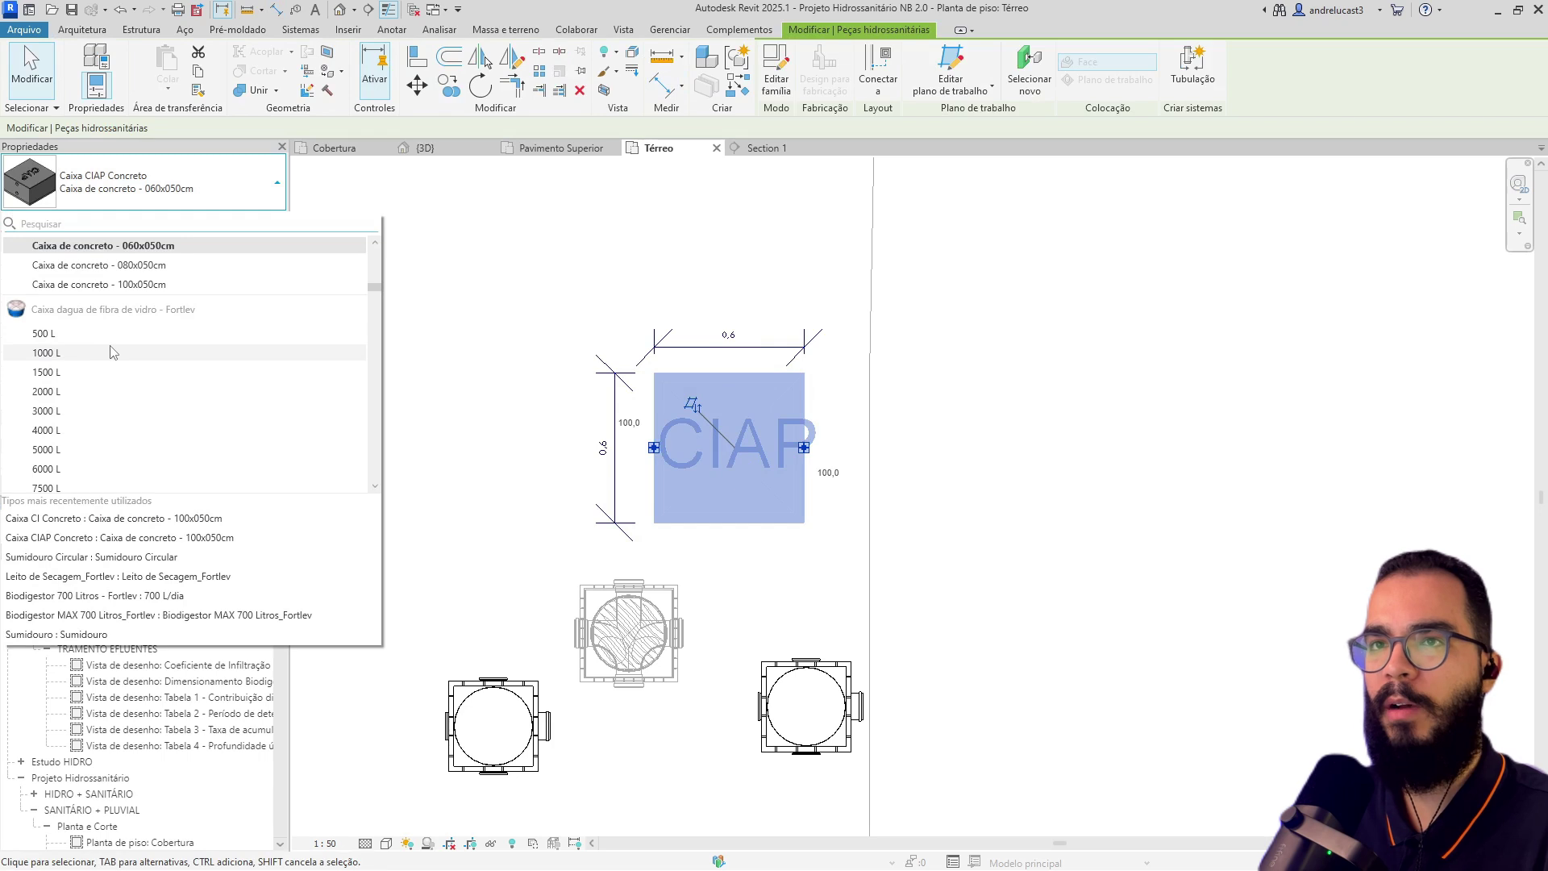
{"action": "scroll", "coordinate": [112, 352], "scroll_direction": "up", "scroll_amount": 2}
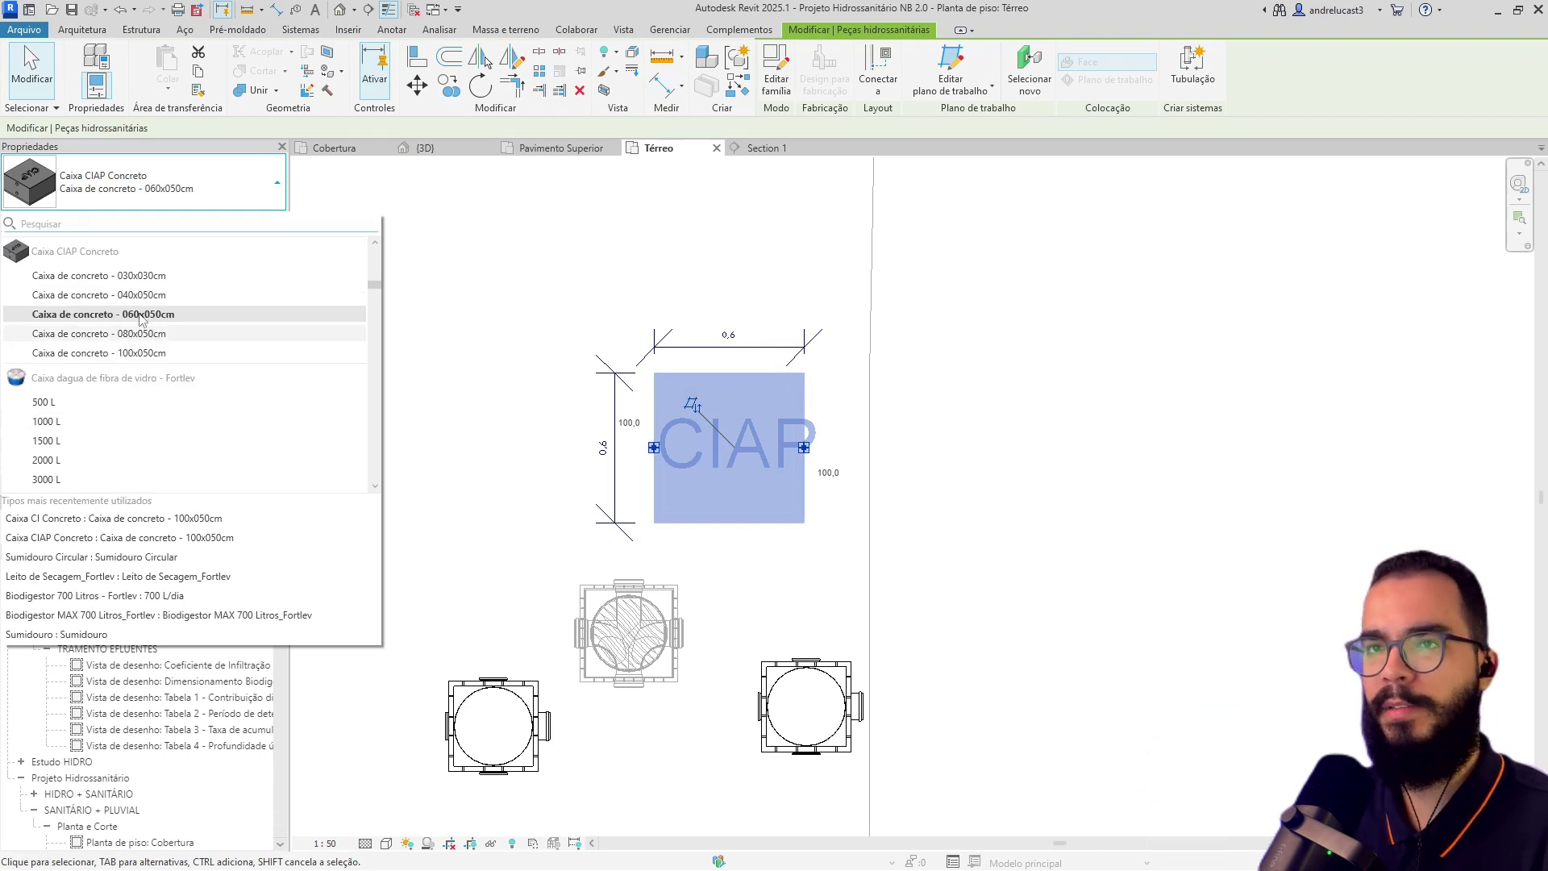
{"action": "scroll", "coordinate": [91, 411], "scroll_direction": "up", "scroll_amount": 1}
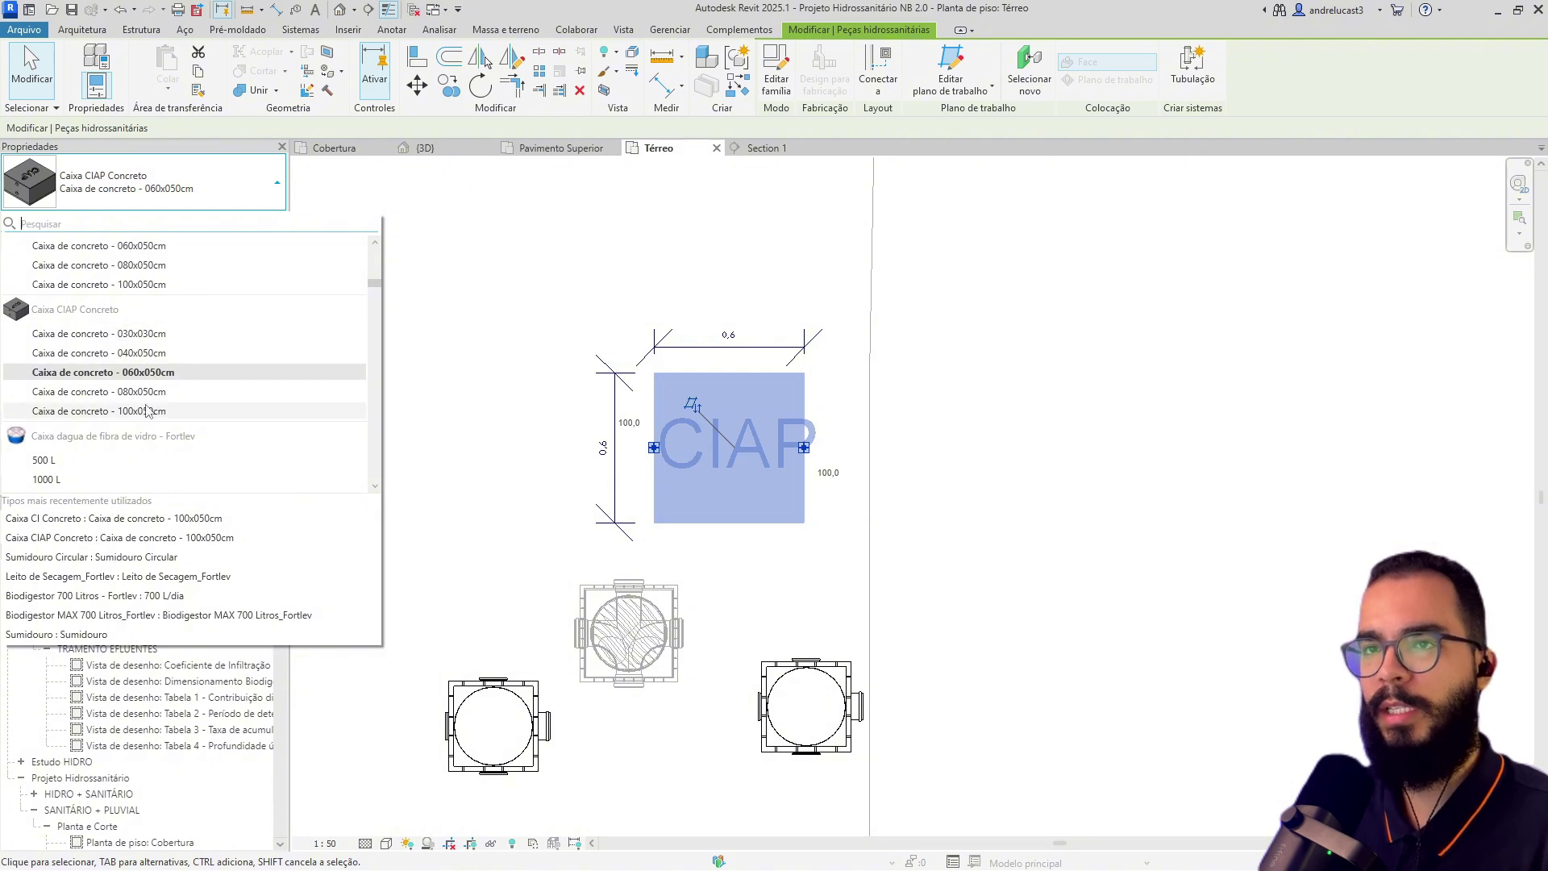
{"action": "left_click", "coordinate": [90, 411]}
{"action": "key", "text": "Escape"}
{"action": "left_click", "coordinate": [773, 441]}
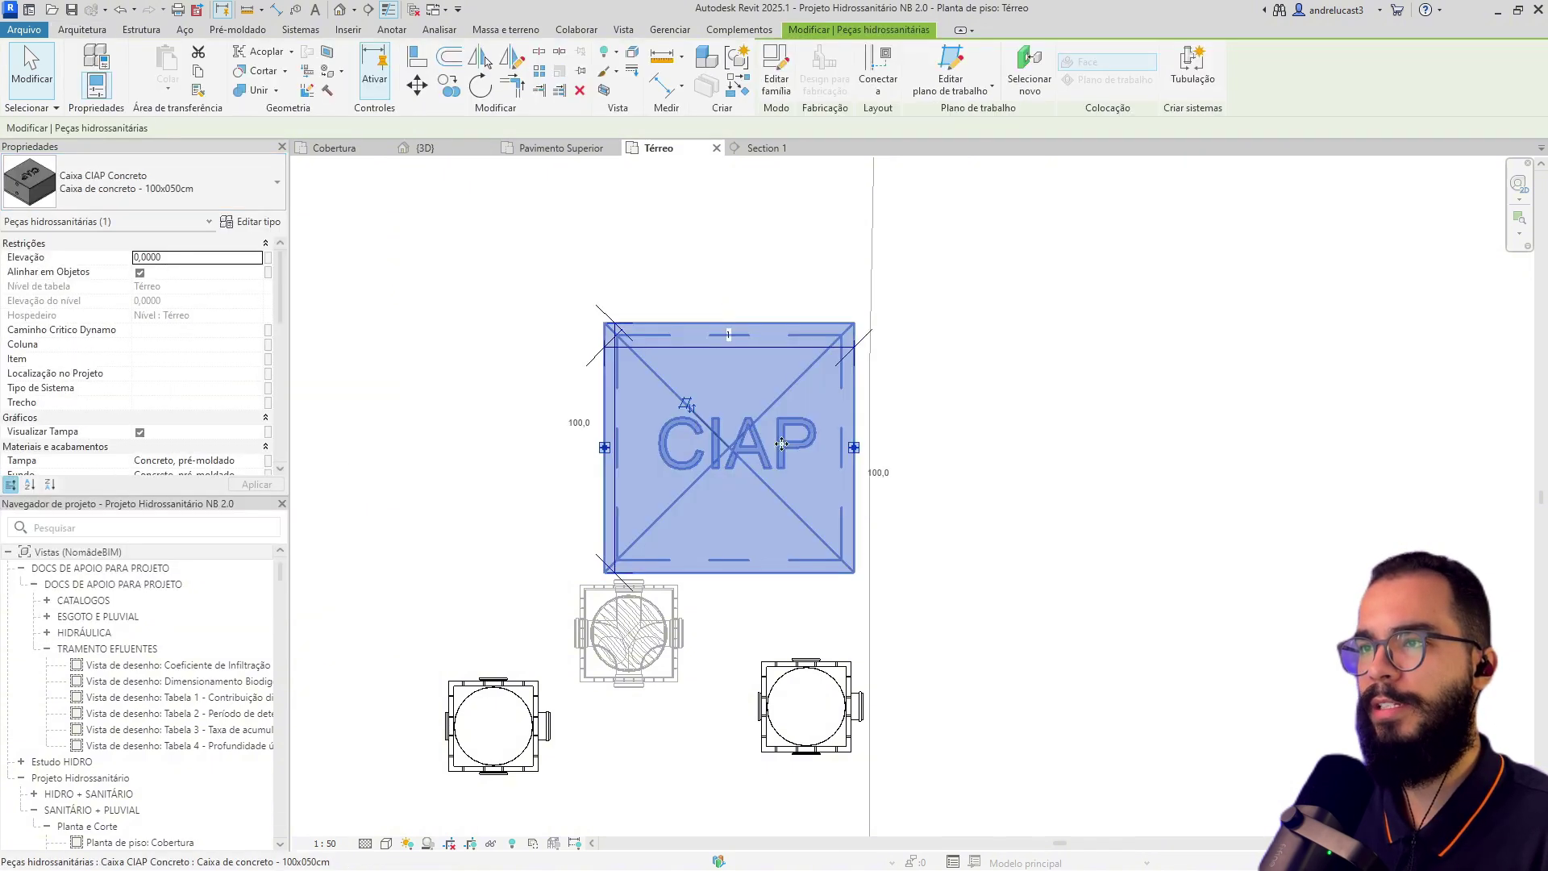
{"action": "left_click", "coordinate": [538, 519]}
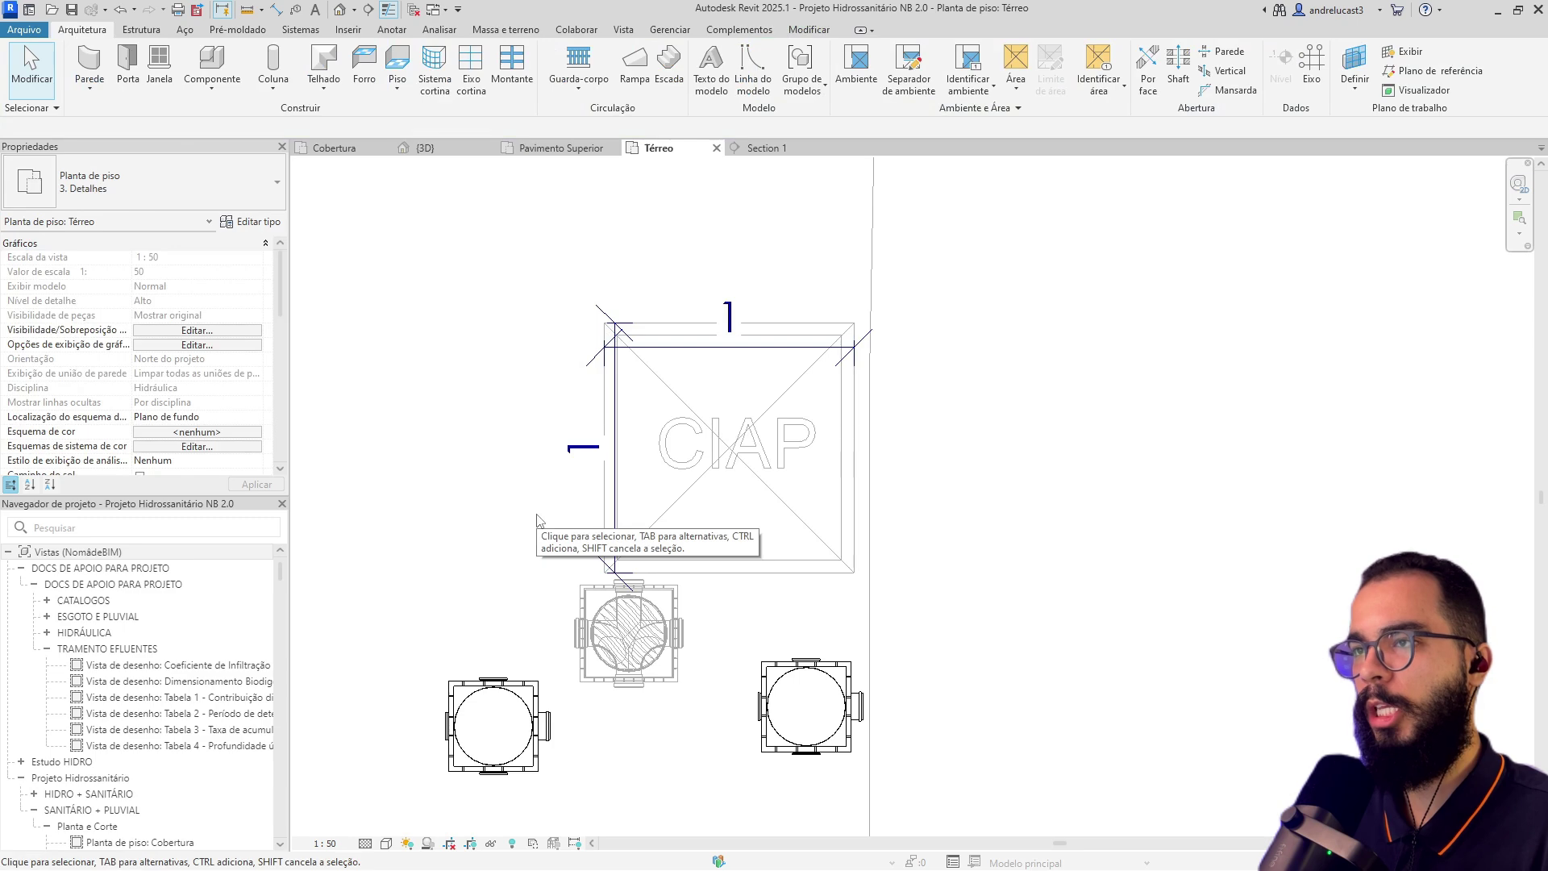
Compare the Tigre PVC and CIAP concrete boxes with each other and with the nearby rainwater pipe.
{"action": "scroll", "coordinate": [666, 539], "scroll_direction": "down", "scroll_amount": 1}
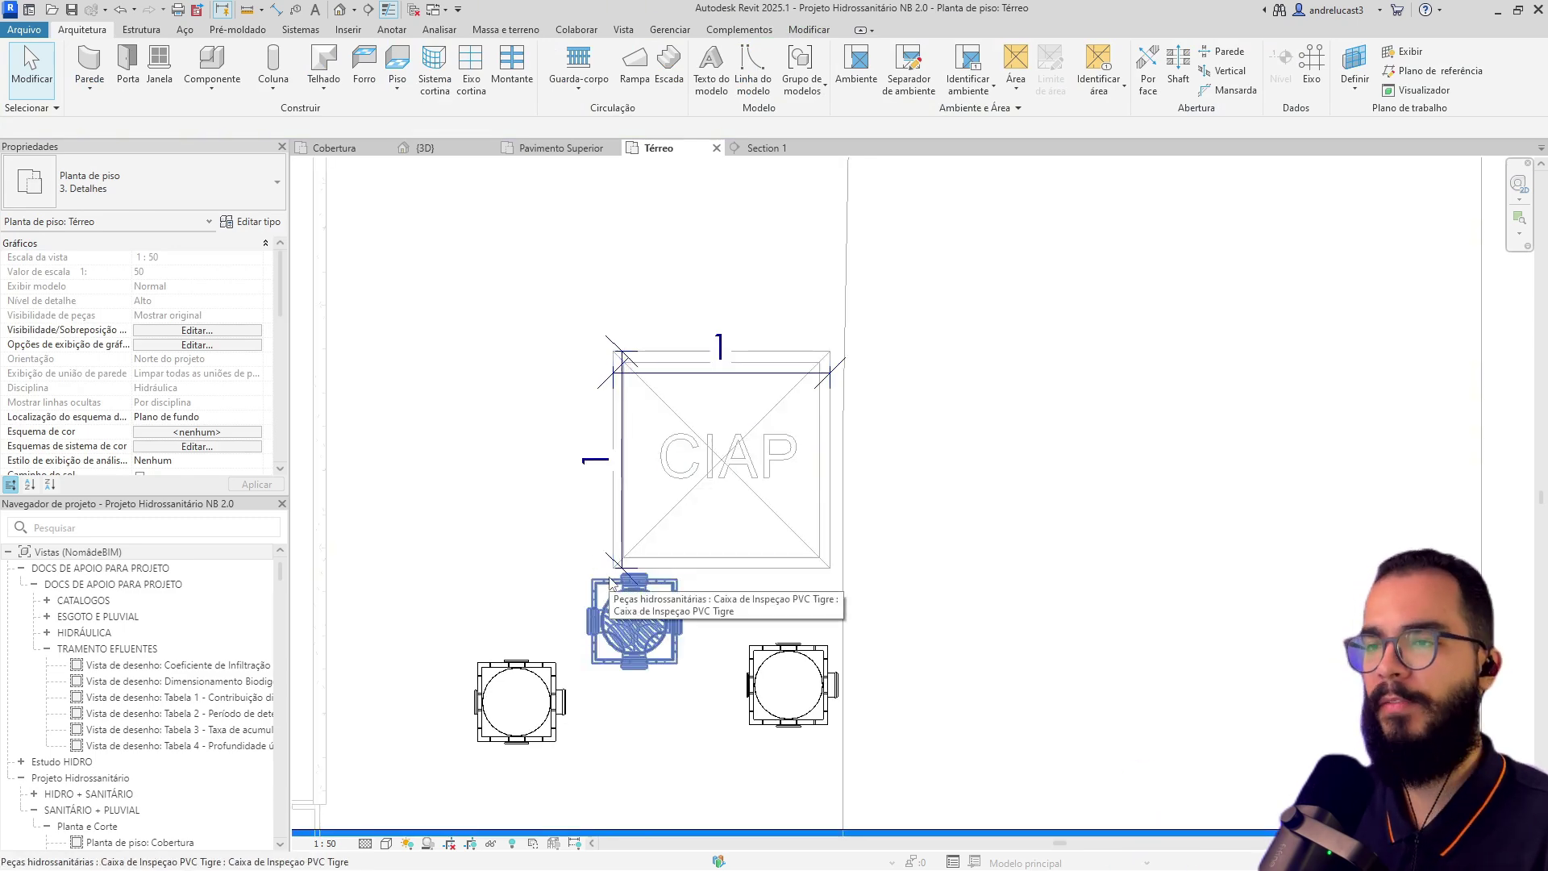
{"action": "scroll", "coordinate": [610, 583], "scroll_direction": "down", "scroll_amount": 4}
{"action": "left_click", "coordinate": [635, 567]}
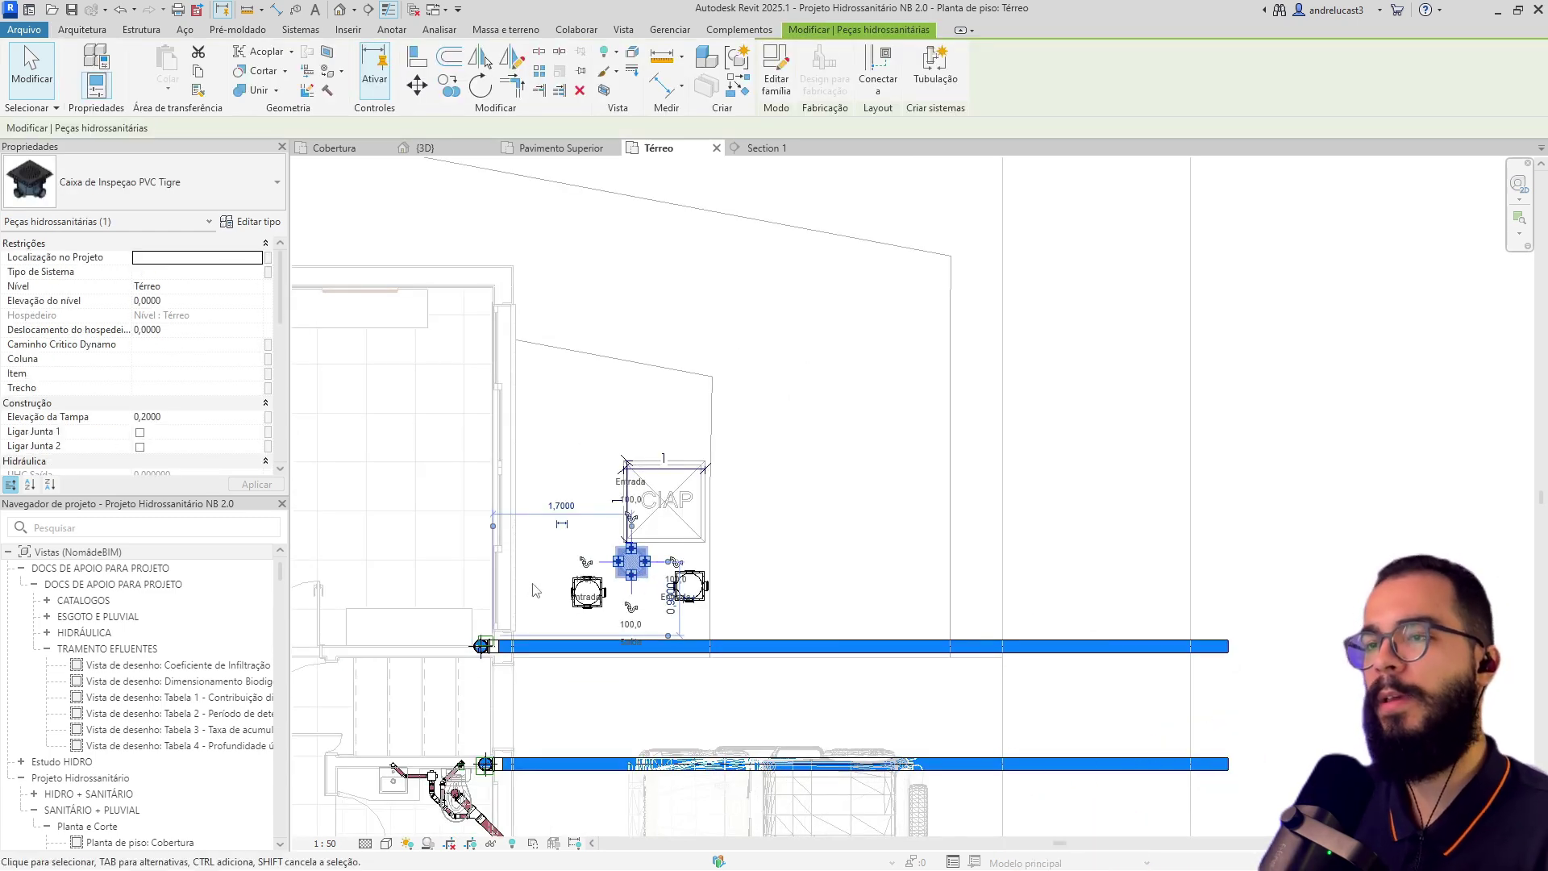
{"action": "scroll", "coordinate": [532, 591], "scroll_direction": "up", "scroll_amount": 2}
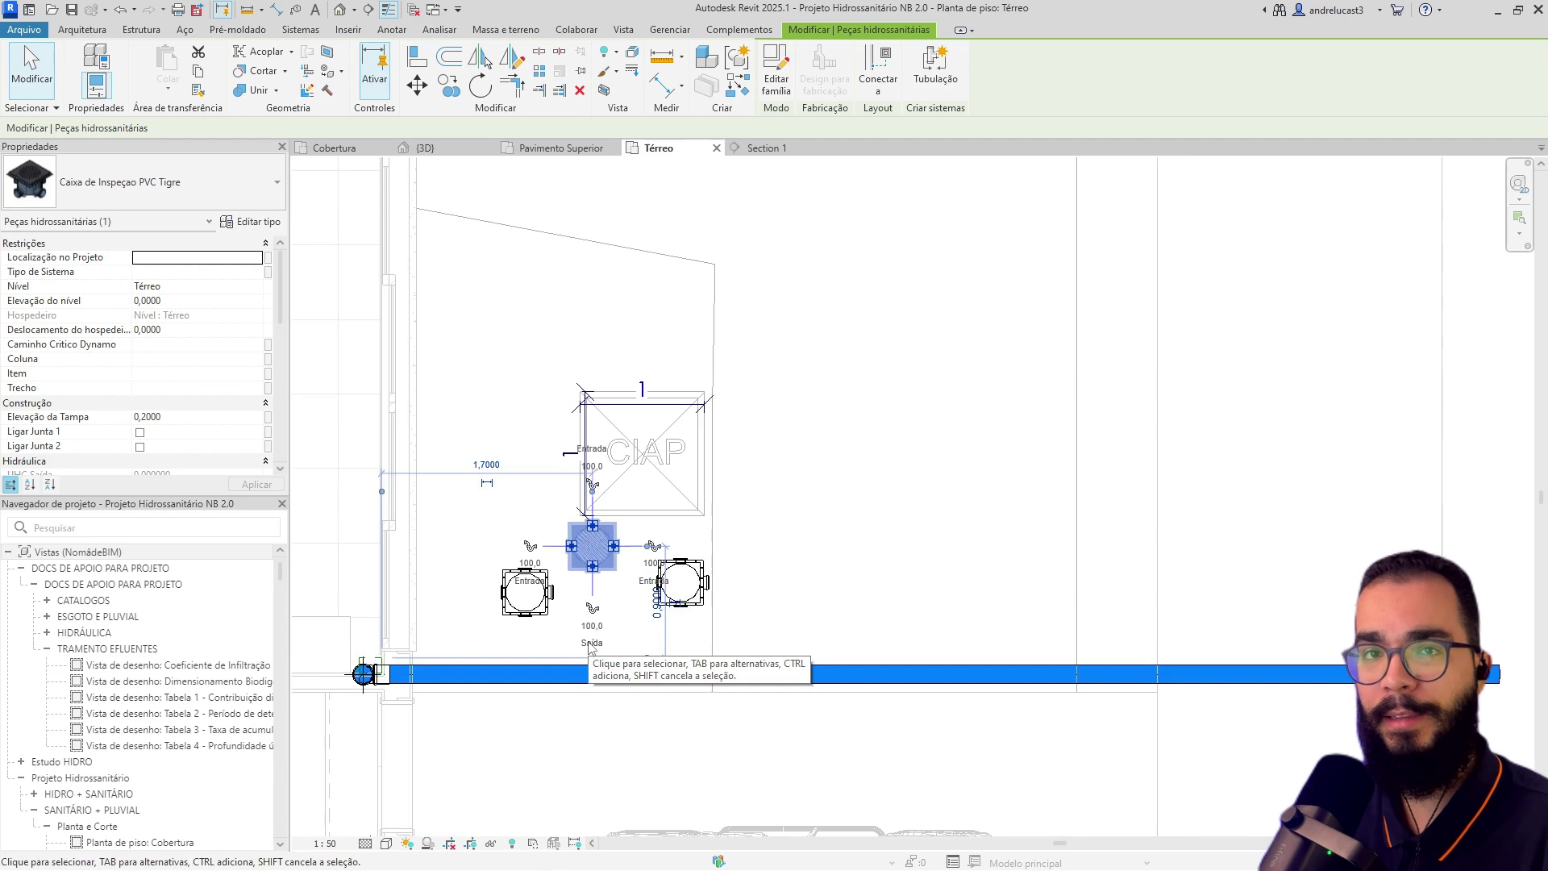
{"action": "scroll", "coordinate": [591, 646], "scroll_direction": "down", "scroll_amount": 2}
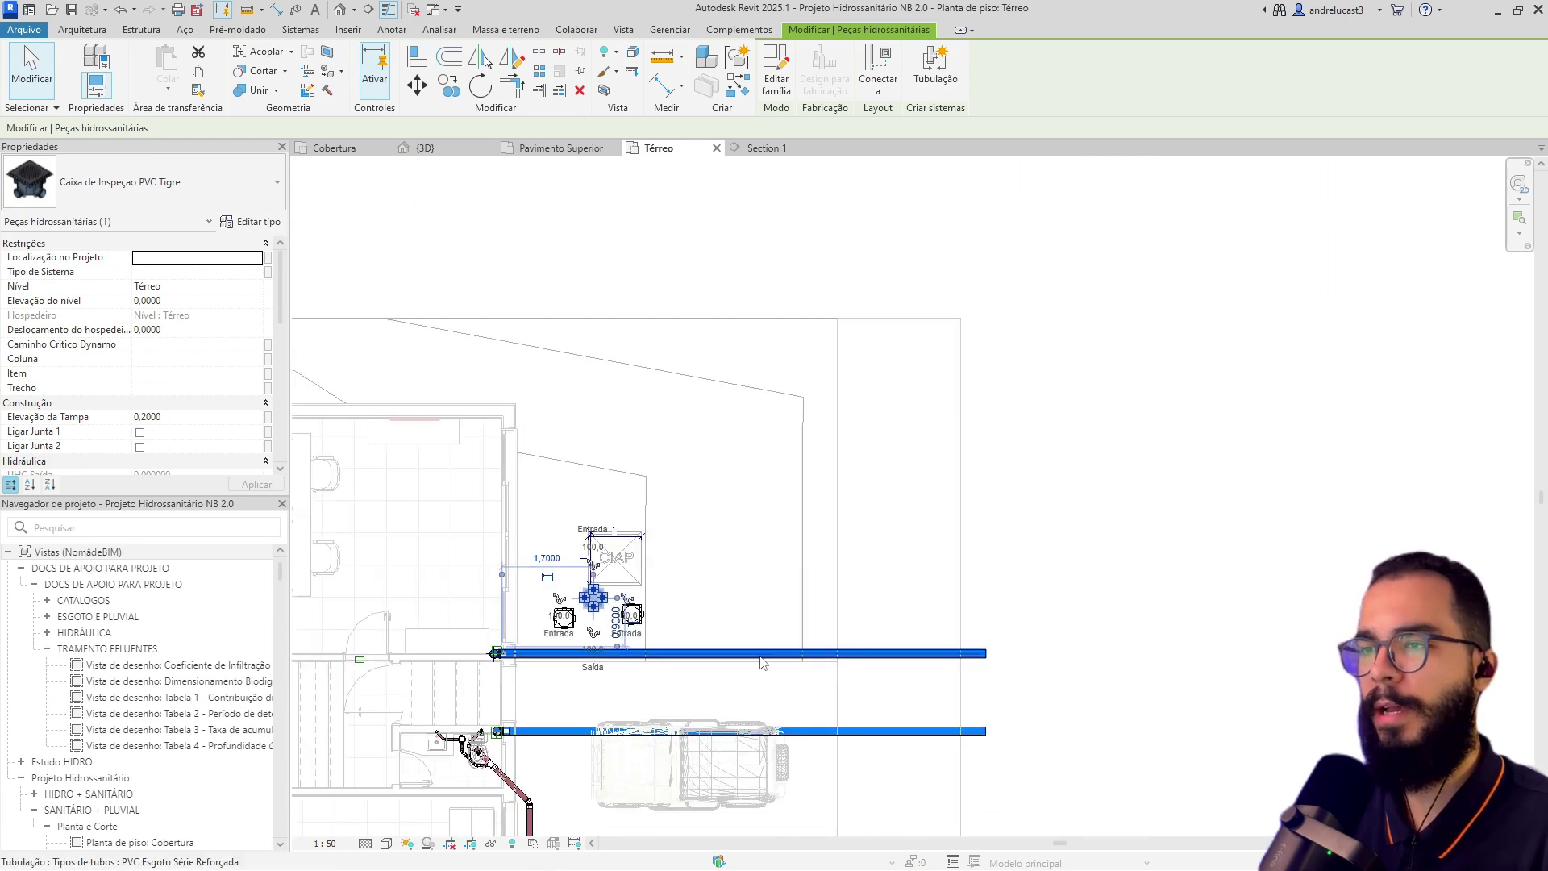
{"action": "left_click", "coordinate": [593, 653]}
{"action": "left_click", "coordinate": [621, 571]}
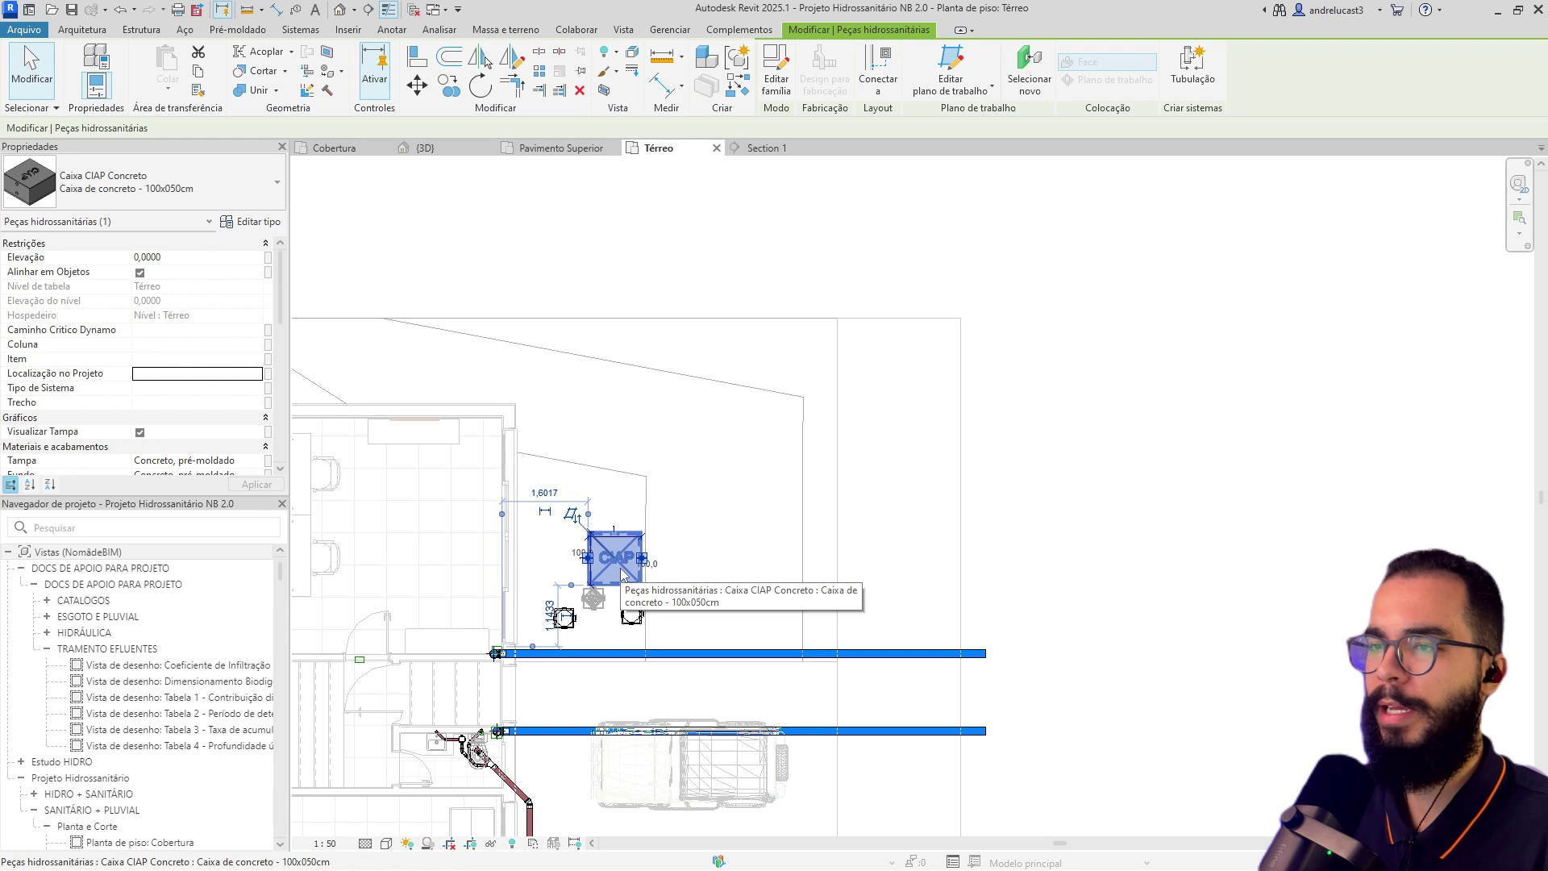
Inspect the rainwater pipe nearest the boxes and the surrounding ground-floor layout, ending with the CIAP box selected.
{"action": "left_click", "coordinate": [734, 653]}
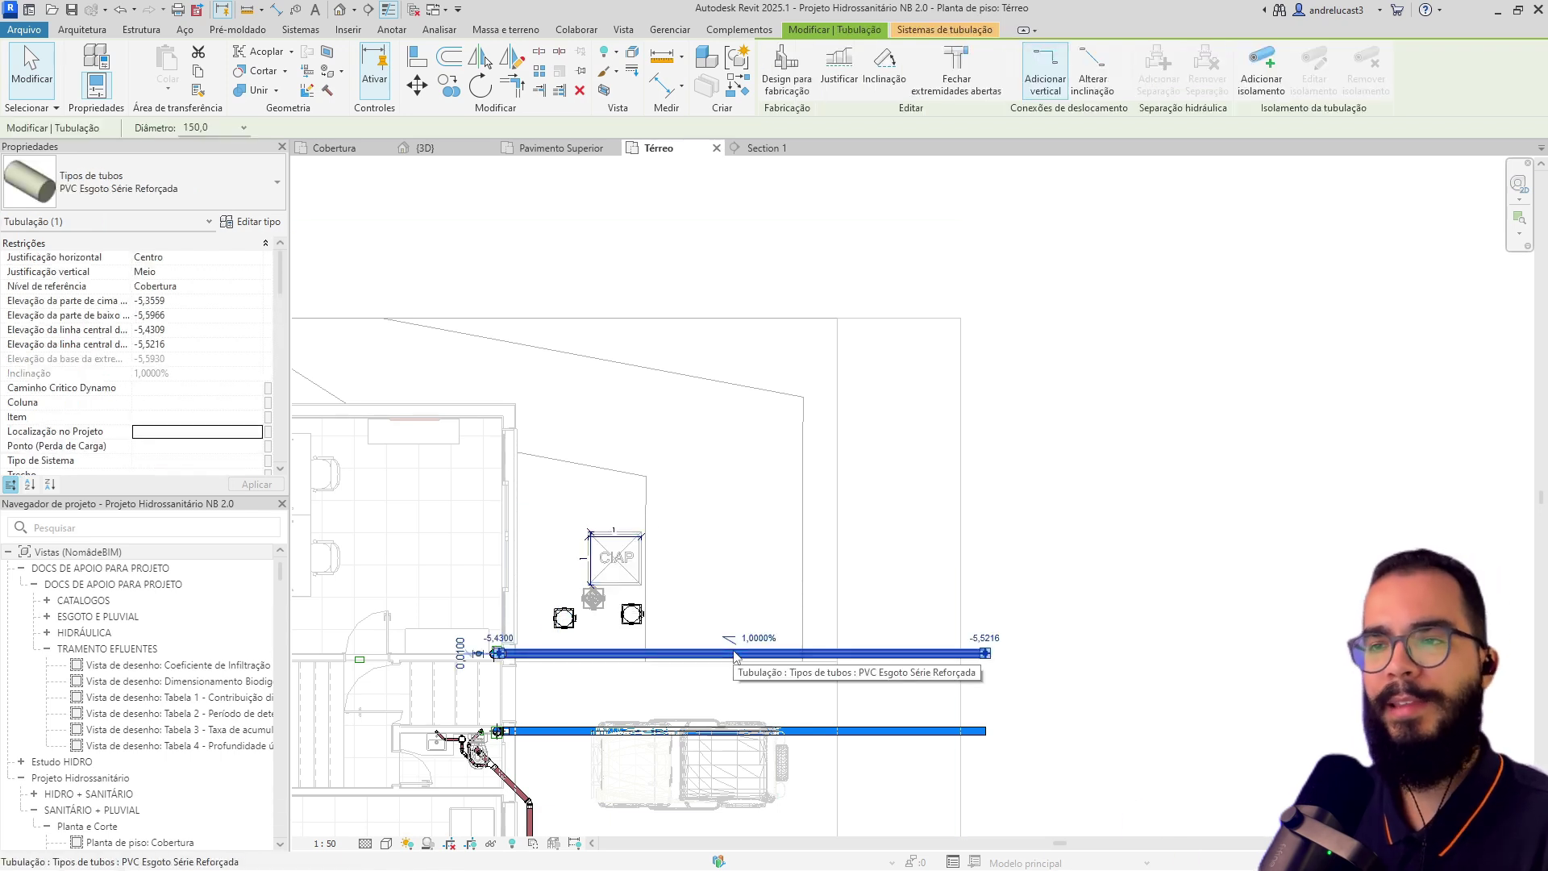
{"action": "middle_click_drag", "start_coordinate": [702, 679], "coordinate": [799, 539]}
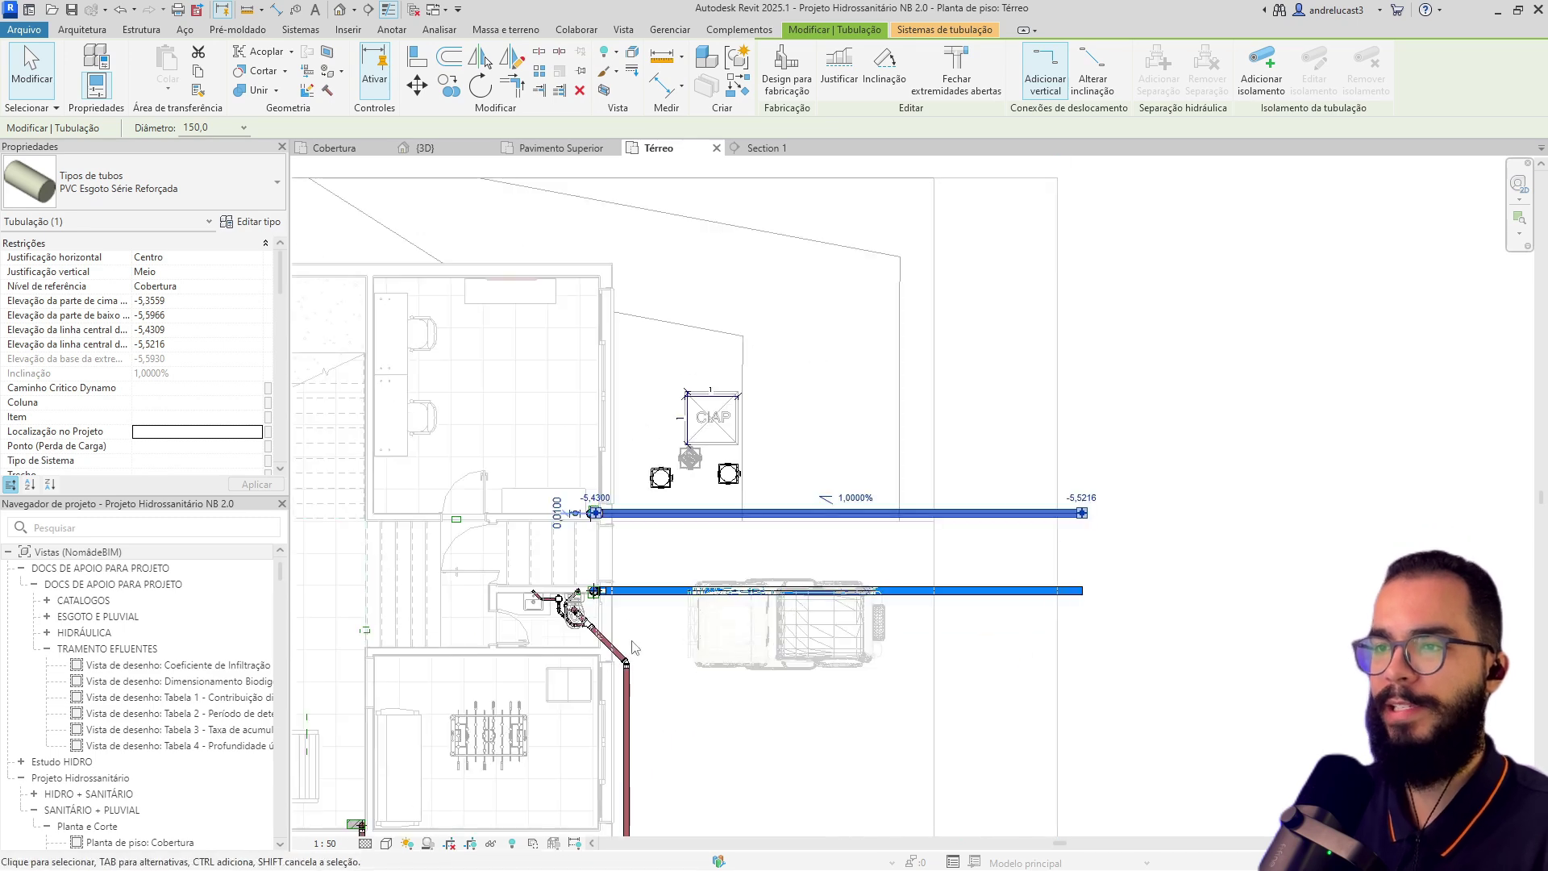
{"action": "key", "text": "Escape"}
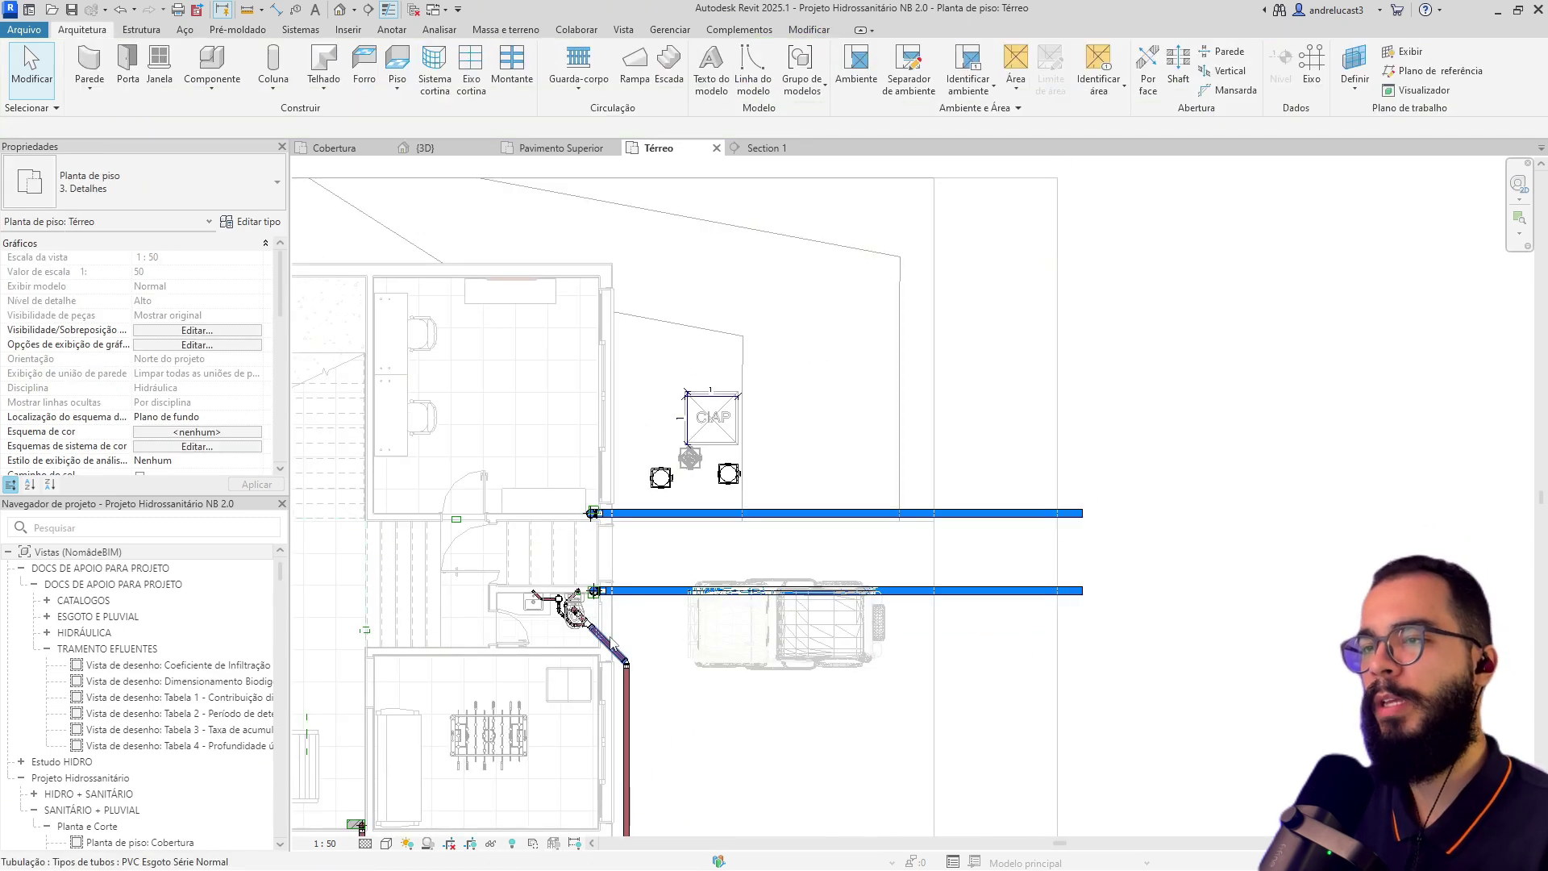
{"action": "scroll", "coordinate": [823, 559], "scroll_direction": "down", "scroll_amount": 3}
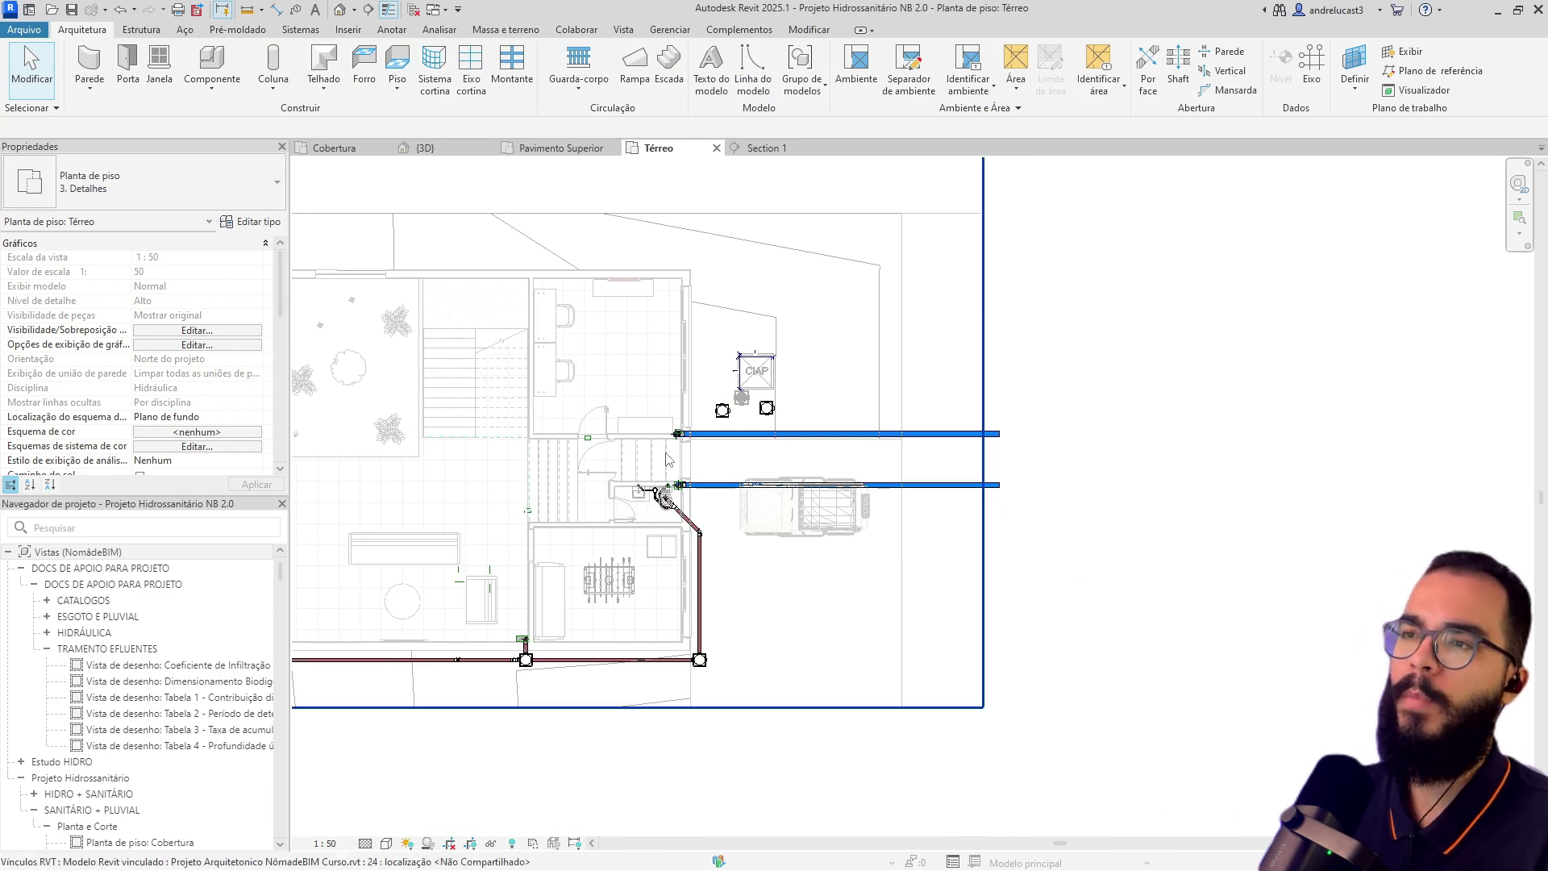
{"action": "scroll", "coordinate": [794, 512], "scroll_direction": "up", "scroll_amount": 3}
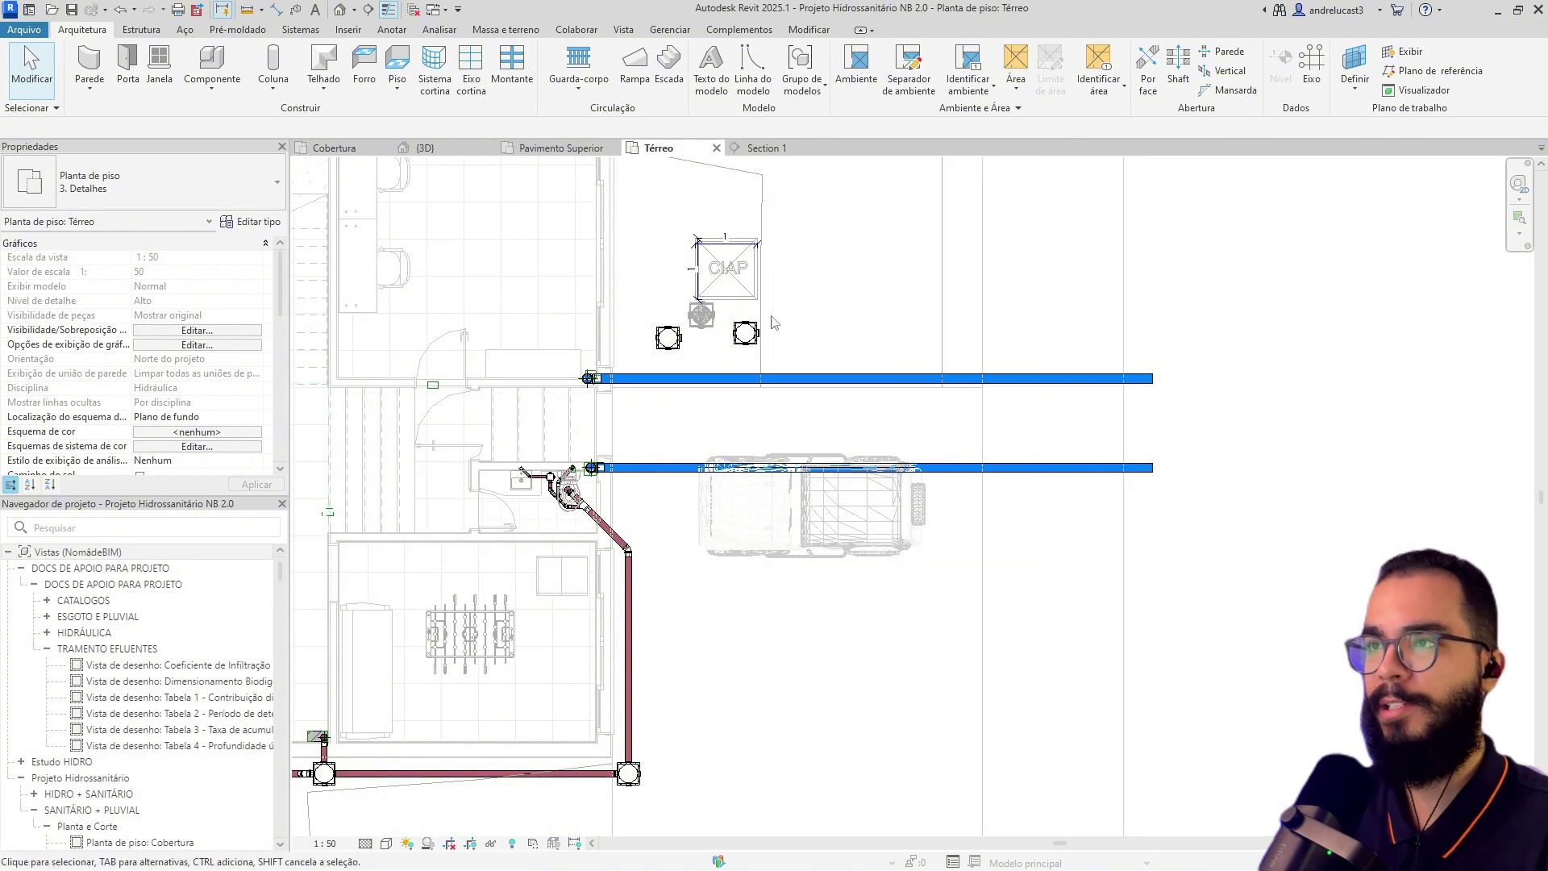
{"action": "middle_click_drag", "start_coordinate": [767, 348], "coordinate": [771, 542]}
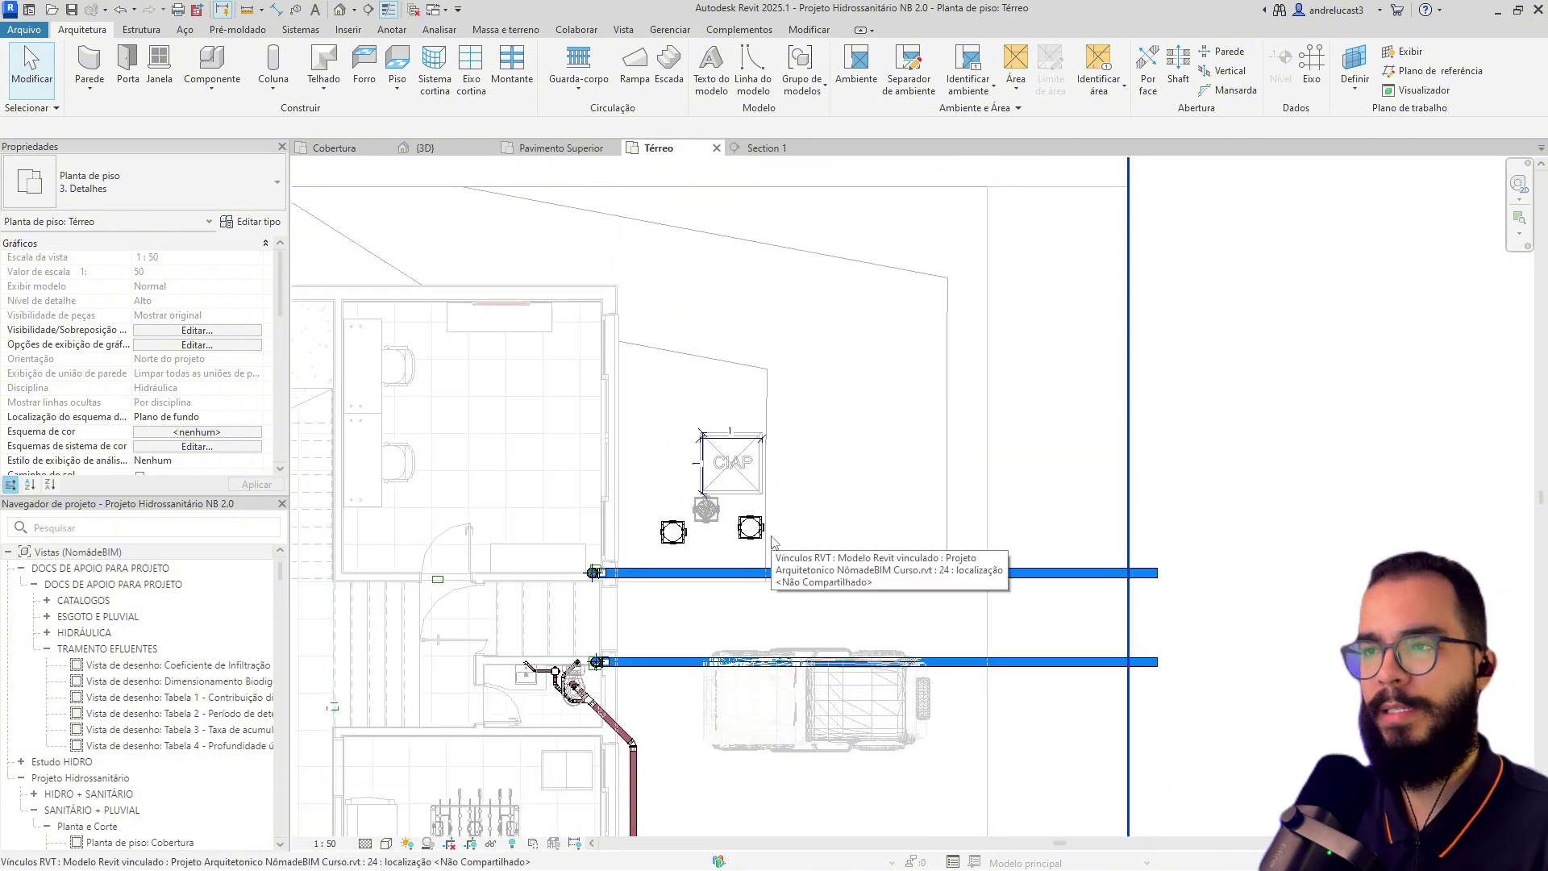
{"action": "left_click", "coordinate": [732, 482]}
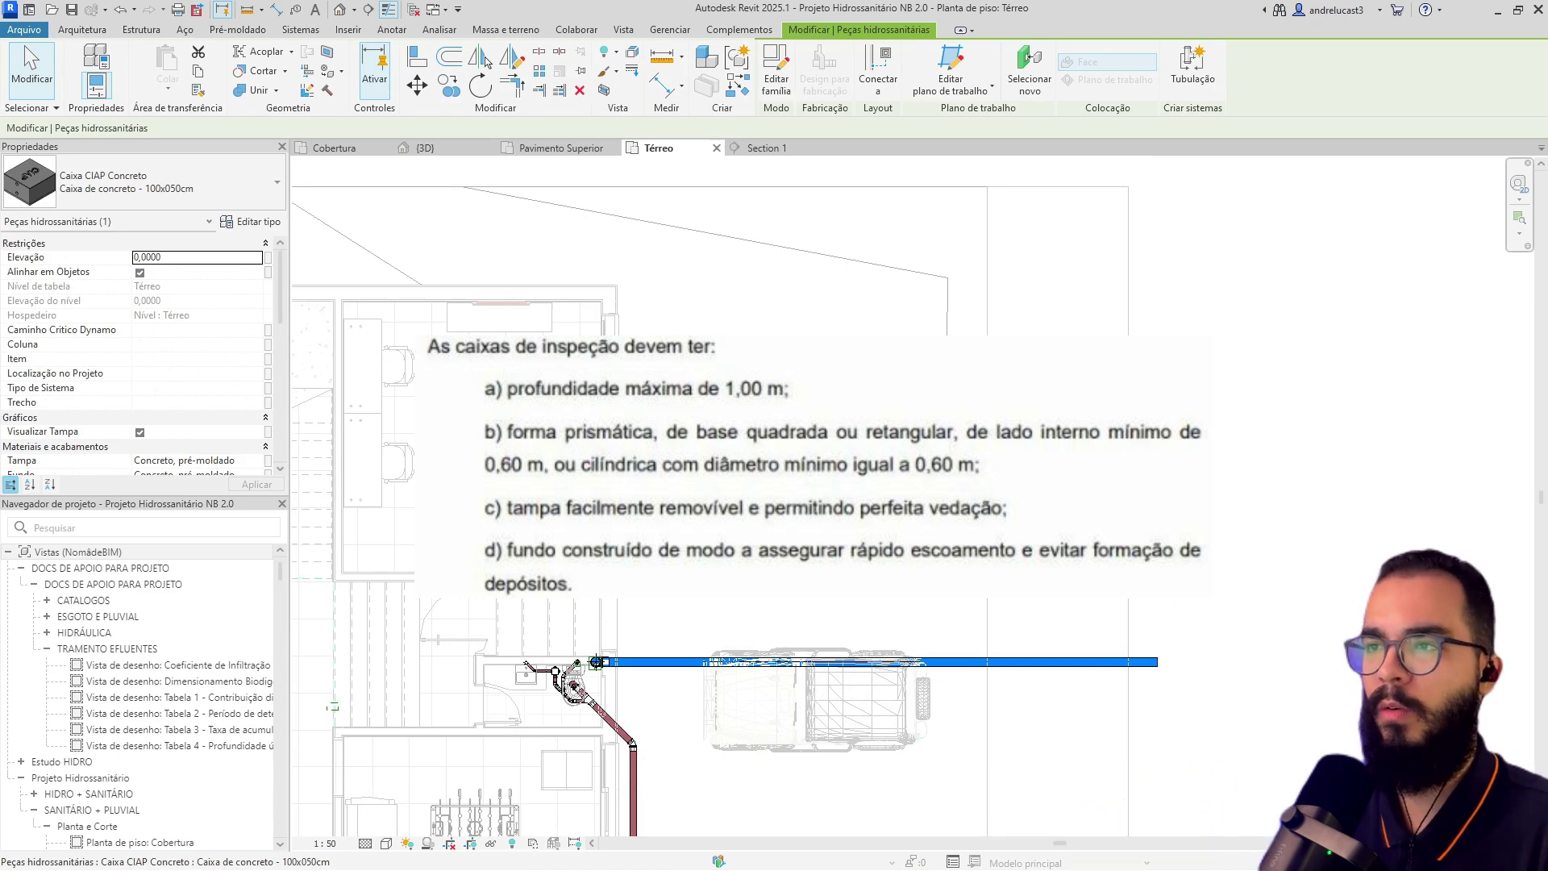
Delete the three PVC sand and inspection boxes placed around the concrete CIAP box.
{"action": "scroll", "coordinate": [749, 479], "scroll_direction": "up", "scroll_amount": 3}
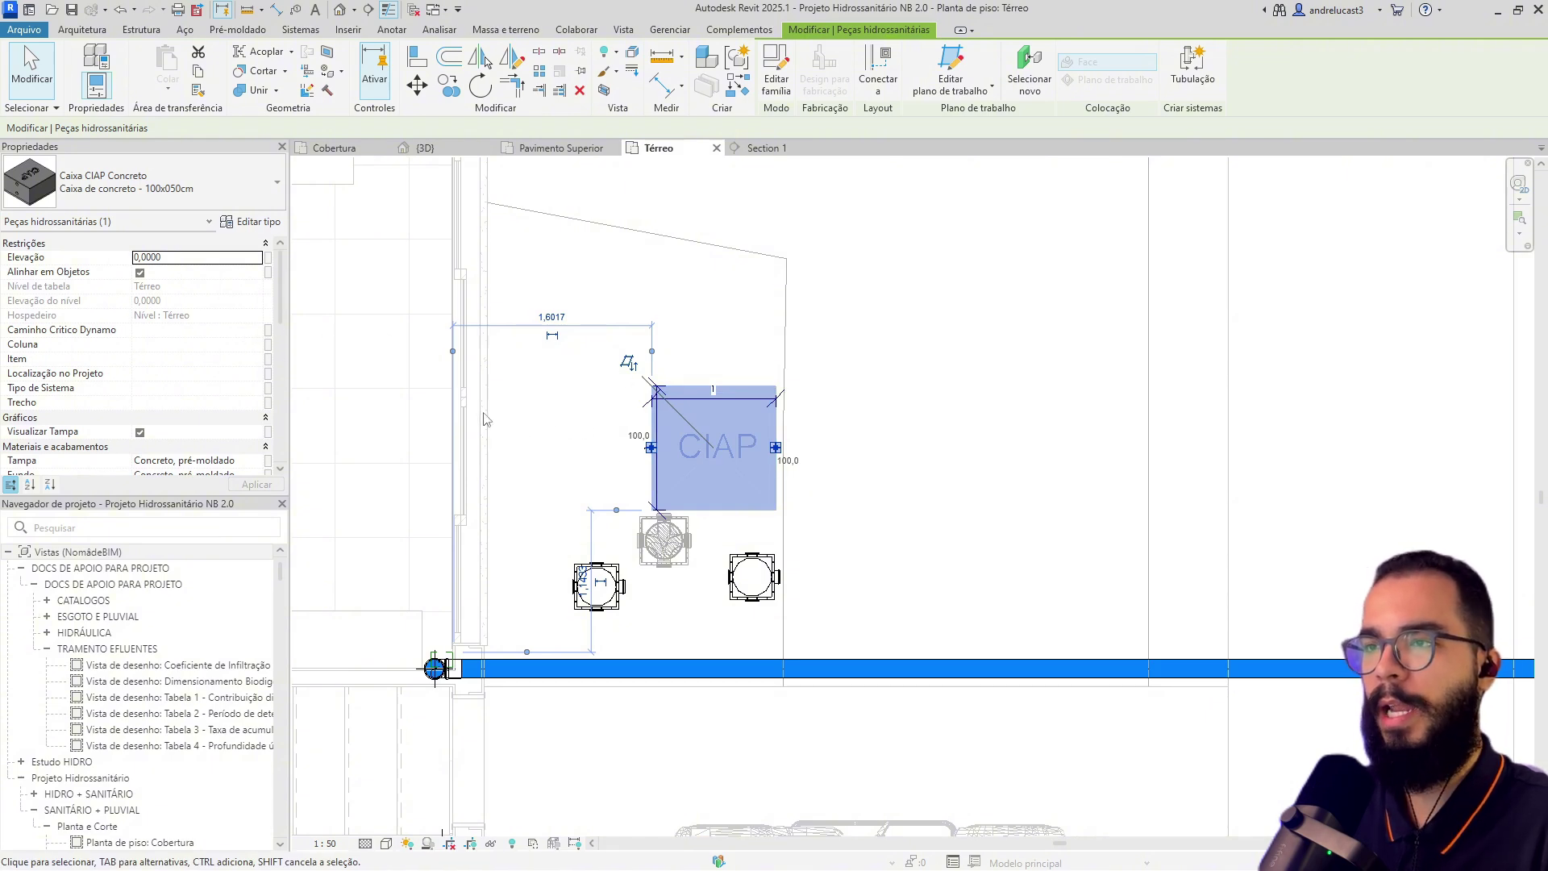
{"action": "left_click", "coordinate": [733, 604]}
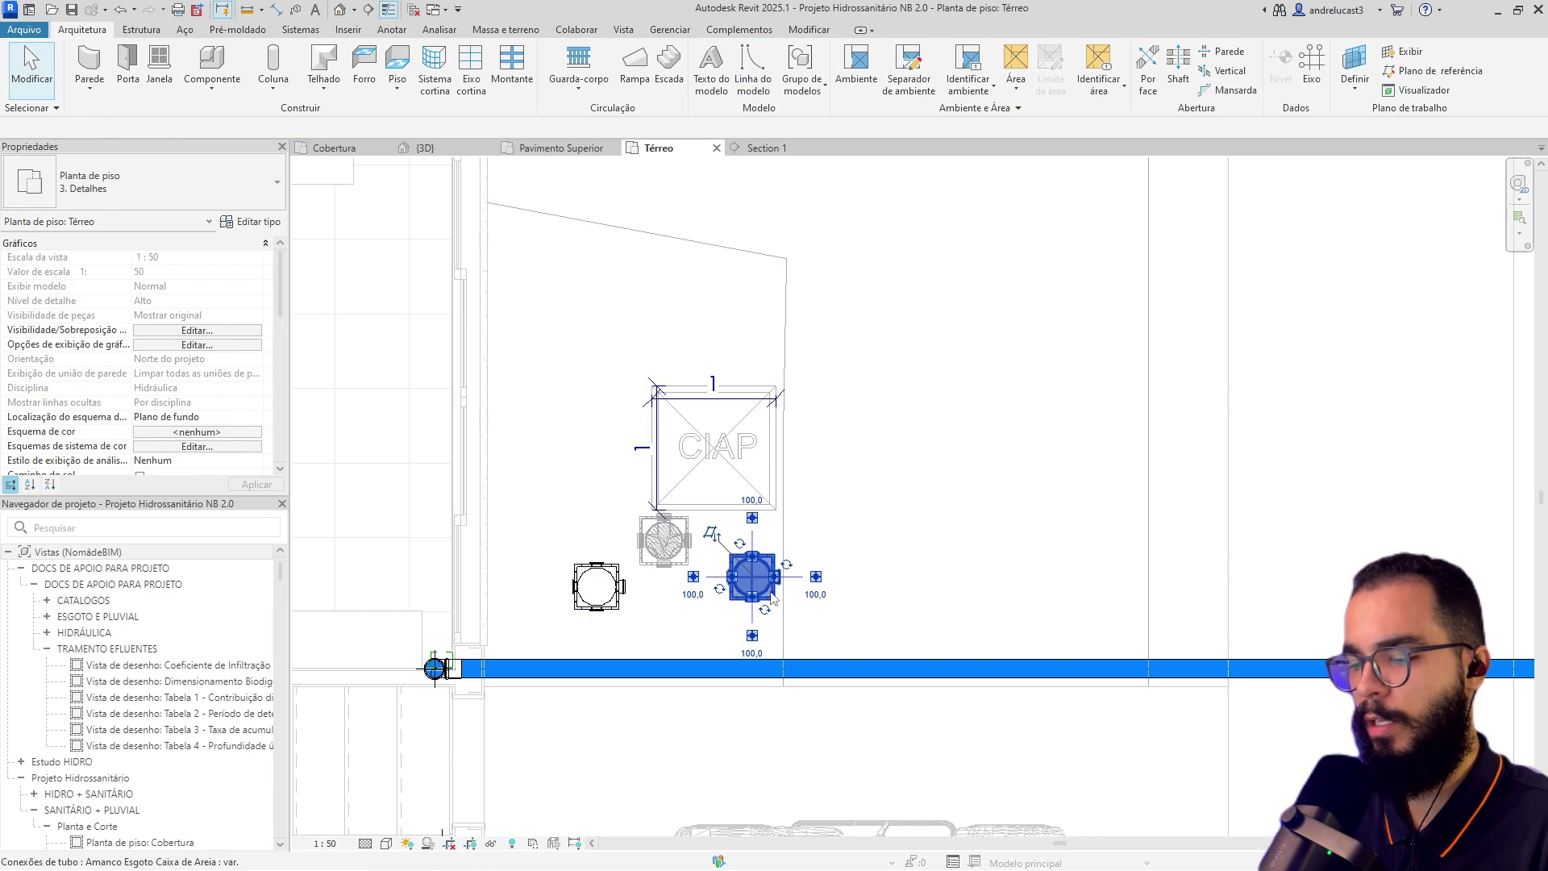
{"action": "key", "text": "Delete"}
{"action": "left_click", "coordinate": [614, 604]}
{"action": "key", "text": "Delete"}
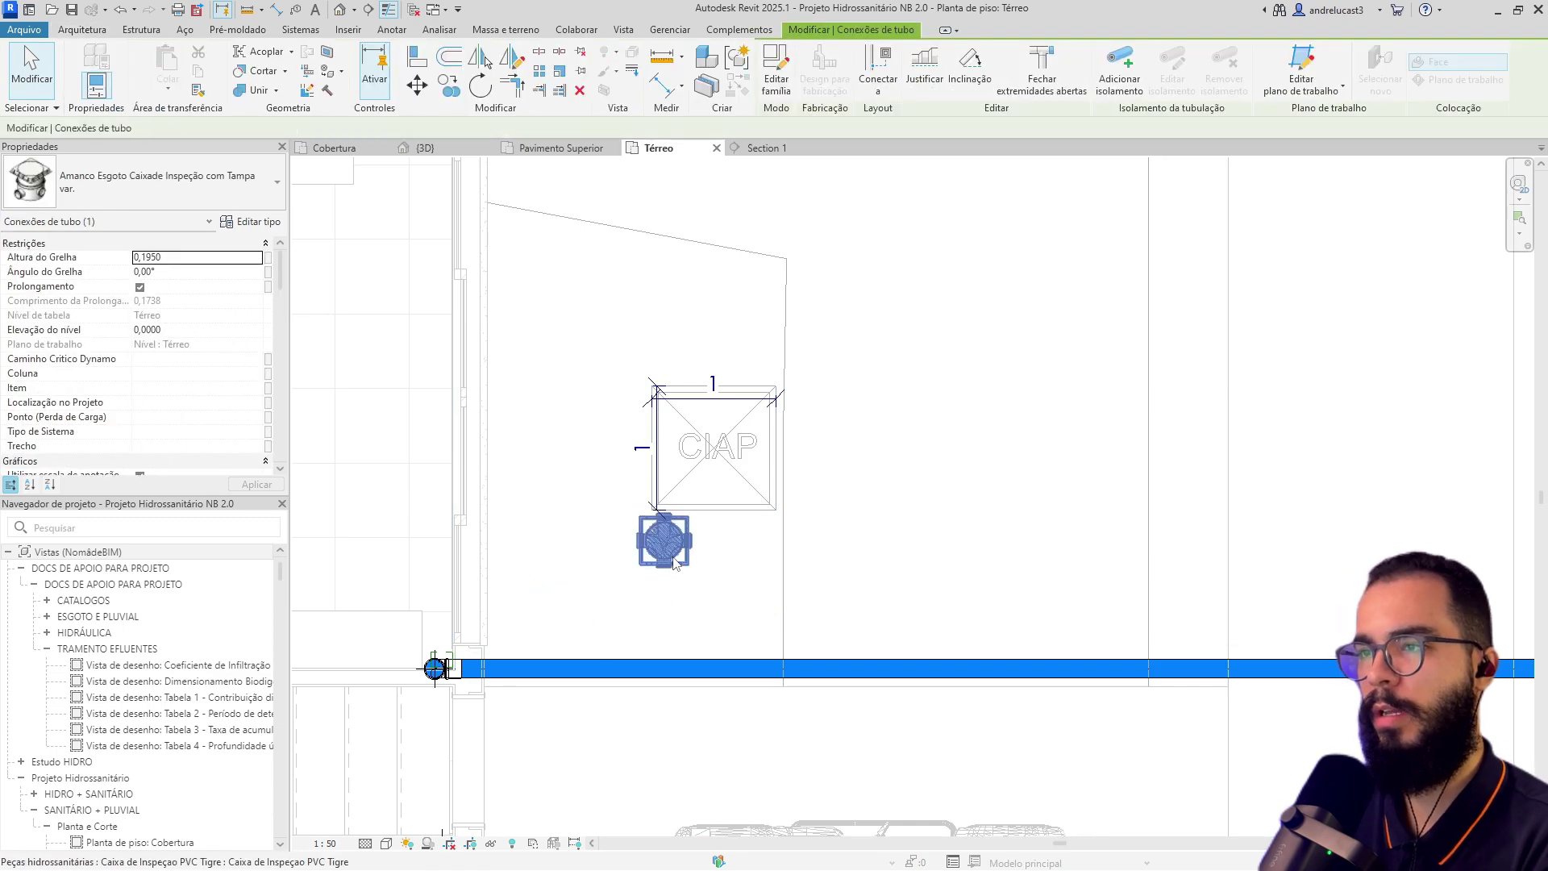
{"action": "left_click", "coordinate": [685, 562]}
{"action": "key", "text": "Delete"}
Change the CIAP concrete box to the type Caixa de concreto - 060x050cm.
{"action": "left_click", "coordinate": [710, 512]}
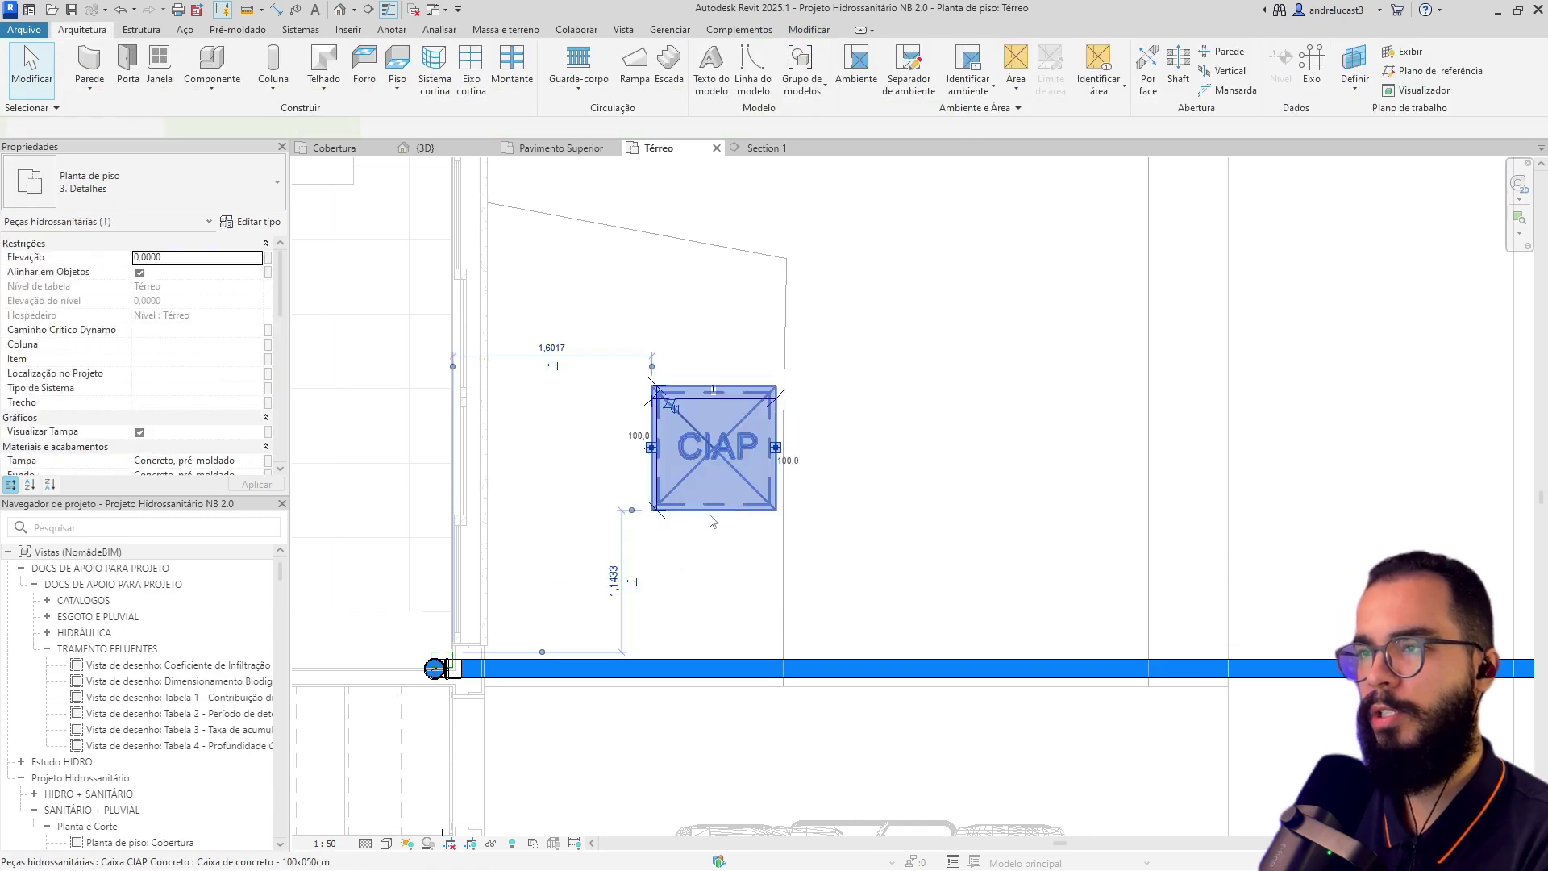
{"action": "left_click", "coordinate": [743, 400]}
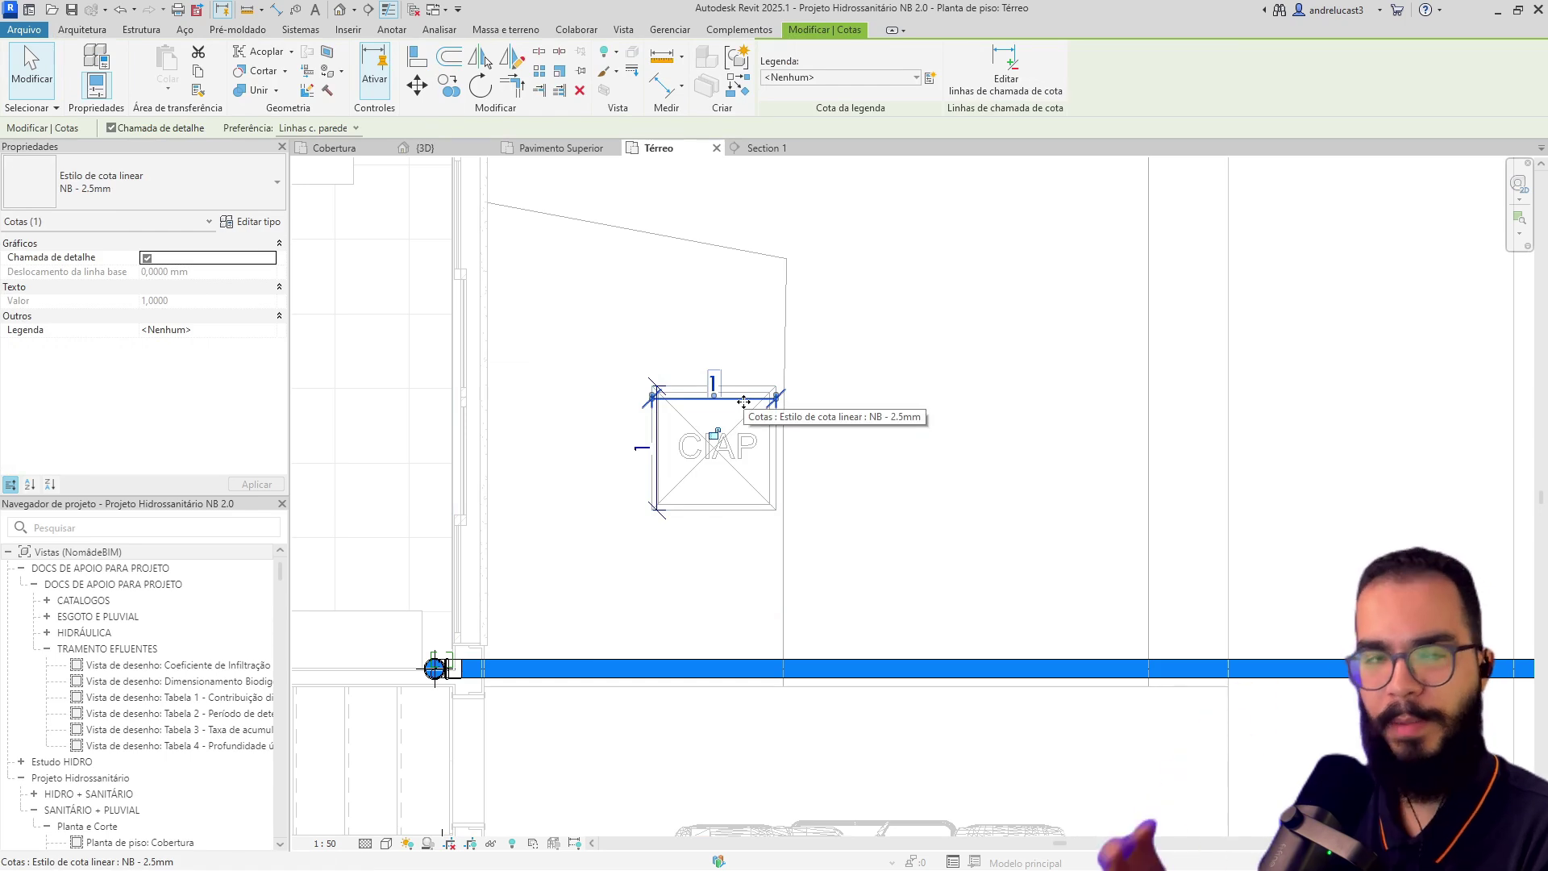
{"action": "left_click", "coordinate": [709, 476]}
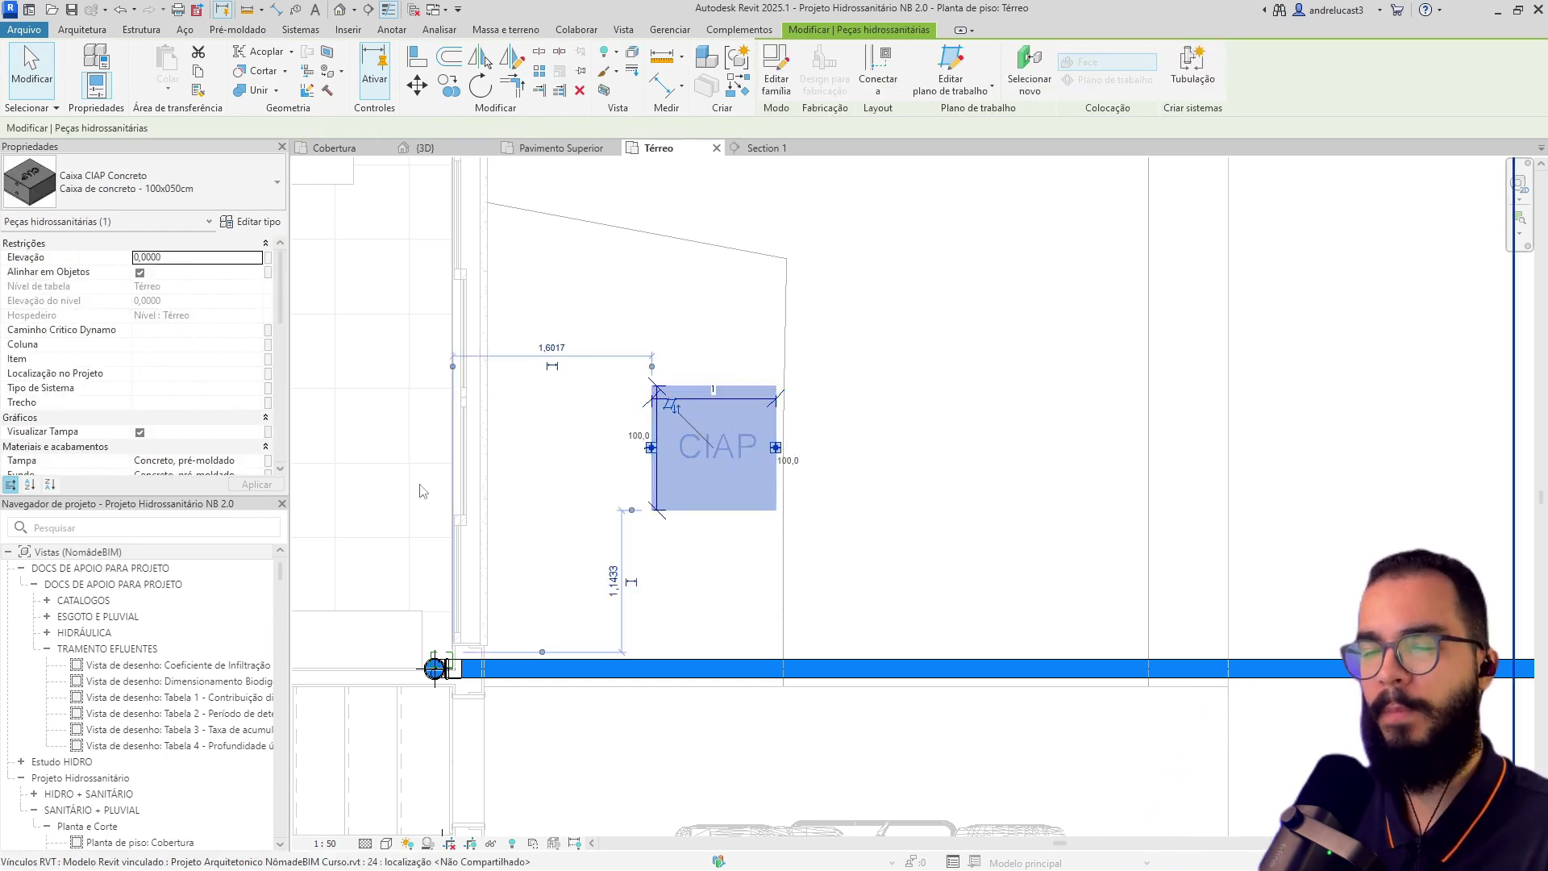
{"action": "left_click", "coordinate": [187, 208]}
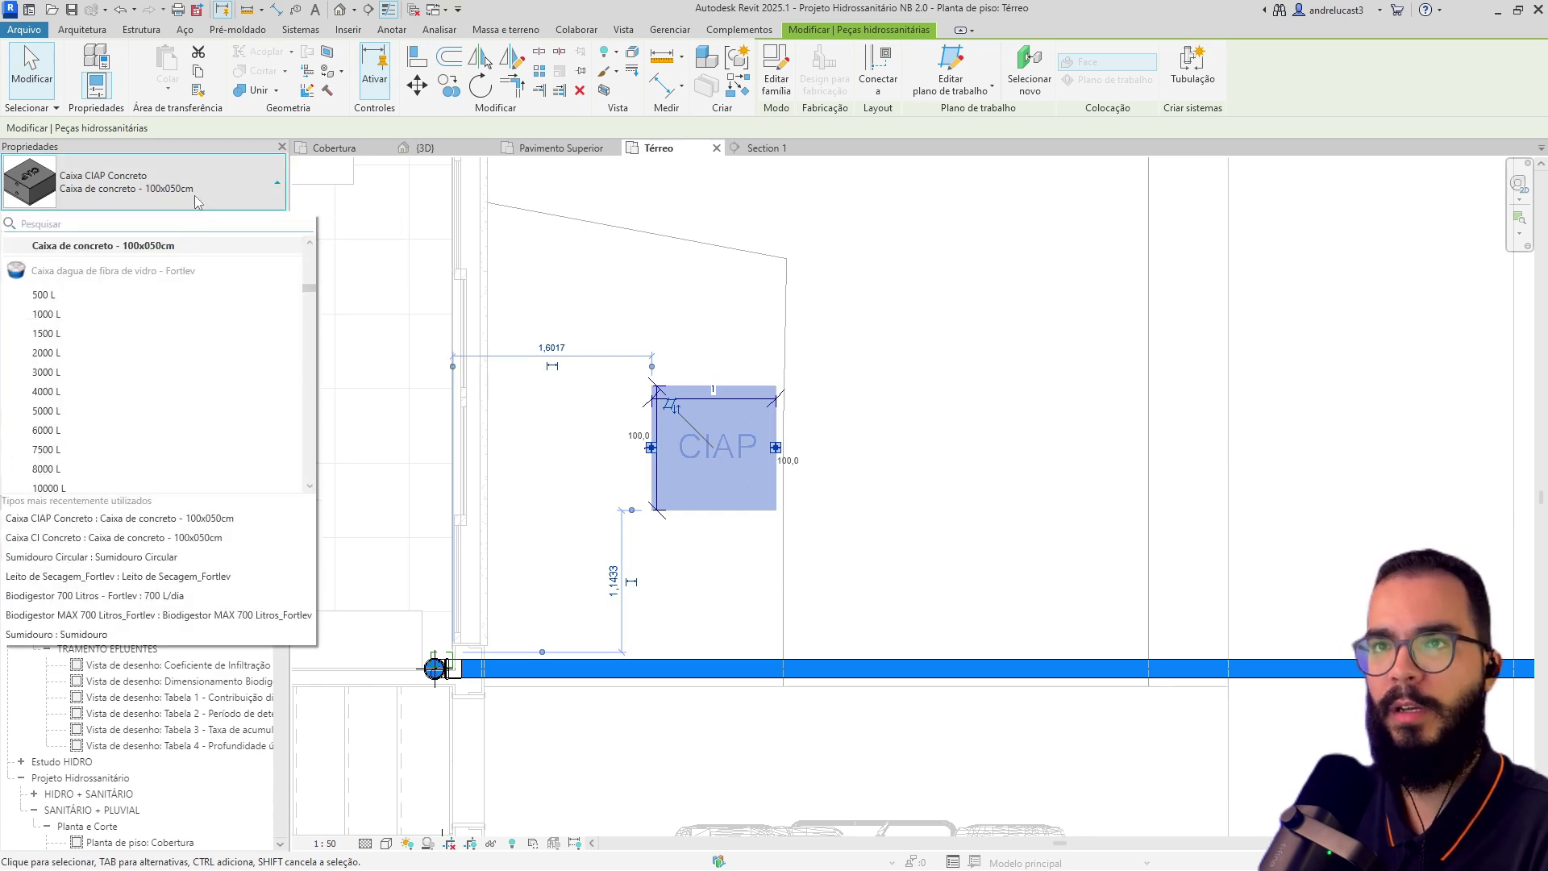
{"action": "left_click", "coordinate": [161, 184]}
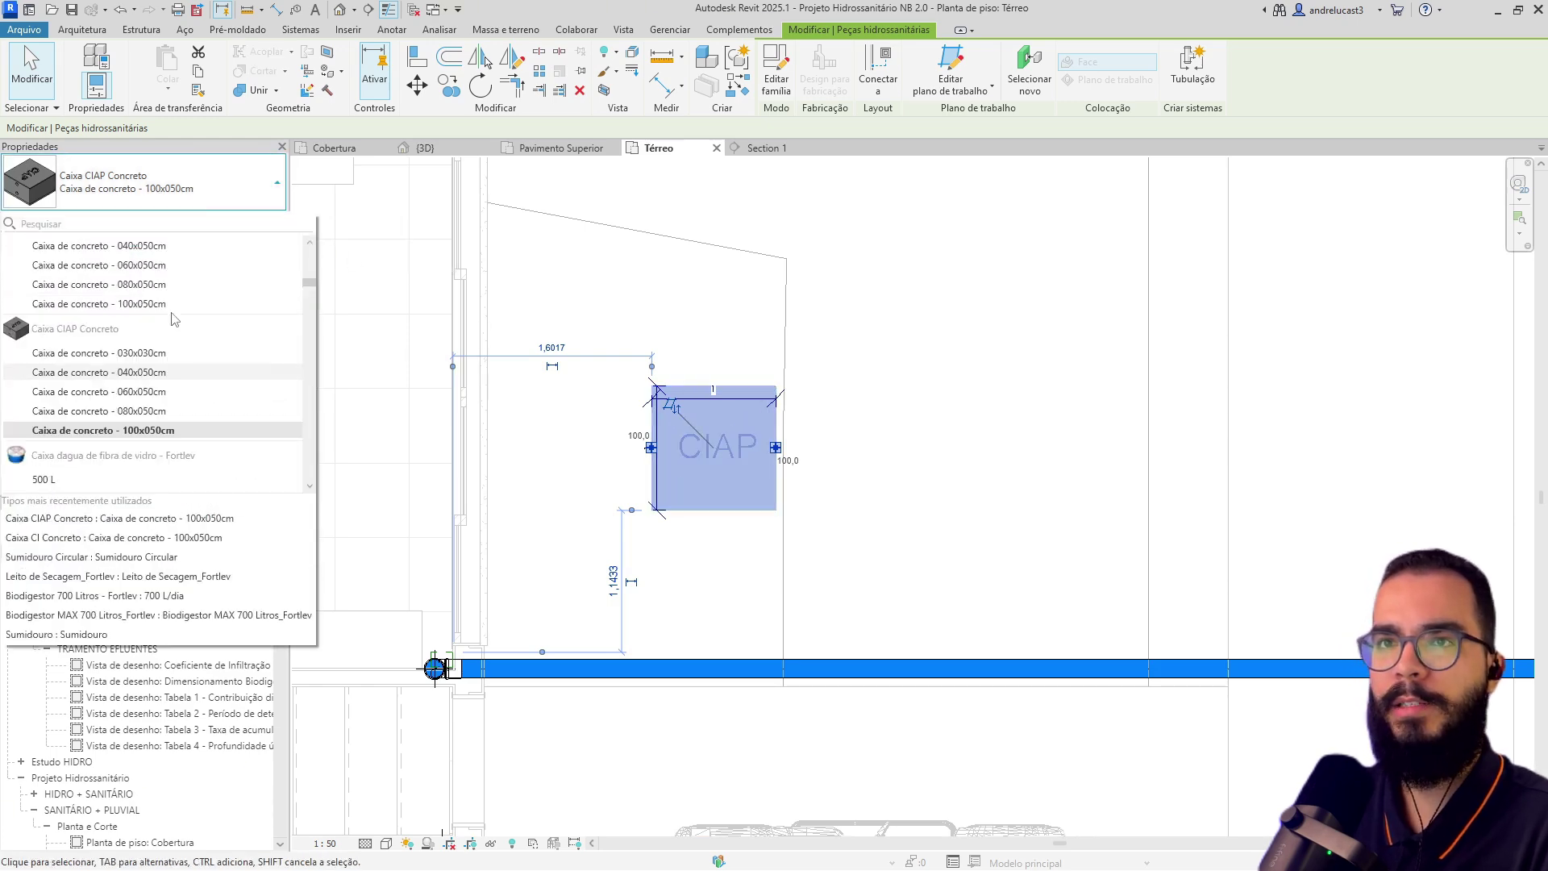
{"action": "left_click", "coordinate": [139, 392]}
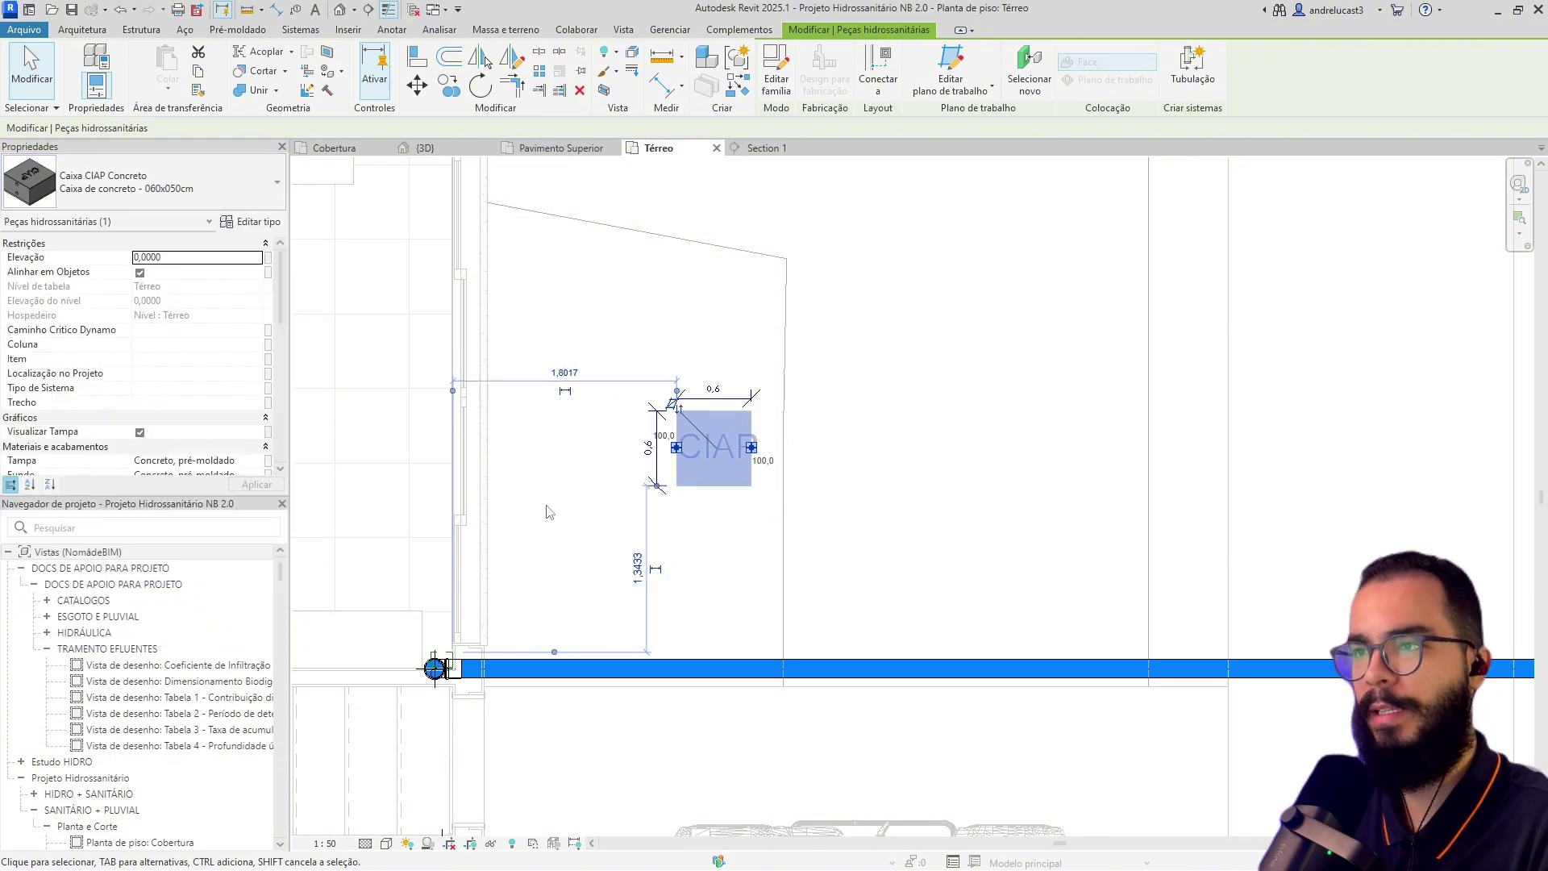
{"action": "left_click", "coordinate": [576, 516]}
Move the CIAP box just below the lower rainwater pipe, between the house wall and the car.
{"action": "scroll", "coordinate": [730, 516], "scroll_direction": "down", "scroll_amount": 3}
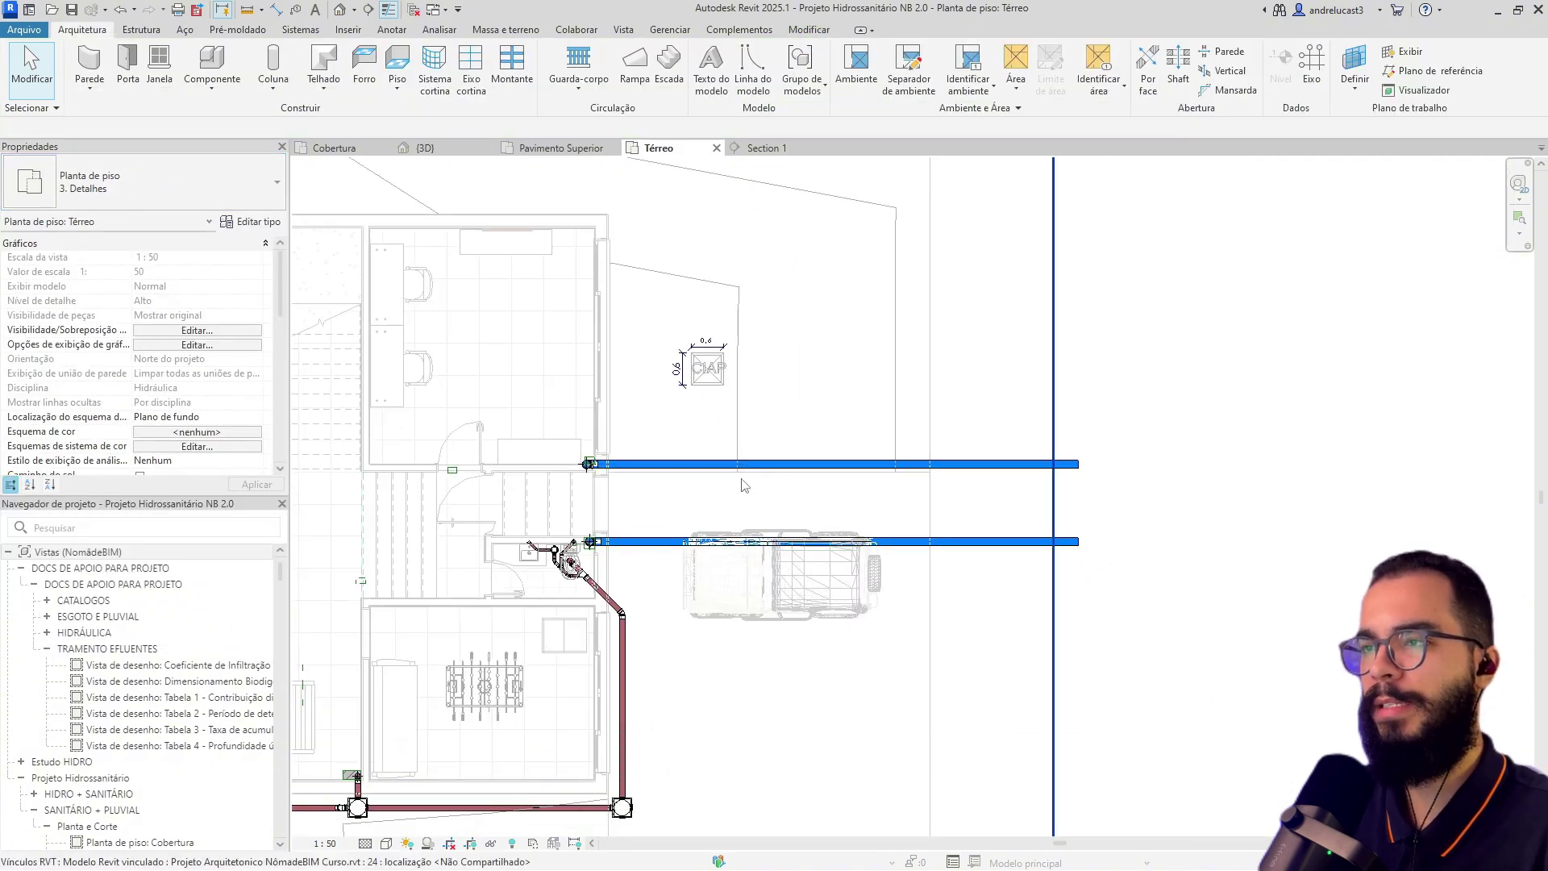
{"action": "scroll", "coordinate": [730, 472], "scroll_direction": "up", "scroll_amount": 3}
{"action": "left_click_drag", "start_coordinate": [689, 315], "coordinate": [668, 567]}
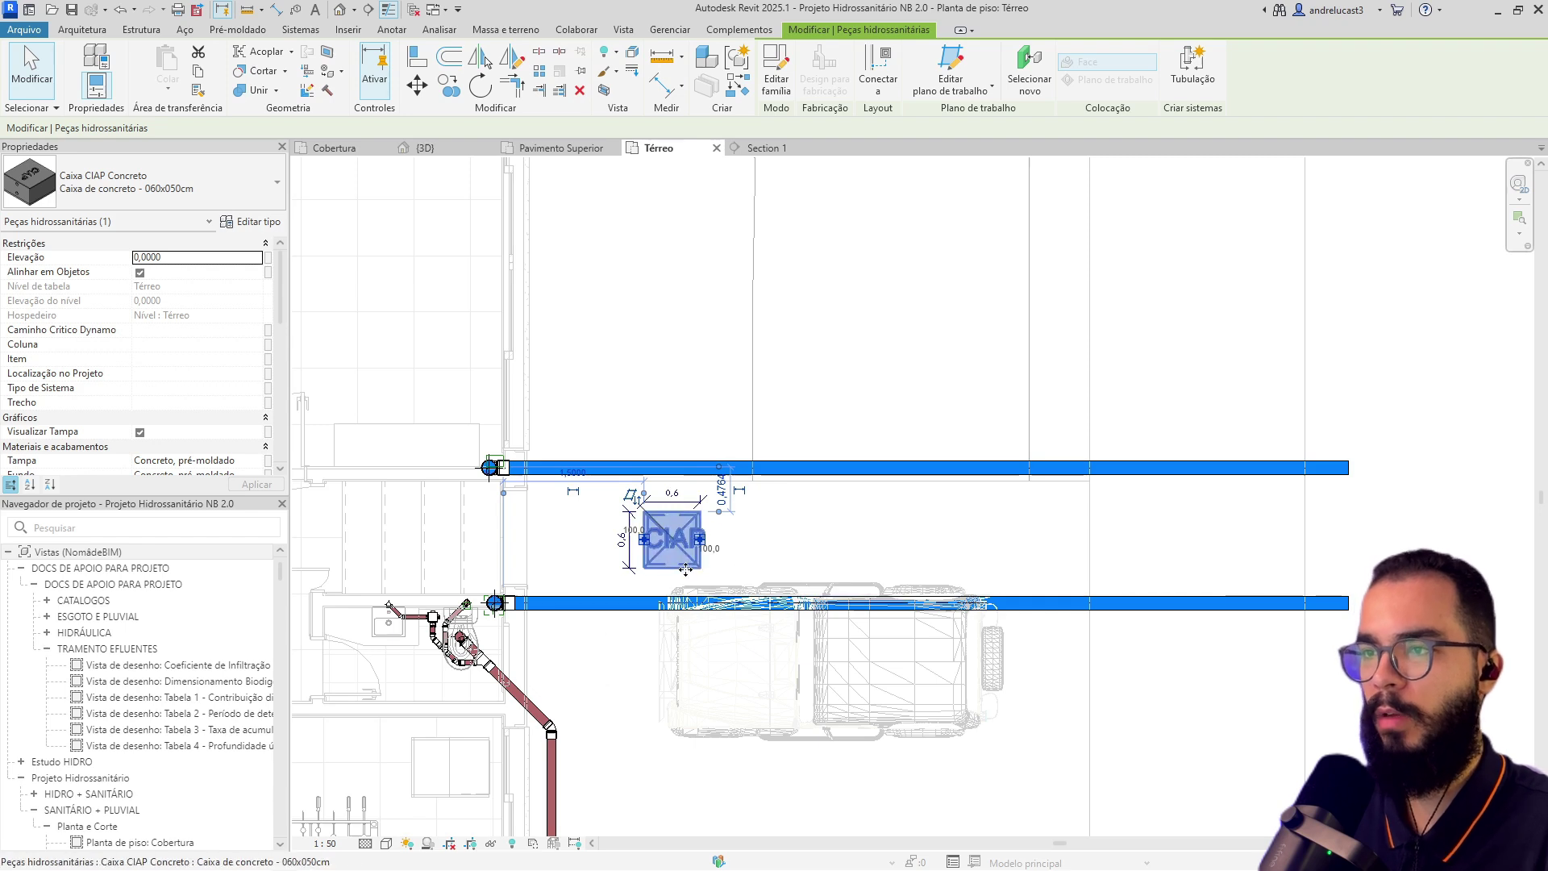
{"action": "left_click_drag", "start_coordinate": [674, 603], "coordinate": [609, 727]}
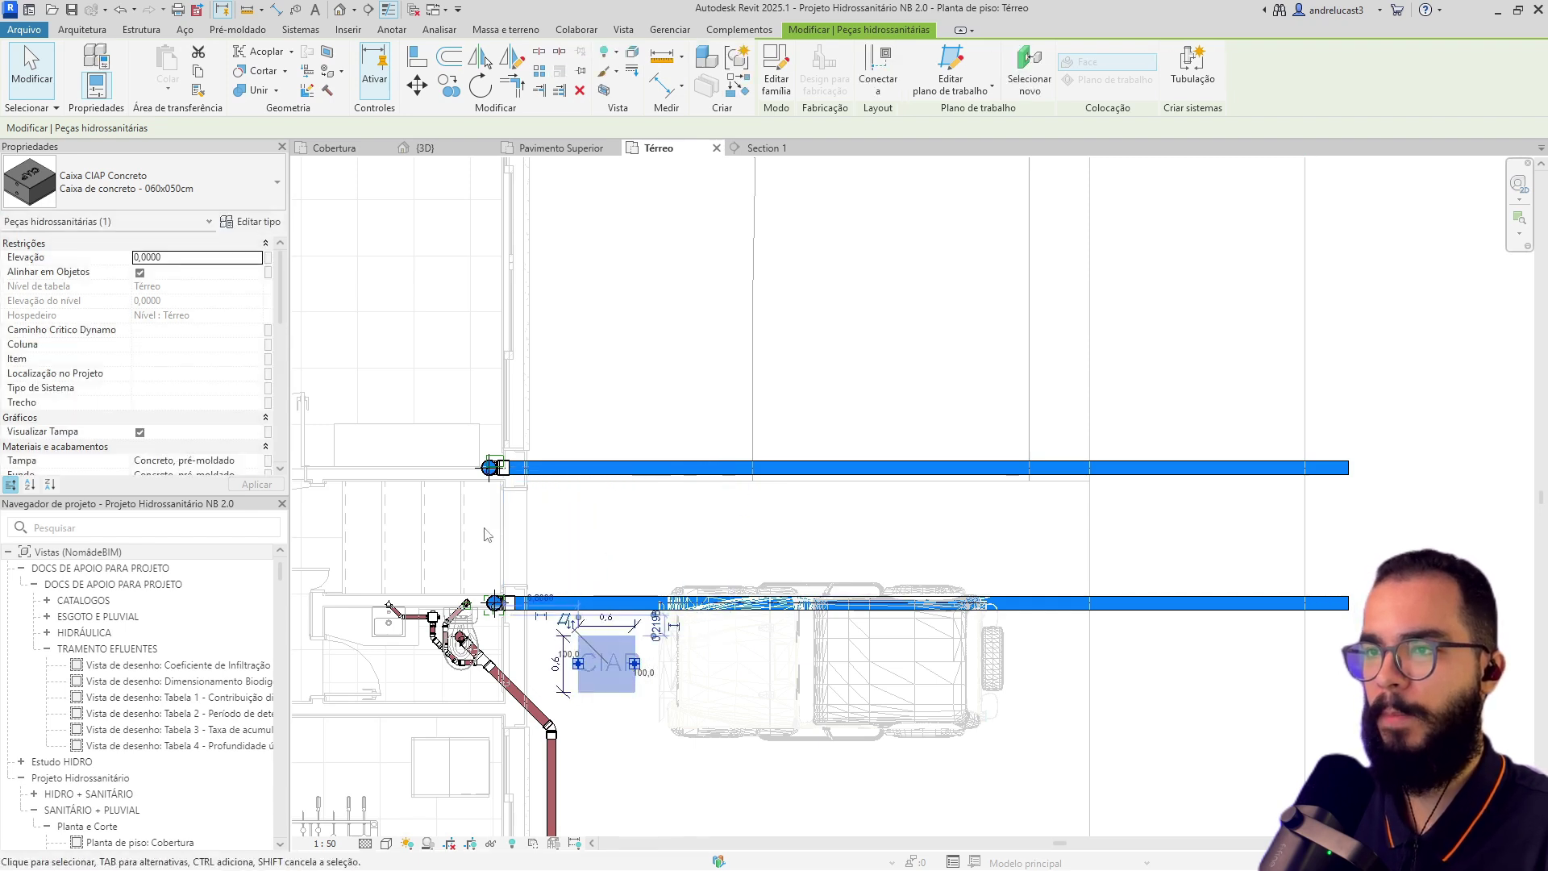
Turn off the 3D view's section box and examine the CIAP box's location against the house façade and car.
{"action": "left_click", "coordinate": [423, 148]}
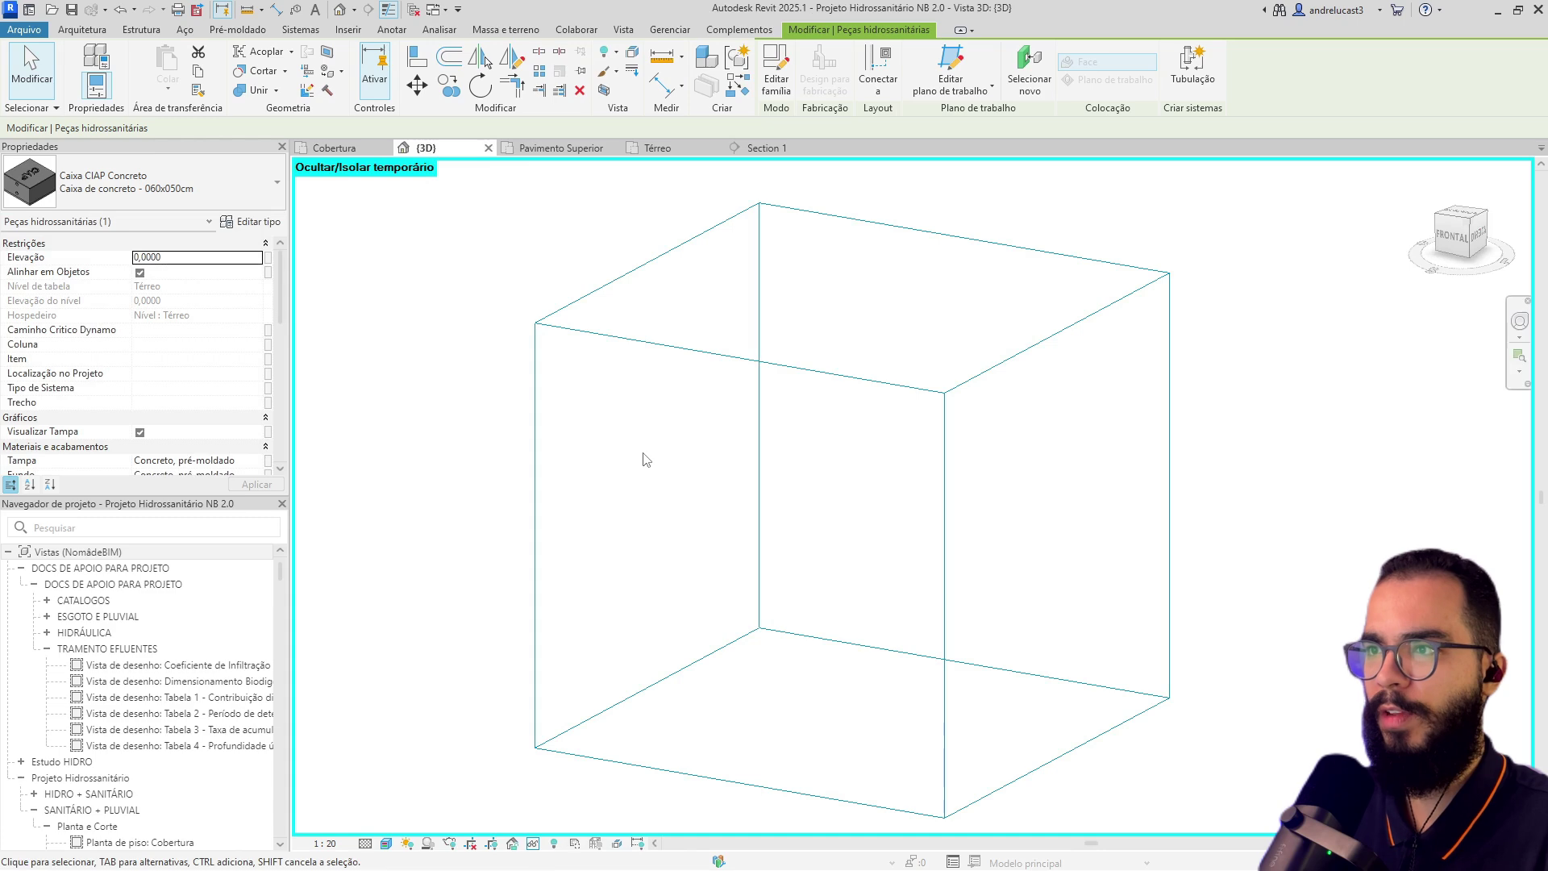
{"action": "scroll", "coordinate": [161, 335], "scroll_direction": "down", "scroll_amount": 5}
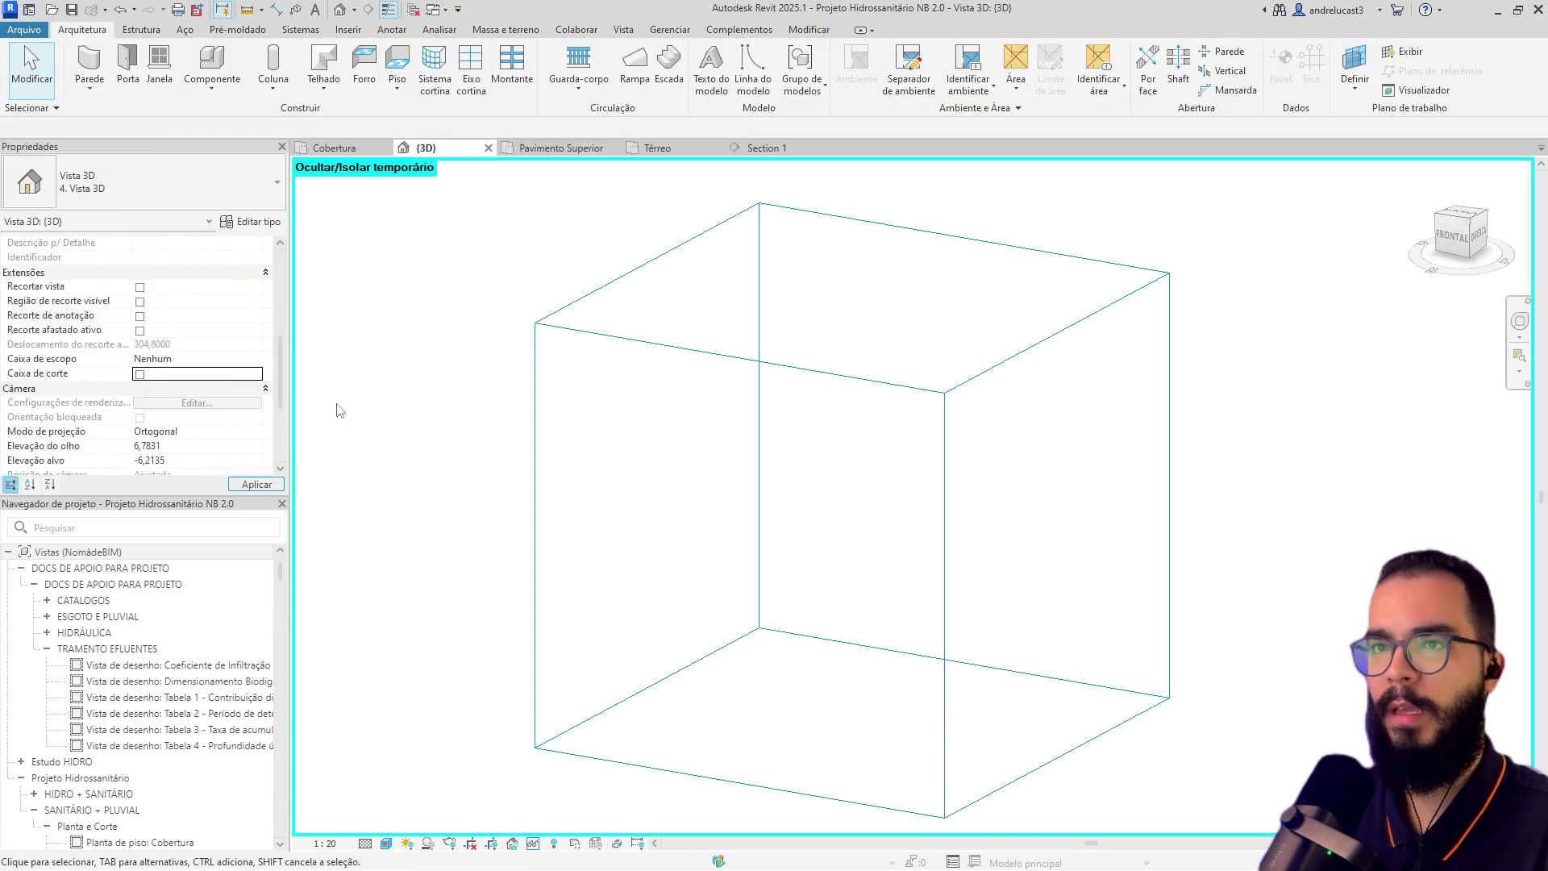
{"action": "mouse_move", "coordinate": [350, 512]}
{"action": "middle_mouse_down", "text": "shift"}
{"action": "mouse_move", "coordinate": [747, 589]}
{"action": "mouse_move", "coordinate": [762, 508]}
{"action": "mouse_move", "coordinate": [818, 645]}
{"action": "mouse_move", "coordinate": [690, 577]}
{"action": "mouse_move", "coordinate": [748, 506]}
{"action": "middle_mouse_up", "text": "shift"}
{"action": "scroll", "coordinate": [724, 520], "scroll_direction": "up", "scroll_amount": 3}
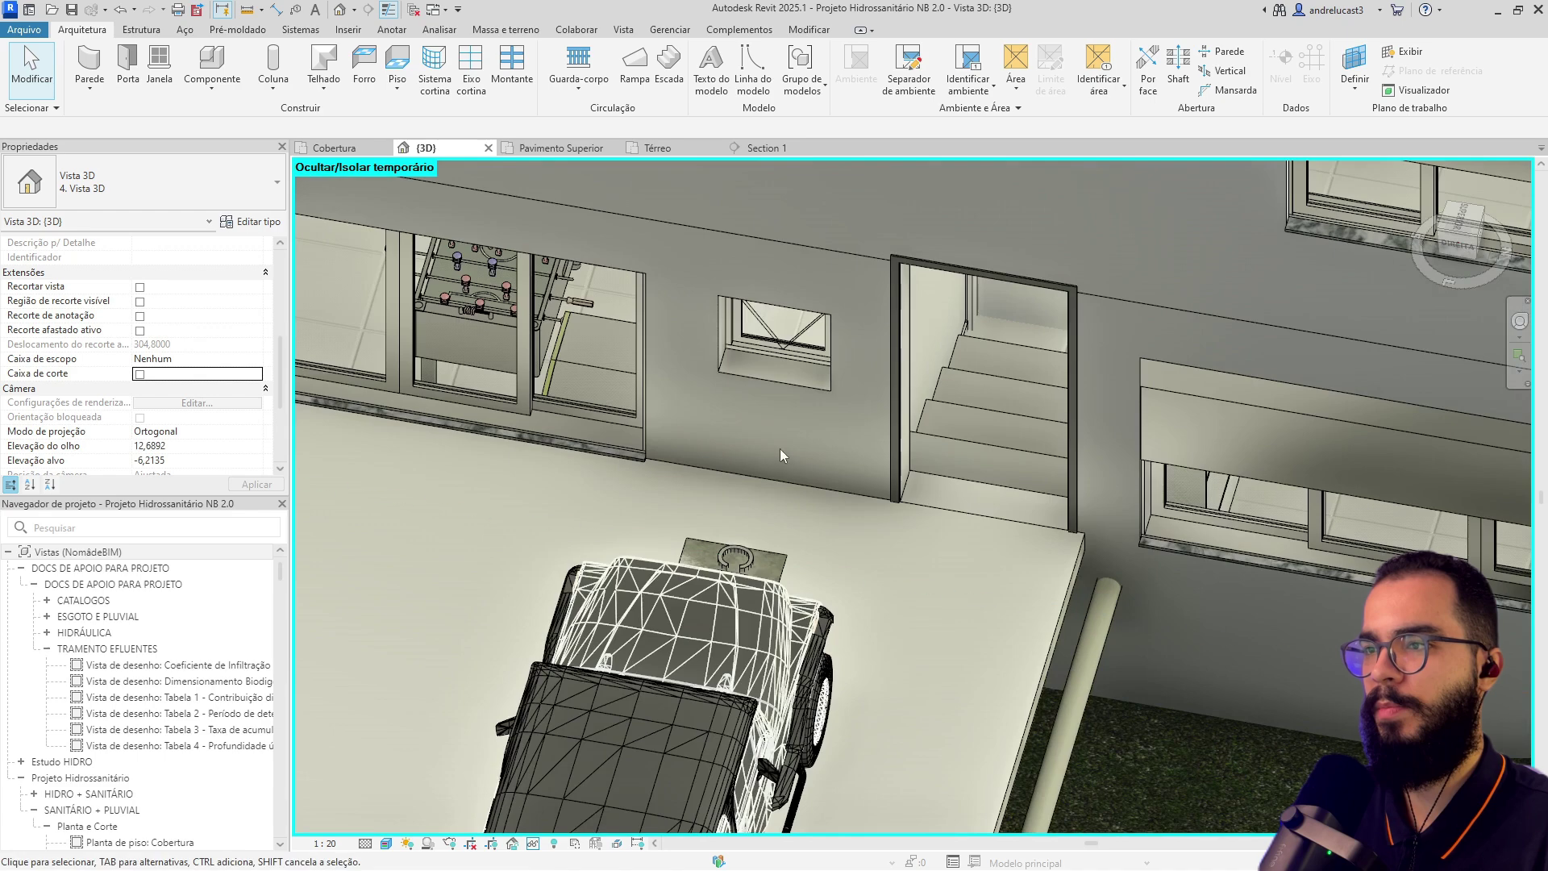
{"action": "scroll", "coordinate": [748, 479], "scroll_direction": "down", "scroll_amount": 5}
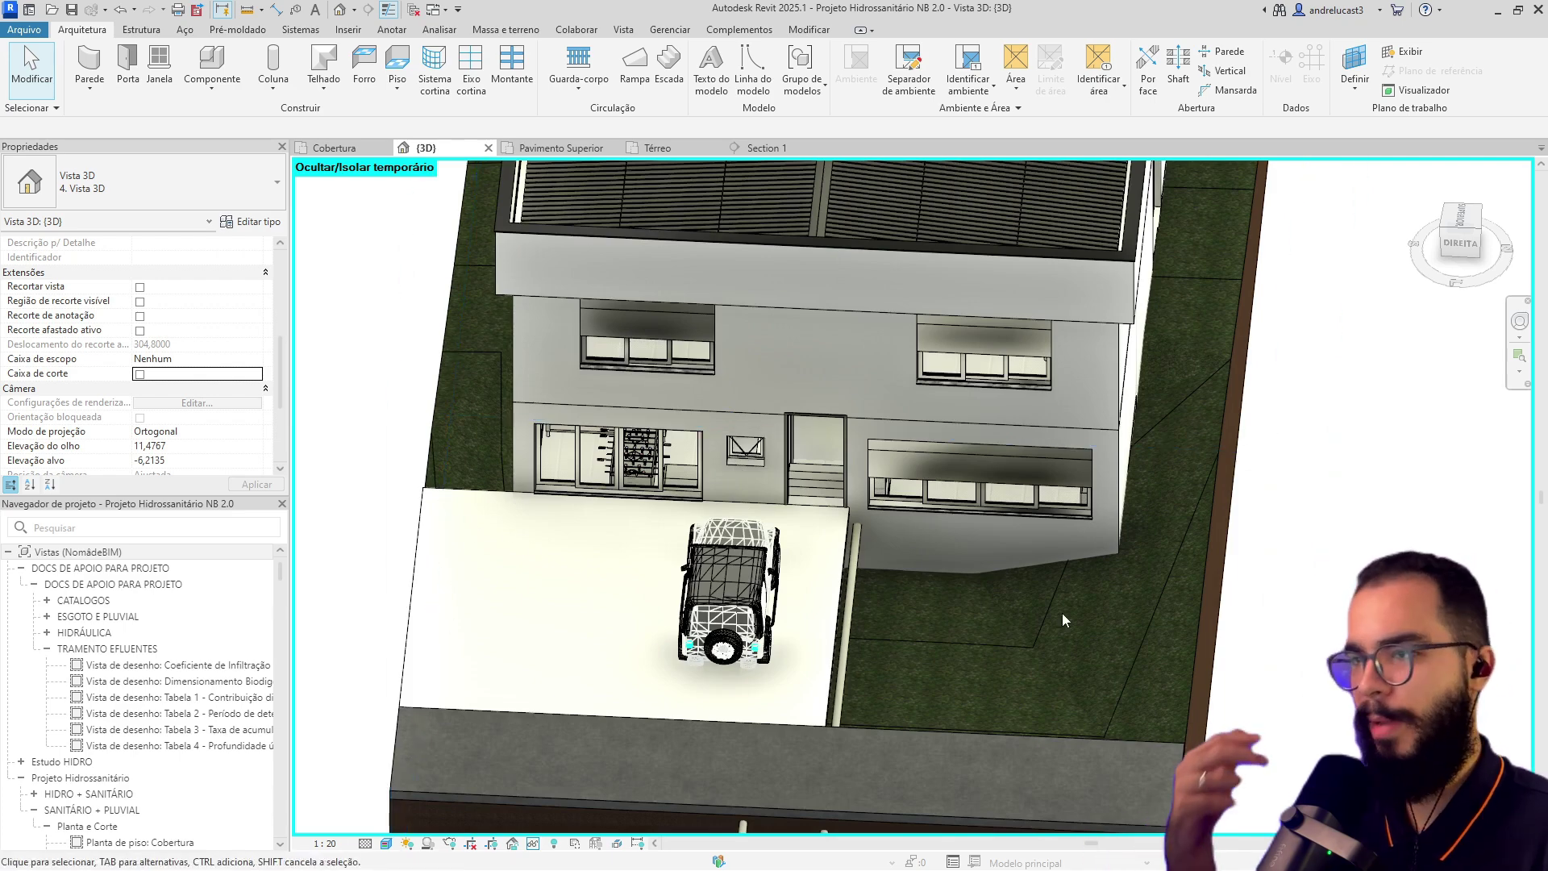
In the Térreo floor plan, move the CIAP box closer to the house wall.
{"action": "left_click", "coordinate": [657, 148]}
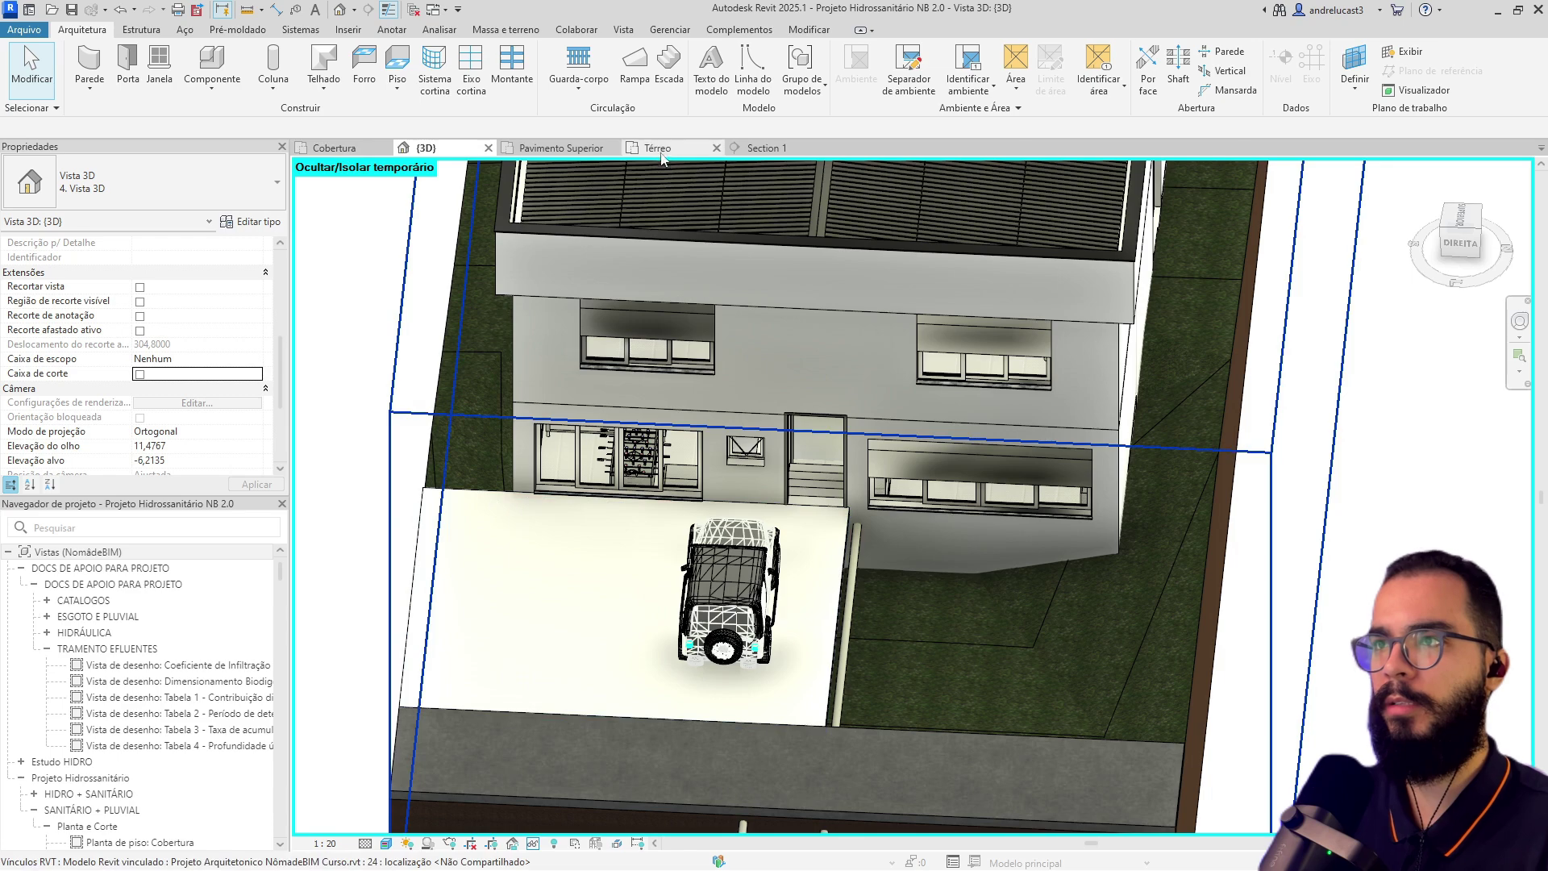
{"action": "left_click_drag", "start_coordinate": [790, 572], "coordinate": [704, 556]}
{"action": "key", "text": "Escape"}
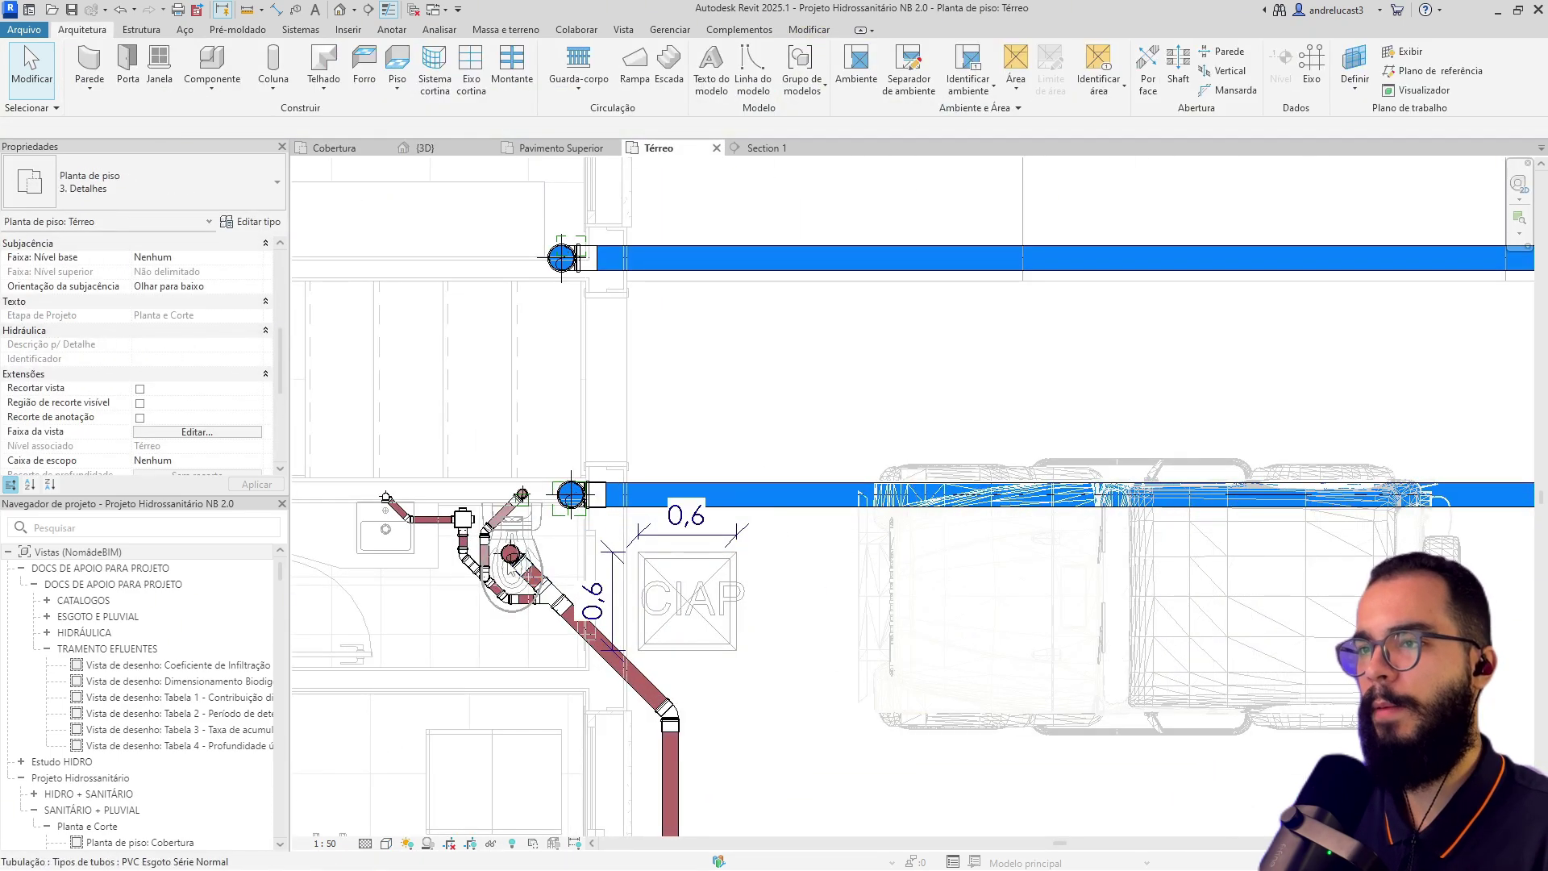
Pull the lower rainwater pipe's free end back into a short diagonal across the CIAP box and set its slope to 1%.
{"action": "scroll", "coordinate": [695, 578], "scroll_direction": "down", "scroll_amount": 3}
{"action": "left_click", "coordinate": [816, 546]}
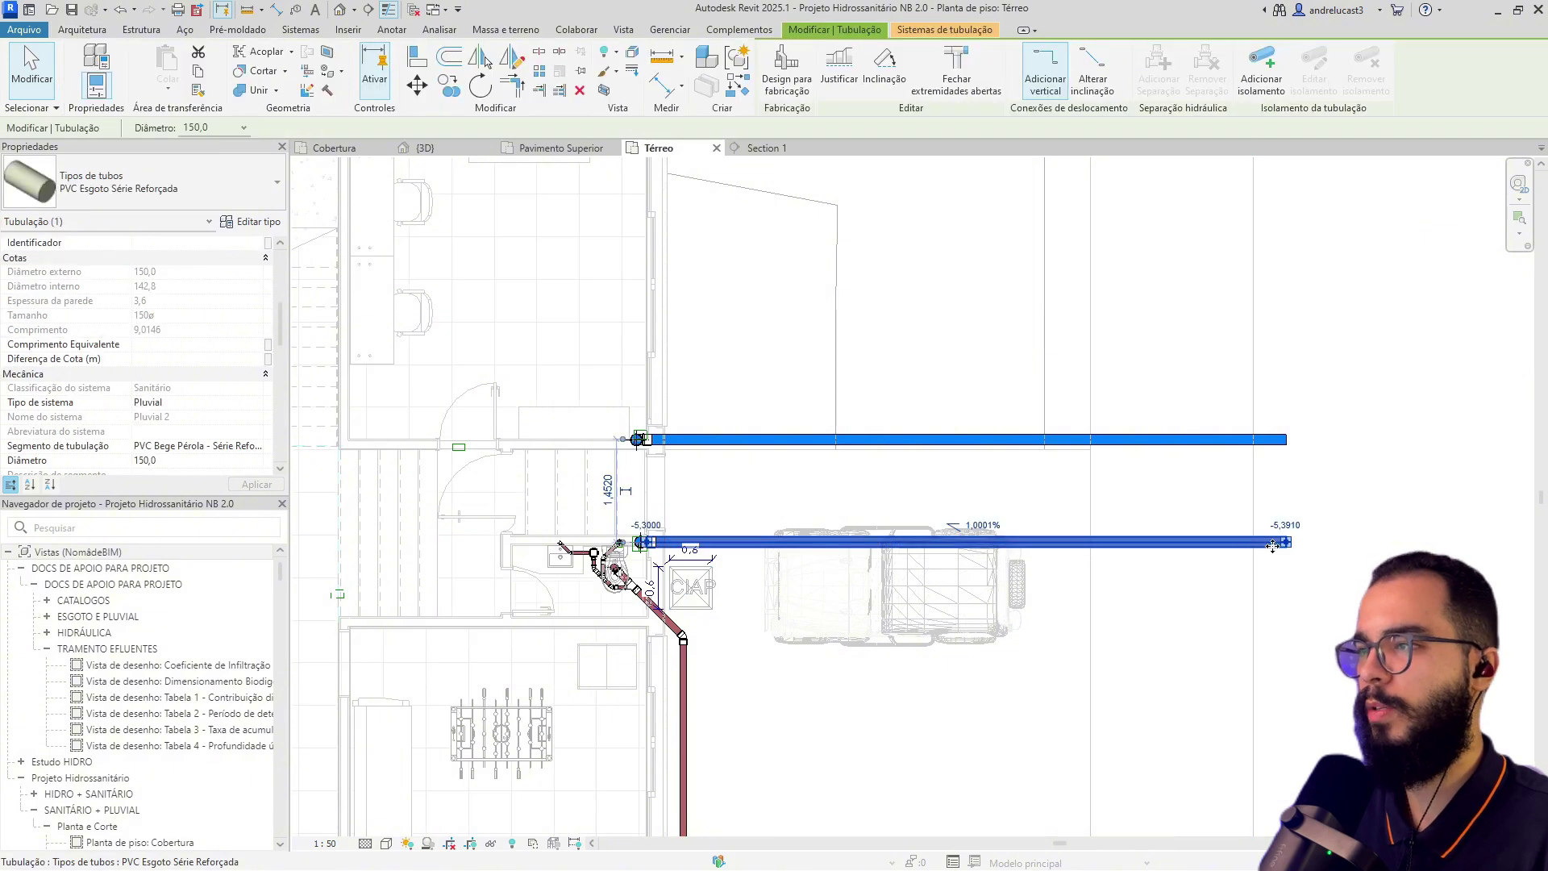
{"action": "scroll", "coordinate": [983, 680], "scroll_direction": "up", "scroll_amount": 3}
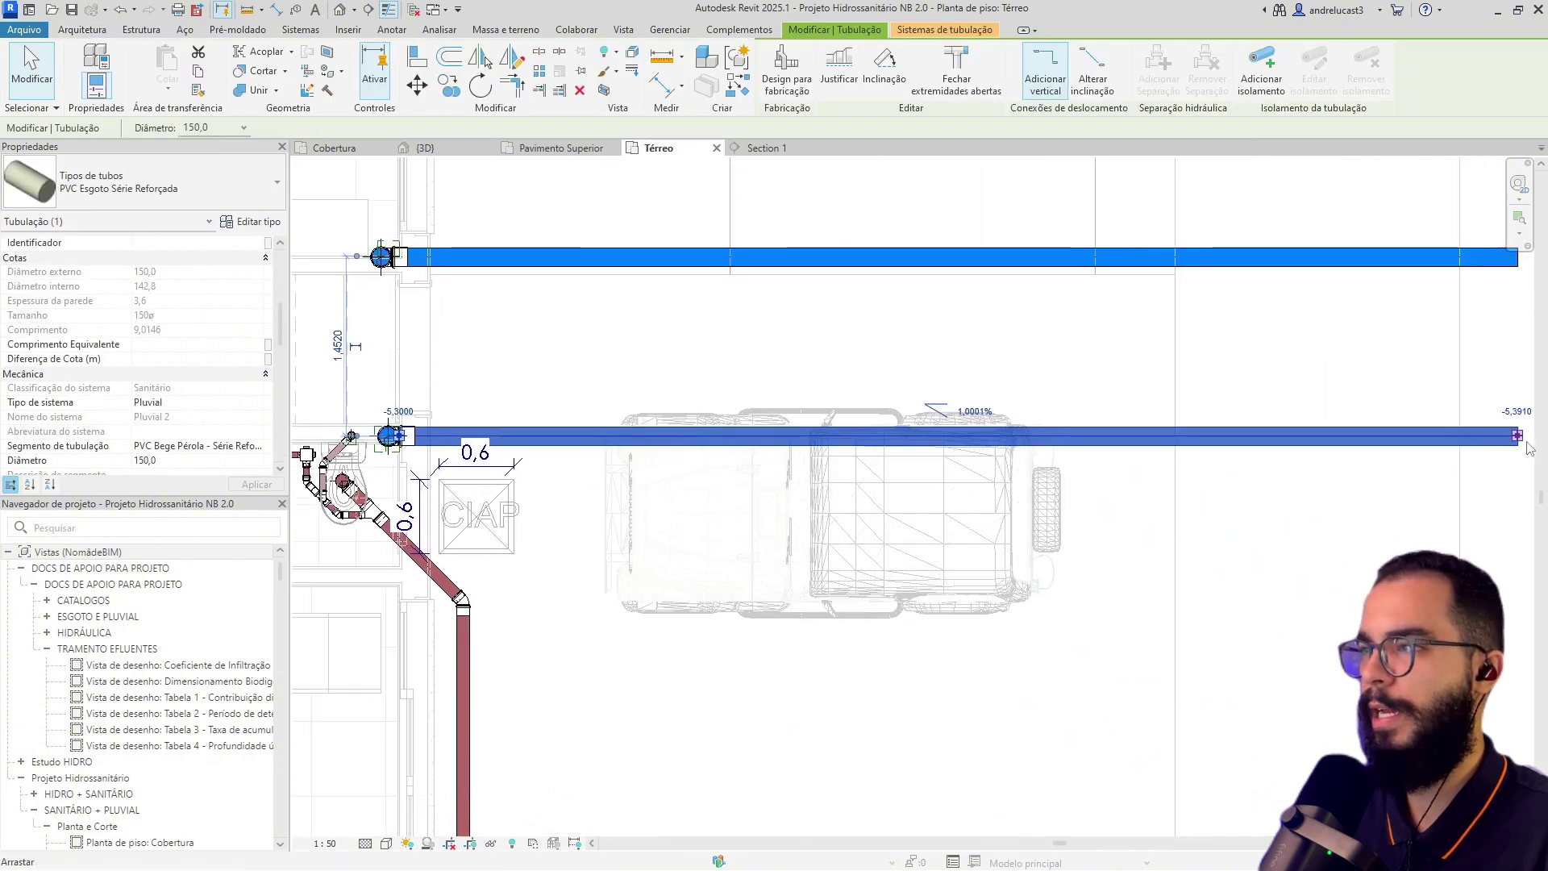
{"action": "left_click_drag", "start_coordinate": [1526, 443], "coordinate": [523, 569]}
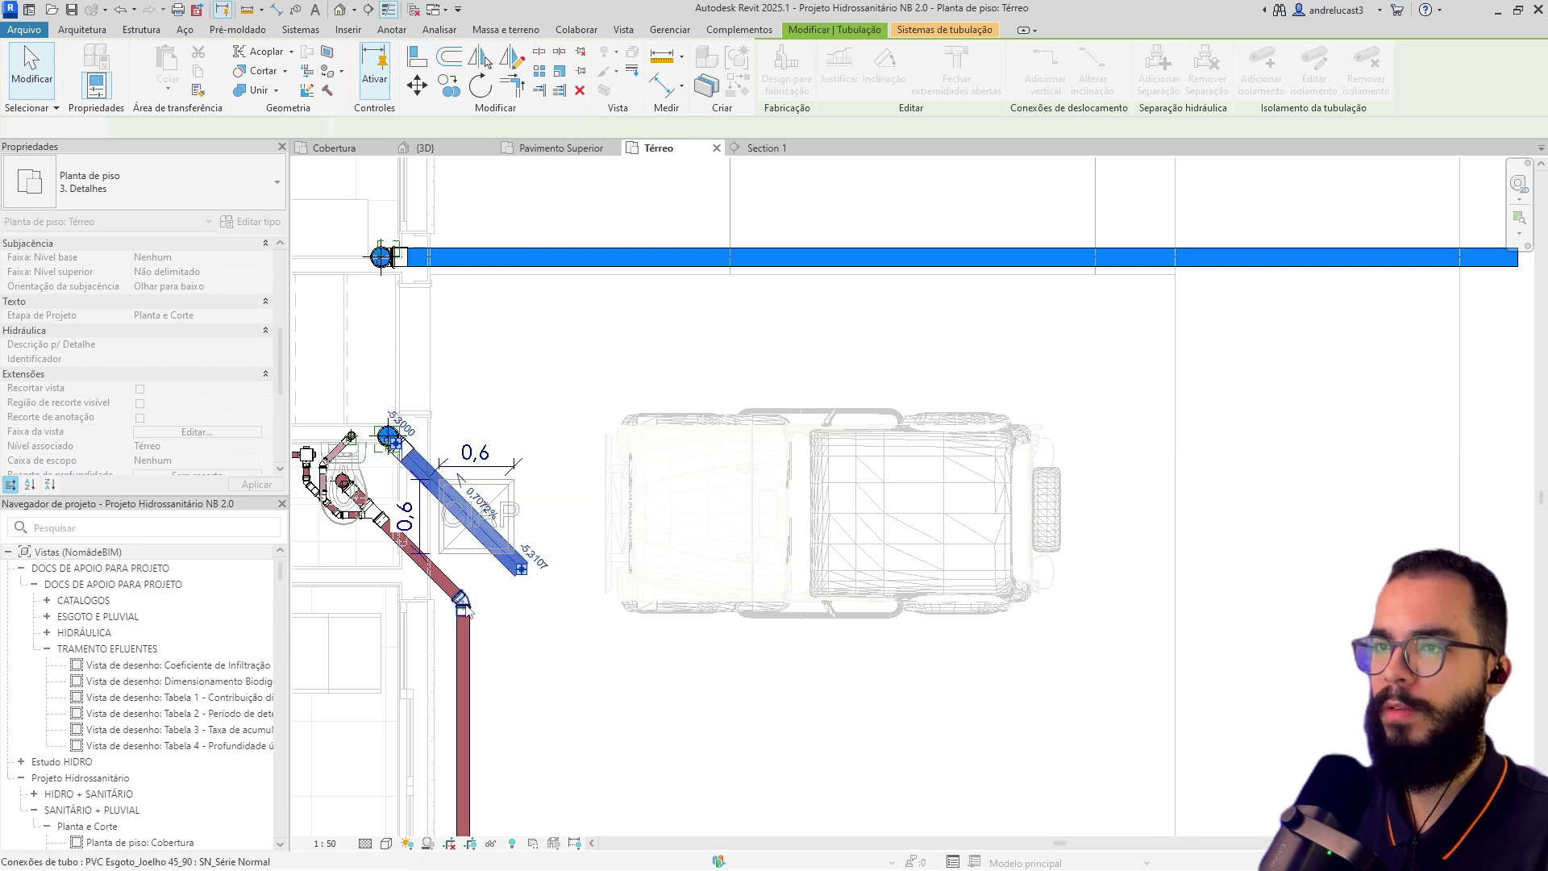
{"action": "scroll", "coordinate": [522, 569], "scroll_direction": "up", "scroll_amount": 2}
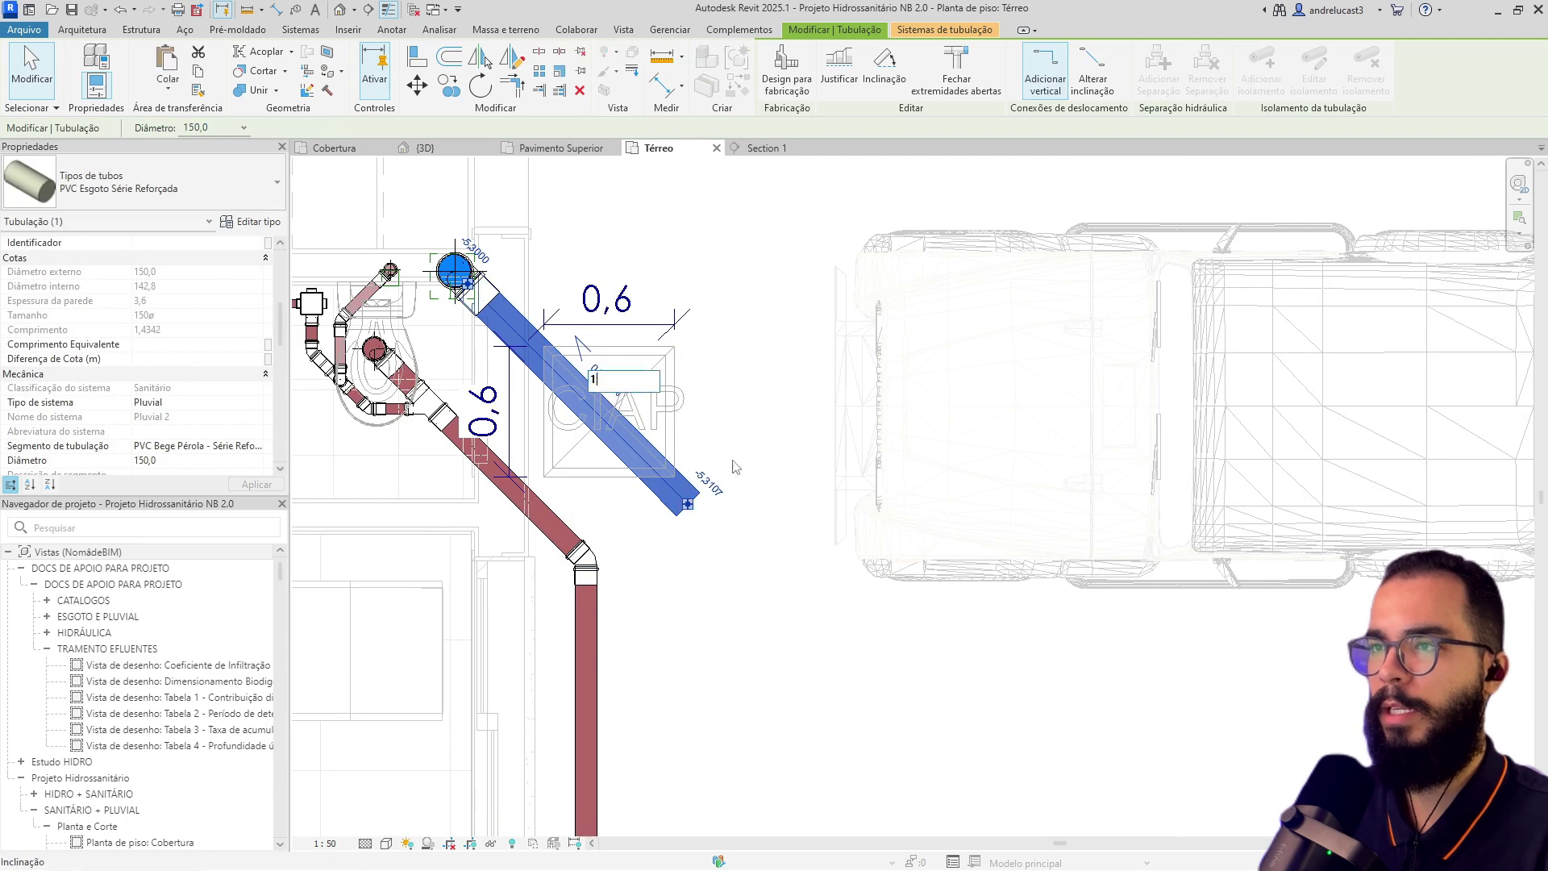
Draw a short 150 mm pipe running parallel to the house wall from the diagonal pipe's end, sloping down 1%.
{"action": "right_click", "coordinate": [689, 506]}
{"action": "left_click", "coordinate": [788, 112]}
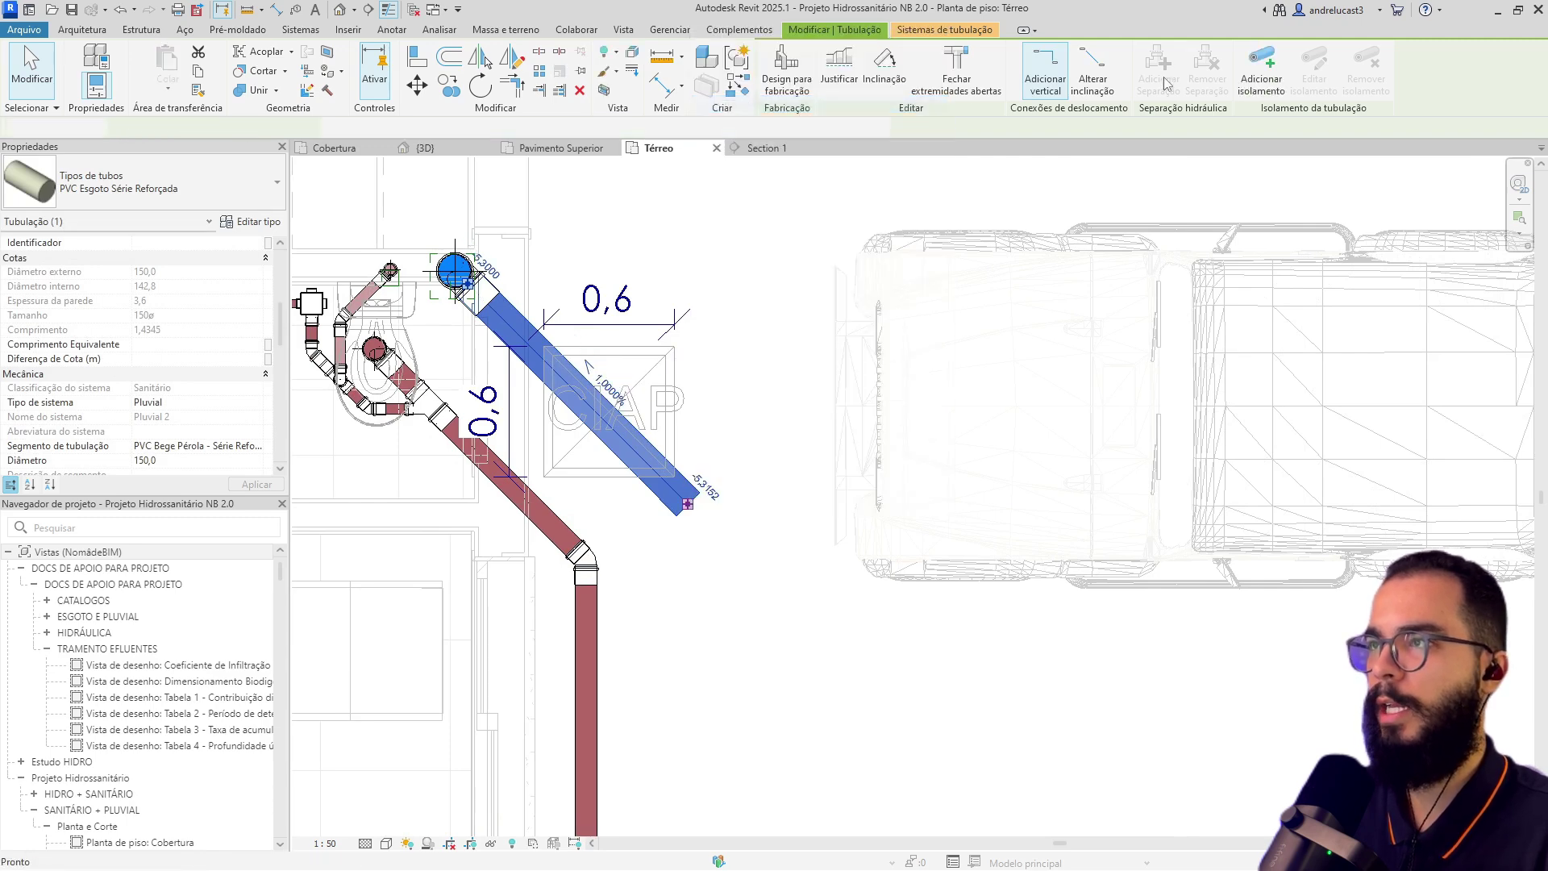
{"action": "left_click", "coordinate": [1270, 71]}
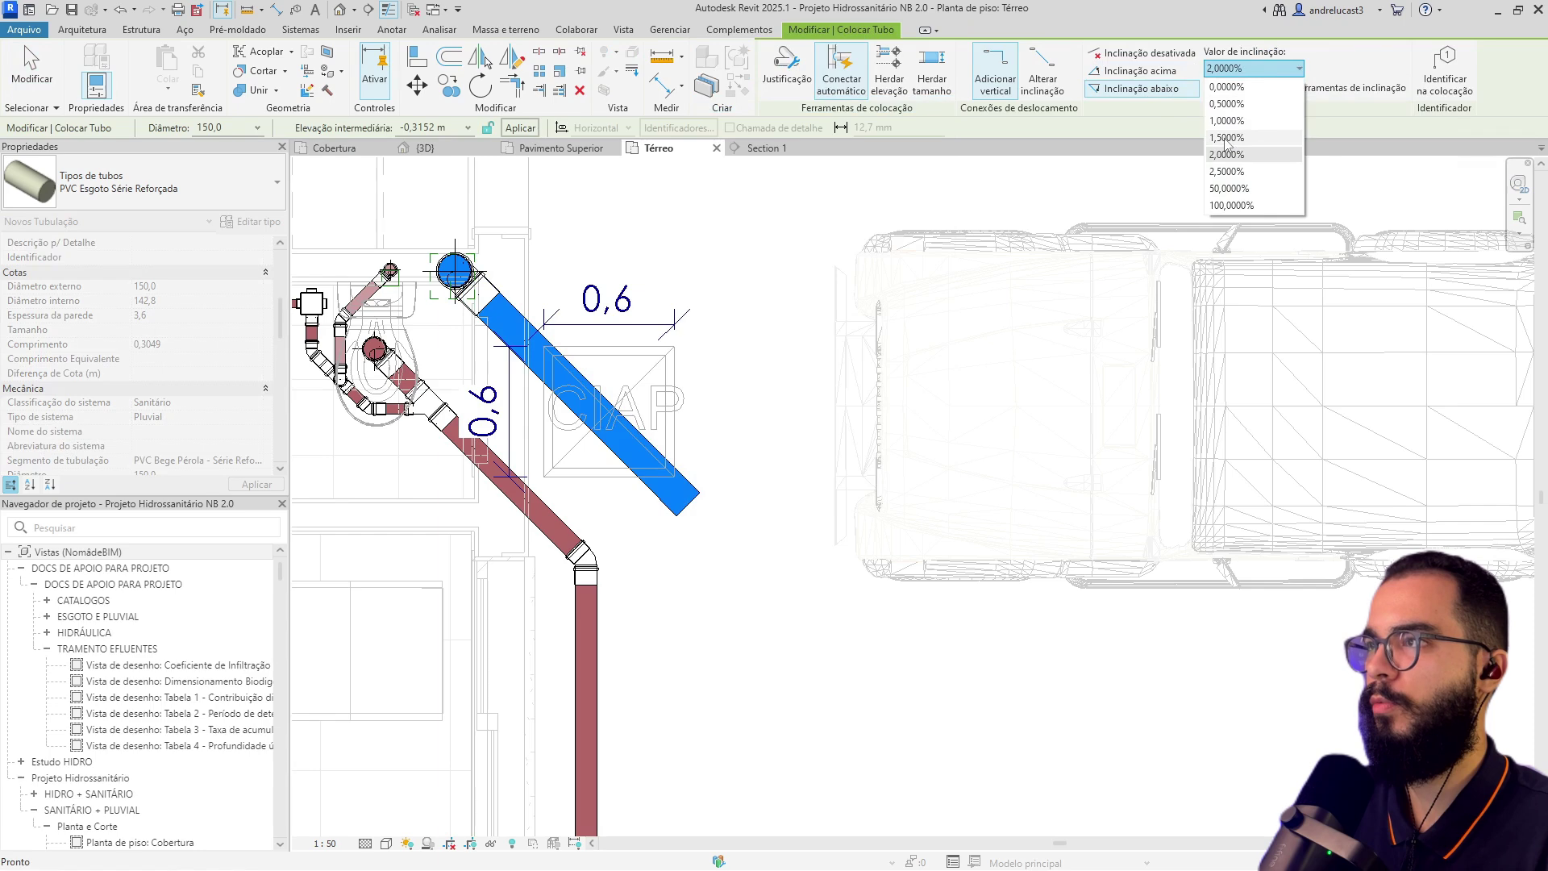
{"action": "left_click", "coordinate": [1228, 121]}
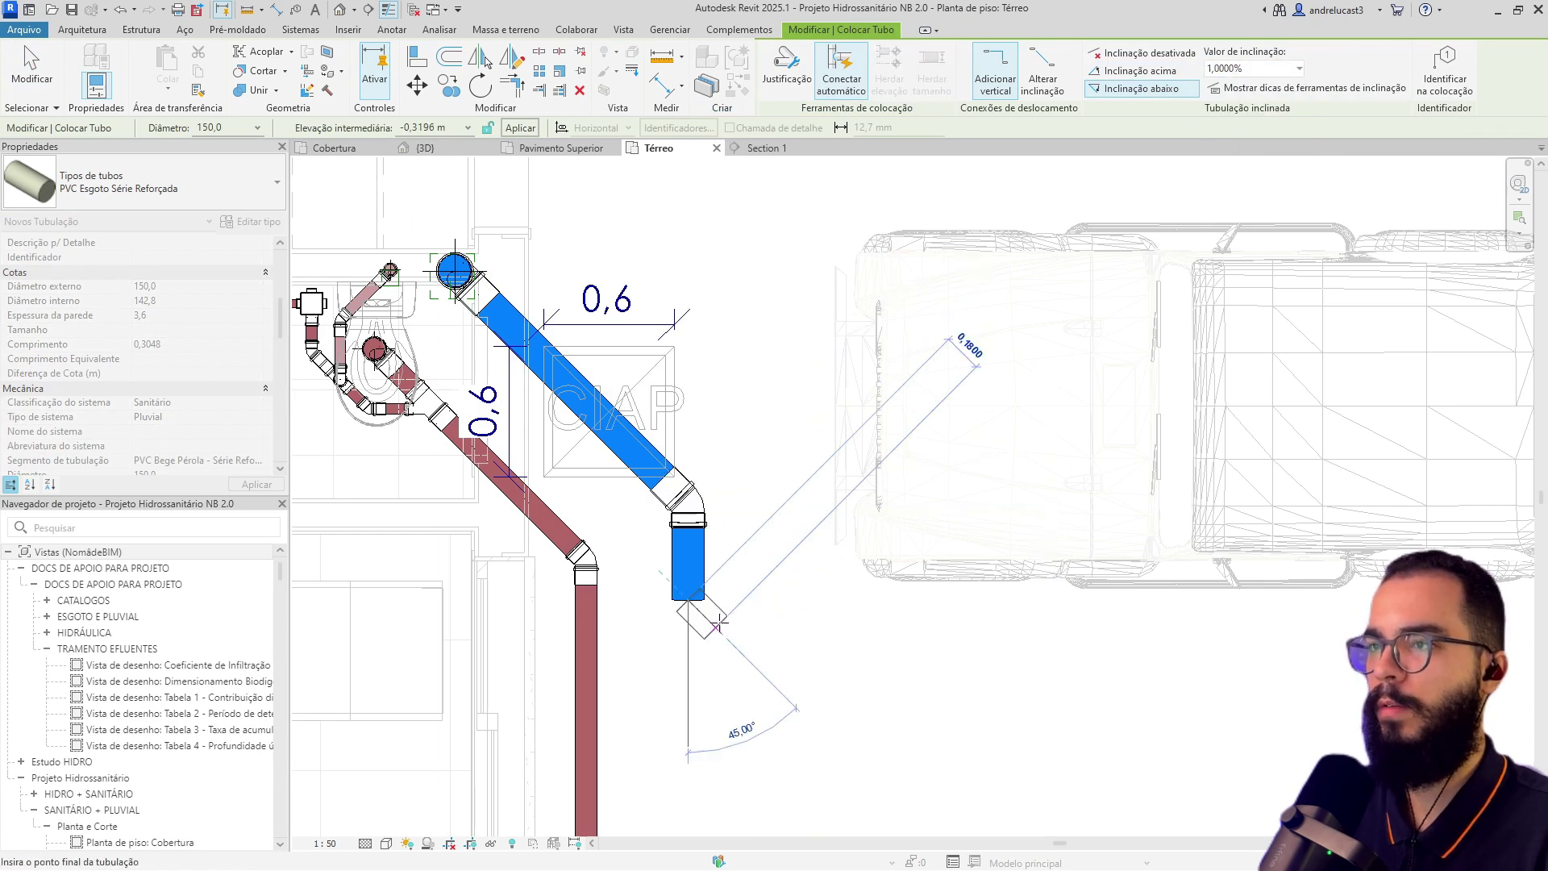
{"action": "key", "text": "Escape"}
Shift the new pipe segment toward the house wall and move the CIAP box onto its open end.
{"action": "left_click_drag", "start_coordinate": [693, 582], "coordinate": [516, 500]}
{"action": "left_click", "coordinate": [648, 488]}
{"action": "left_click", "coordinate": [662, 447]}
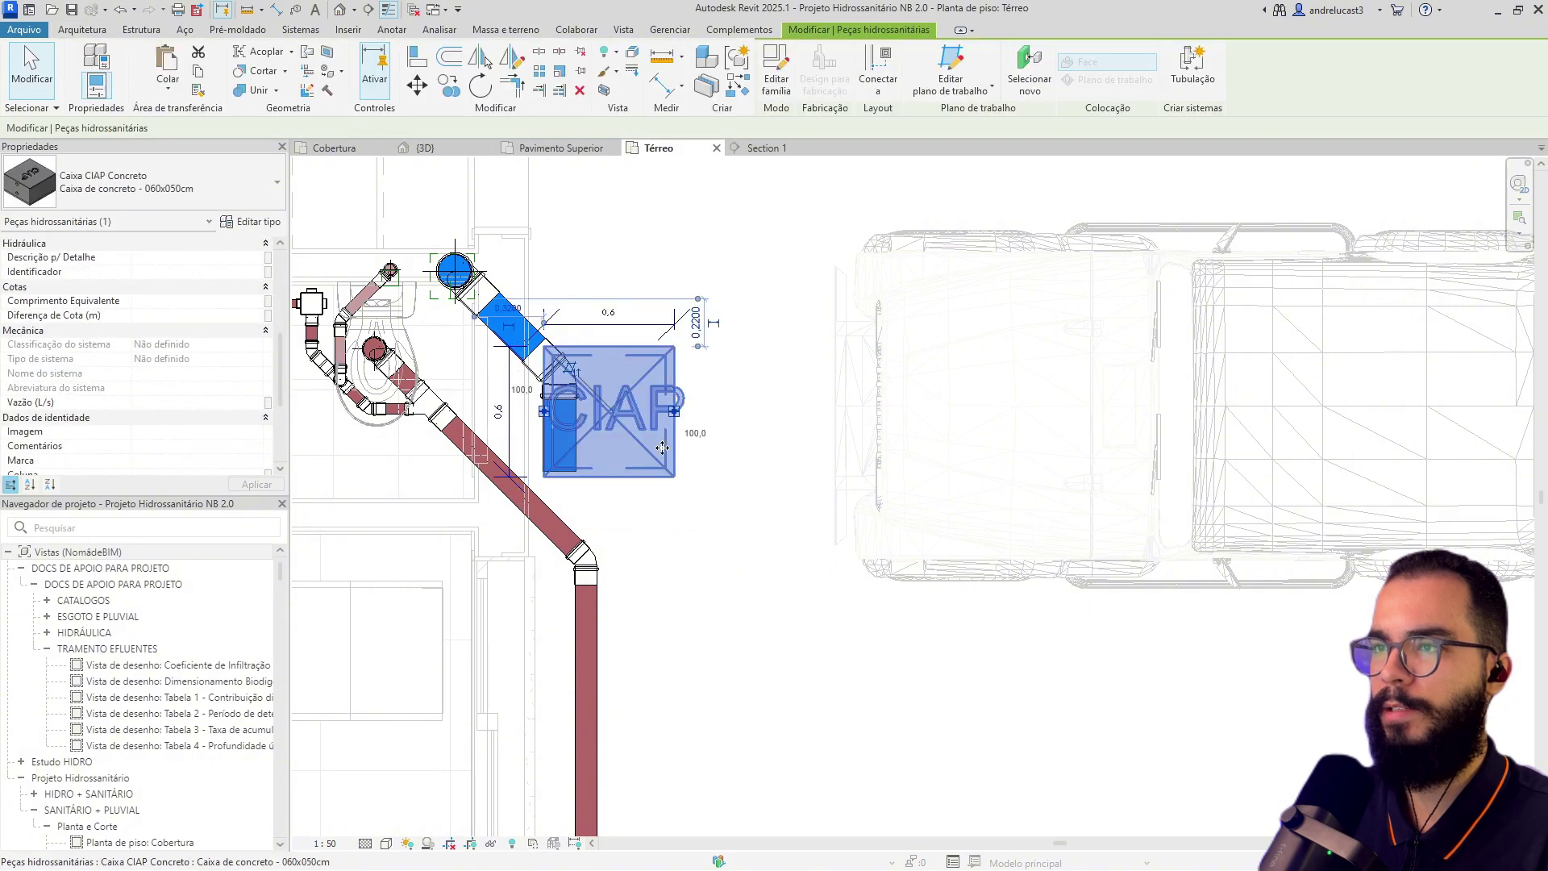
{"action": "left_click_drag", "start_coordinate": [672, 469], "coordinate": [662, 570]}
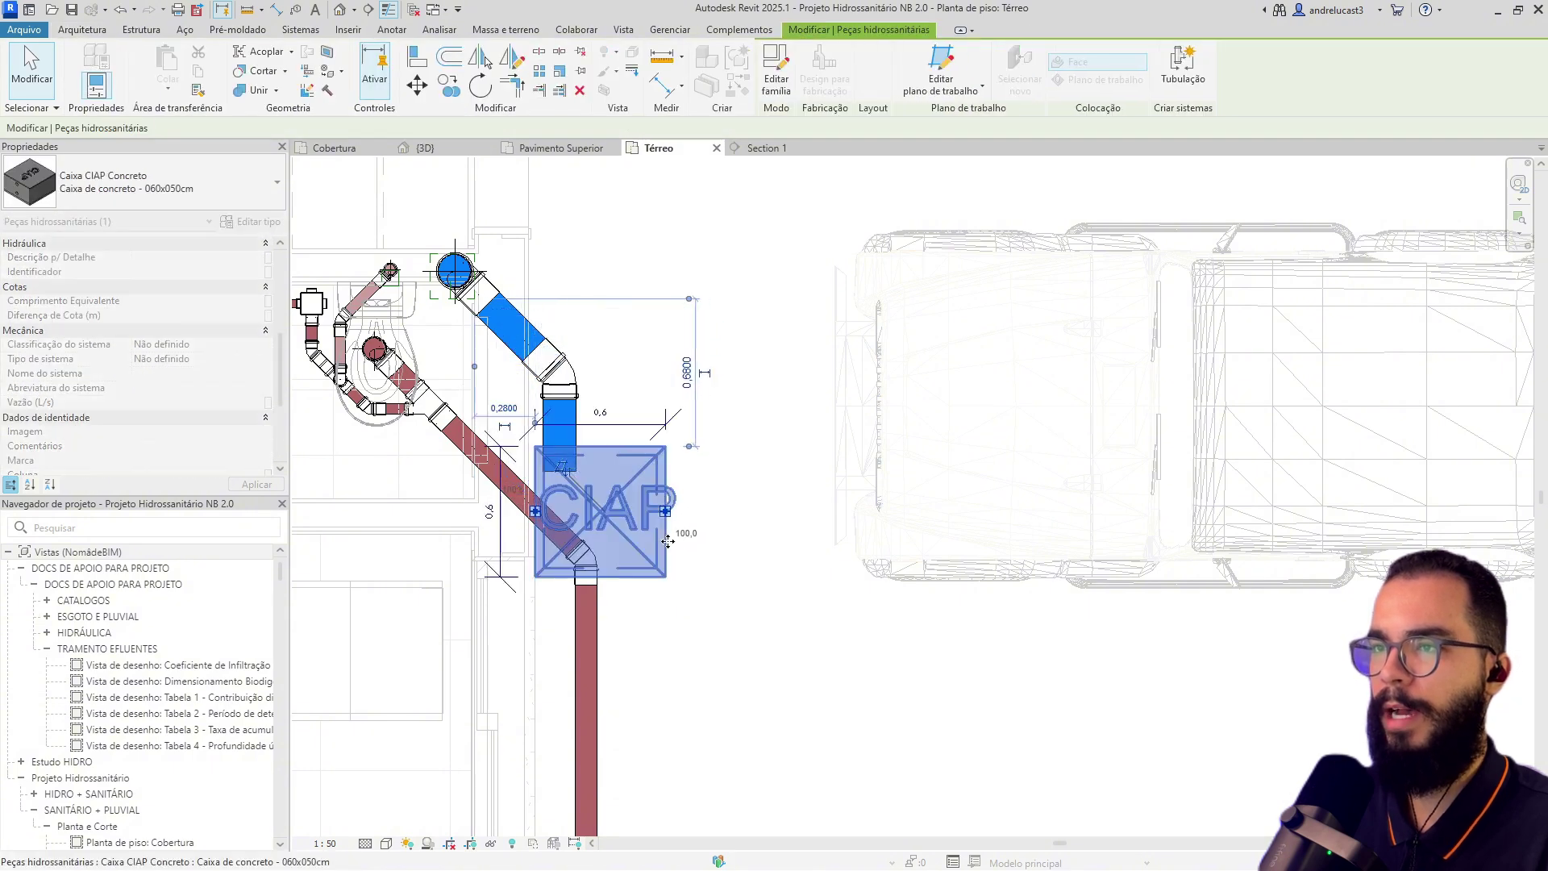
{"action": "left_click", "coordinate": [647, 358]}
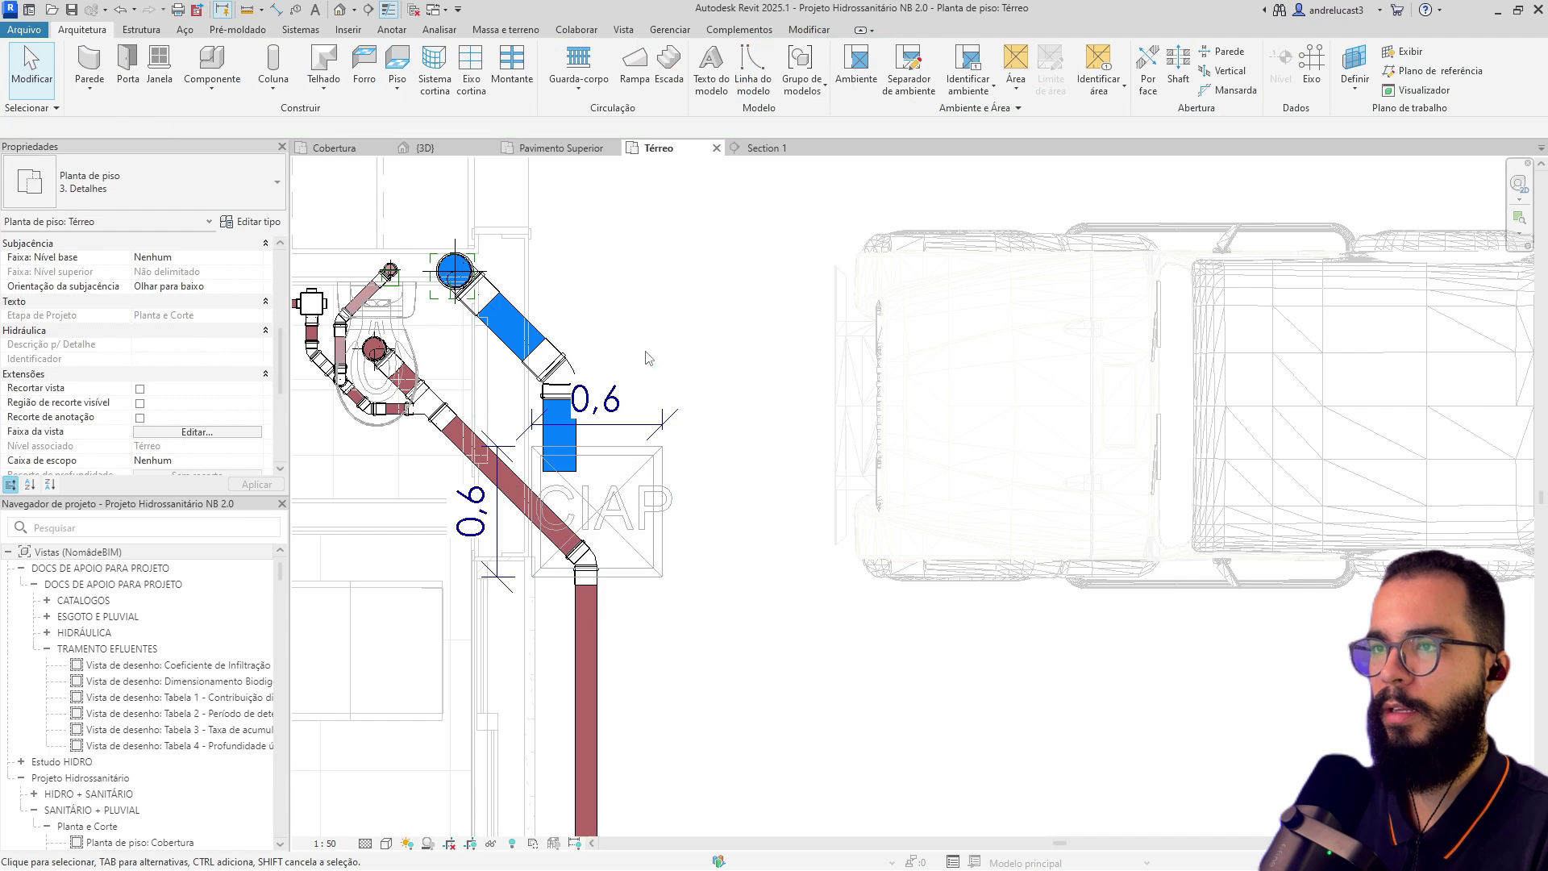
{"action": "left_click", "coordinate": [555, 348]}
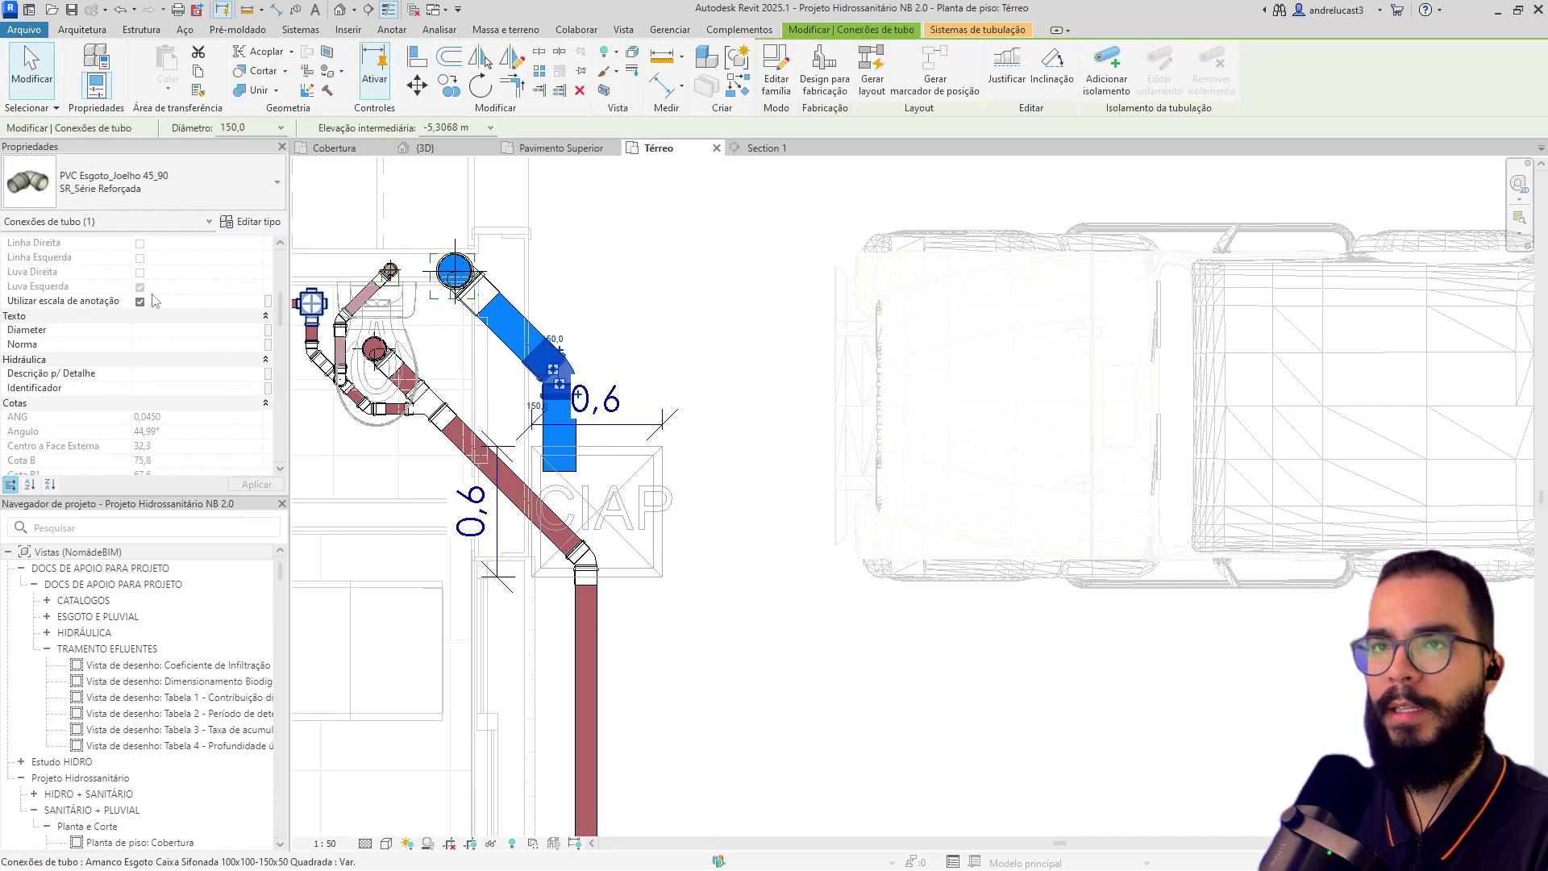
{"action": "left_click", "coordinate": [736, 305]}
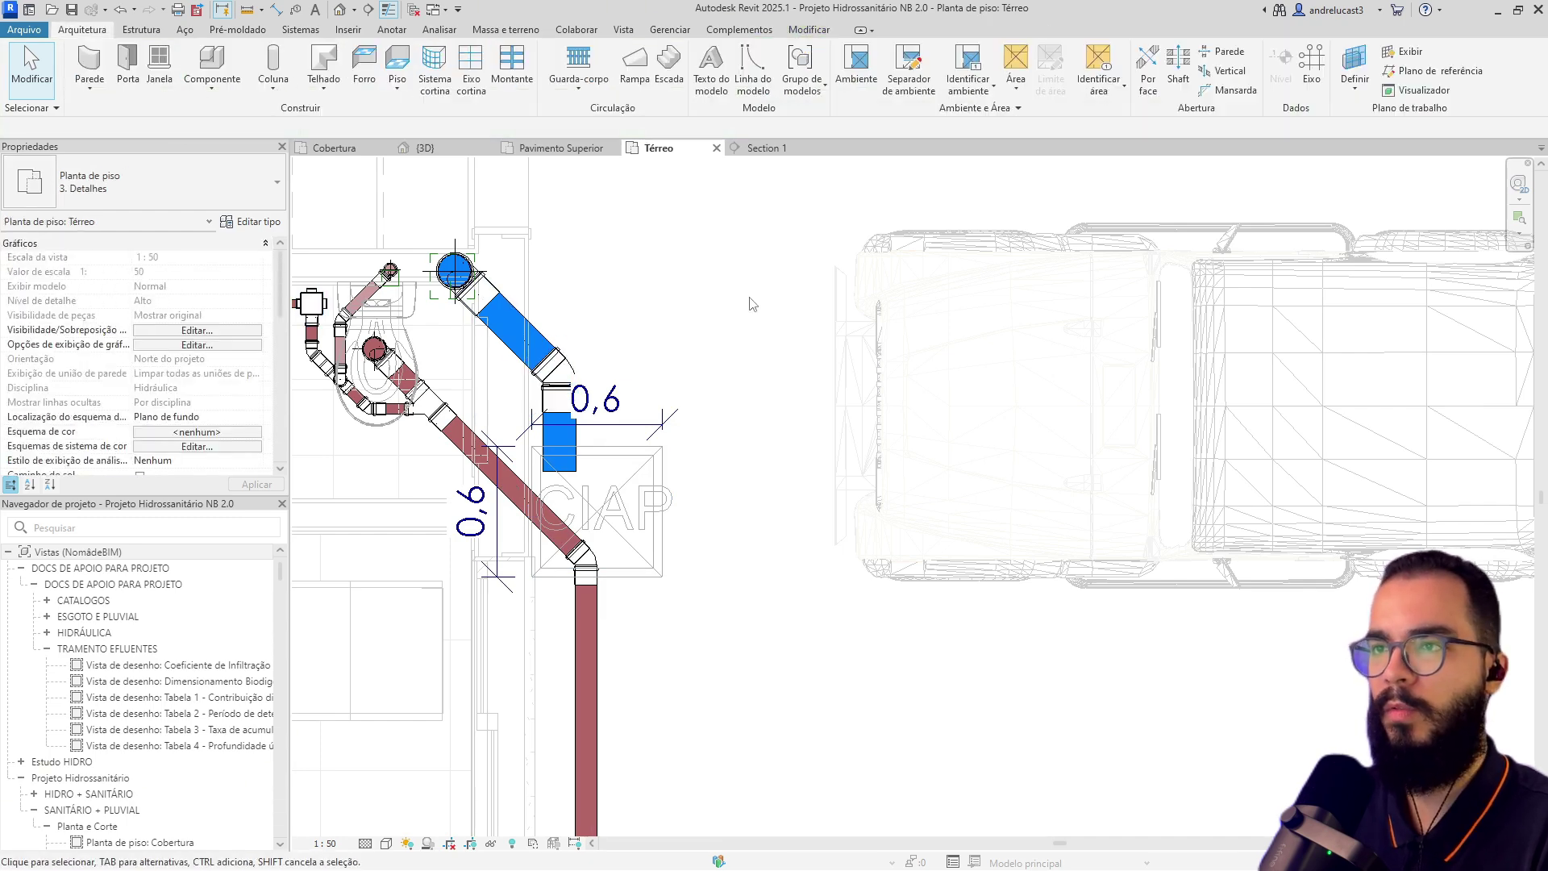
Delete the width and length dimensions from the CIAP box.
{"action": "scroll", "coordinate": [735, 305], "scroll_direction": "down", "scroll_amount": 2}
{"action": "left_click", "coordinate": [659, 382]}
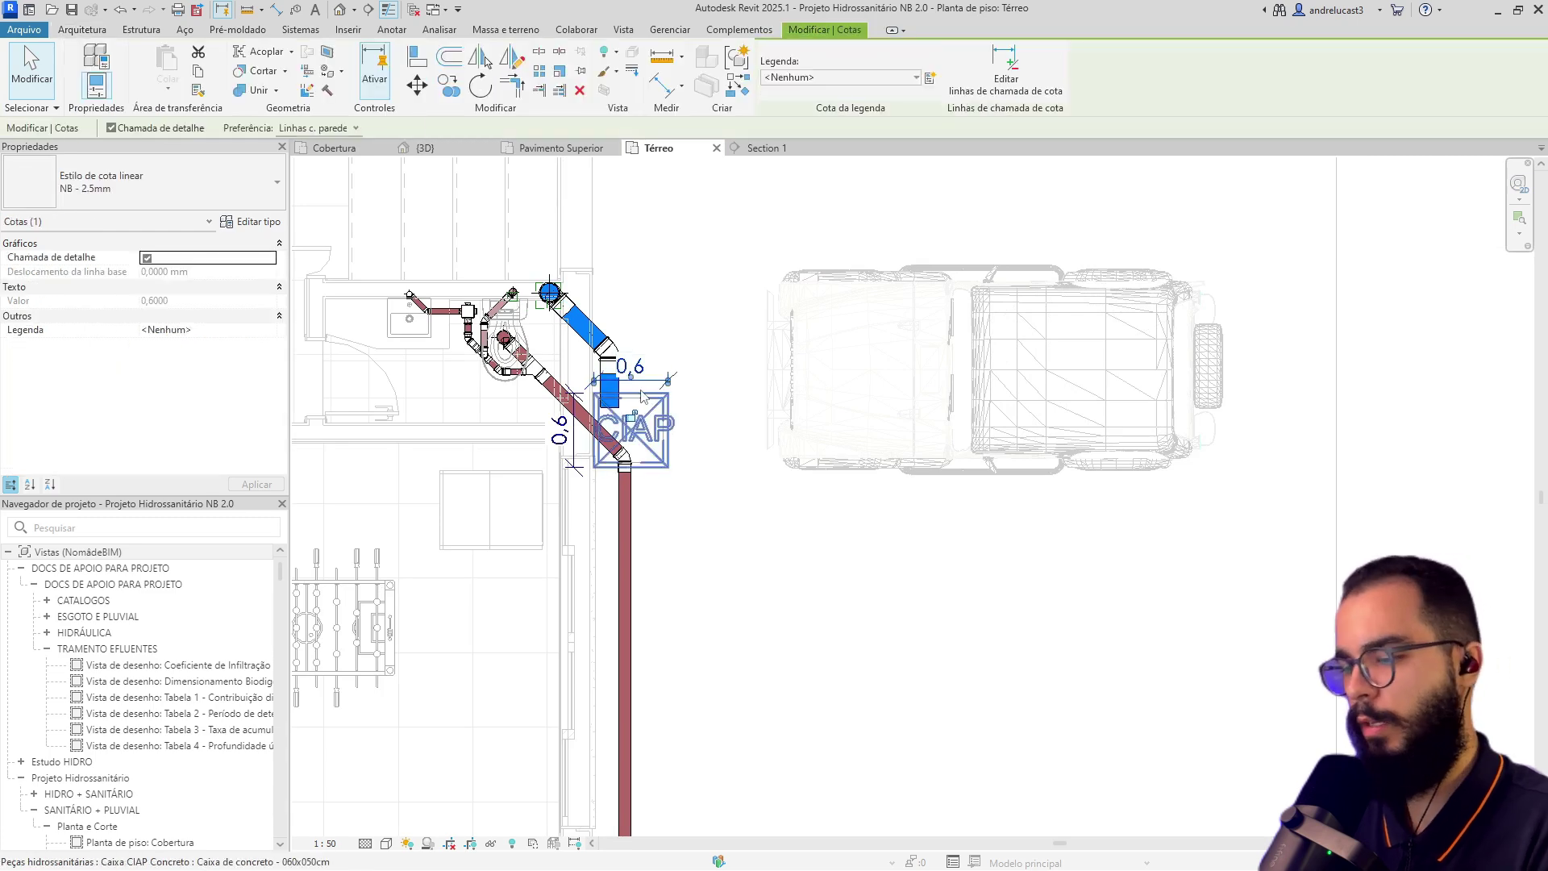
{"action": "key", "text": "Delete"}
{"action": "left_click", "coordinate": [575, 467]}
{"action": "key", "text": "Delete"}
Pull the upper rainwater pipe's free end back into a short diagonal near the house wall and set its slope to 1%.
{"action": "middle_click_drag", "start_coordinate": [578, 463], "coordinate": [617, 685]}
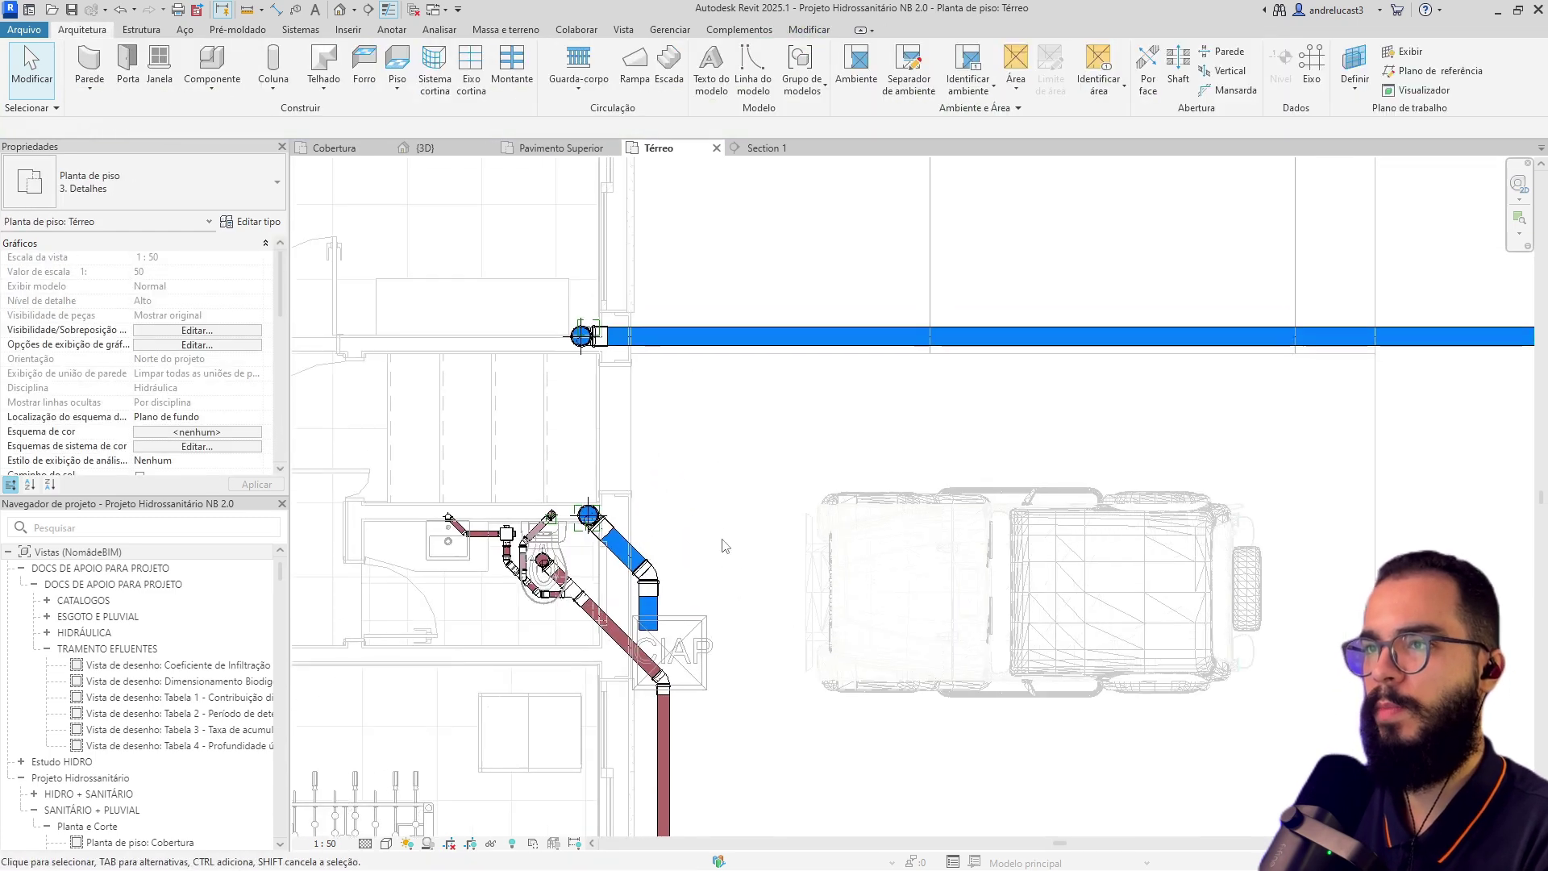
{"action": "left_click", "coordinate": [720, 337]}
{"action": "scroll", "coordinate": [787, 415], "scroll_direction": "down", "scroll_amount": 2}
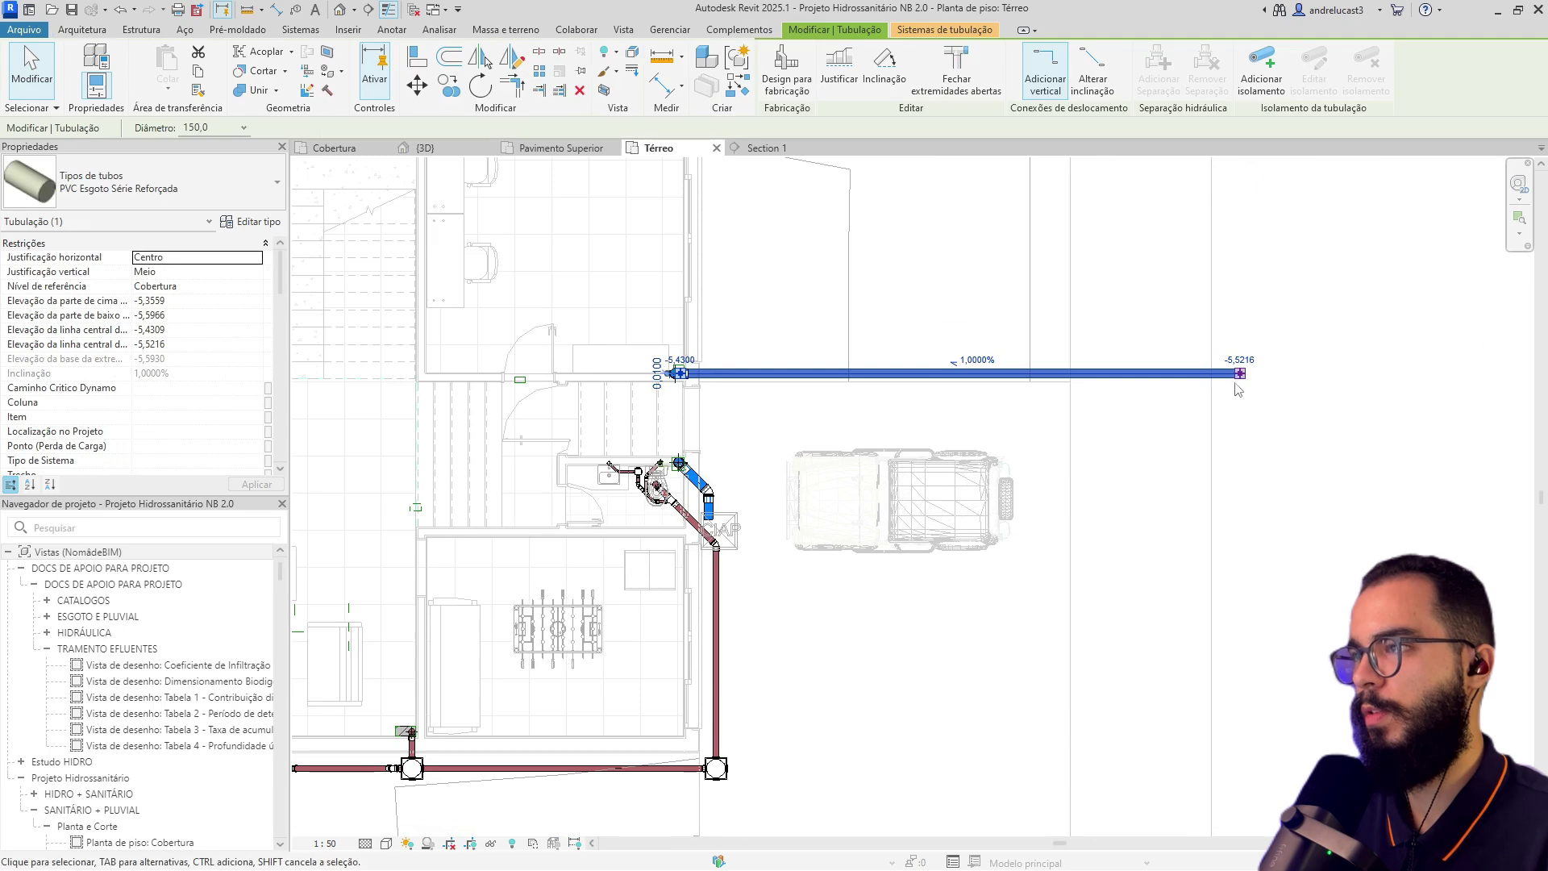
{"action": "left_click_drag", "start_coordinate": [720, 421], "coordinate": [719, 421]}
{"action": "scroll", "coordinate": [719, 422], "scroll_direction": "up", "scroll_amount": 2}
{"action": "right_click", "coordinate": [718, 421]}
{"action": "left_click", "coordinate": [724, 400]}
{"action": "left_click", "coordinate": [707, 373]}
{"action": "type", "text": "1"}
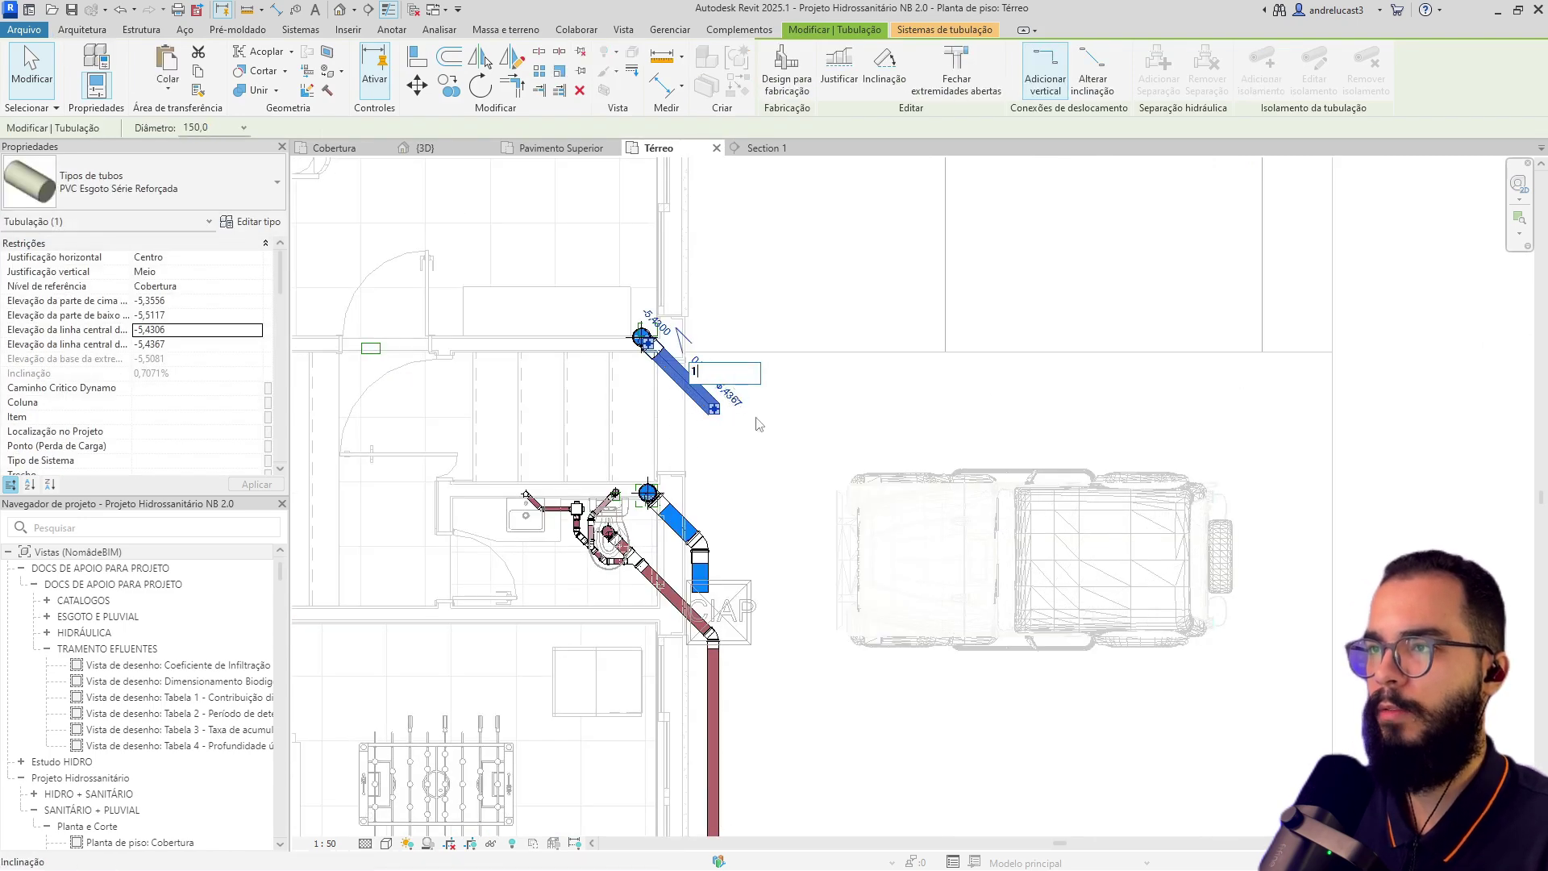
{"action": "key", "text": "Return"}
Draw a 150 mm pipe from the upper diagonal's open end, parallel to the house wall toward the CIAP box, sloping down 1%.
{"action": "right_click", "coordinate": [716, 391]}
{"action": "left_click", "coordinate": [758, 504]}
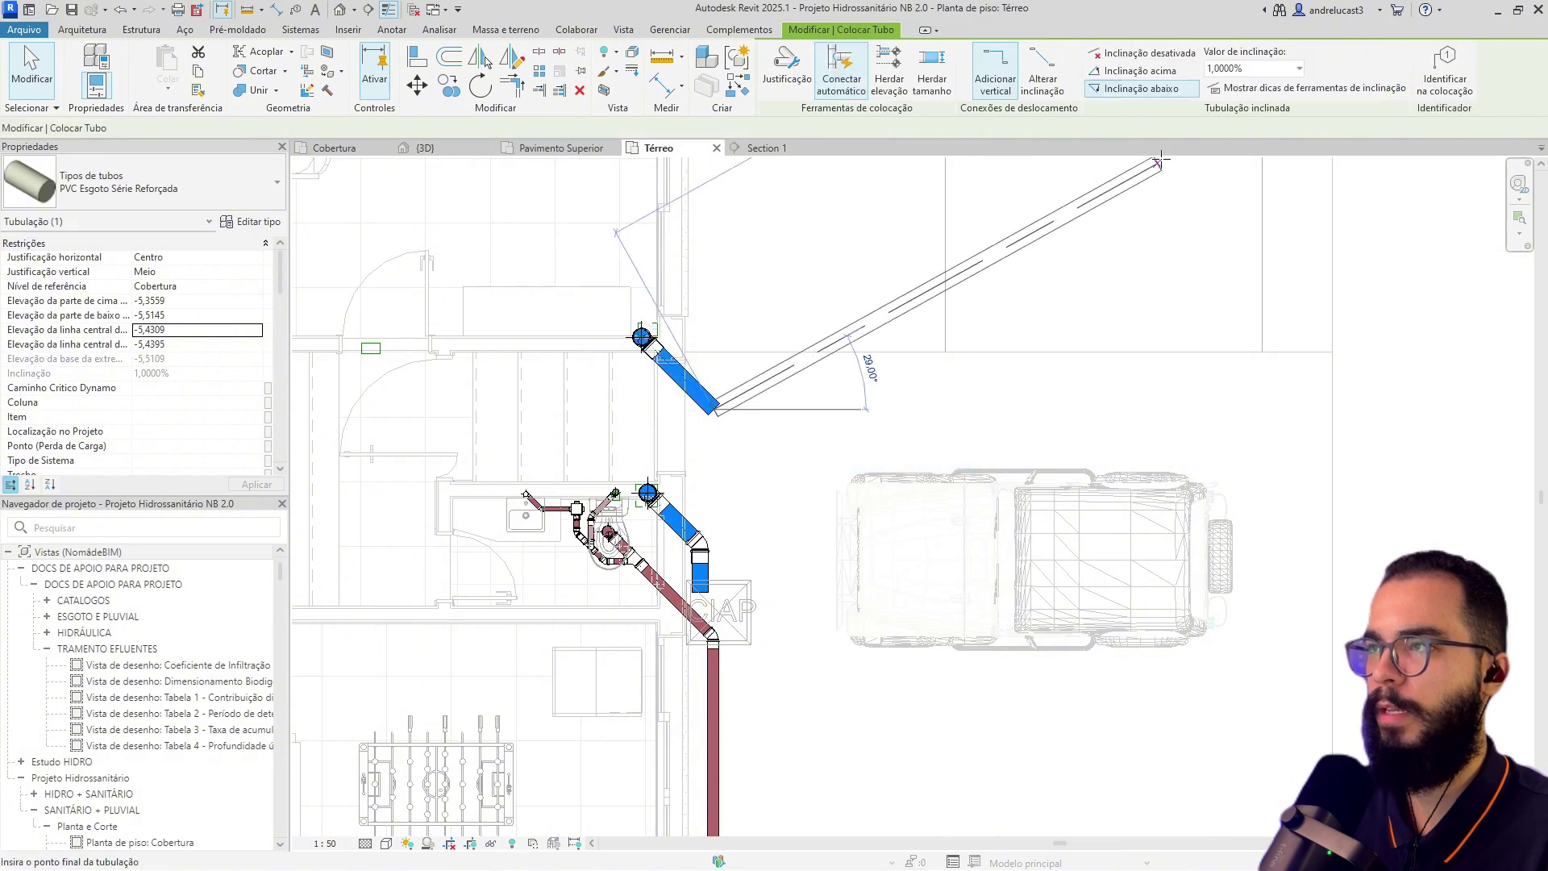
{"action": "left_click", "coordinate": [723, 547]}
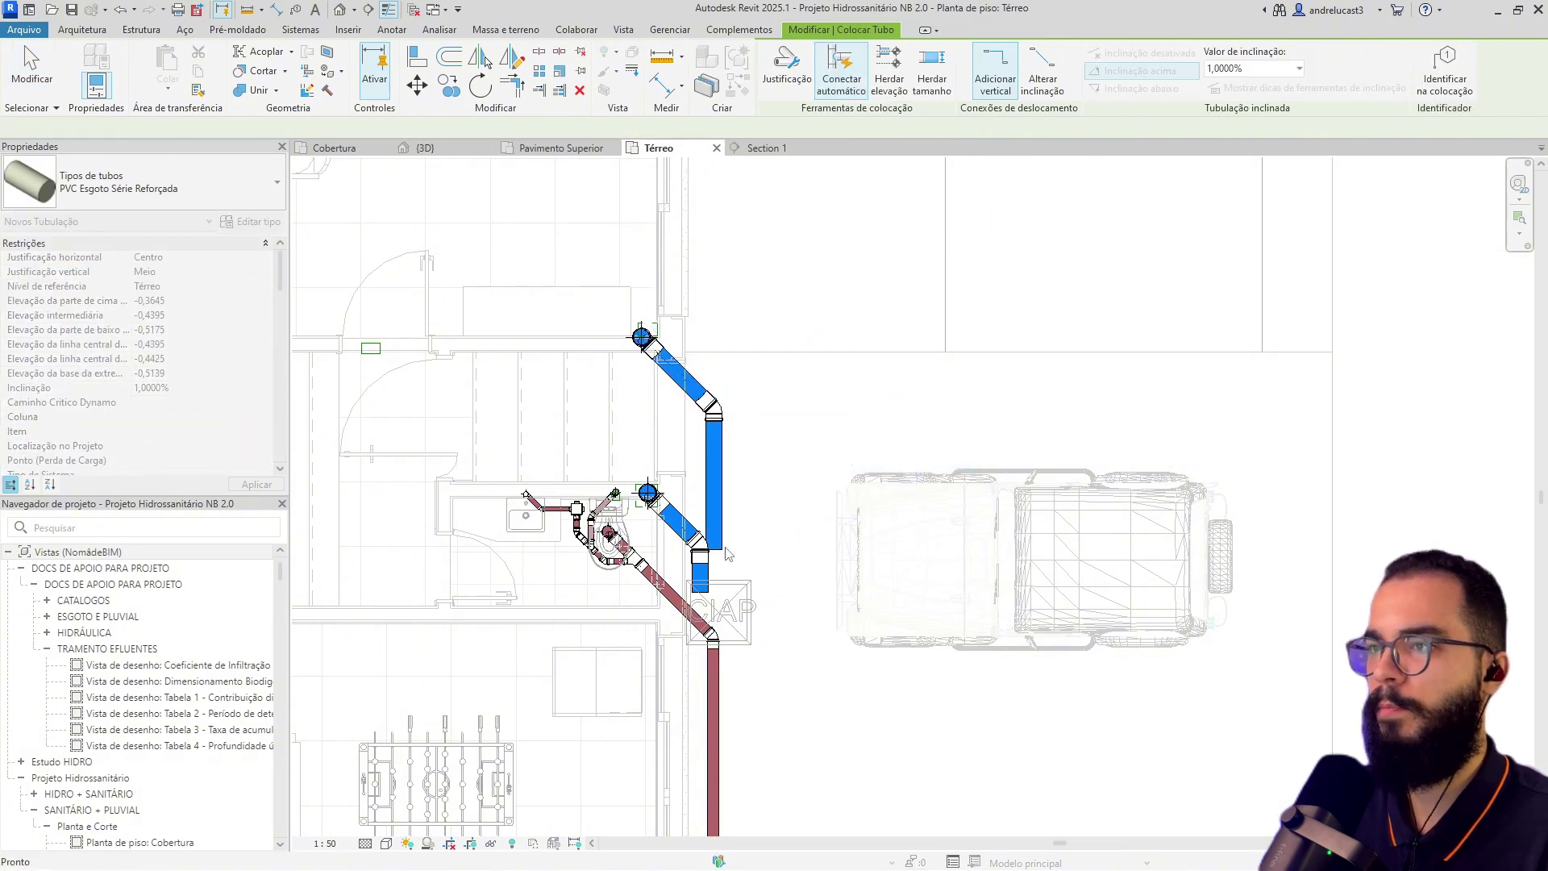
{"action": "key", "text": "Escape"}
{"action": "key", "text": "Escape"}
Shift the new long pipe away from the house wall and extend its open end into the CIAP box.
{"action": "scroll", "coordinate": [724, 547], "scroll_direction": "up", "scroll_amount": 3}
{"action": "left_click_drag", "start_coordinate": [715, 433], "coordinate": [773, 458]}
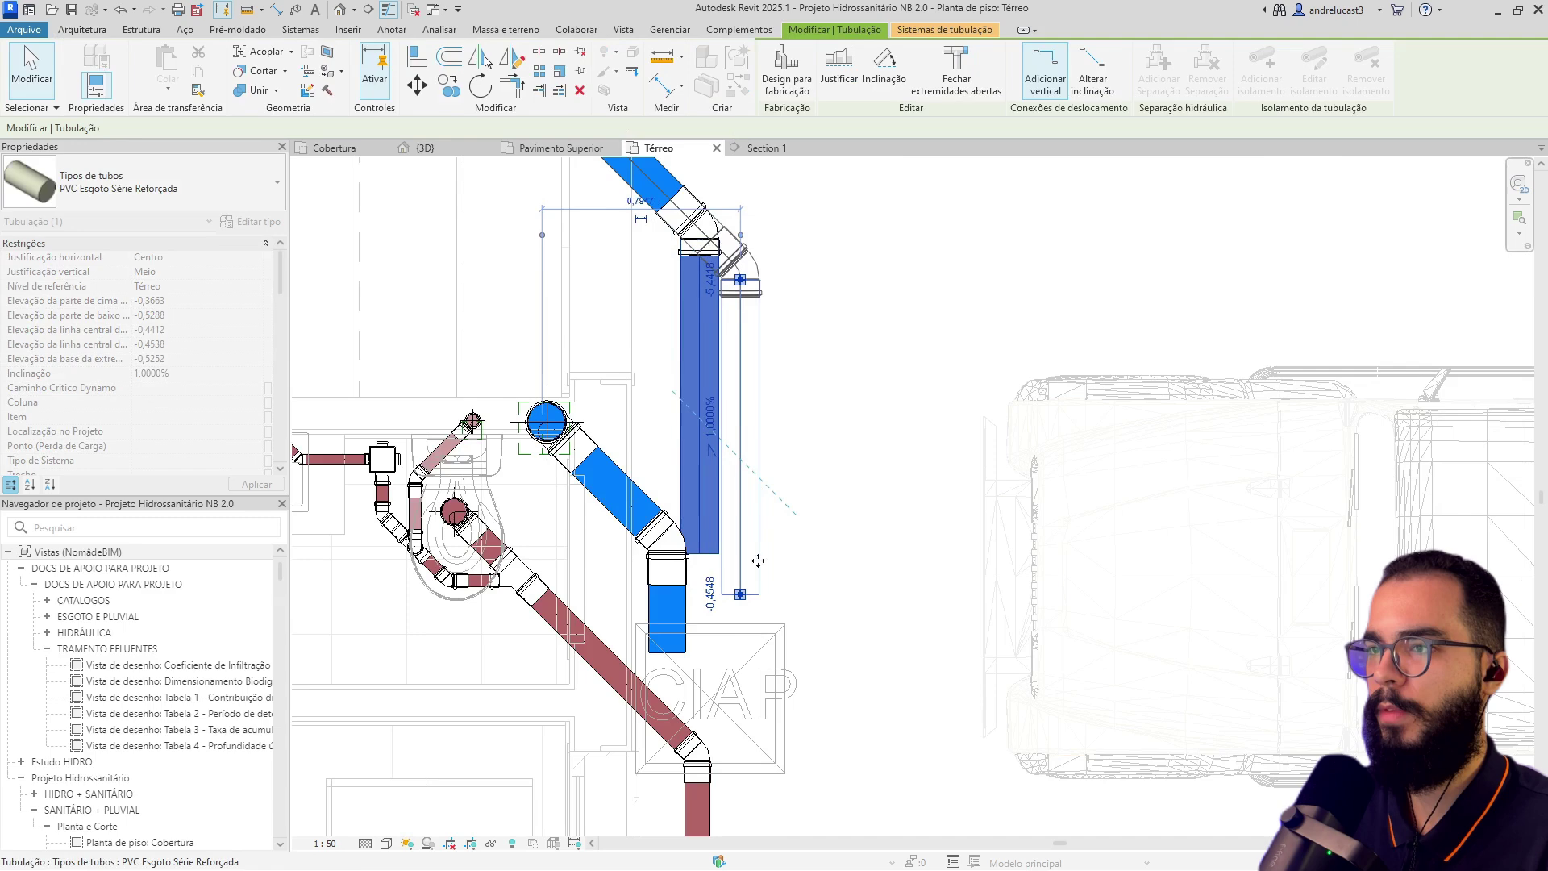
{"action": "left_click_drag", "start_coordinate": [741, 595], "coordinate": [740, 645]}
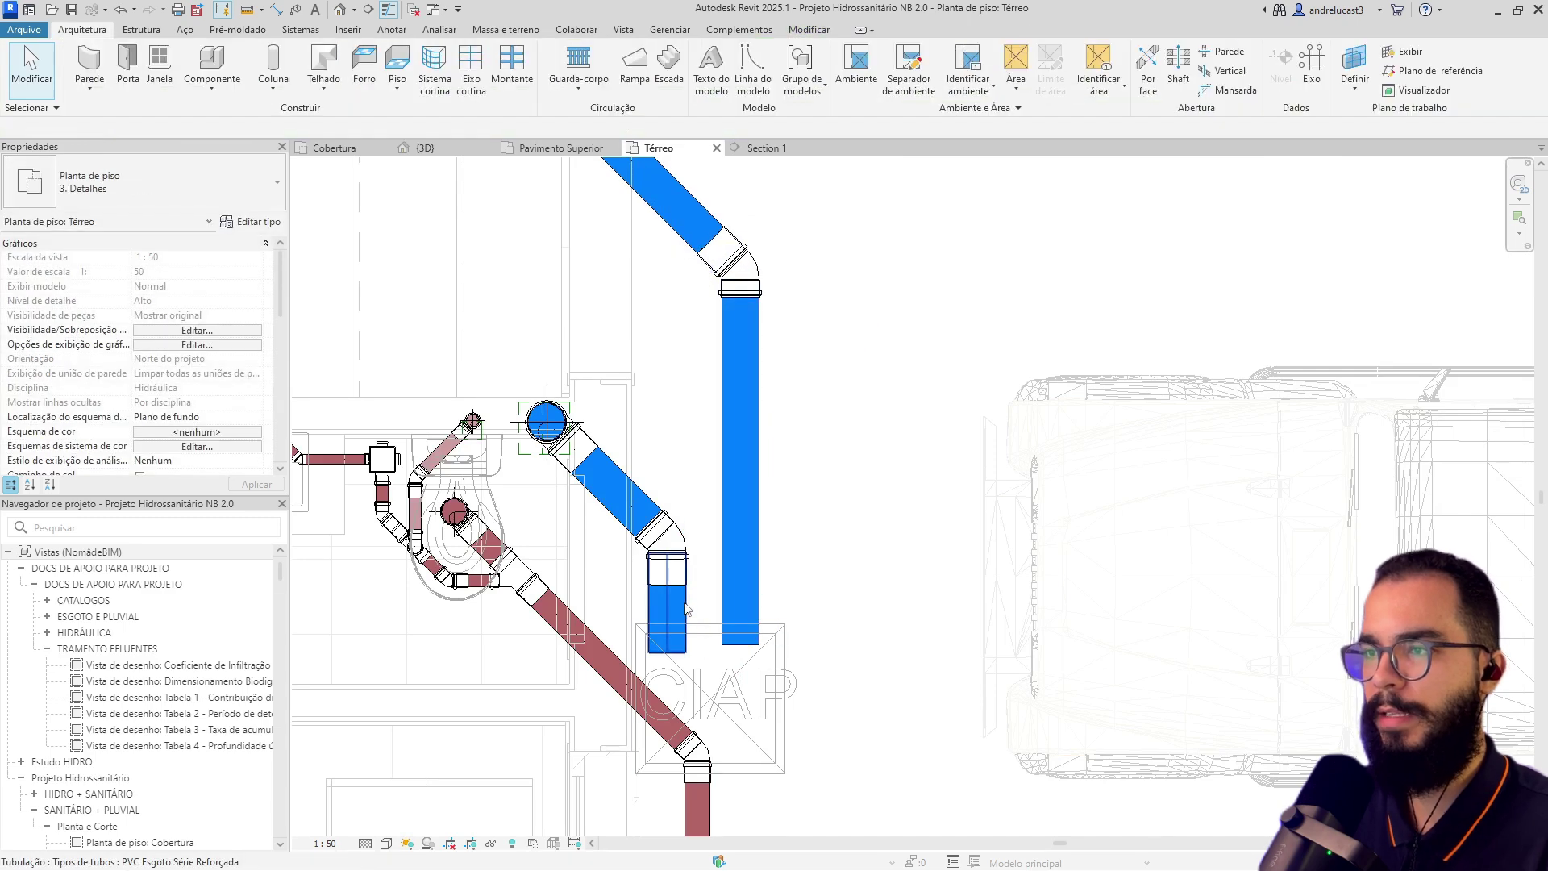
Nudge the short lower pipe toward the long one and align both pipes' open ends inside the CIAP box.
{"action": "left_click", "coordinate": [681, 629]}
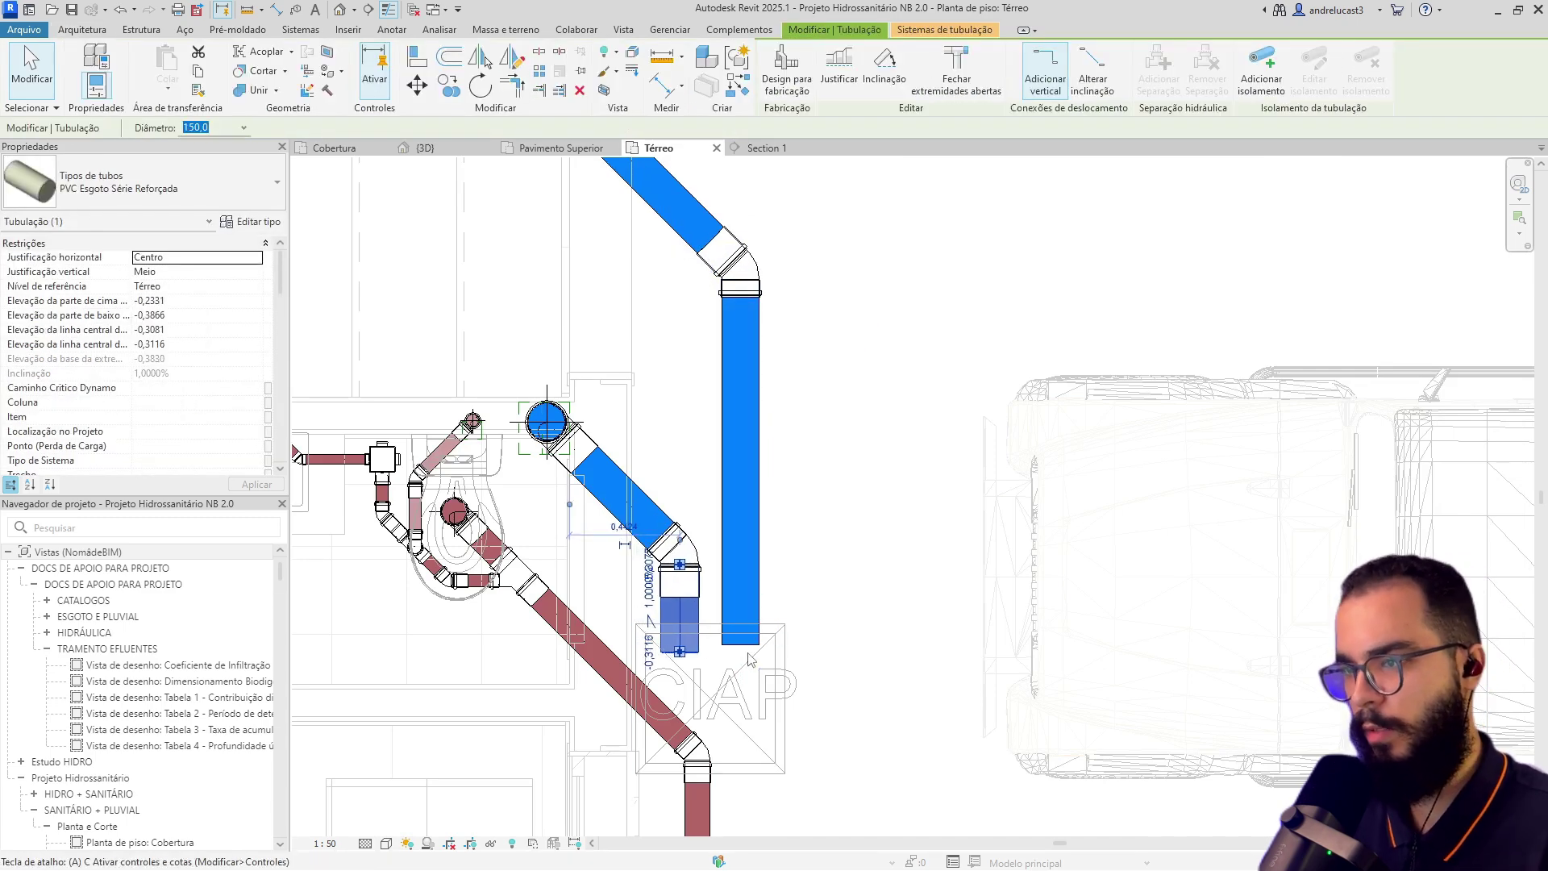
{"action": "key", "text": "l"}
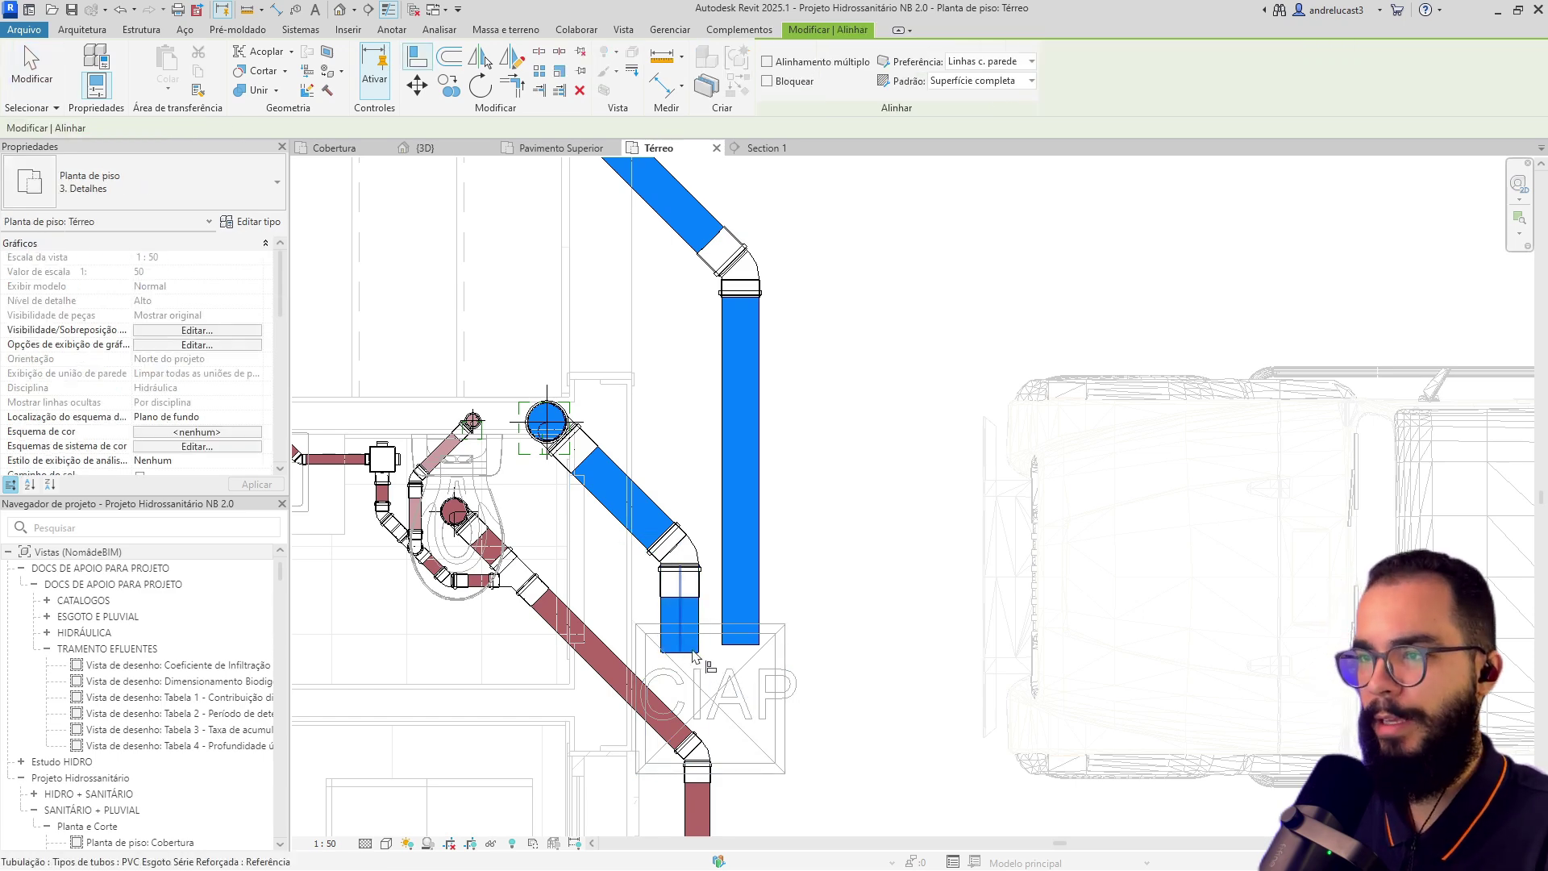
{"action": "scroll", "coordinate": [742, 635], "scroll_direction": "up", "scroll_amount": 3}
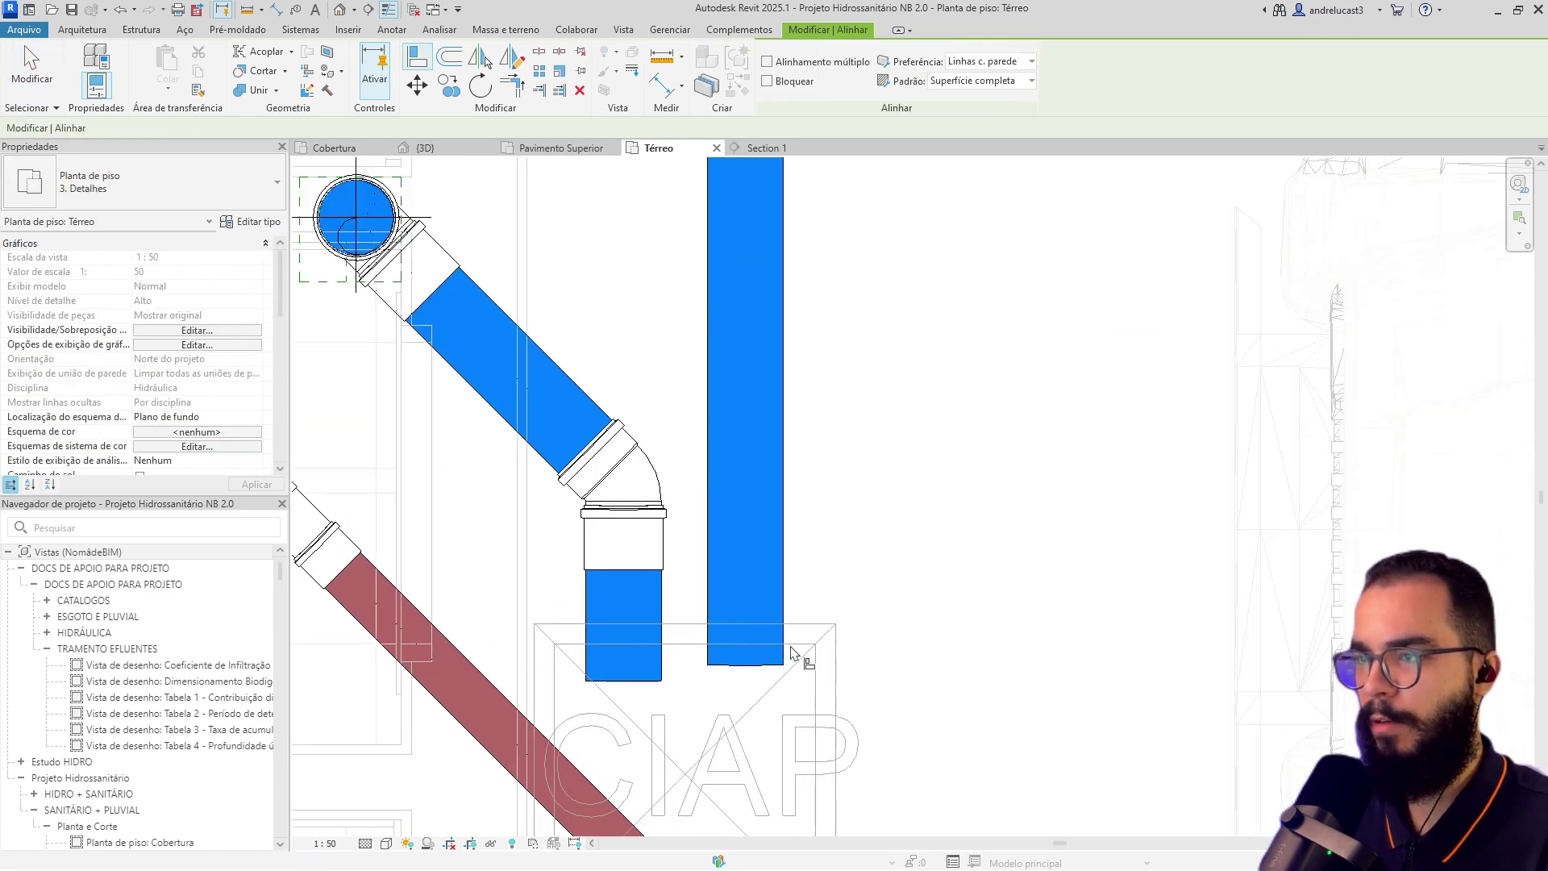
{"action": "left_click", "coordinate": [766, 665]}
{"action": "left_click", "coordinate": [632, 680]}
{"action": "key", "text": "Escape"}
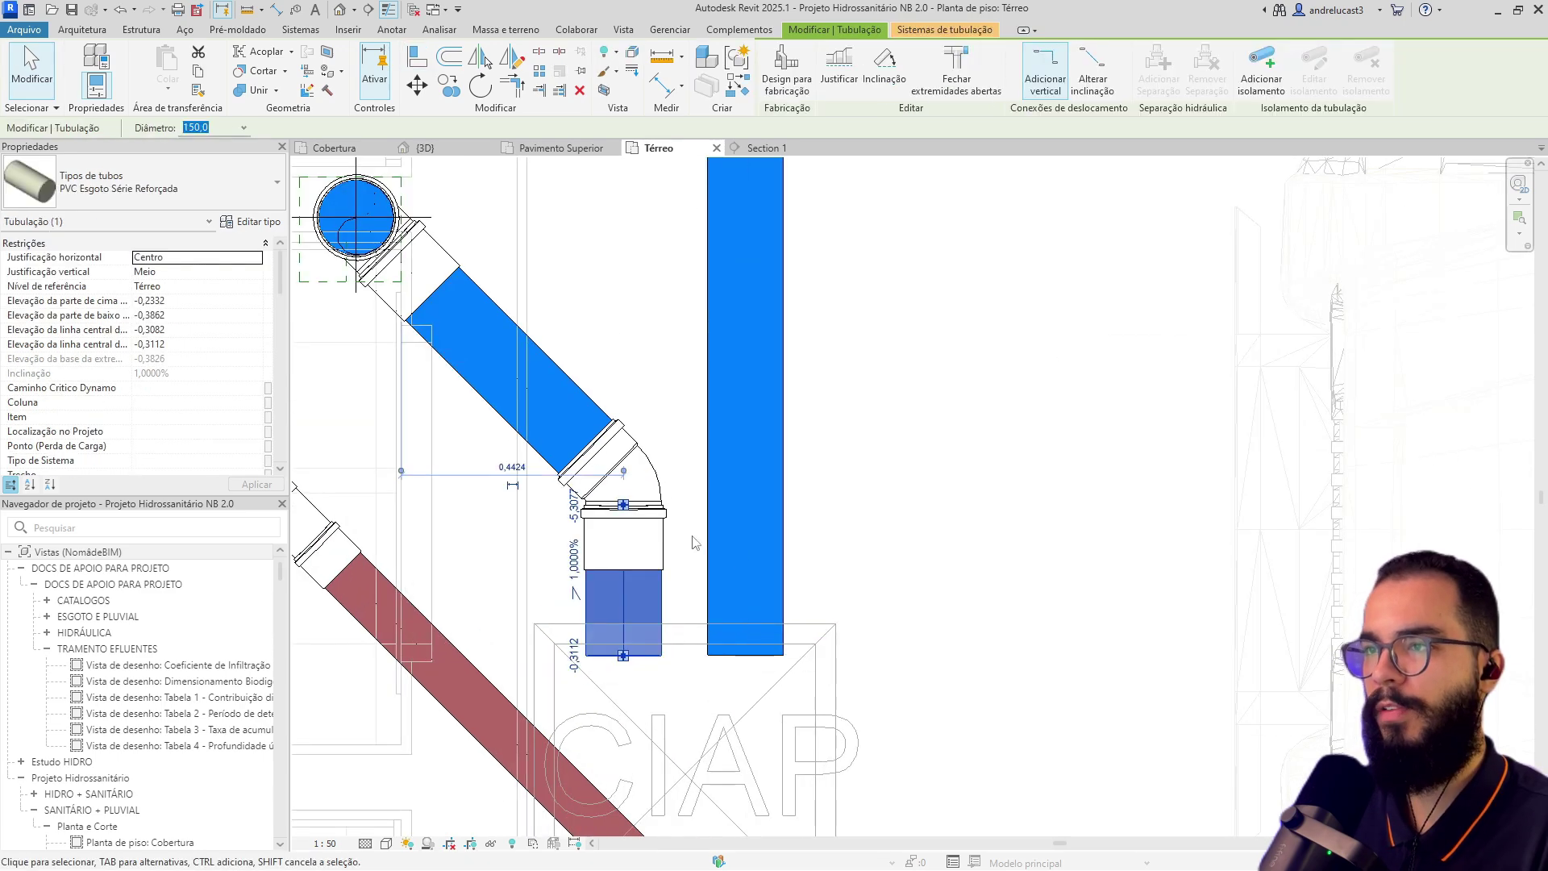
Isolate the CIAP box in a cropped 3D view and inspect how the rainwater pipes enter it from several sides.
{"action": "scroll", "coordinate": [690, 524], "scroll_direction": "down", "scroll_amount": 3}
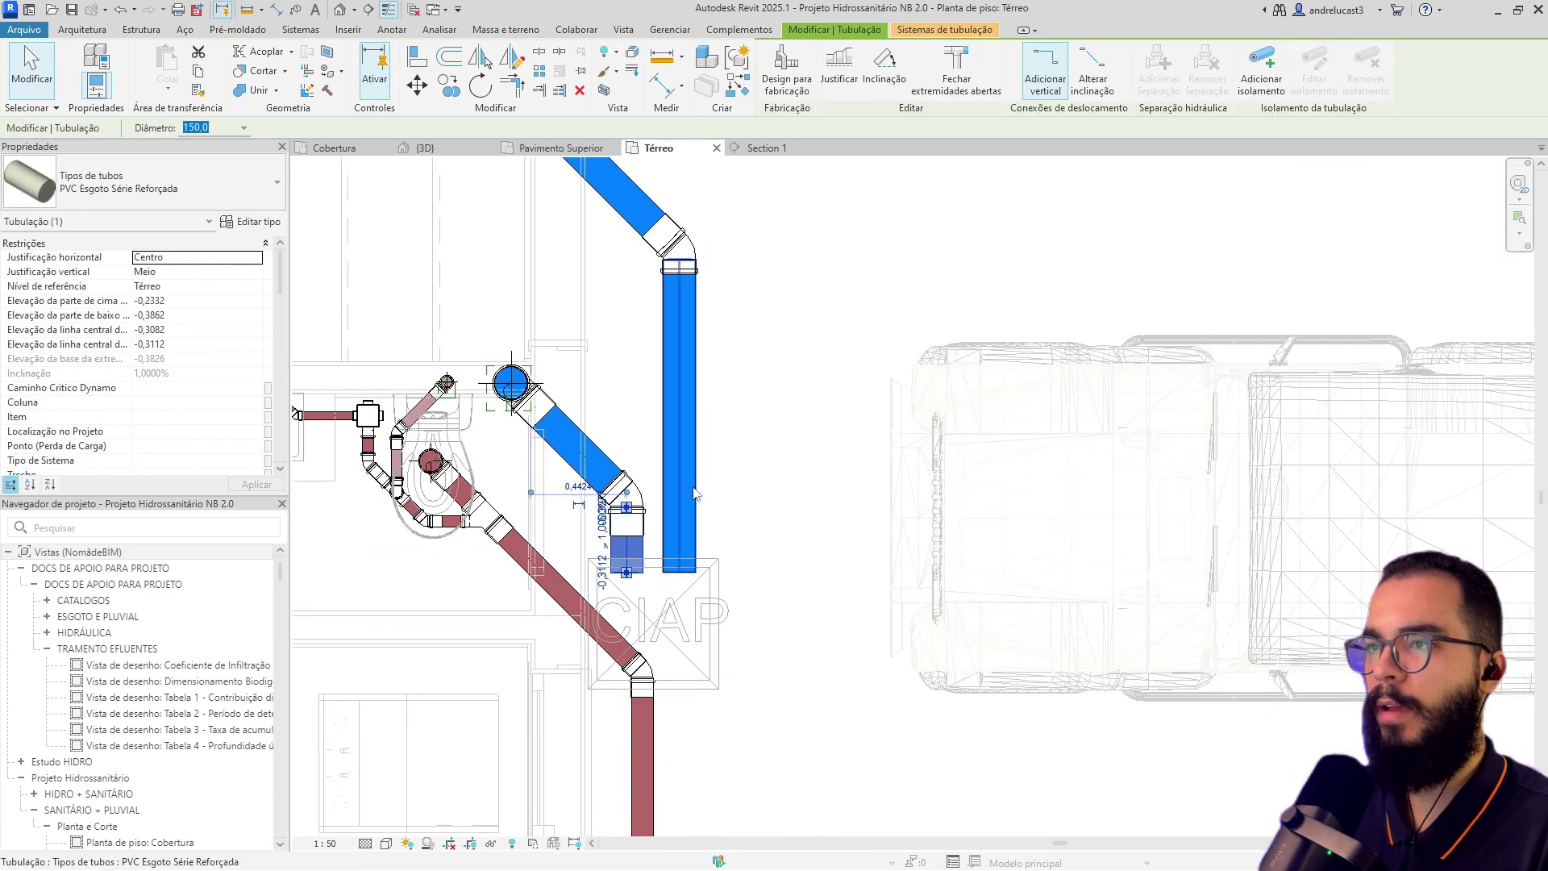
{"action": "left_click", "coordinate": [680, 248]}
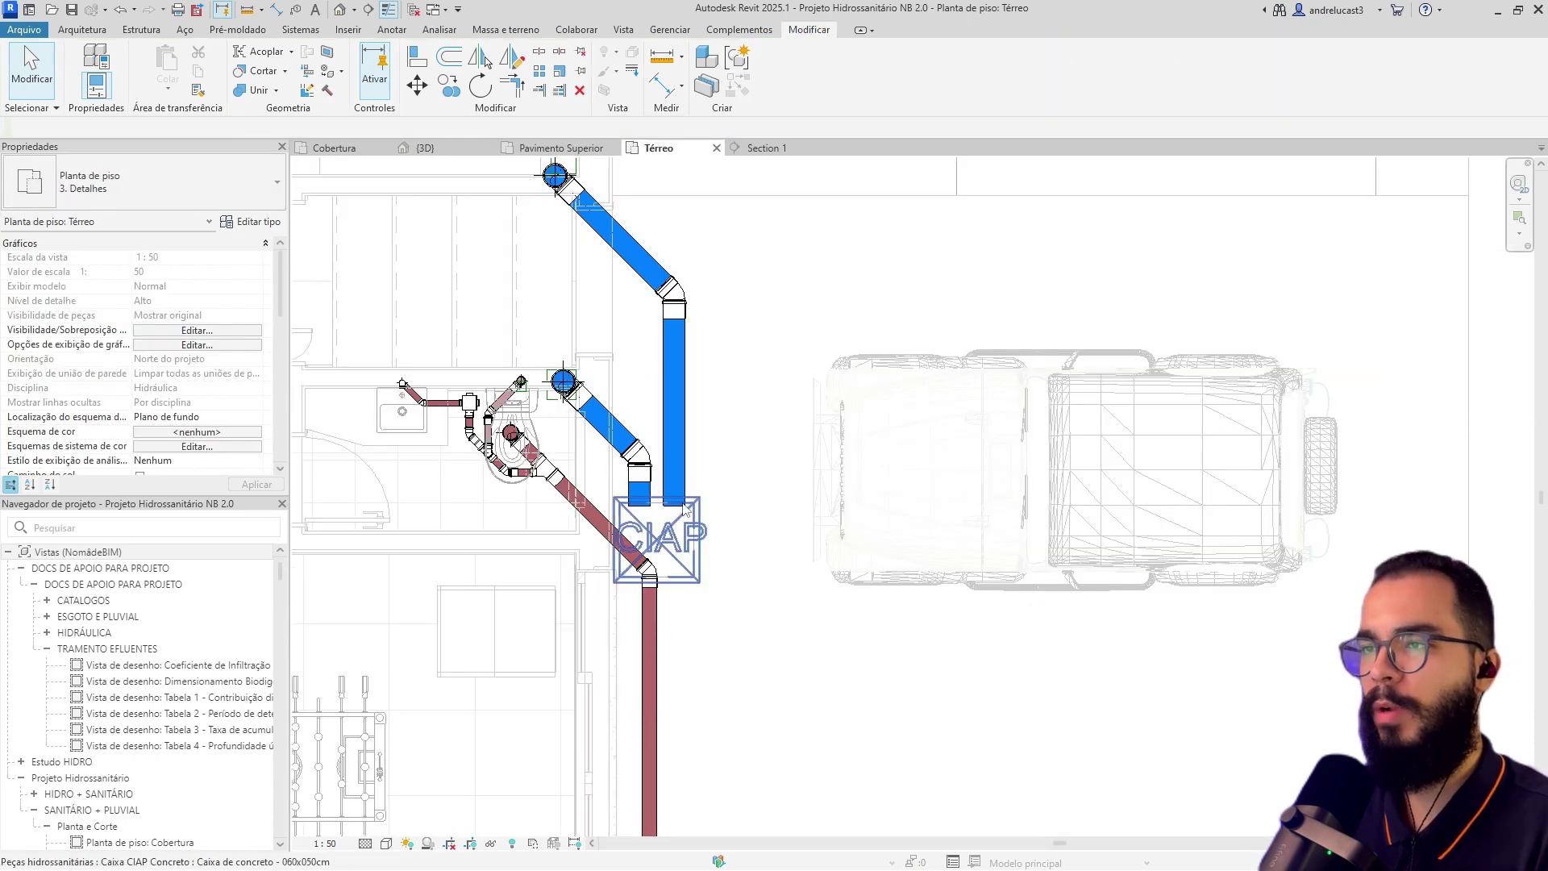
{"action": "left_click", "coordinate": [689, 505]}
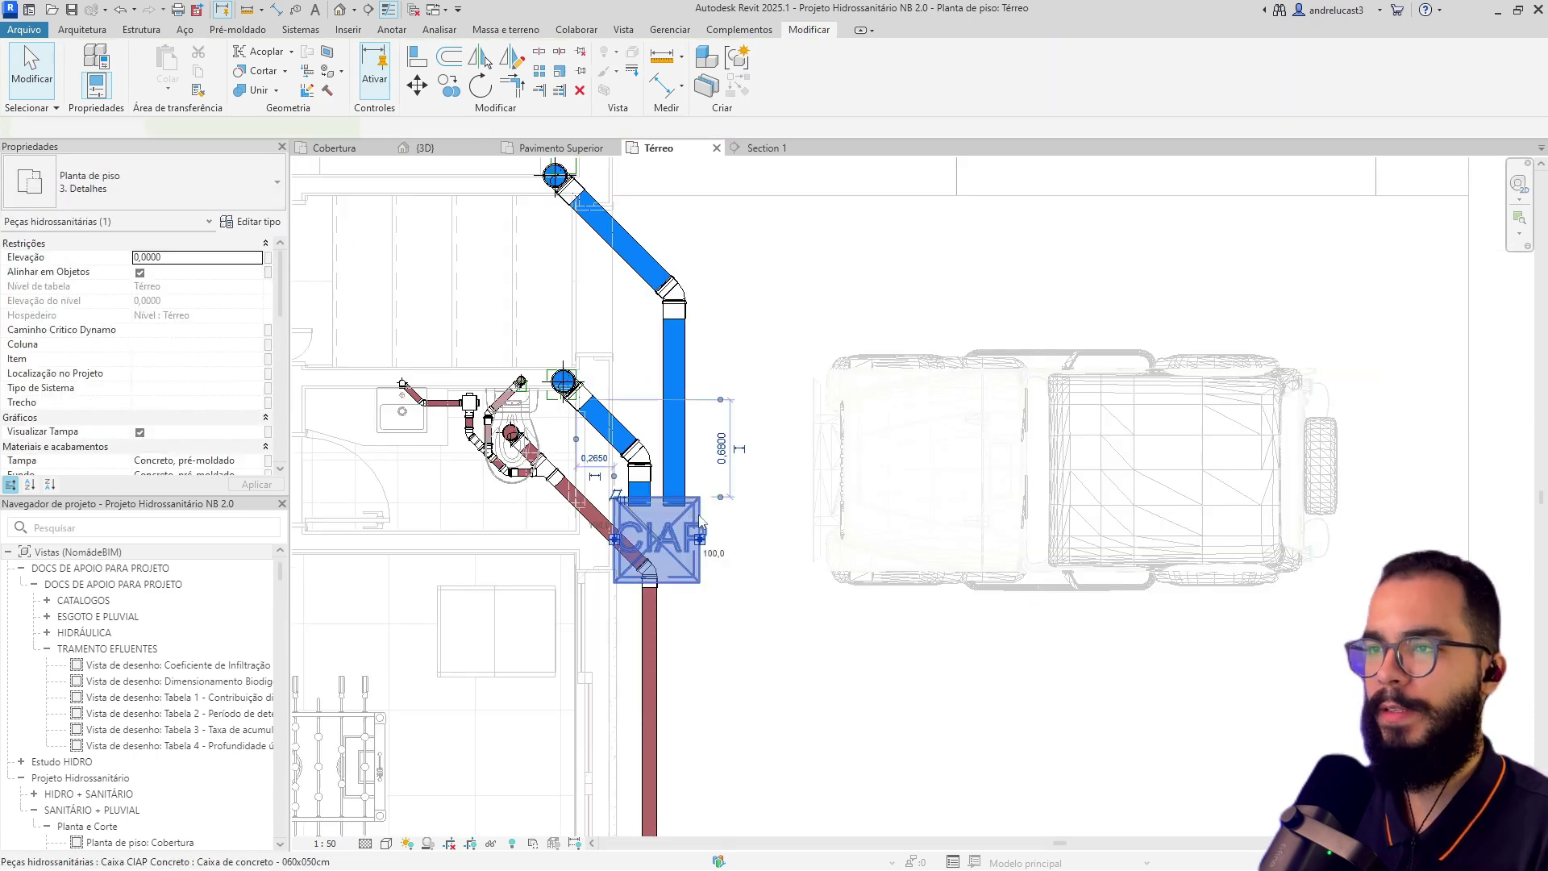
{"action": "key", "text": "Escape"}
{"action": "left_click", "coordinate": [684, 561]}
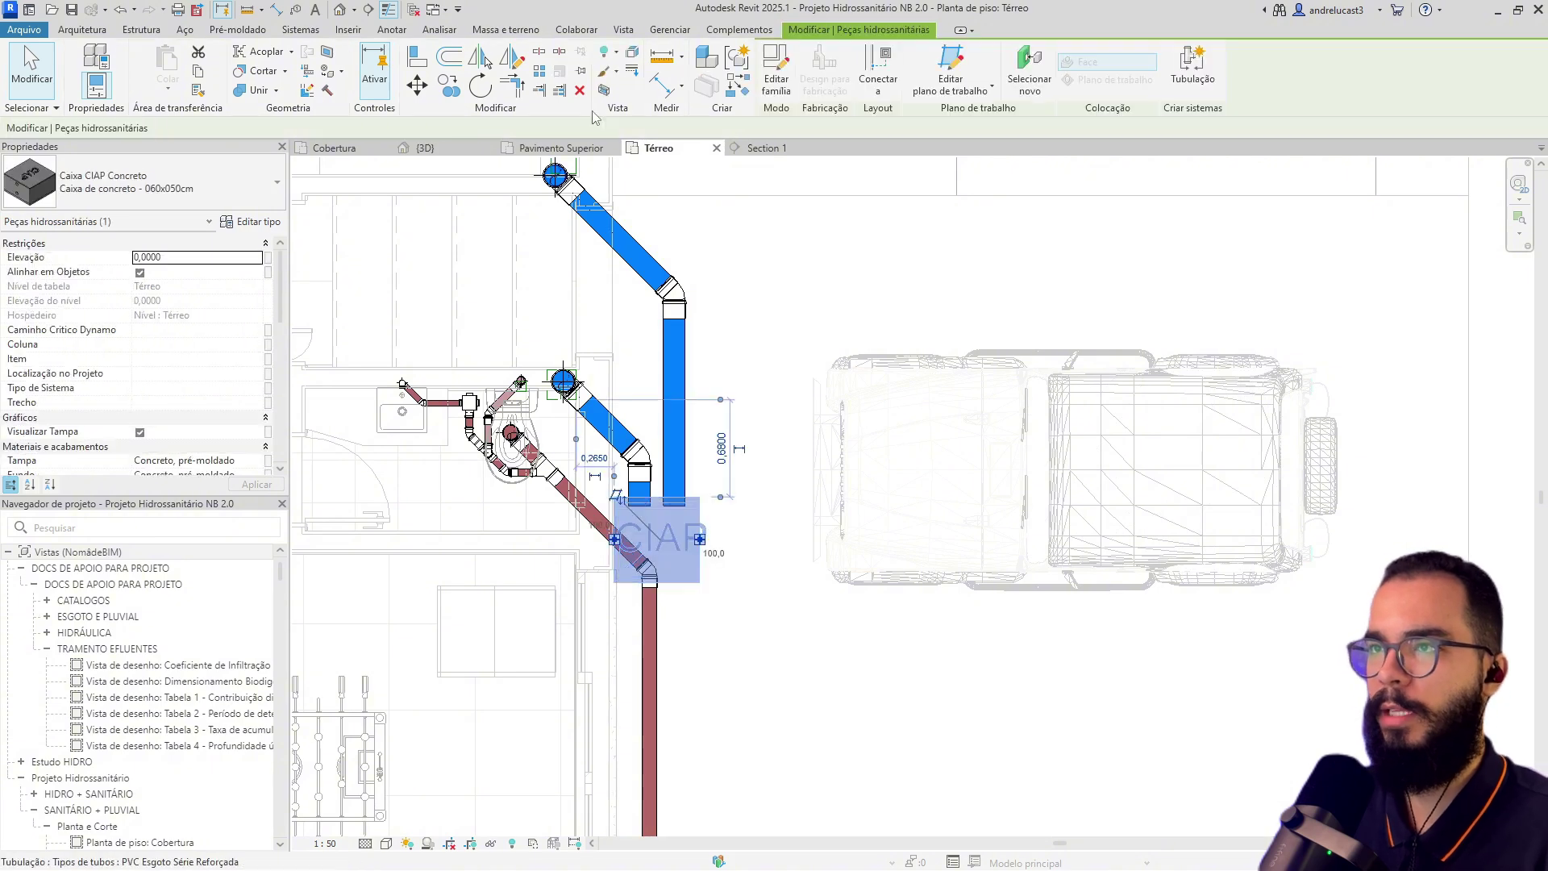
{"action": "left_click", "coordinate": [603, 90]}
{"action": "middle_click_drag", "start_coordinate": [838, 266], "coordinate": [964, 404], "text": "shift"}
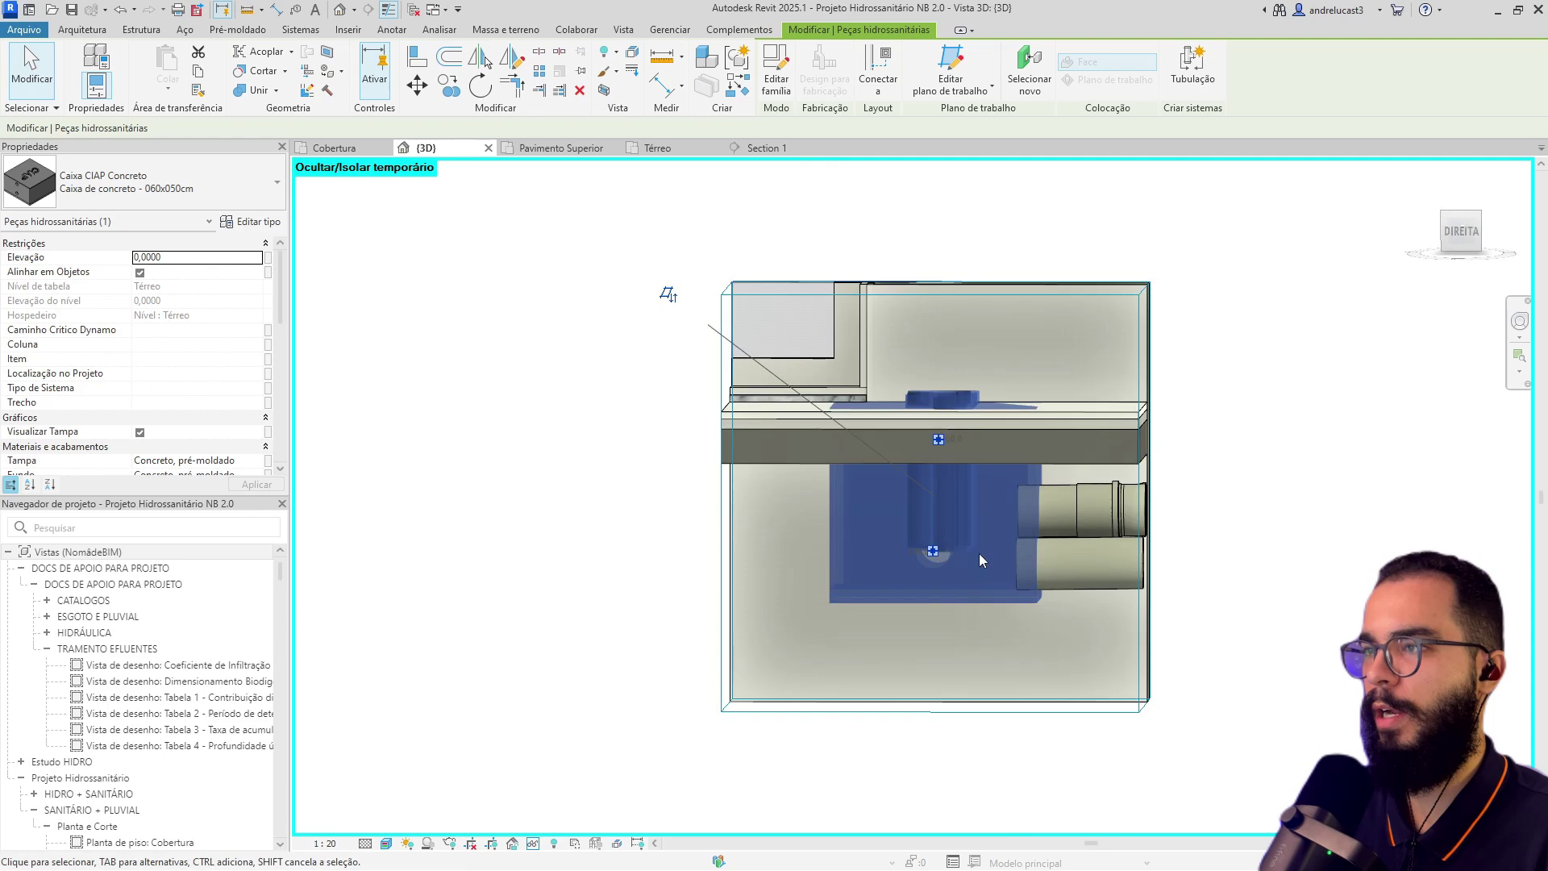
{"action": "middle_click_drag", "start_coordinate": [978, 553], "coordinate": [685, 500], "text": "shift"}
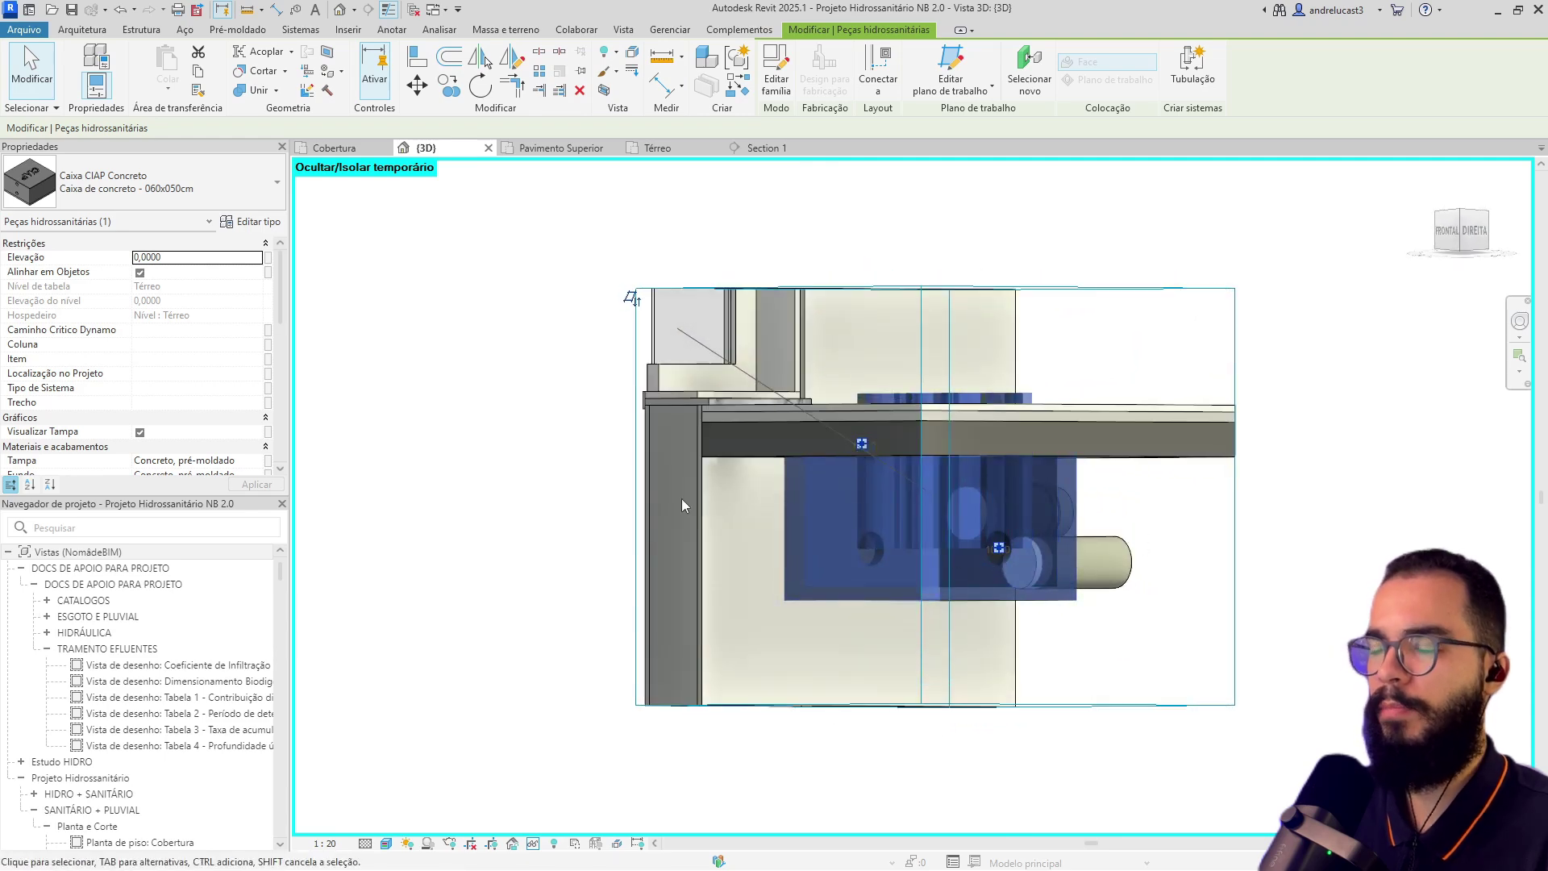
{"action": "middle_click_drag", "start_coordinate": [870, 560], "coordinate": [867, 605], "text": "shift"}
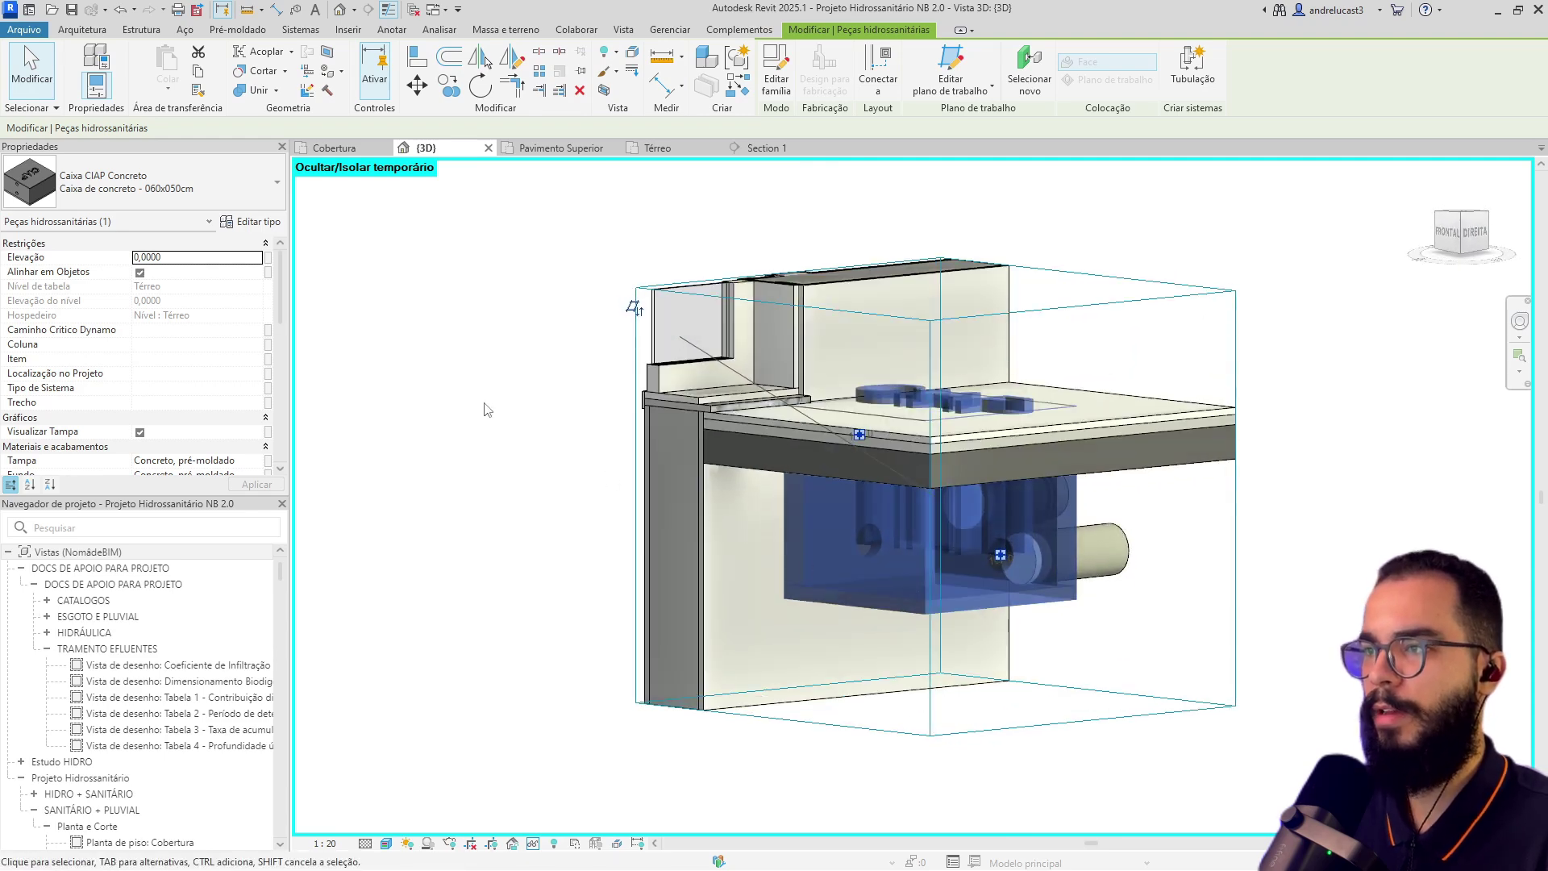
Create a section through the CIAP box alongside the long rainwater pipe in the Térreo plan and open its view.
{"action": "left_click", "coordinate": [334, 148]}
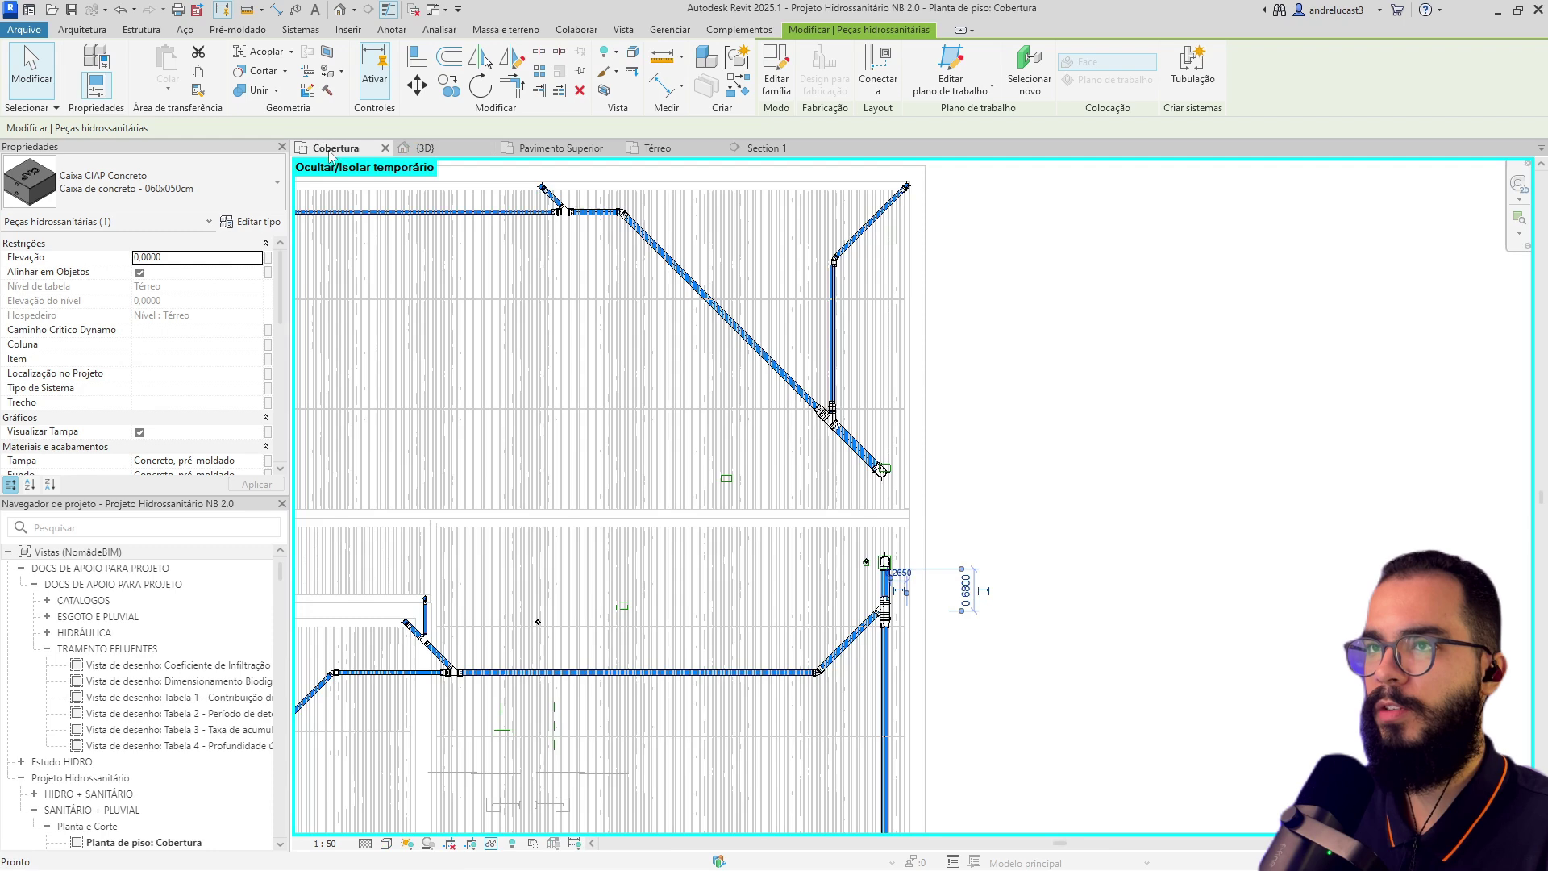
{"action": "left_click", "coordinate": [655, 148]}
{"action": "key", "text": "s"}
{"action": "key", "text": "e"}
{"action": "left_click", "coordinate": [690, 523]}
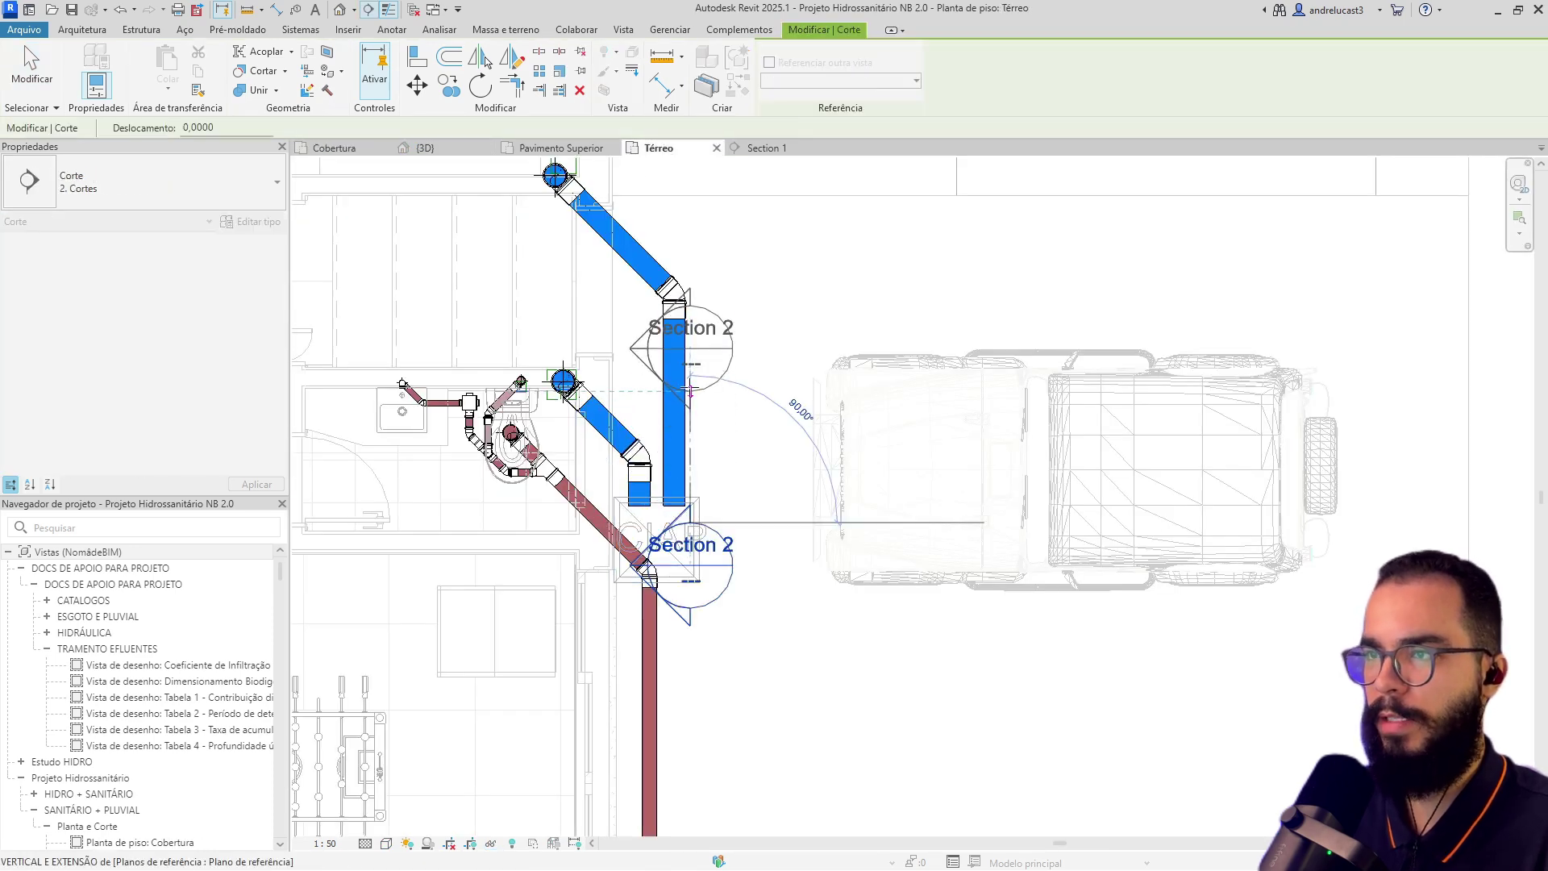
{"action": "left_click", "coordinate": [690, 391]}
{"action": "scroll", "coordinate": [565, 466], "scroll_direction": "down", "scroll_amount": 1}
{"action": "key", "text": "Escape"}
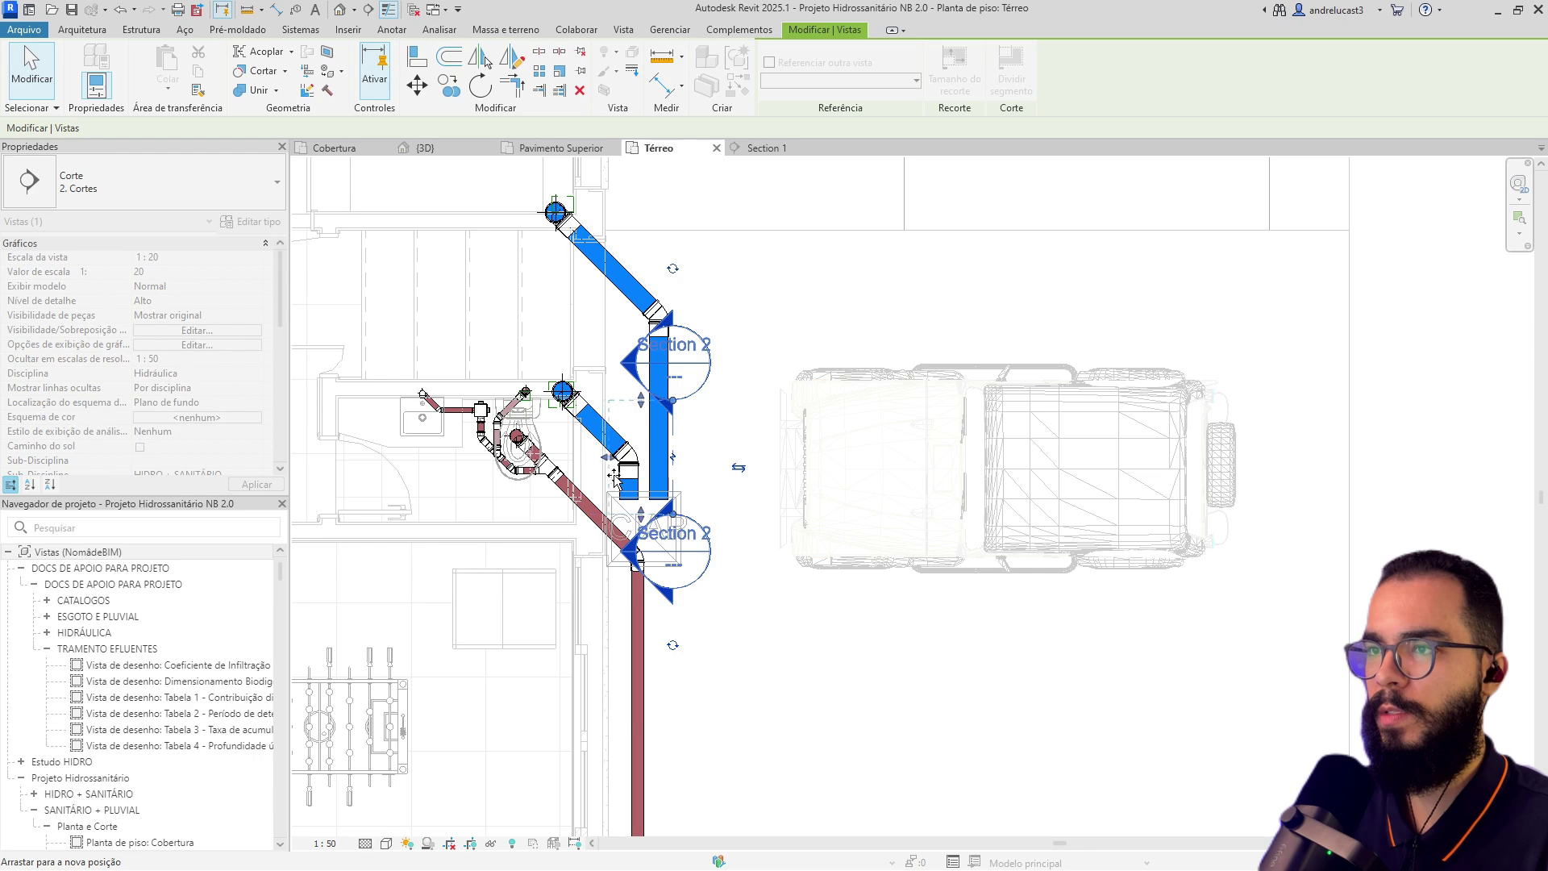
{"action": "right_click", "coordinate": [670, 402]}
{"action": "left_click", "coordinate": [748, 508]}
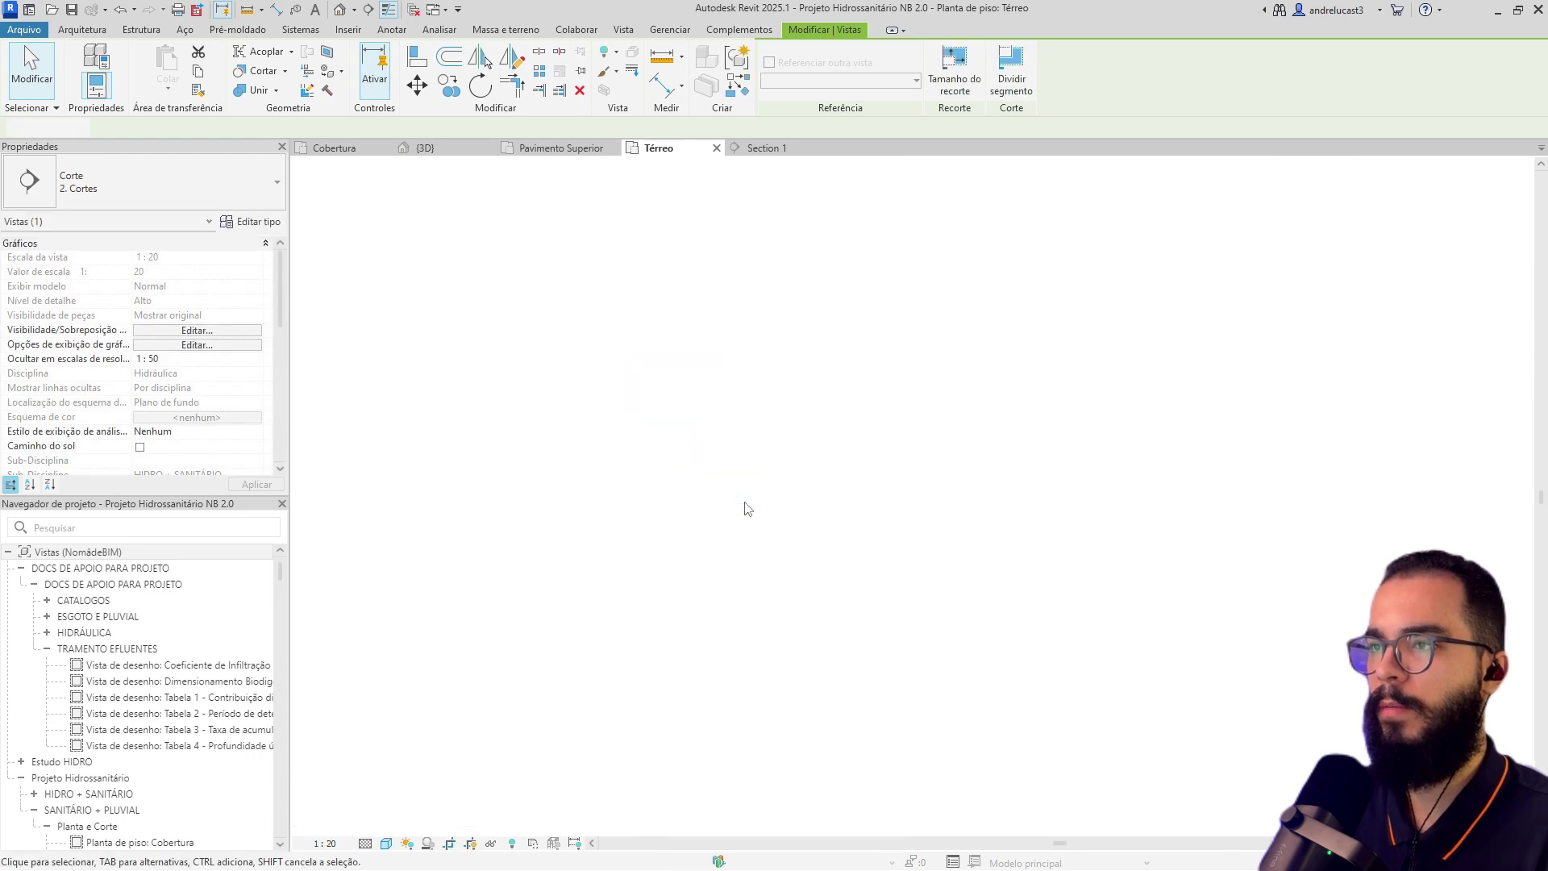
Raise the long rainwater pipe level with the short one in the section and nudge both runs higher.
{"action": "left_click", "coordinate": [960, 474]}
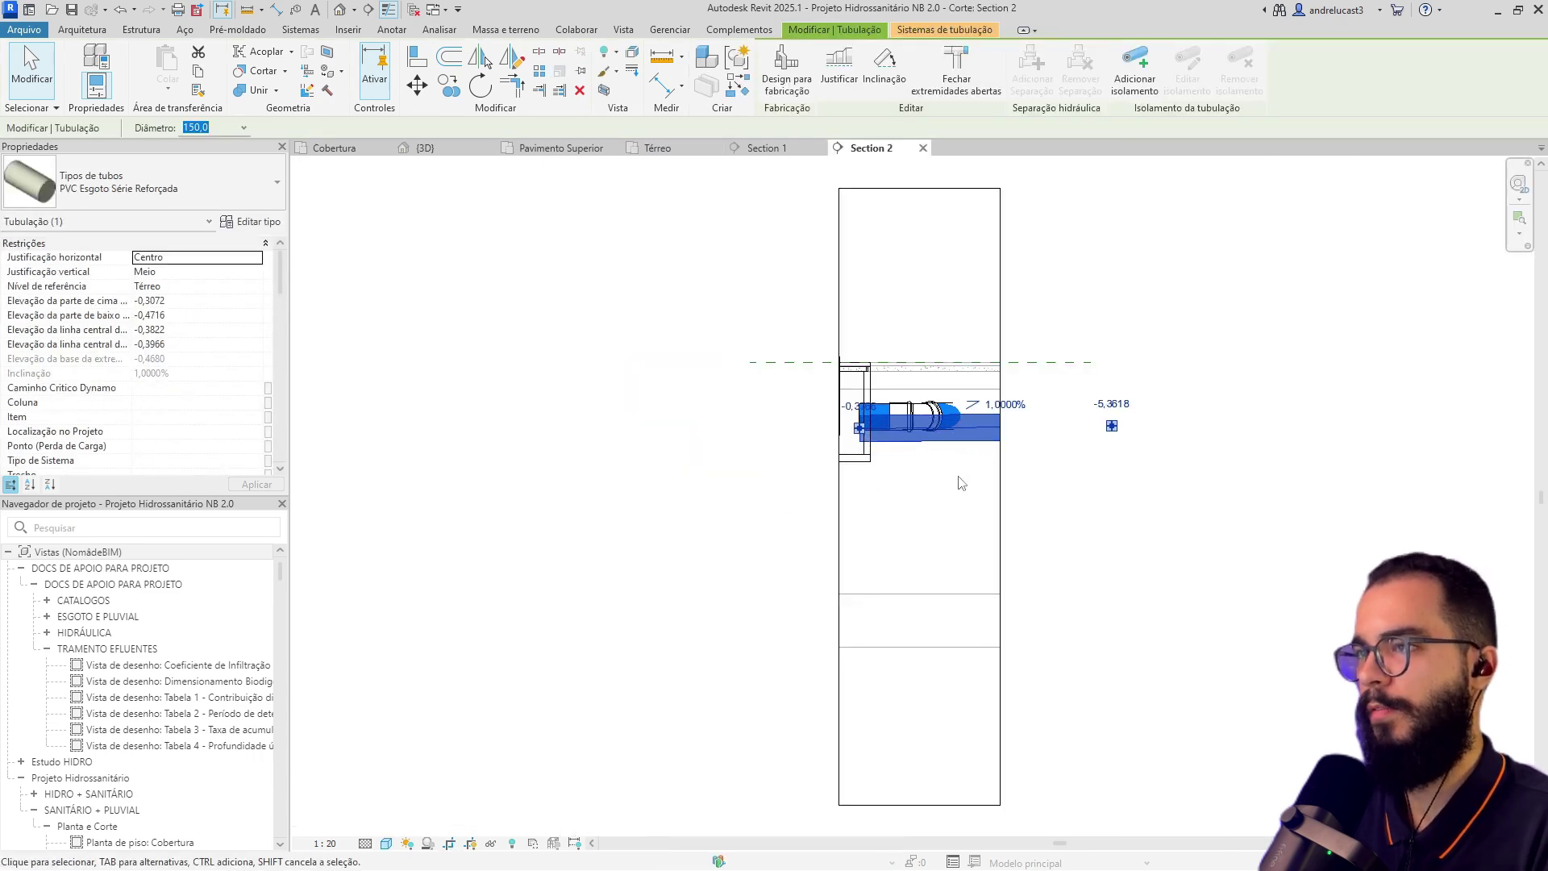
{"action": "left_click_drag", "start_coordinate": [961, 482], "coordinate": [943, 460]}
{"action": "left_click", "coordinate": [897, 441]}
{"action": "key", "text": "Tab"}
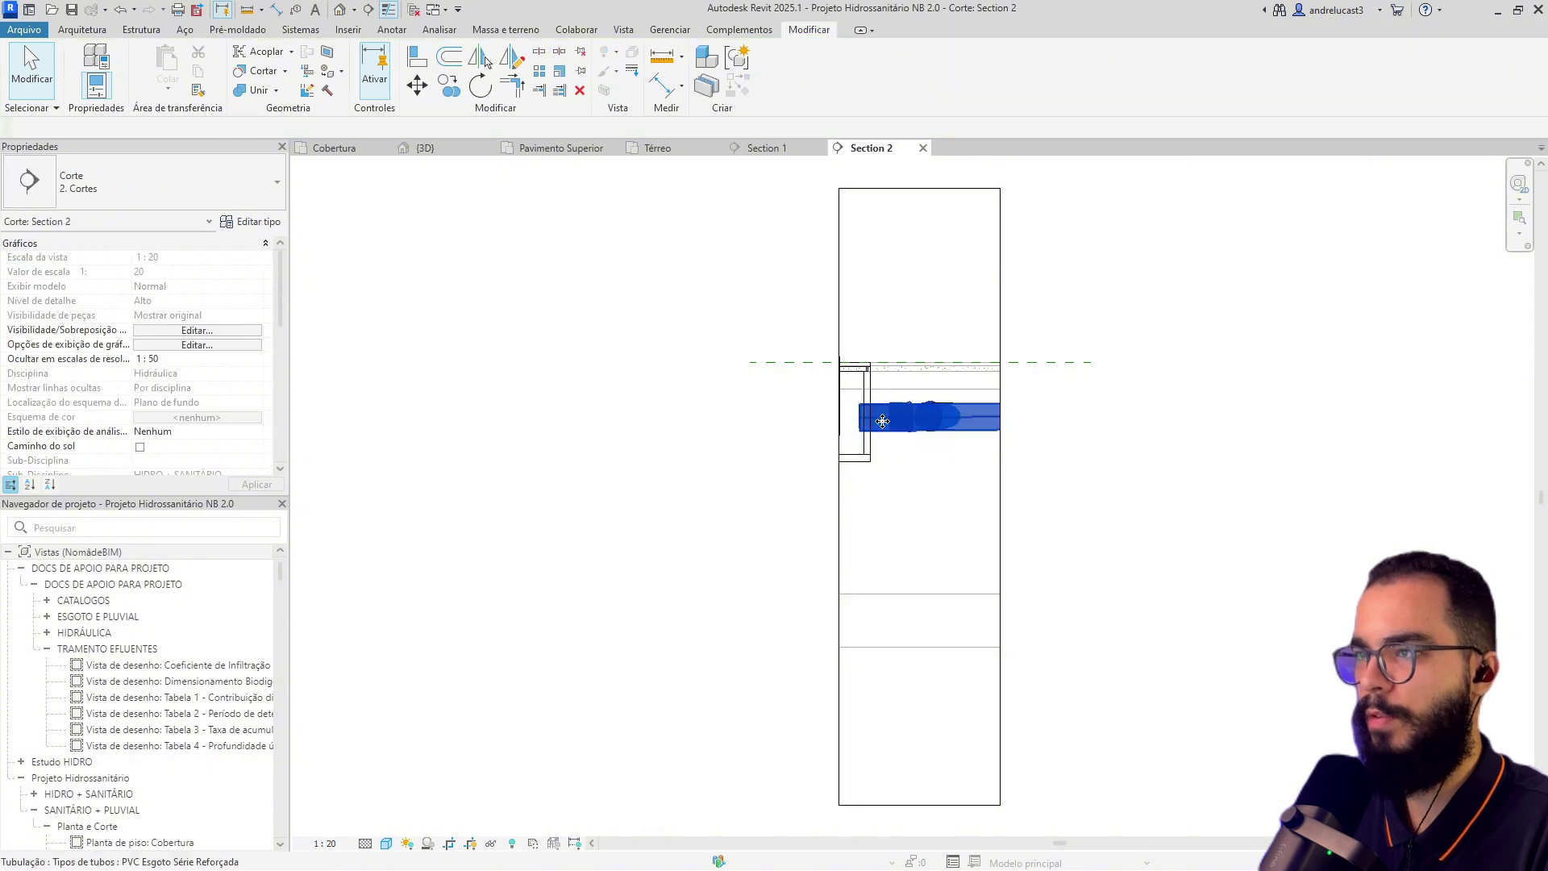
{"action": "left_click", "coordinate": [879, 417]}
{"action": "key", "text": "Up"}
{"action": "key", "text": "Up"}
{"action": "key", "text": "Up"}
{"action": "key", "text": "Up"}
{"action": "left_click", "coordinate": [891, 464]}
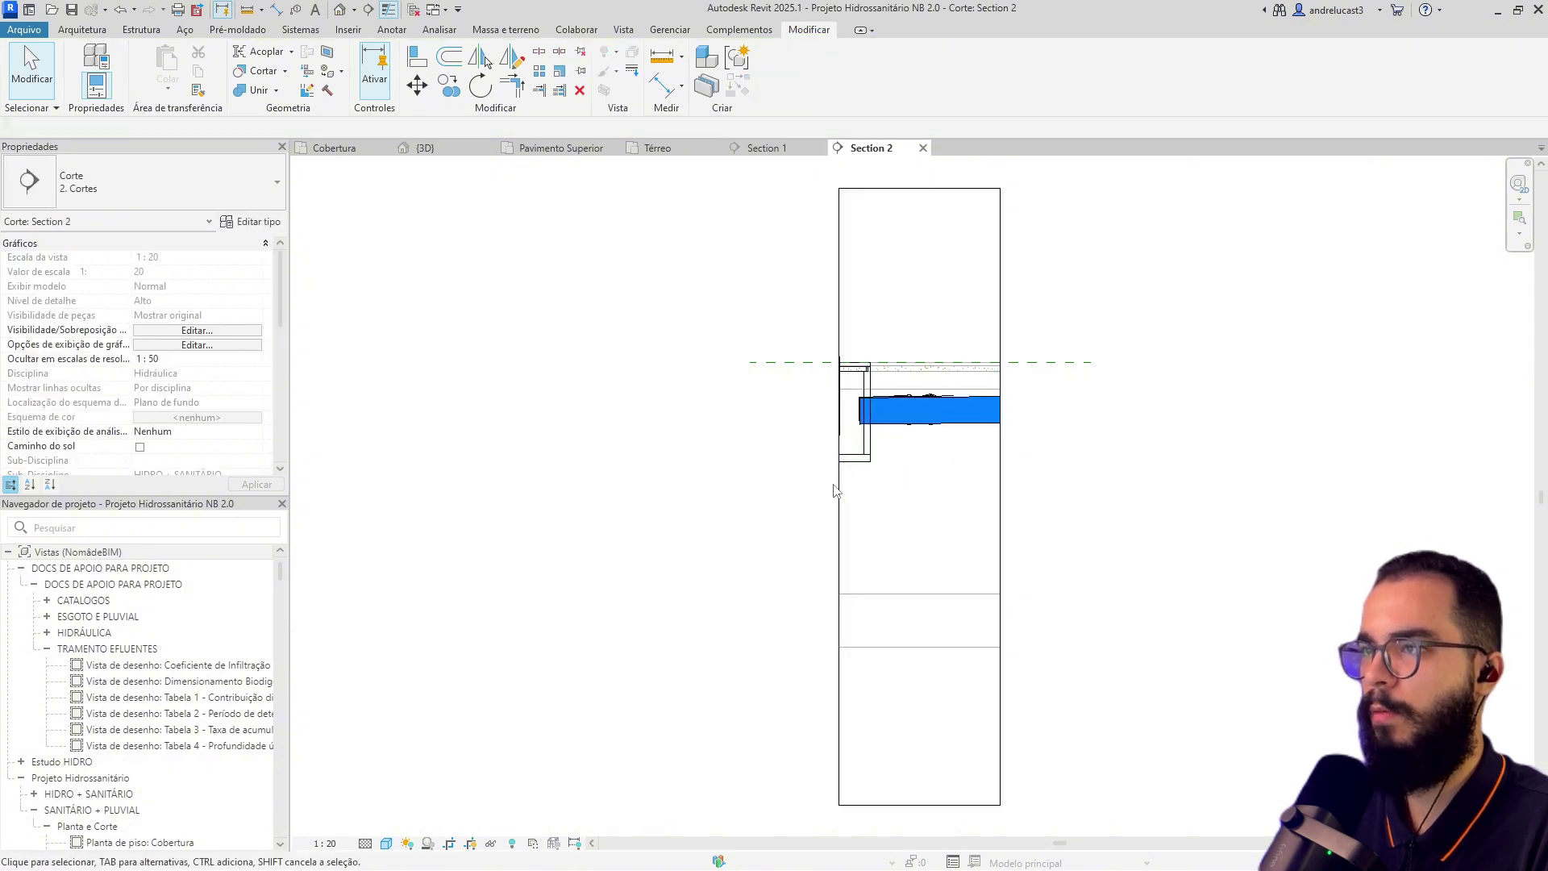
Extend the section's crop region outward beyond the CIAP box.
{"action": "left_click", "coordinate": [839, 483]}
{"action": "left_click_drag", "start_coordinate": [839, 497], "coordinate": [715, 494]}
{"action": "left_click_drag", "start_coordinate": [715, 494], "coordinate": [405, 494]}
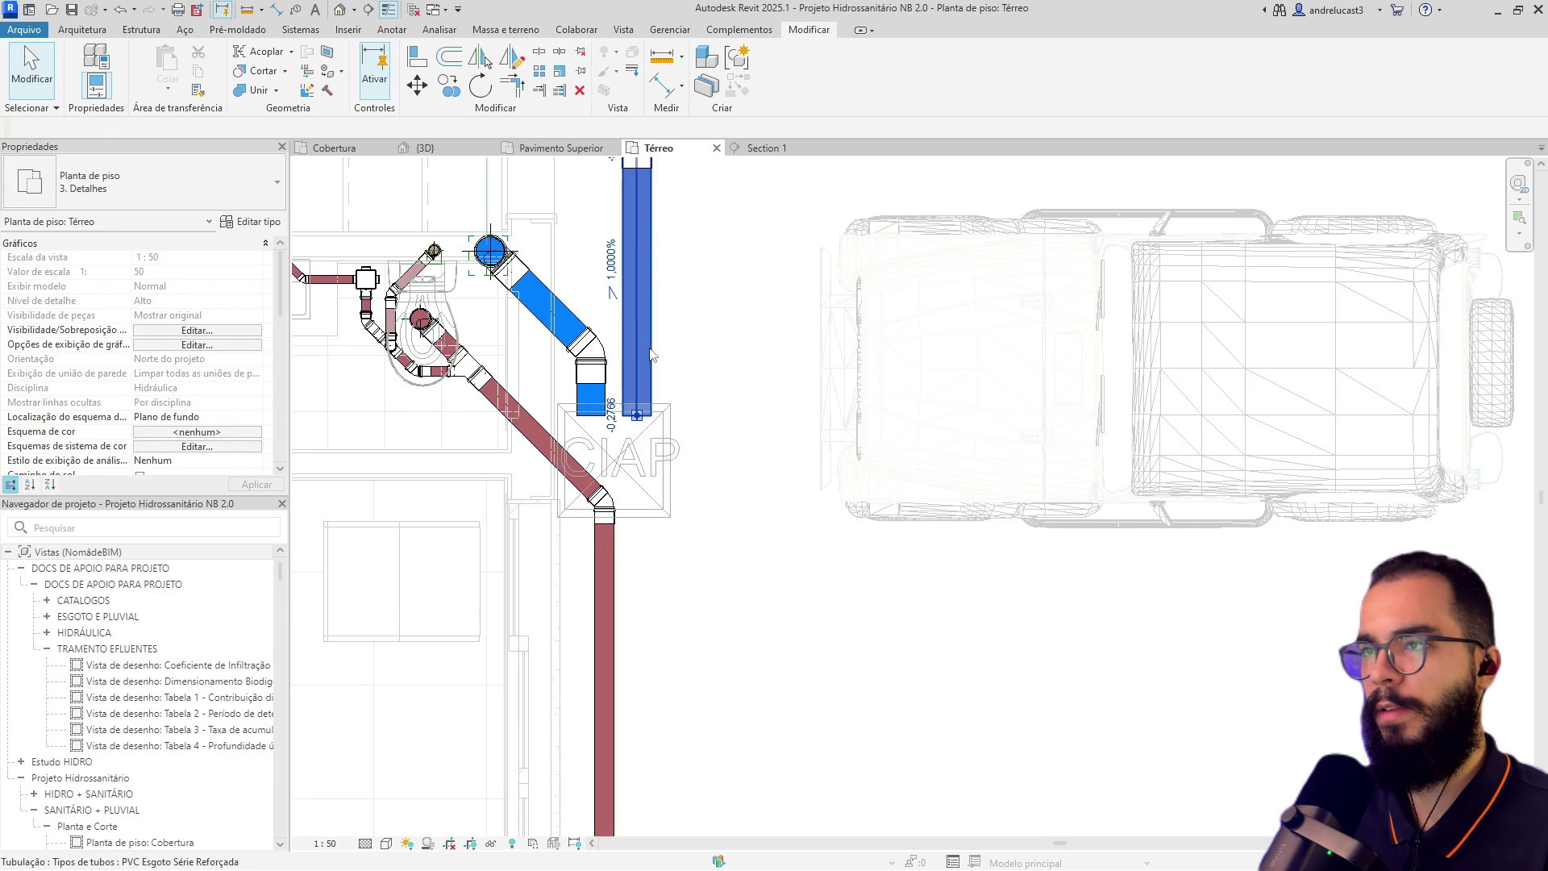
{"action": "key", "text": "p"}
{"action": "key", "text": "i"}
{"action": "left_click", "coordinate": [674, 461]}
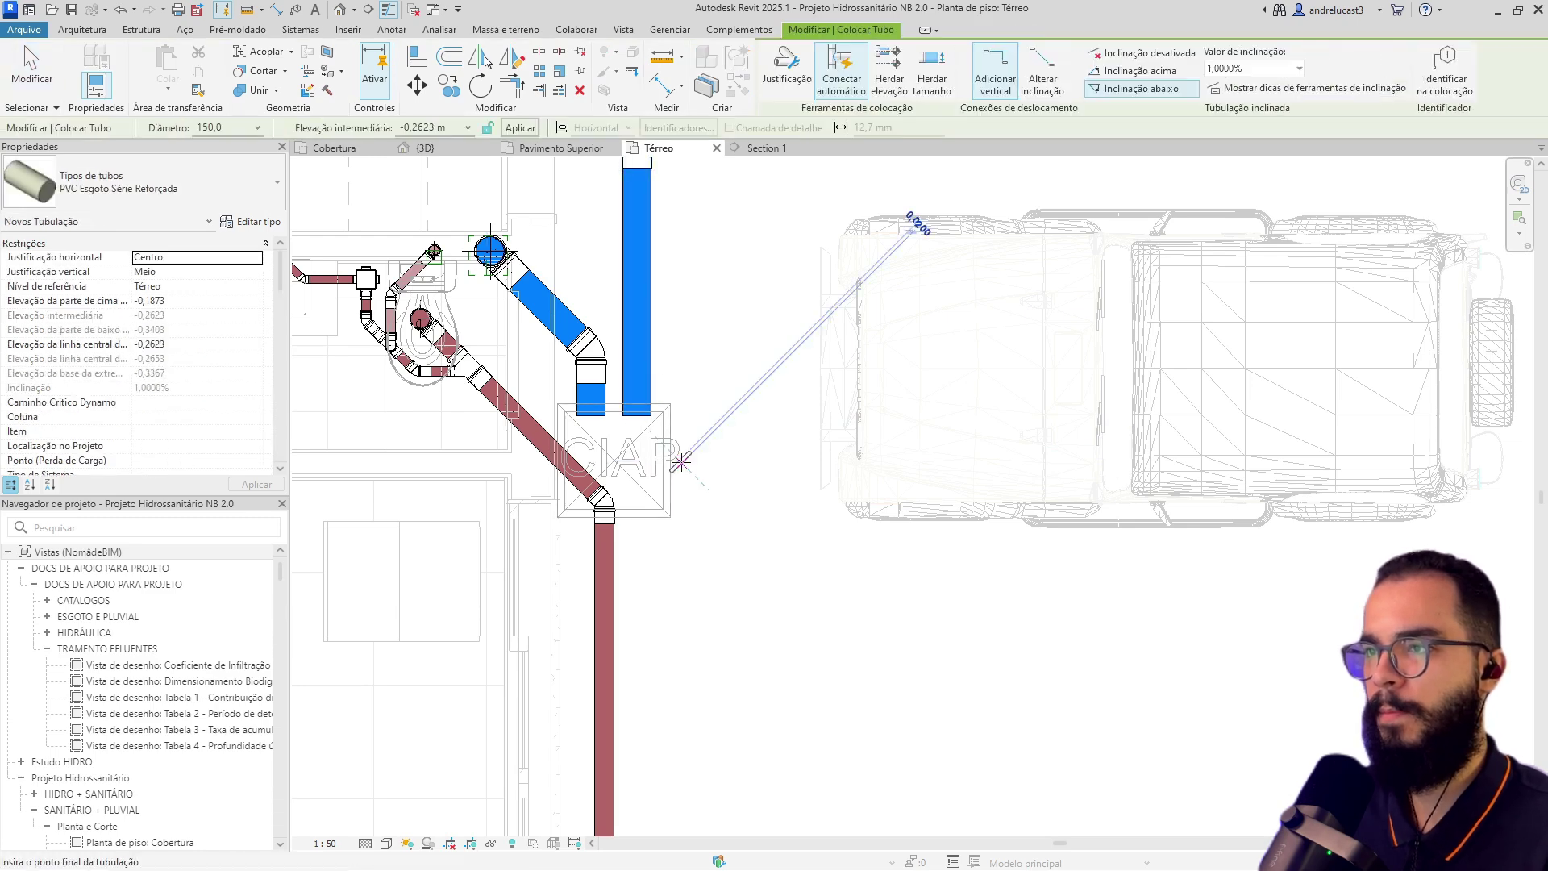
{"action": "left_click", "coordinate": [1133, 459]}
{"action": "key", "text": "ctrl+z"}
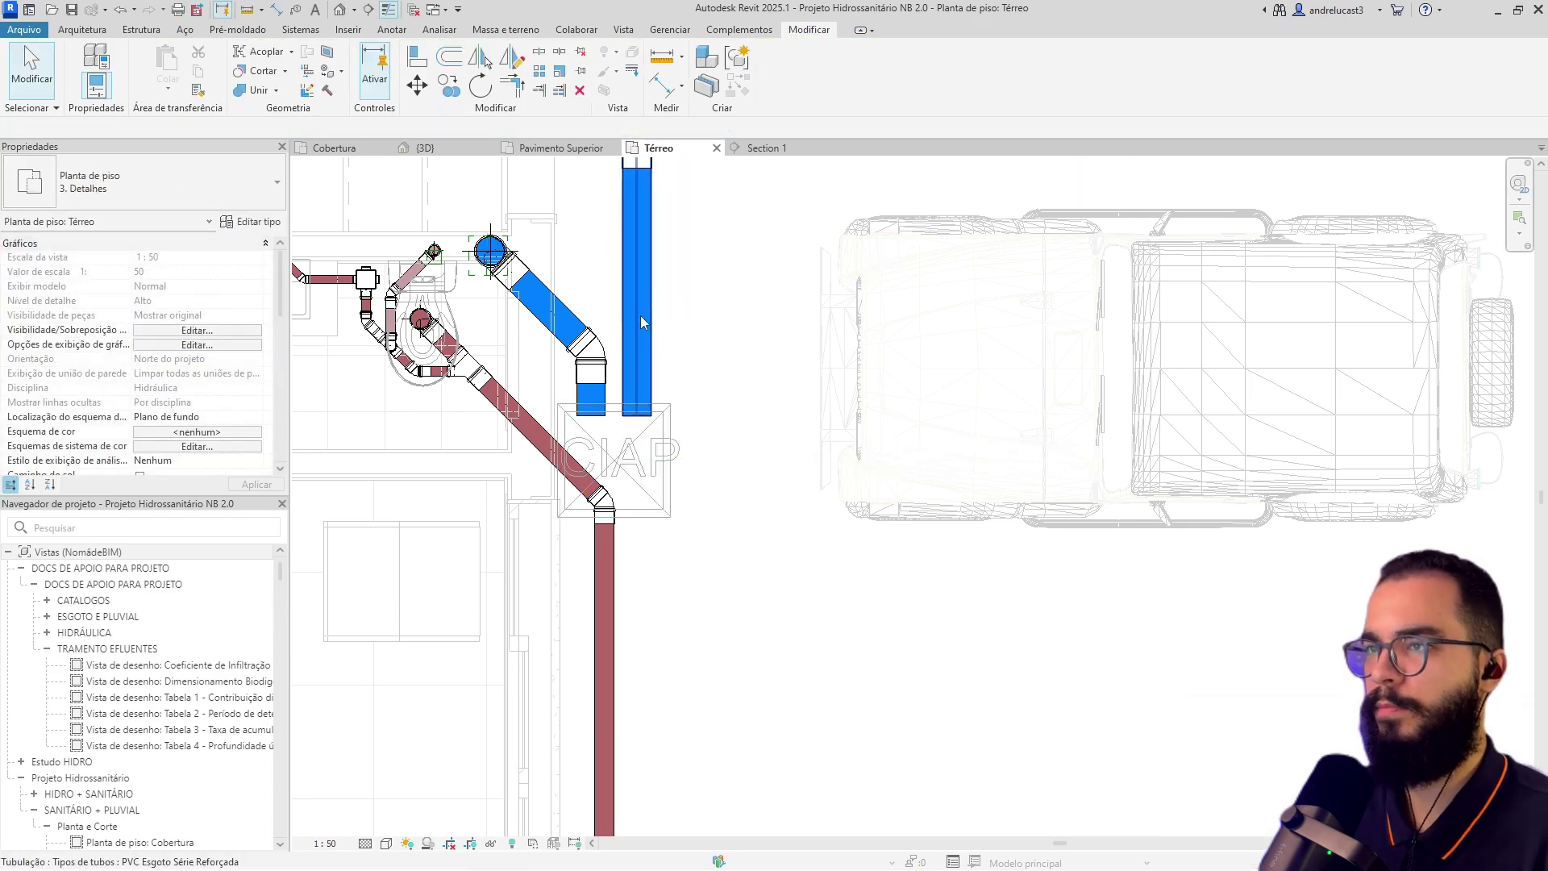
Draw a horizontal 150 mm outlet pipe beside the CIAP box, running away from the house under the car at 1% slope.
{"action": "left_click", "coordinate": [732, 452]}
{"action": "key", "text": "Escape"}
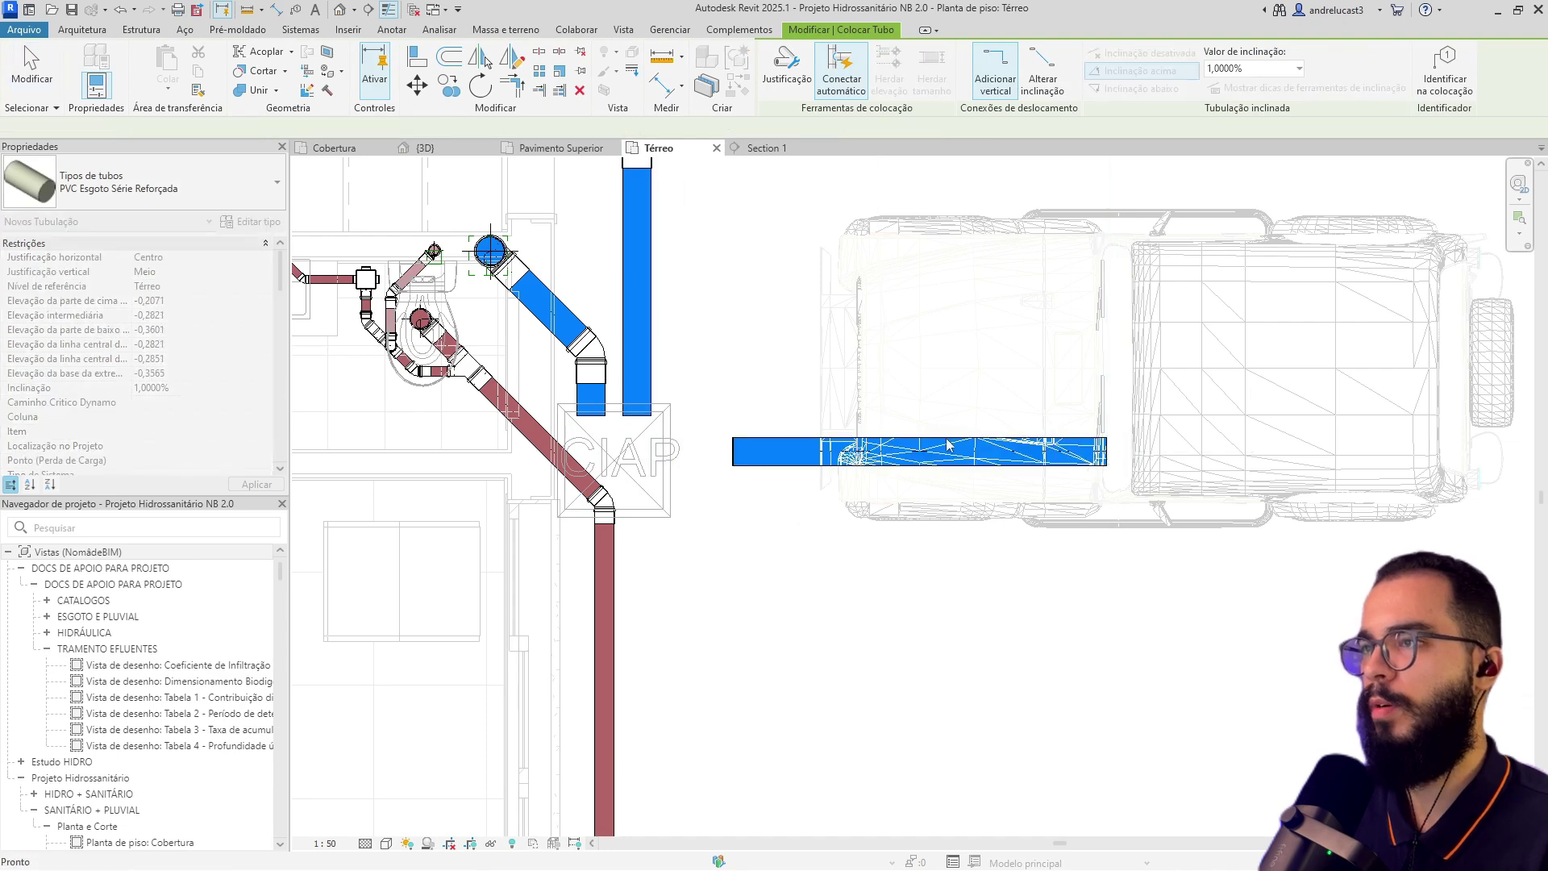
{"action": "key", "text": "Escape"}
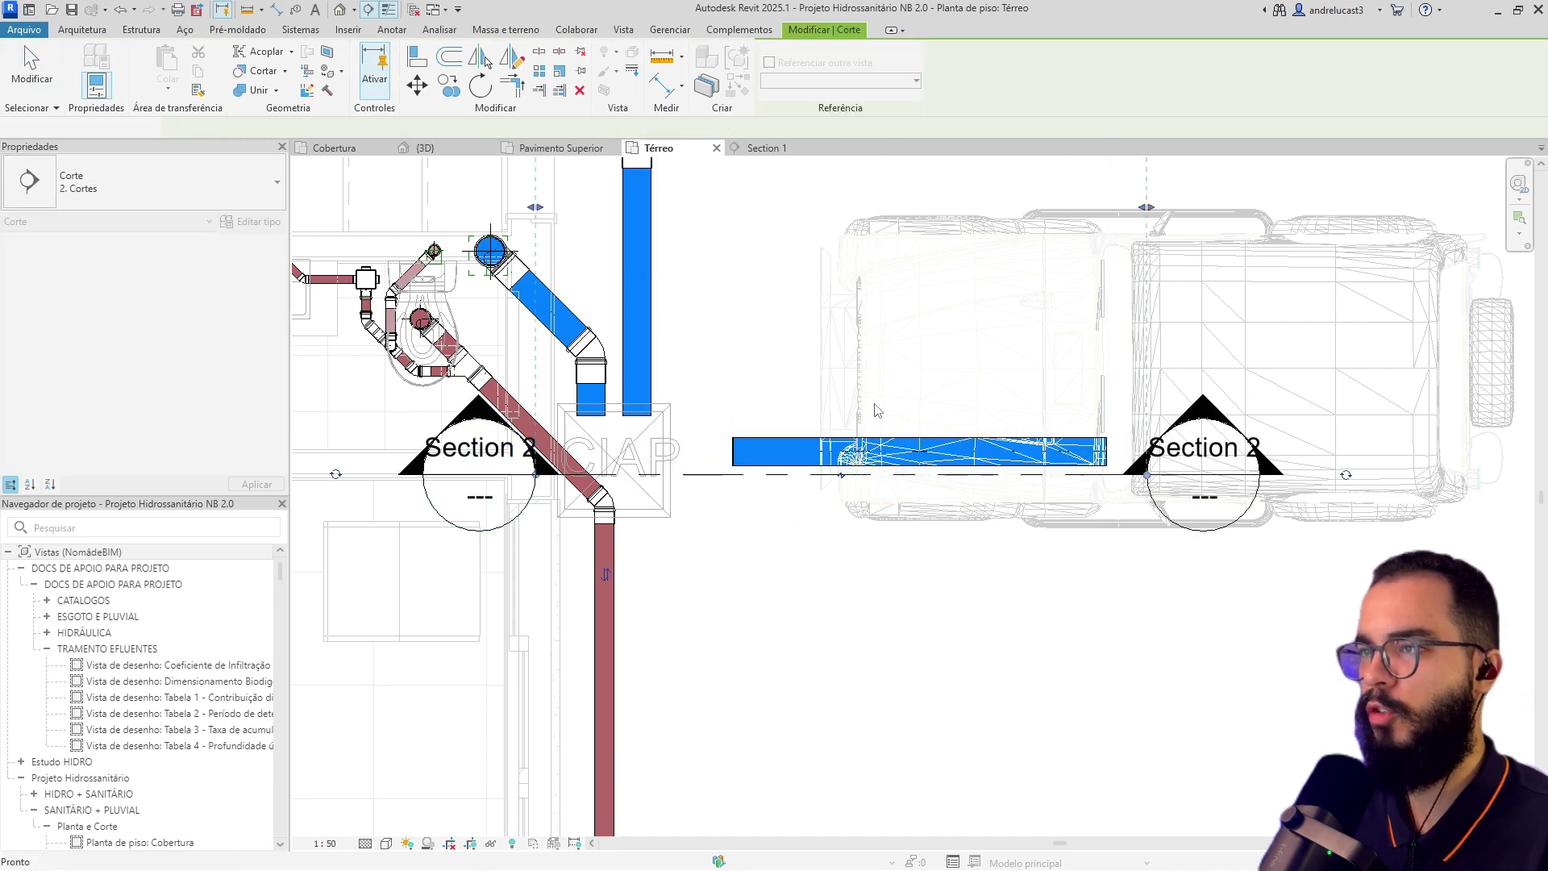
Reduce the depth of the section running along the outlet pipe through the CIAP box and open its view.
{"action": "middle_click_drag", "start_coordinate": [868, 408], "coordinate": [764, 569]}
{"action": "scroll", "coordinate": [764, 574], "scroll_direction": "down", "scroll_amount": 3}
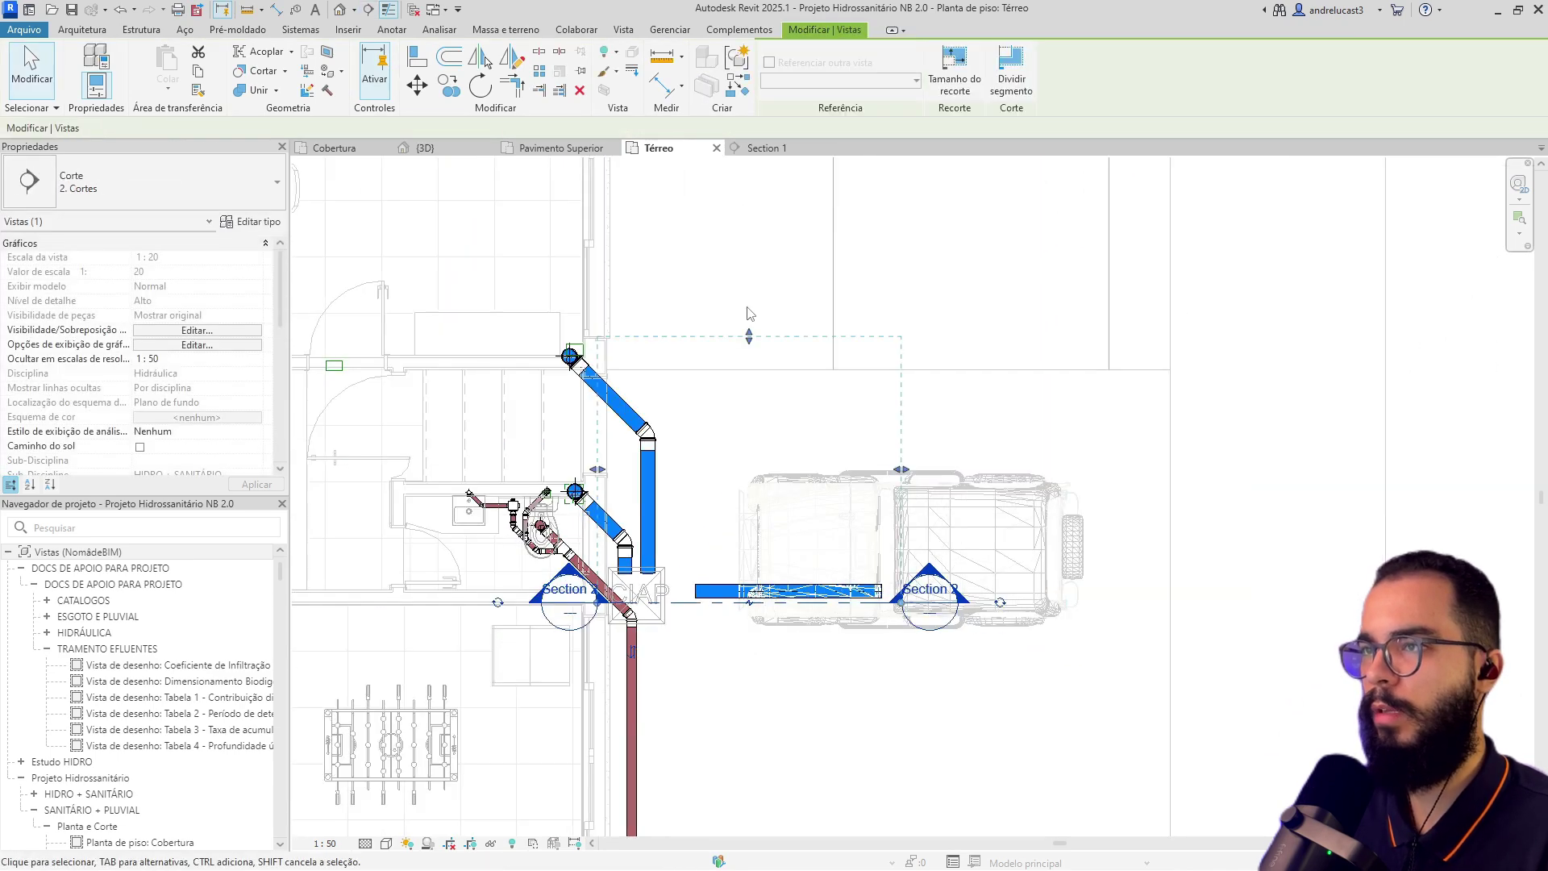
{"action": "right_click", "coordinate": [799, 601]}
{"action": "left_click", "coordinate": [854, 226]}
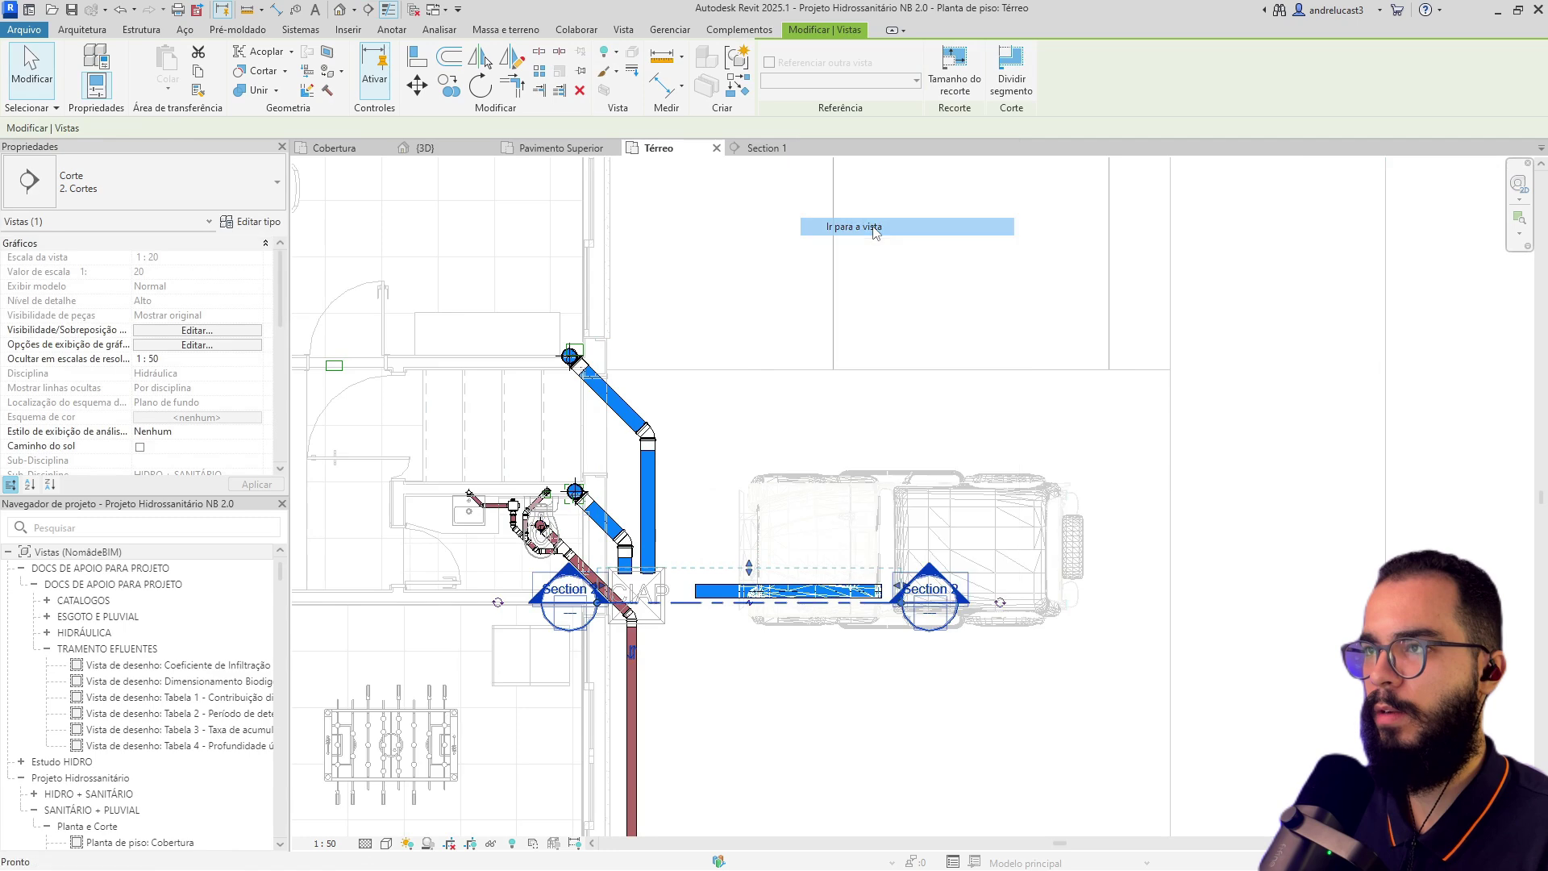
Try to extend the outlet pipe's near end to the CIAP box wall in the section.
{"action": "left_click", "coordinate": [814, 415]}
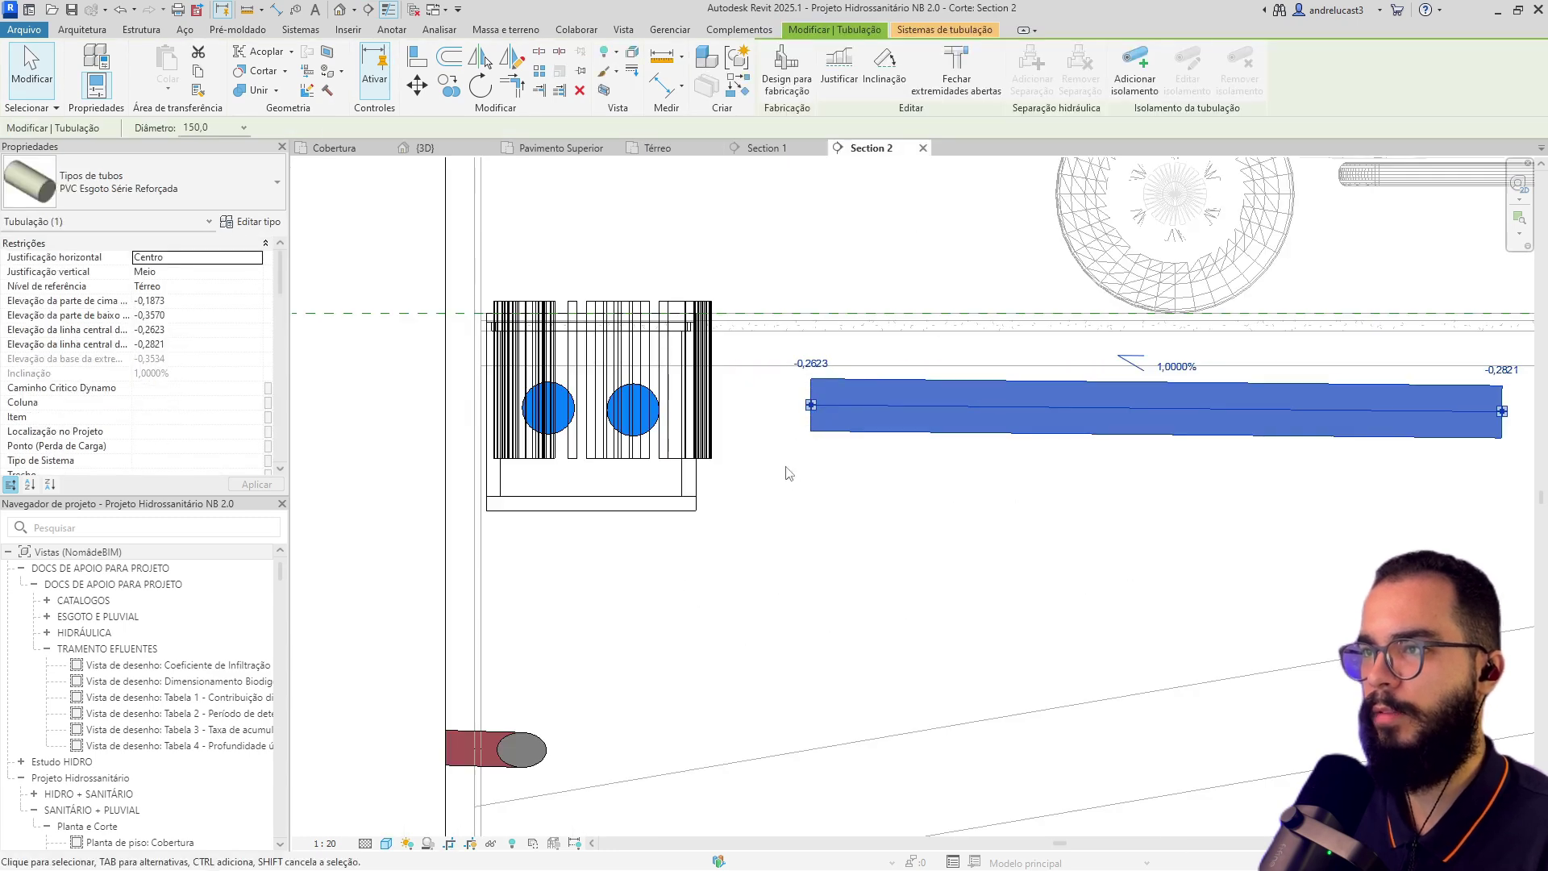
{"action": "left_click", "coordinate": [790, 473]}
{"action": "left_click", "coordinate": [813, 415]}
{"action": "left_click_drag", "start_coordinate": [811, 406], "coordinate": [681, 411]}
{"action": "left_click", "coordinate": [689, 260]}
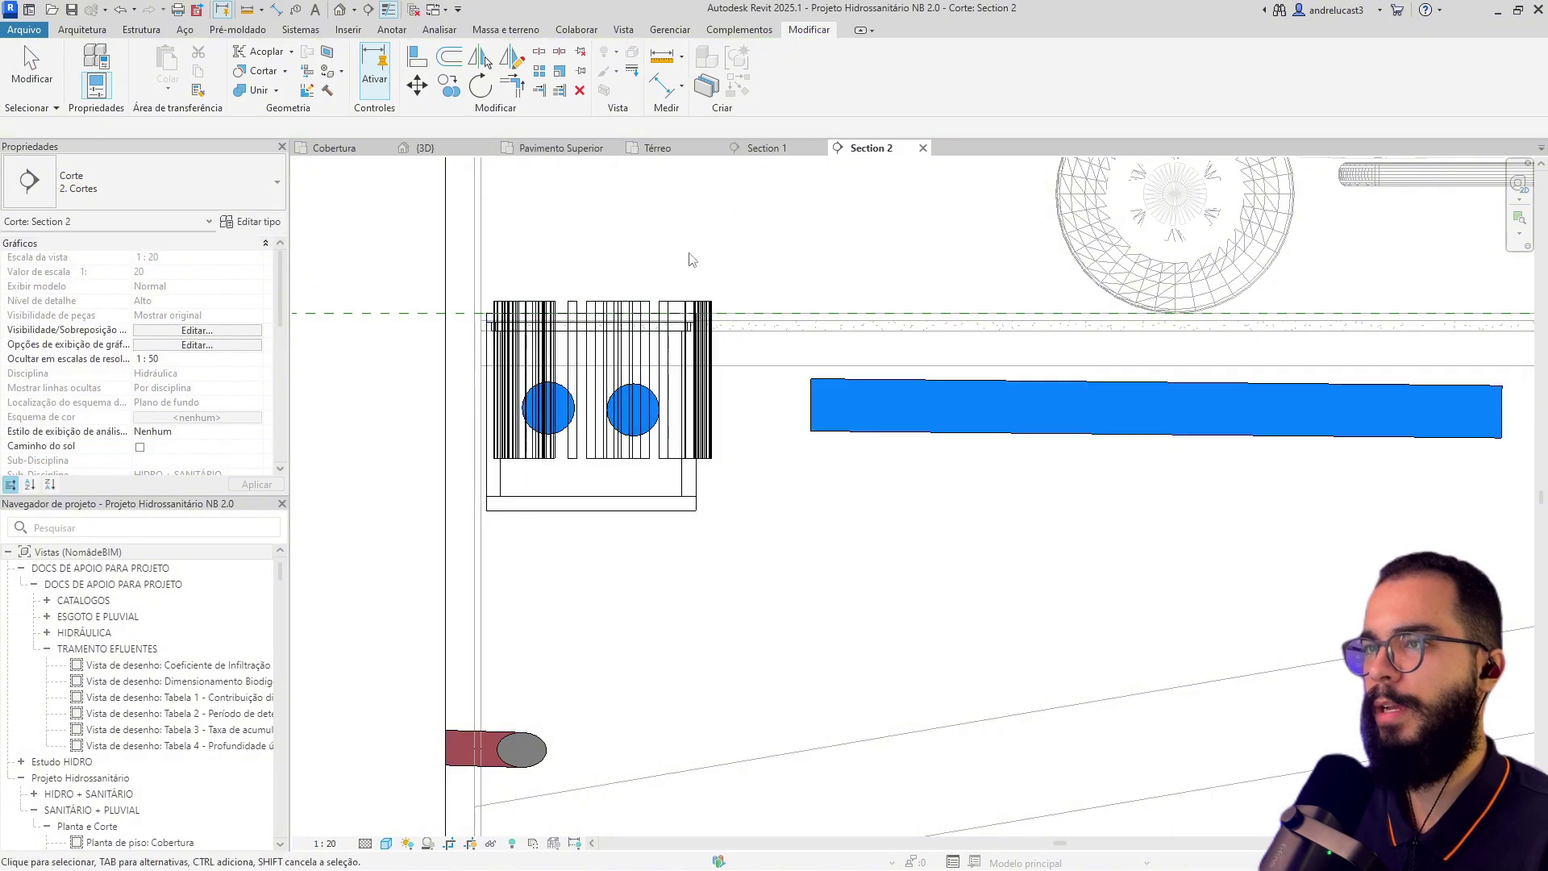
Lower the outlet pipe about 0.15 m in the section, below the inlet pipes' level, and return to the Térreo plan.
{"action": "left_click", "coordinate": [883, 409]}
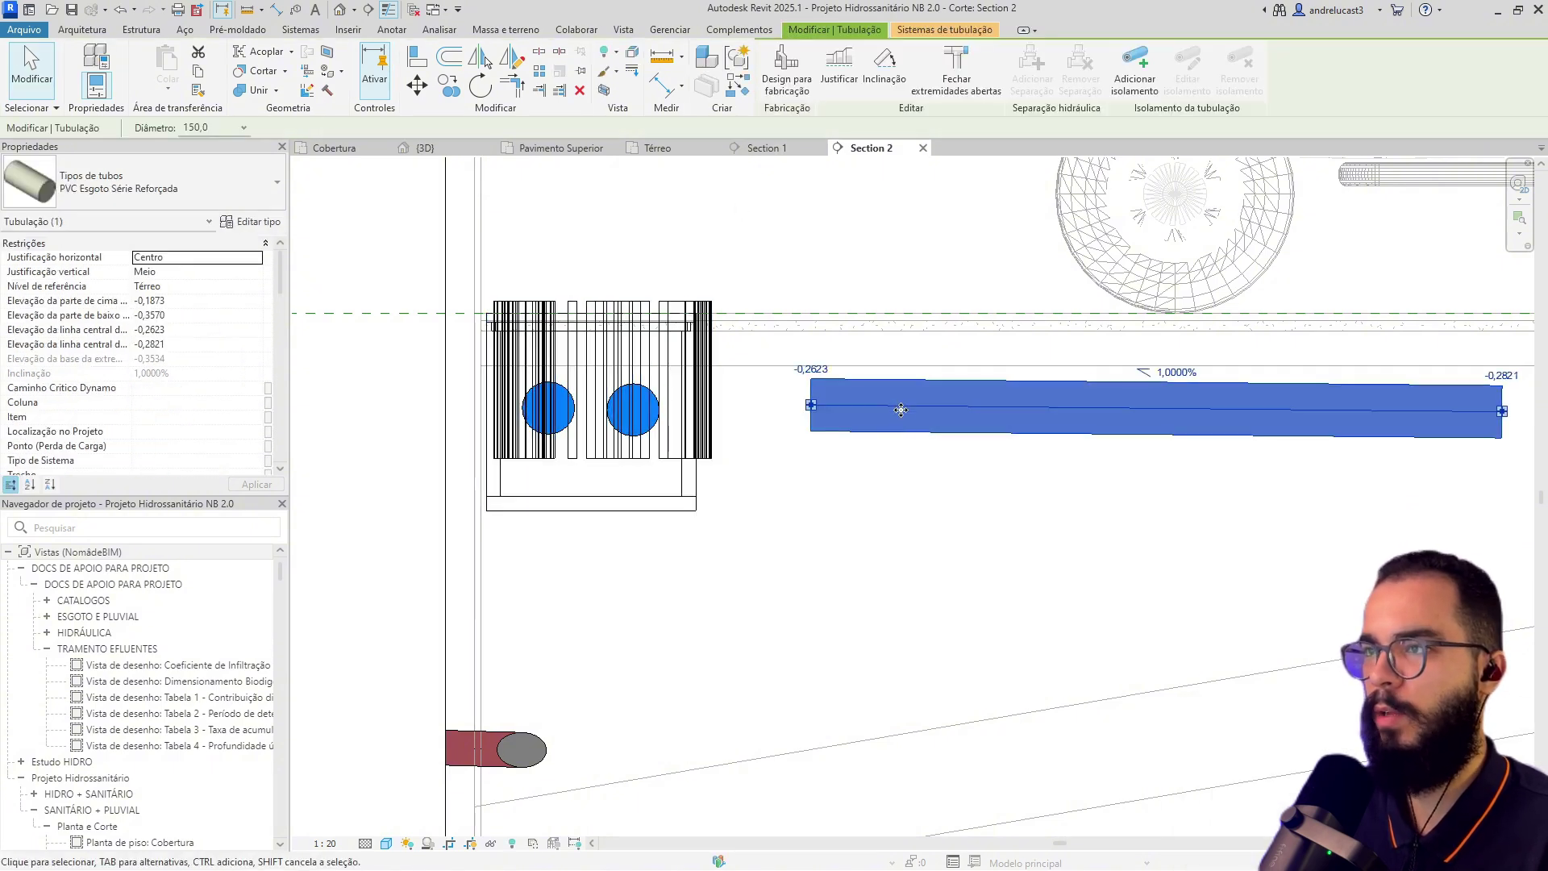
{"action": "left_click_drag", "start_coordinate": [898, 409], "coordinate": [900, 460]}
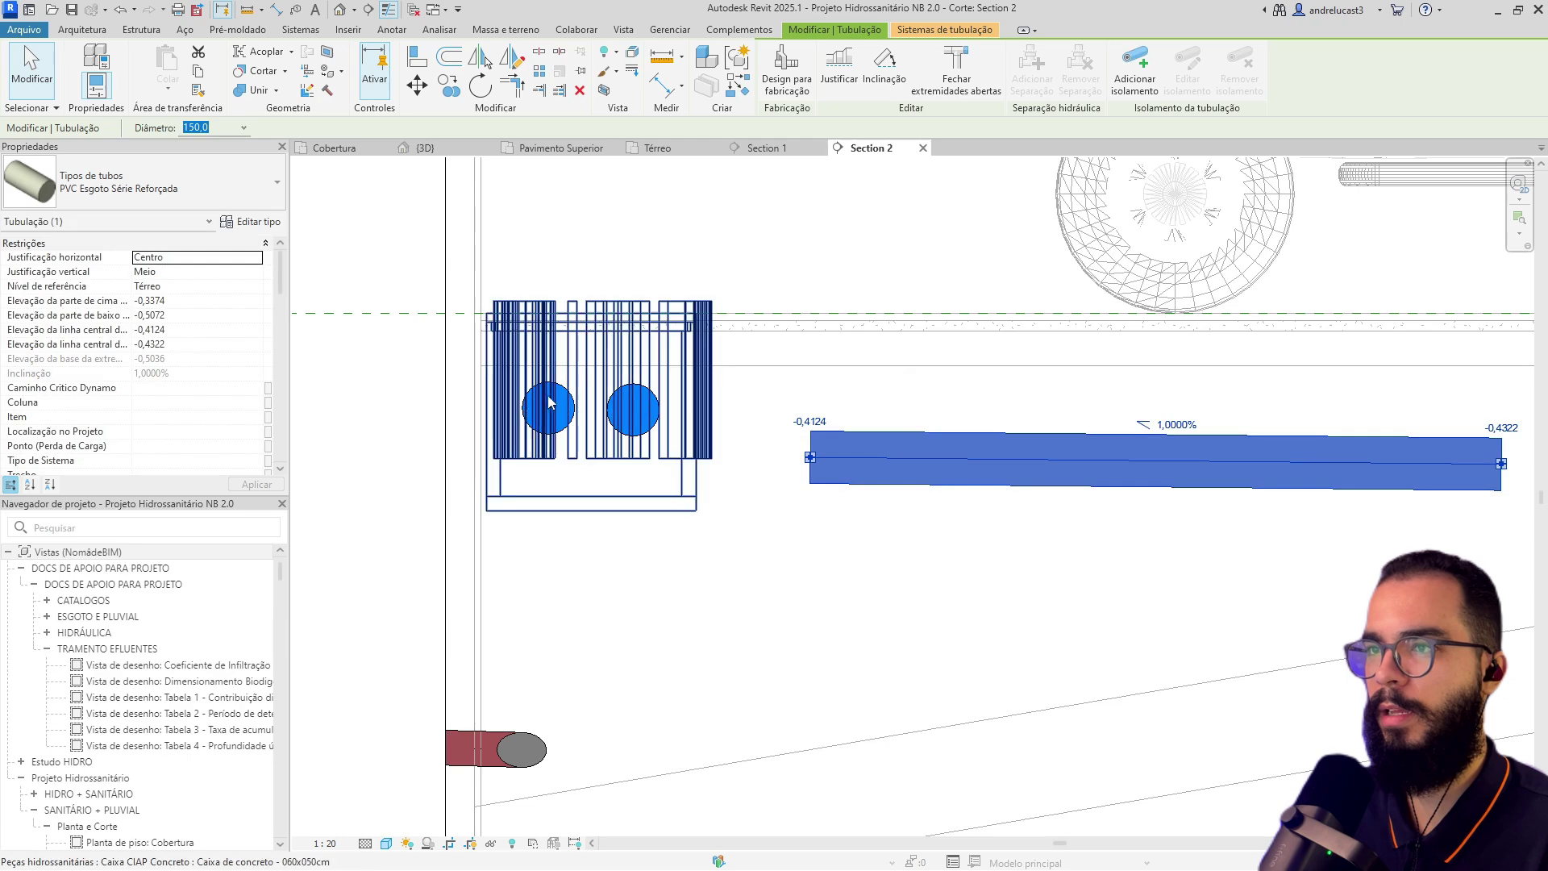
{"action": "left_click", "coordinate": [637, 148]}
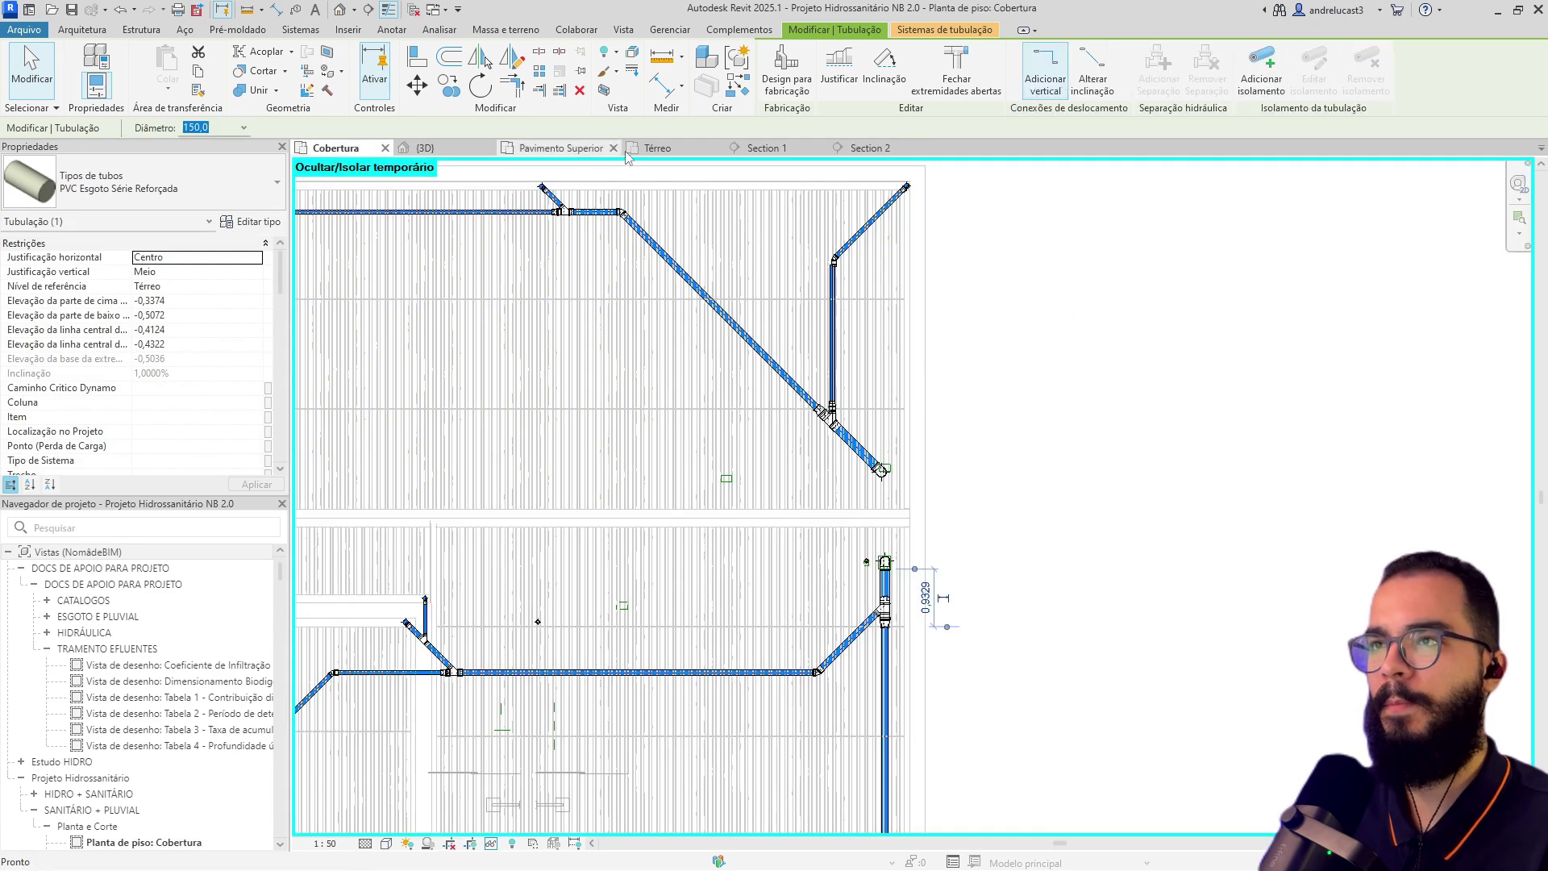
{"action": "scroll", "coordinate": [707, 609], "scroll_direction": "up", "scroll_amount": 4}
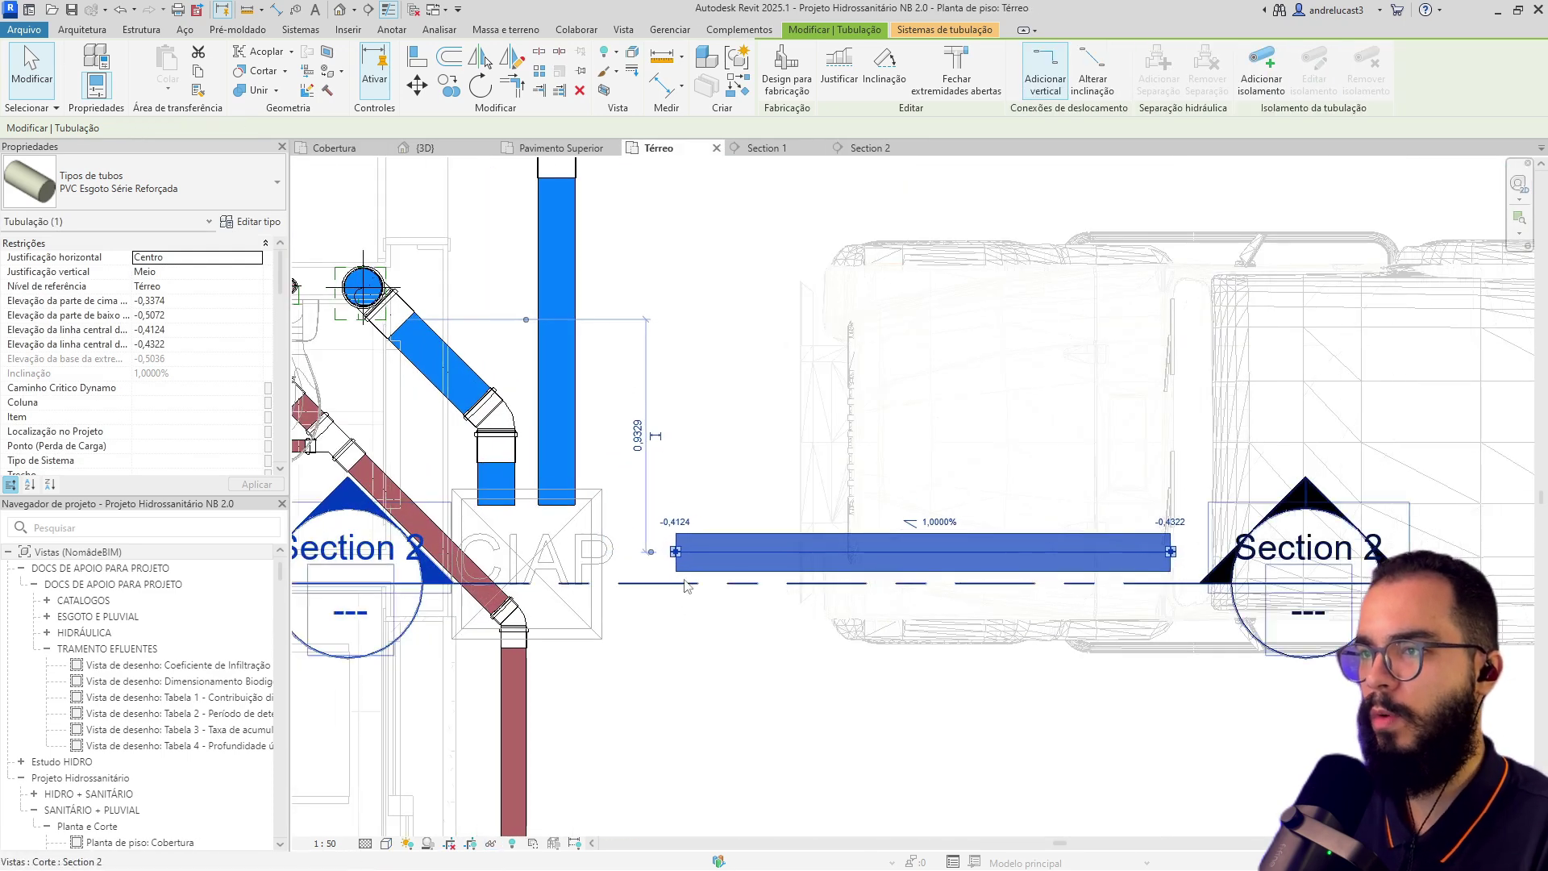
Extend the outlet pipe's near end to the outer wall of the CIAP box in the Térreo plan.
{"action": "left_click", "coordinate": [601, 570]}
{"action": "left_click", "coordinate": [670, 558]}
{"action": "key", "text": "Escape"}
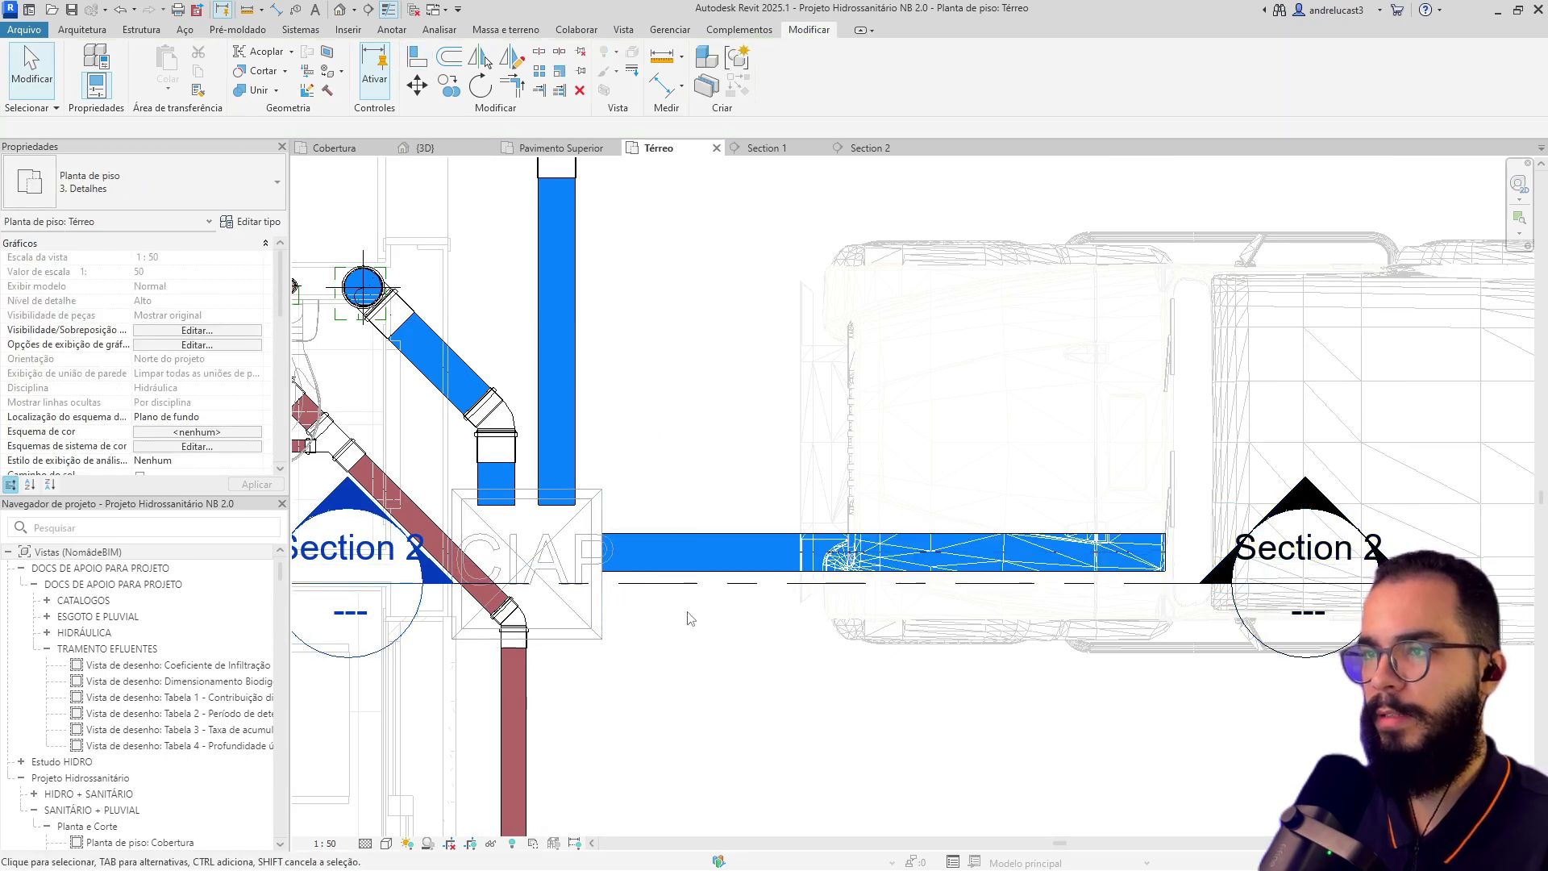
Continue the 150 mm outlet pipe horizontally about 5.8 m from its far end, past the car and the front boundary, at 1% downward slope.
{"action": "scroll", "coordinate": [670, 563], "scroll_direction": "down", "scroll_amount": 5}
{"action": "left_click", "coordinate": [522, 555]}
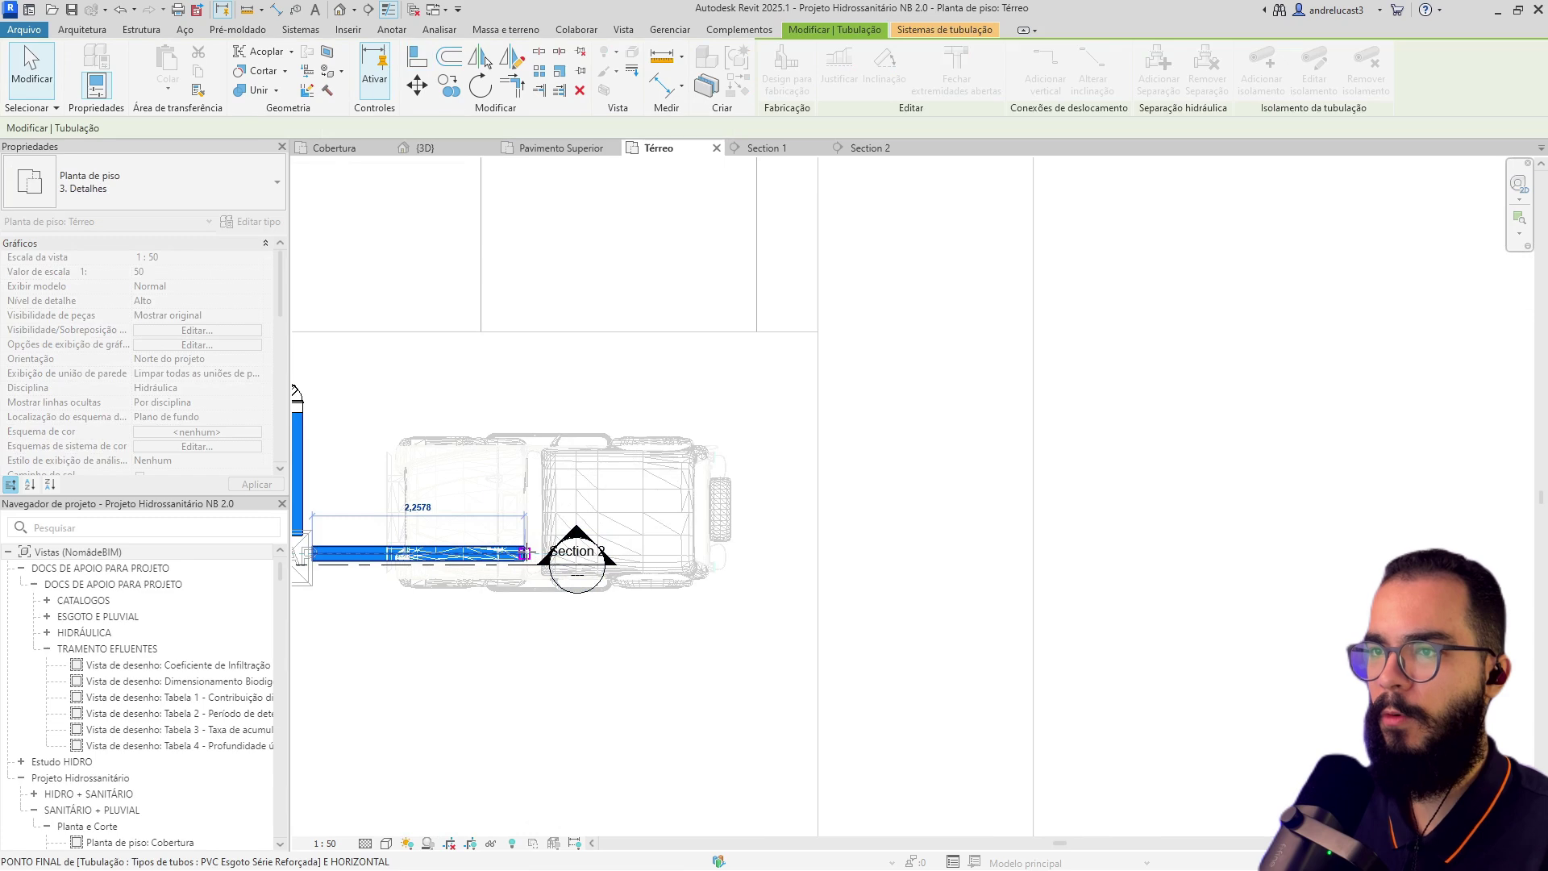
{"action": "right_click", "coordinate": [529, 555]}
{"action": "left_click", "coordinate": [580, 146]}
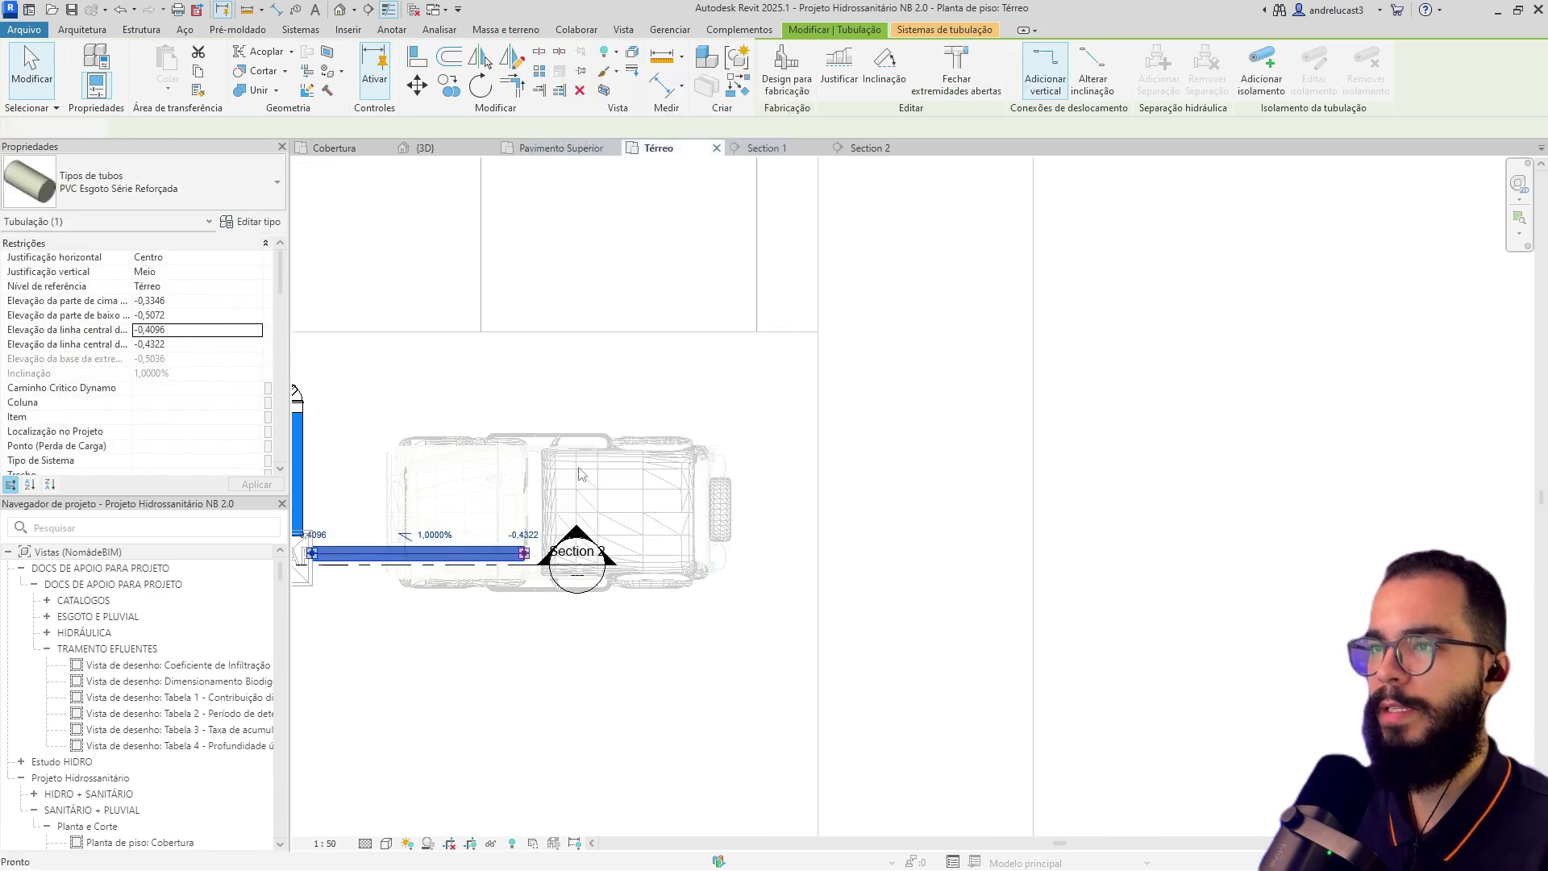
{"action": "scroll", "coordinate": [1041, 562], "scroll_direction": "down", "scroll_amount": 2}
{"action": "left_click", "coordinate": [1021, 556]}
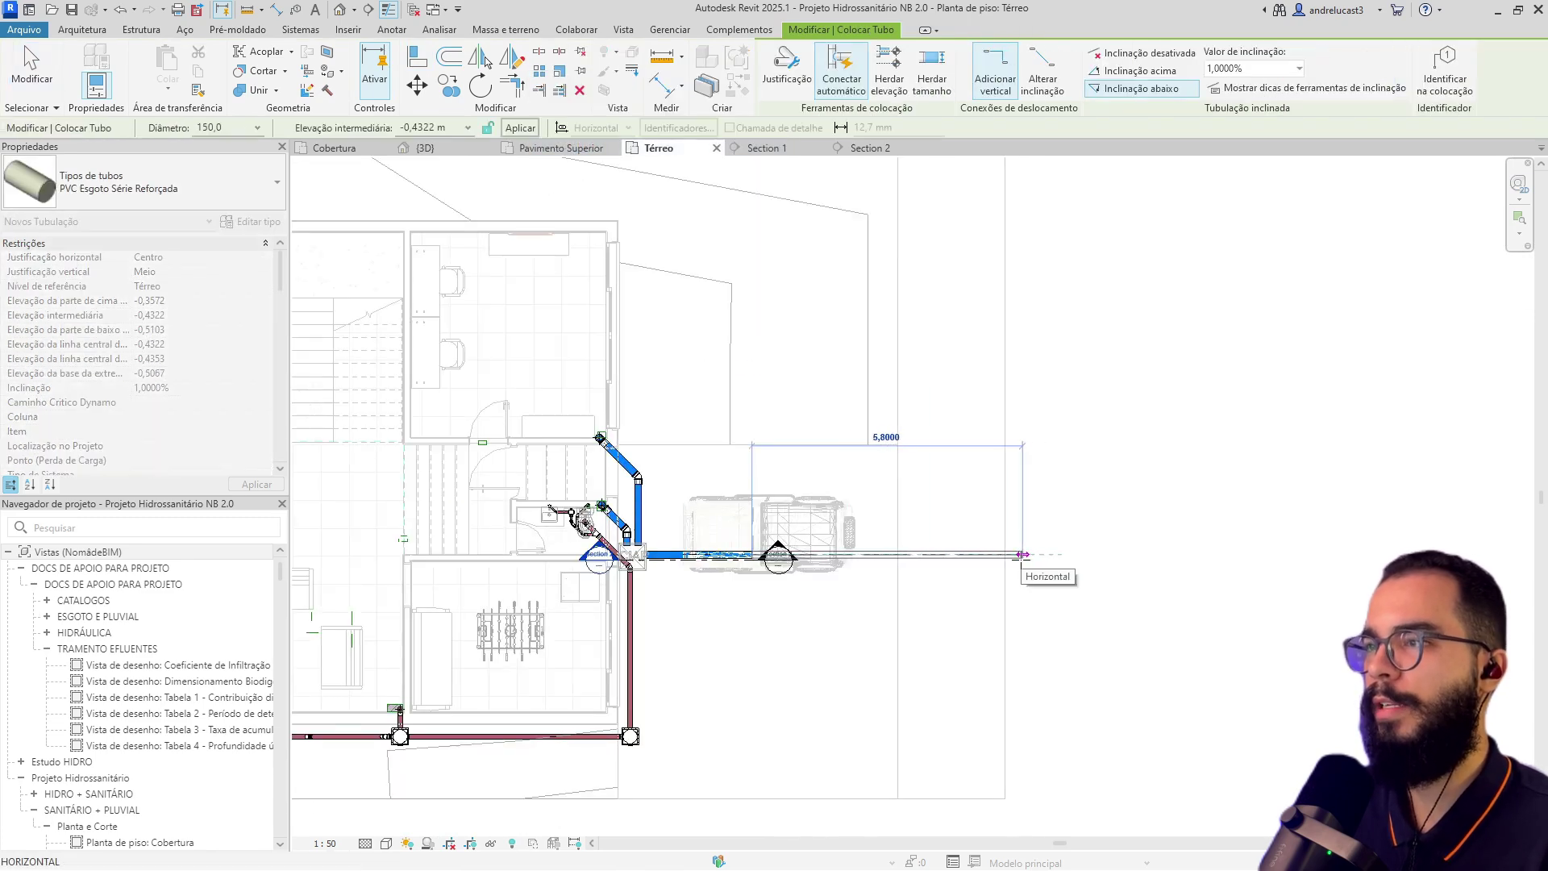
{"action": "key", "text": "Escape"}
{"action": "key", "text": "Escape"}
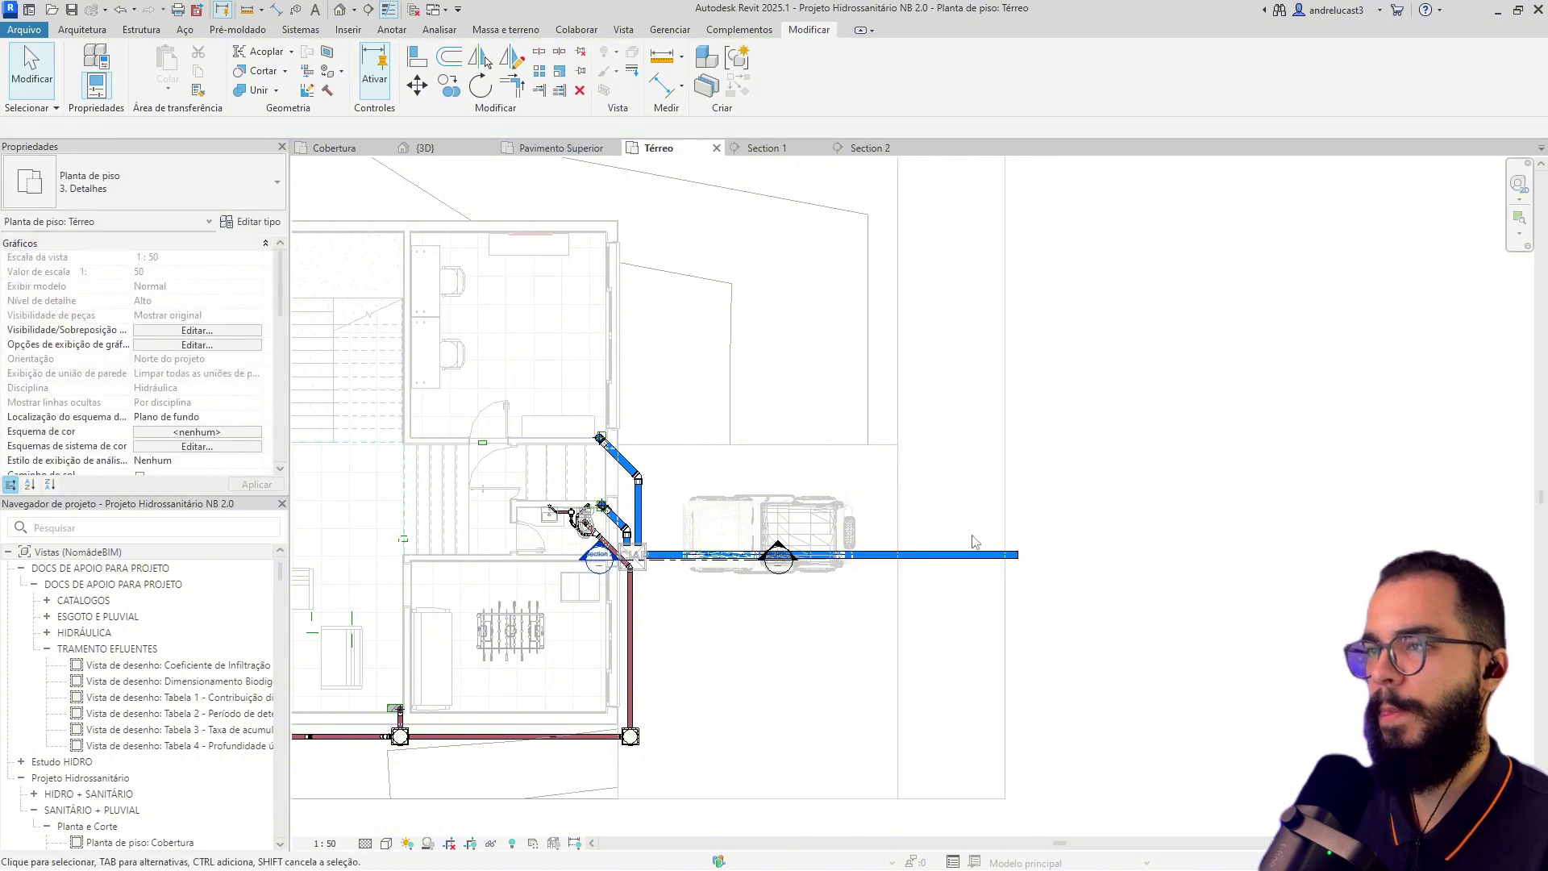
Delete the Section 2 mark and its view from the project.
{"action": "left_click", "coordinate": [726, 556]}
{"action": "scroll", "coordinate": [728, 564], "scroll_direction": "up", "scroll_amount": 3}
{"action": "key", "text": "Delete"}
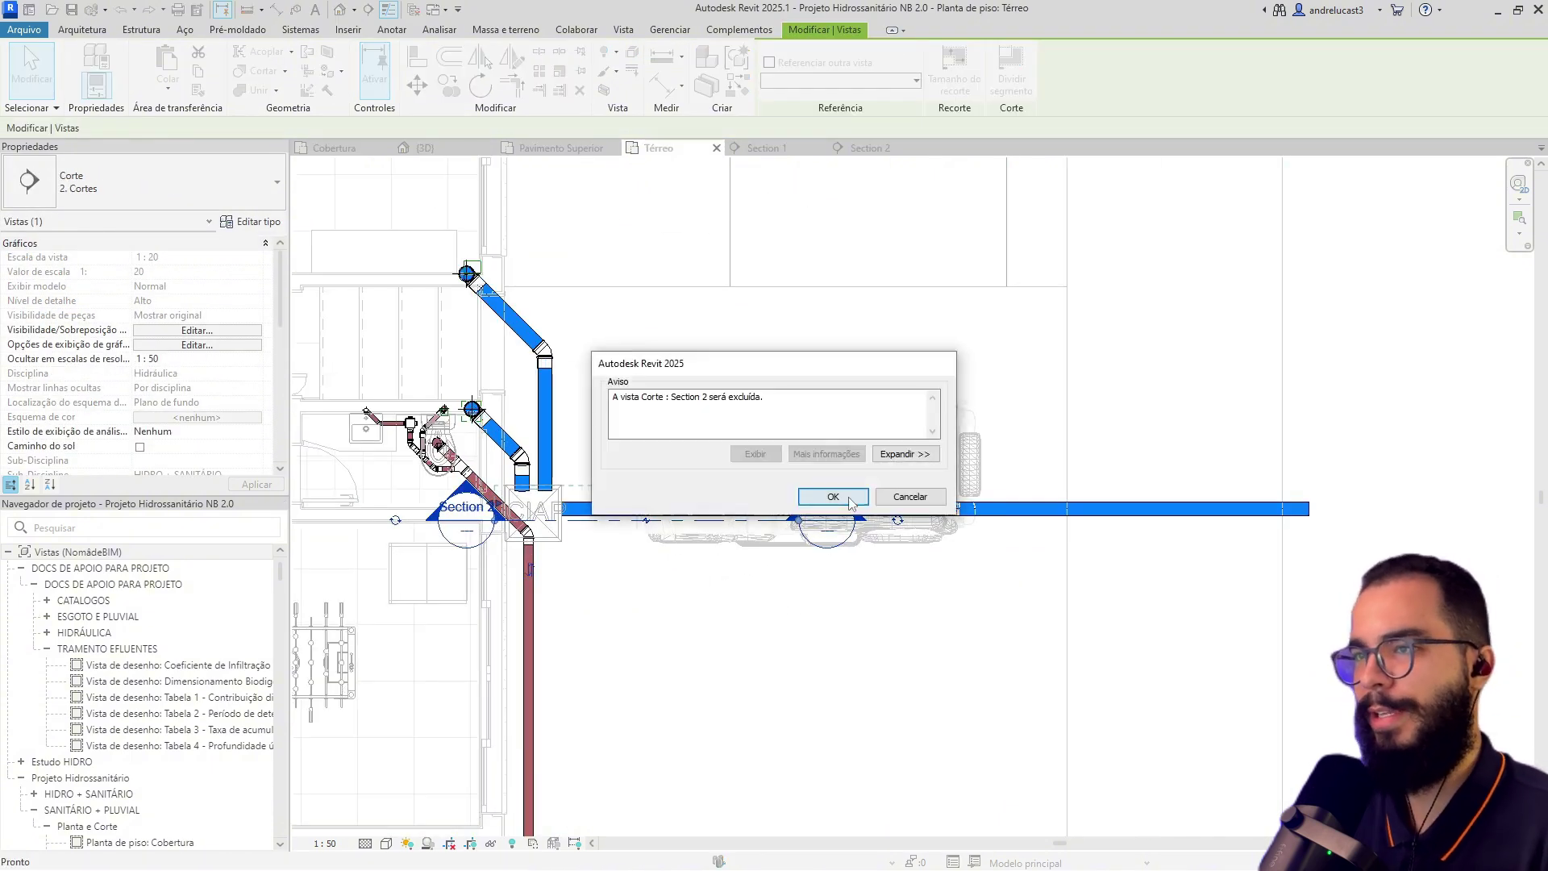
{"action": "left_click", "coordinate": [832, 495]}
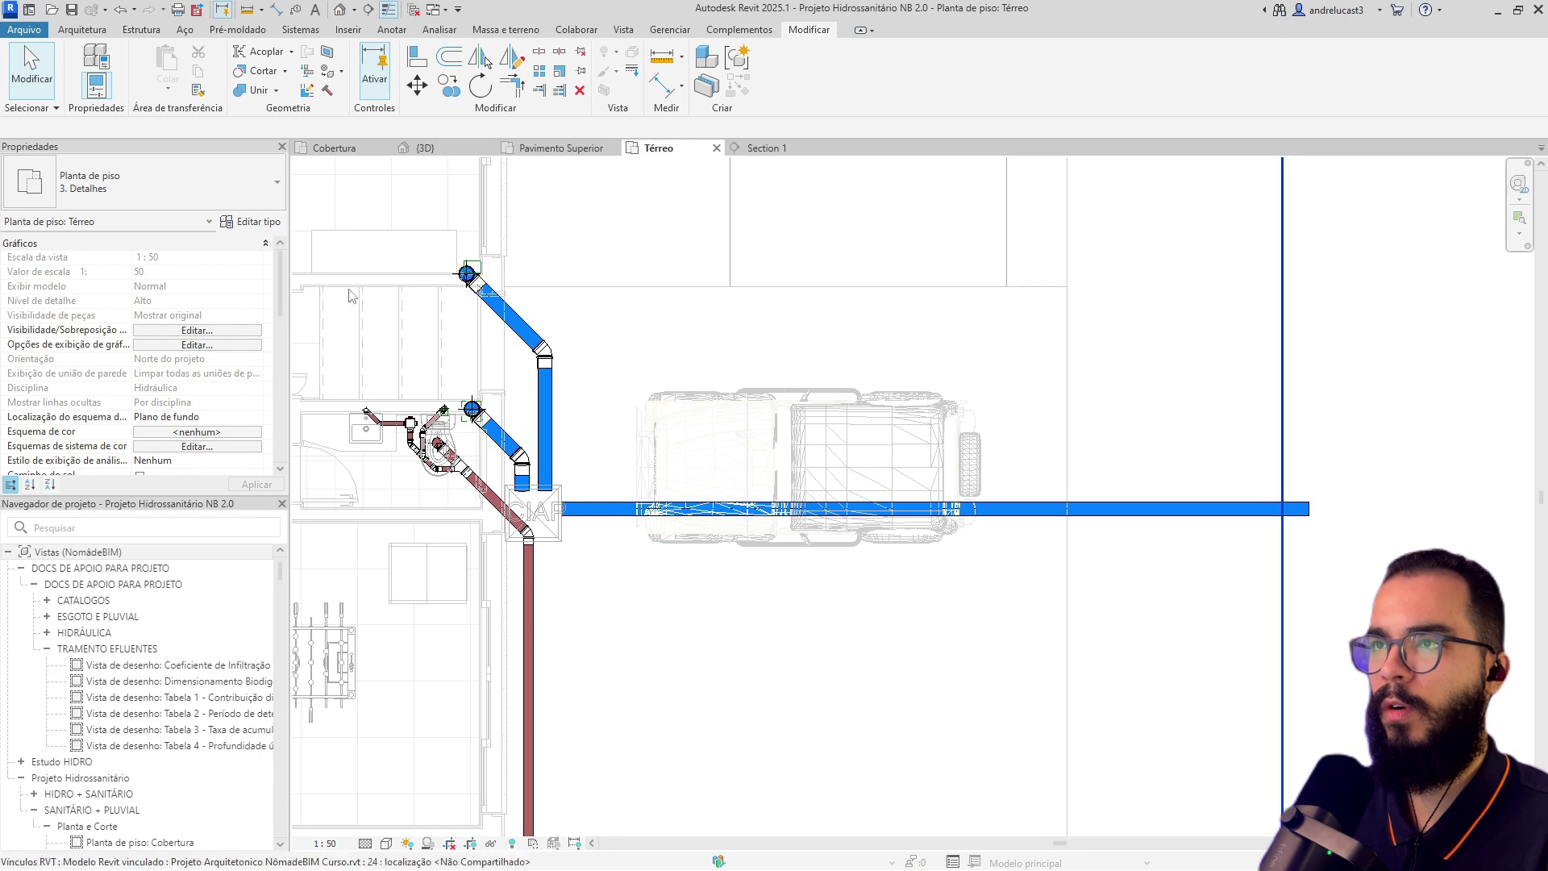
Turn off the section box in the 3D view and inspect the outlet pipe's street end beyond the sidewalk.
{"action": "left_click", "coordinate": [425, 147]}
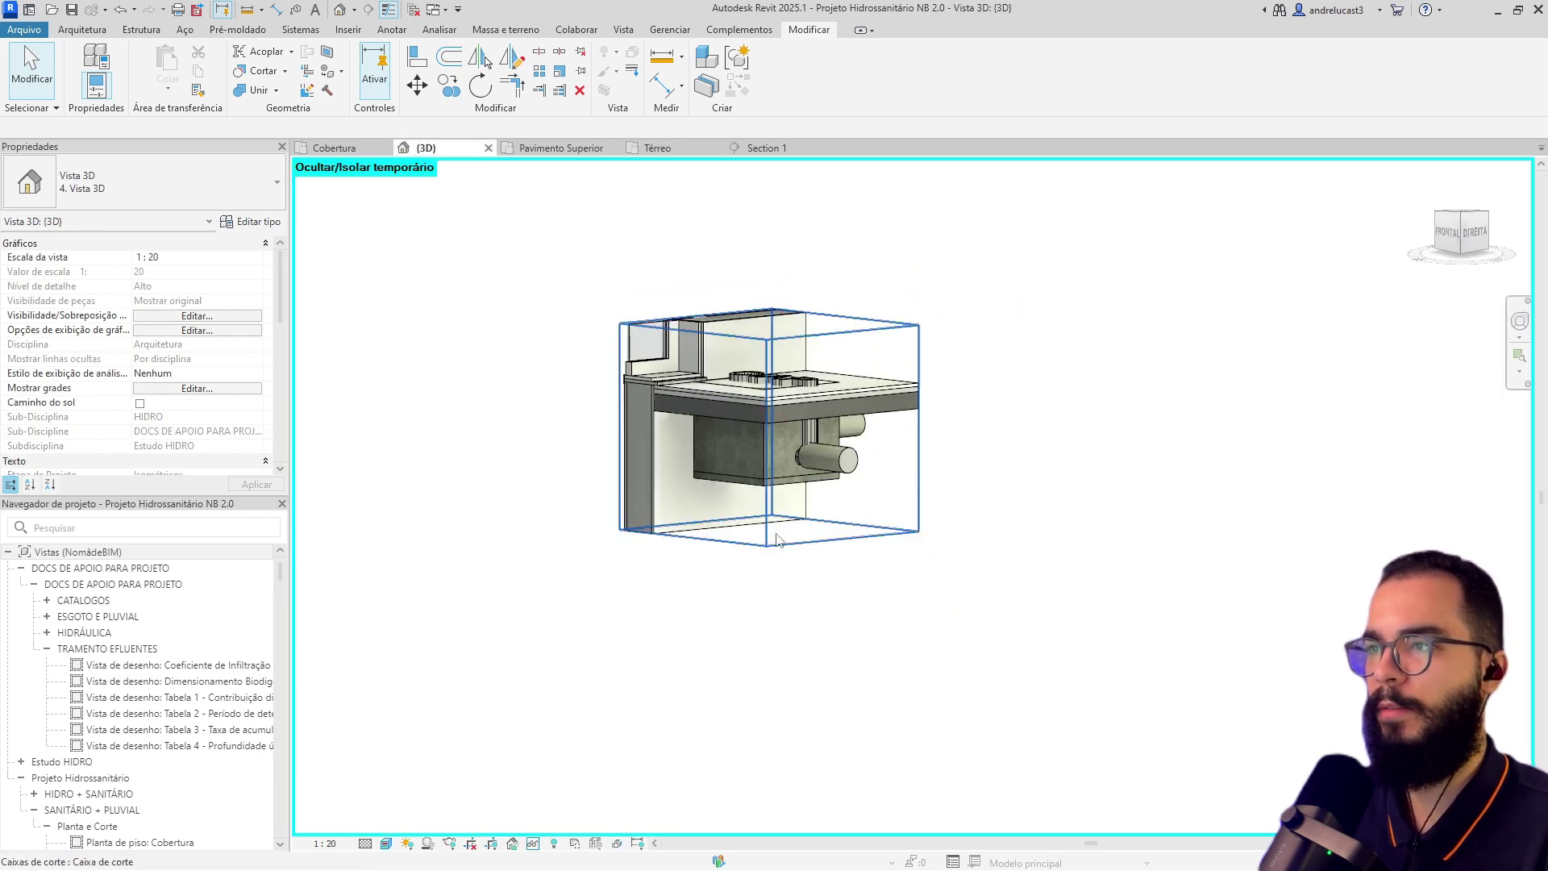
{"action": "scroll", "coordinate": [129, 348], "scroll_direction": "down", "scroll_amount": 5}
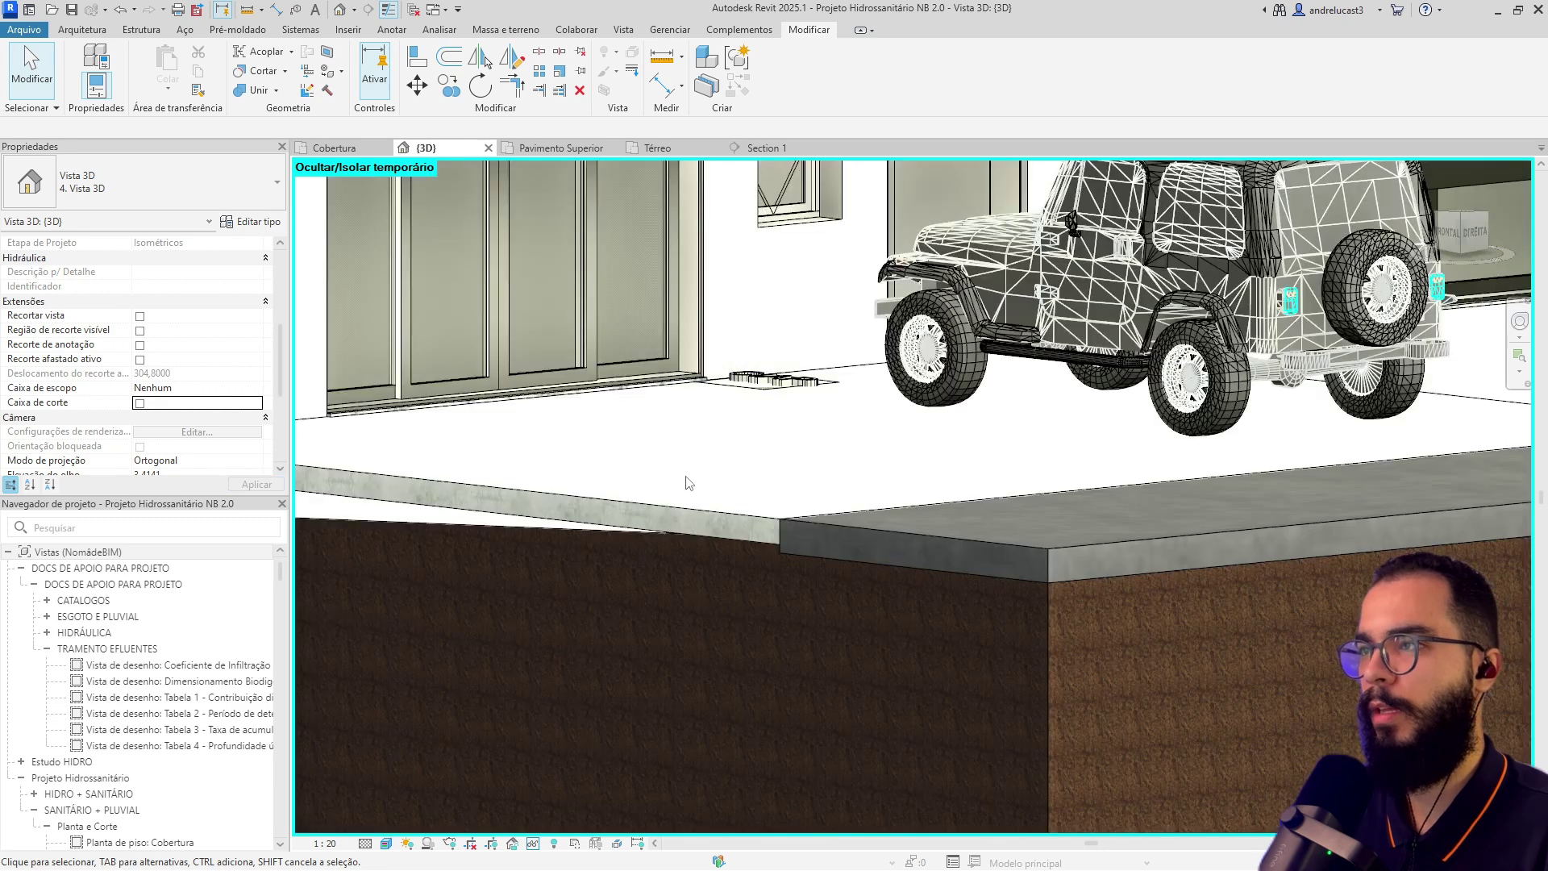
{"action": "scroll", "coordinate": [687, 483], "scroll_direction": "down", "scroll_amount": 3}
{"action": "middle_click_drag", "start_coordinate": [717, 379], "coordinate": [766, 438], "text": "shift"}
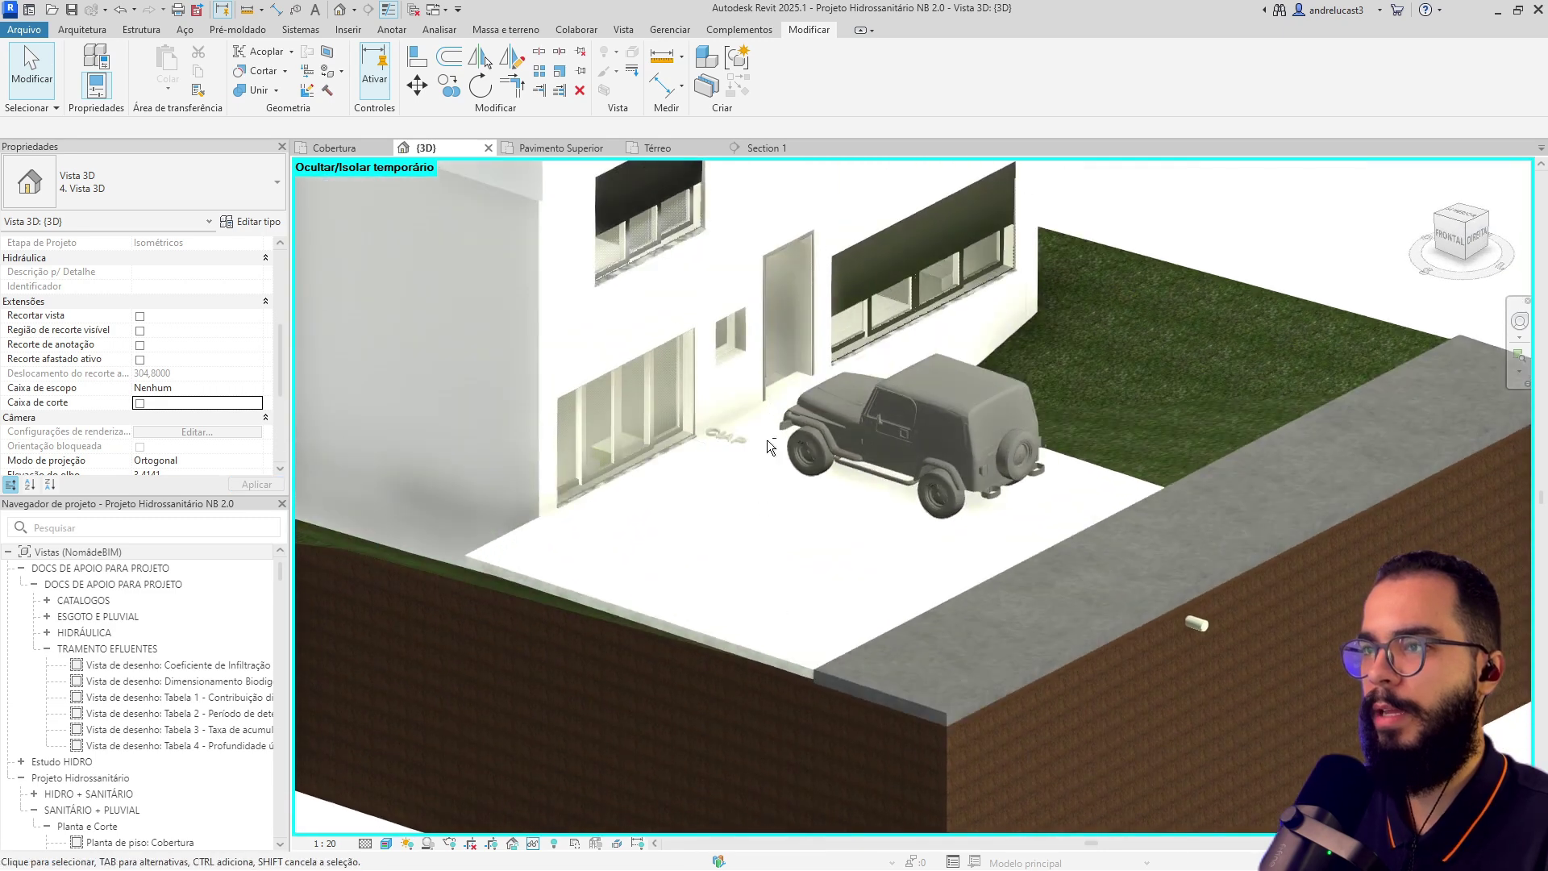
{"action": "left_click", "coordinate": [1204, 626]}
{"action": "middle_click_drag", "start_coordinate": [1173, 648], "coordinate": [1172, 529], "text": "shift"}
{"action": "middle_click_drag", "start_coordinate": [911, 515], "coordinate": [909, 623], "text": "shift"}
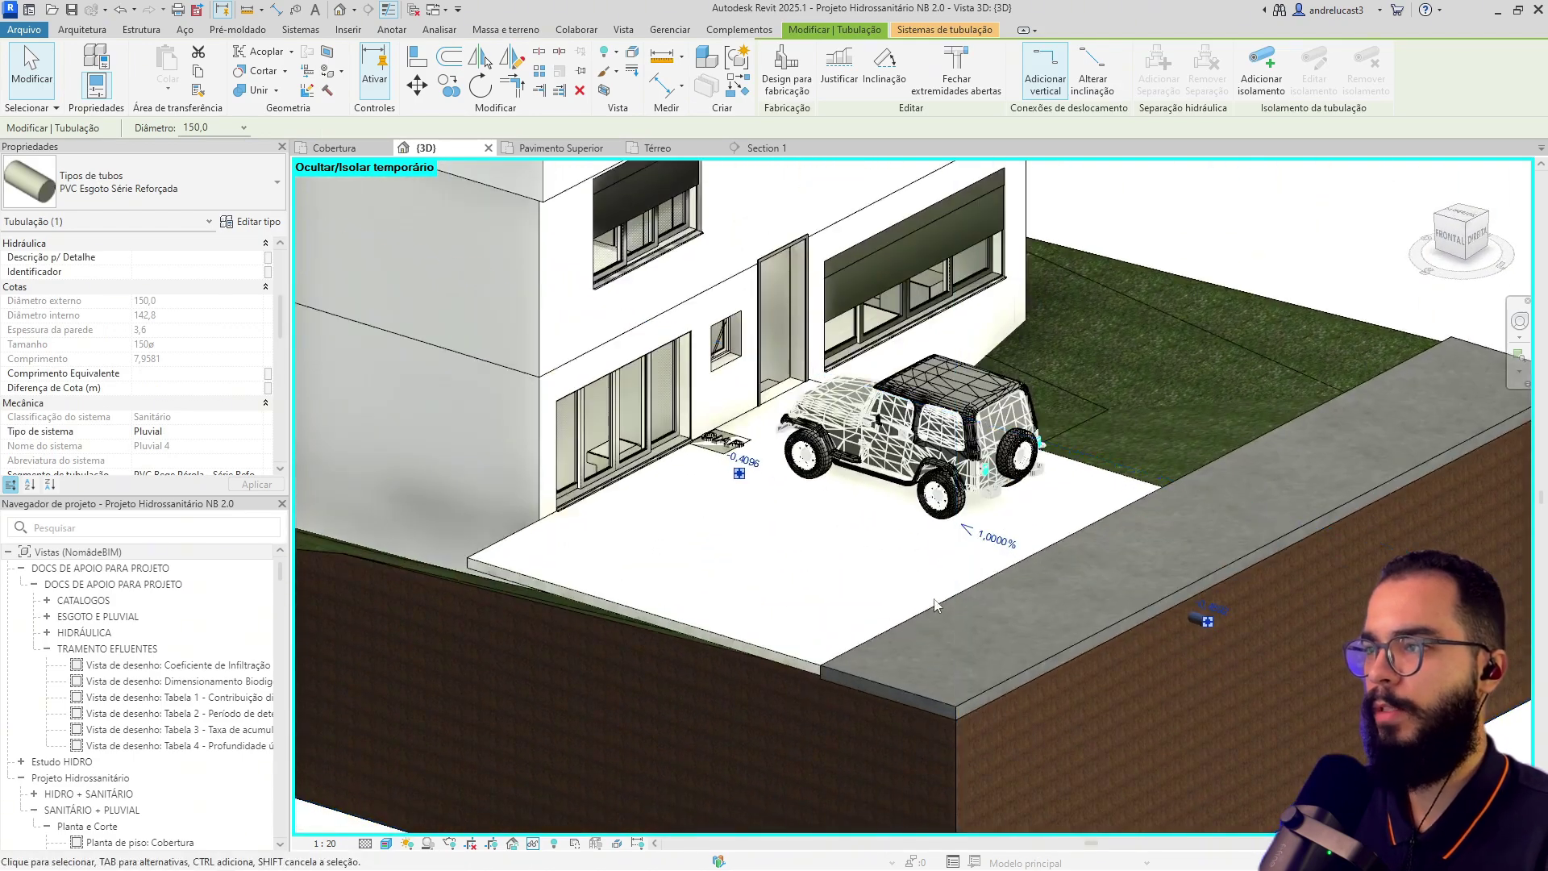
{"action": "key", "text": "Escape"}
Look over the Cobertura and Pavimento Superior plans and select the outlet pipe in the Térreo plan.
{"action": "left_click", "coordinate": [334, 147]}
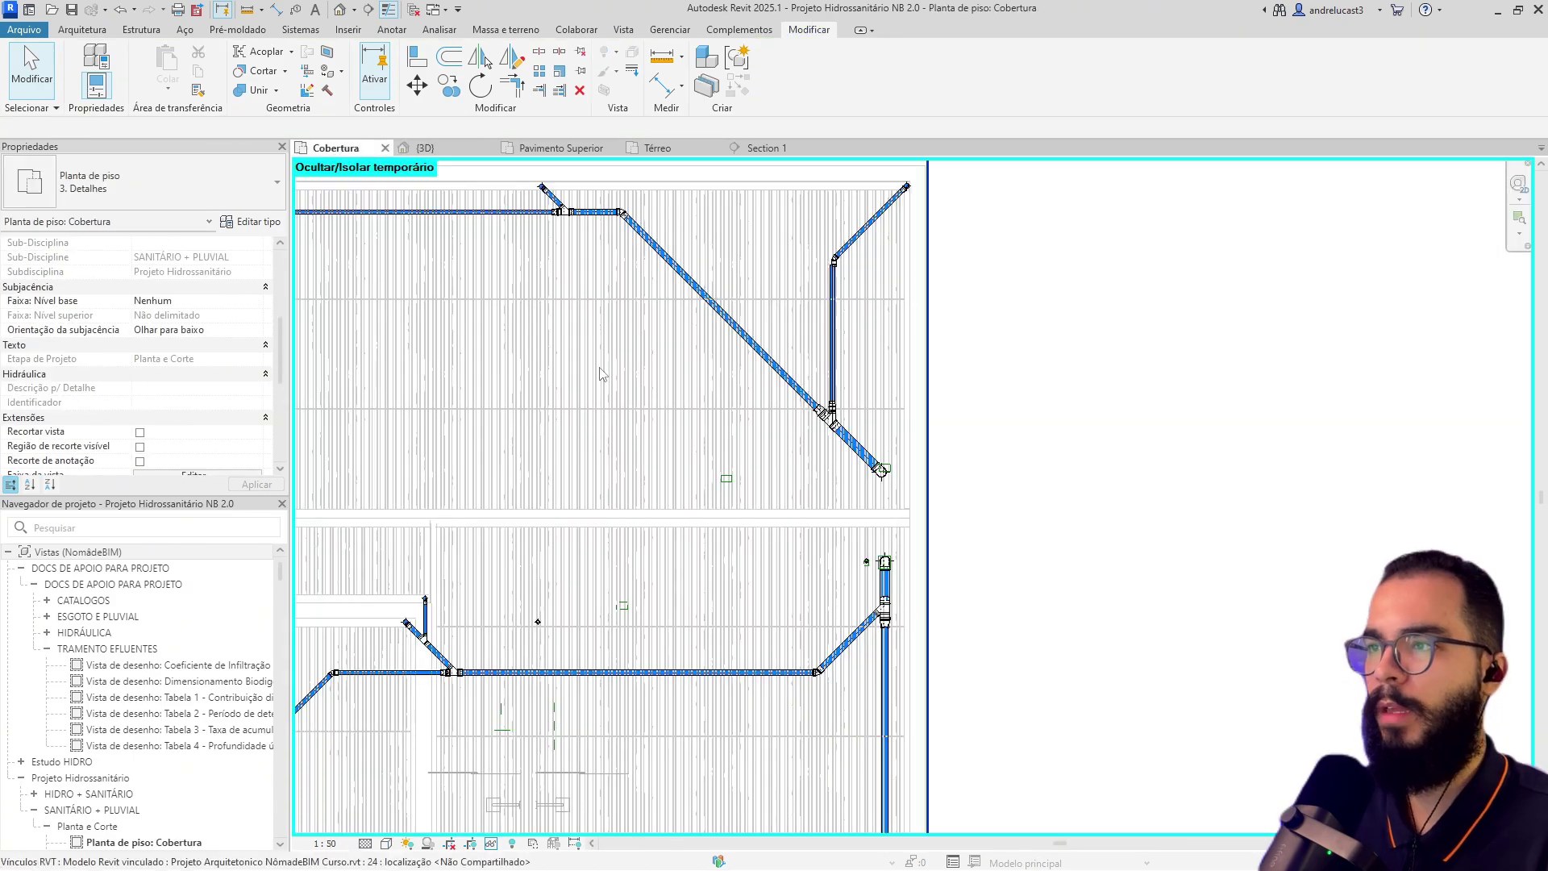
{"action": "left_click", "coordinate": [543, 153]}
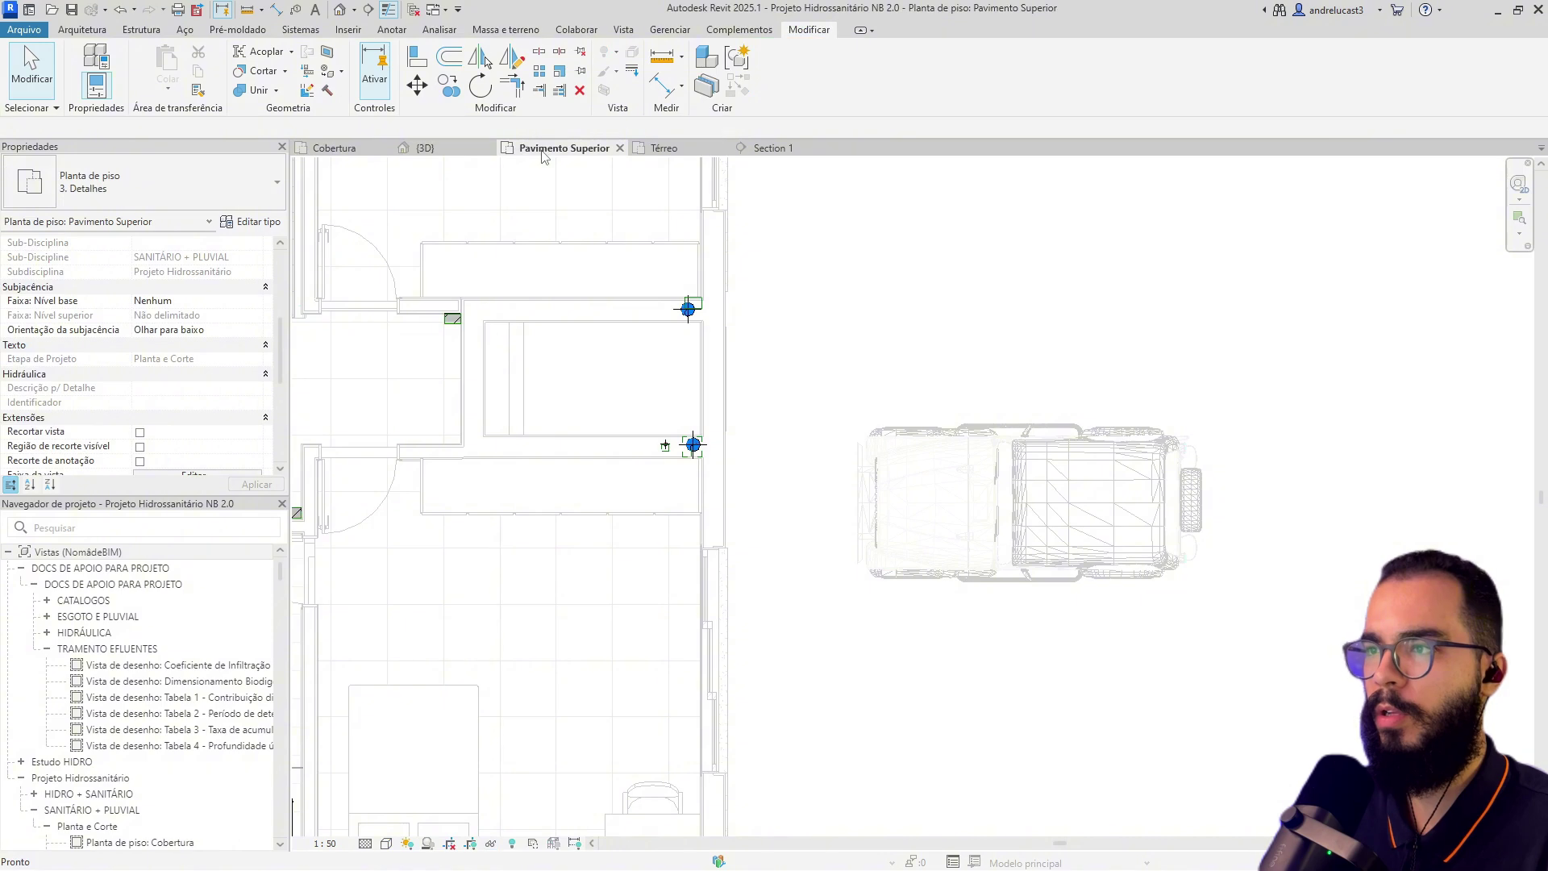
{"action": "left_click", "coordinate": [664, 148]}
{"action": "left_click", "coordinate": [585, 501]}
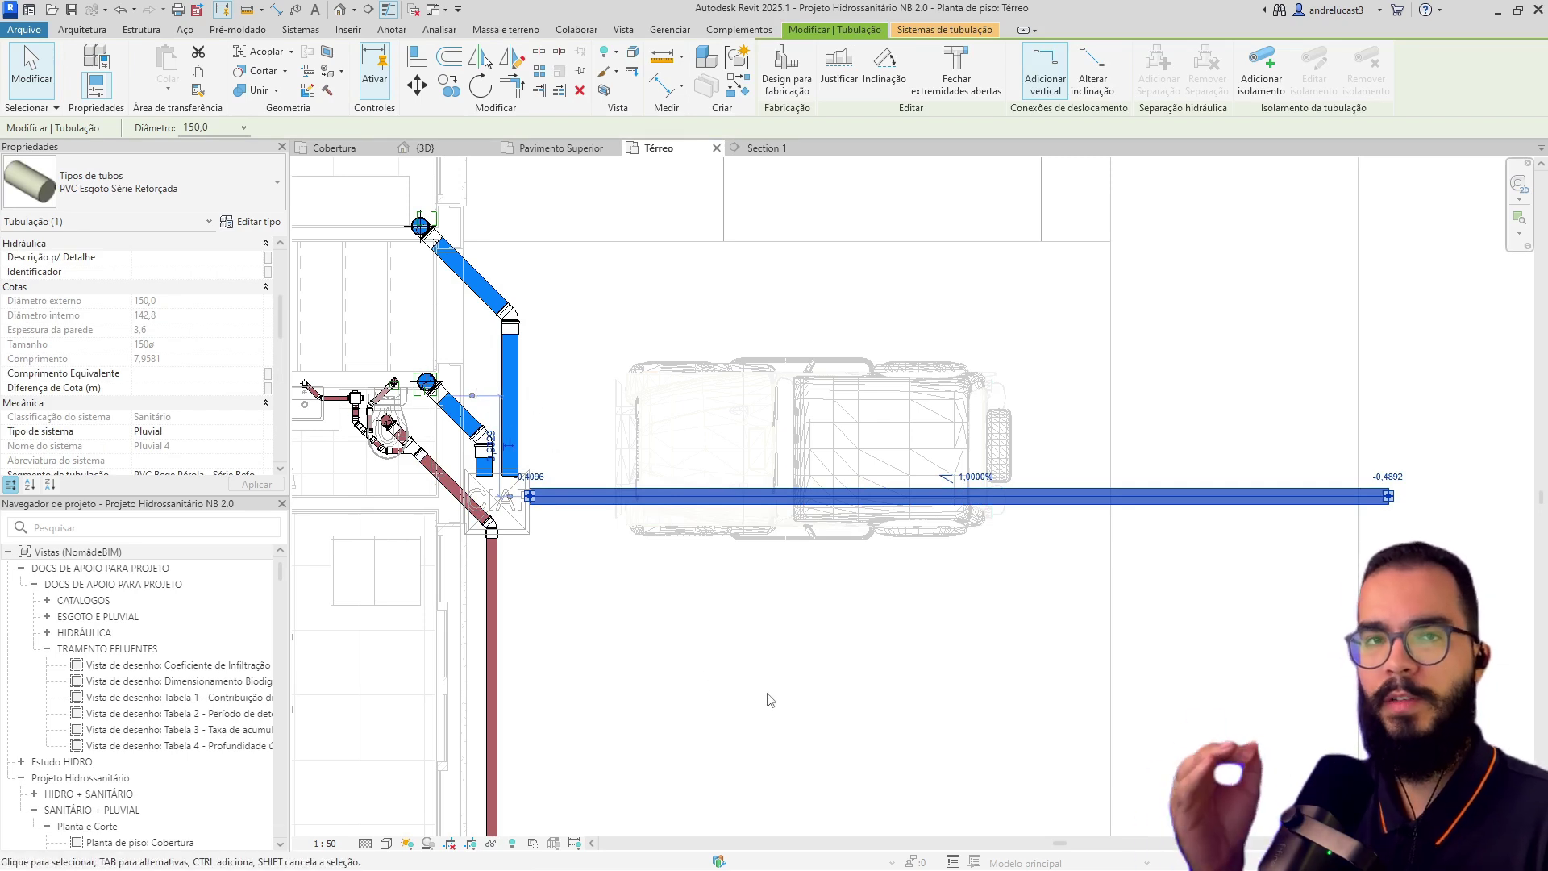
Switch to the rainwater calculation workbook in Excel and clear the ÁREA 01 value of AP-16.
{"action": "key", "text": "alt"}
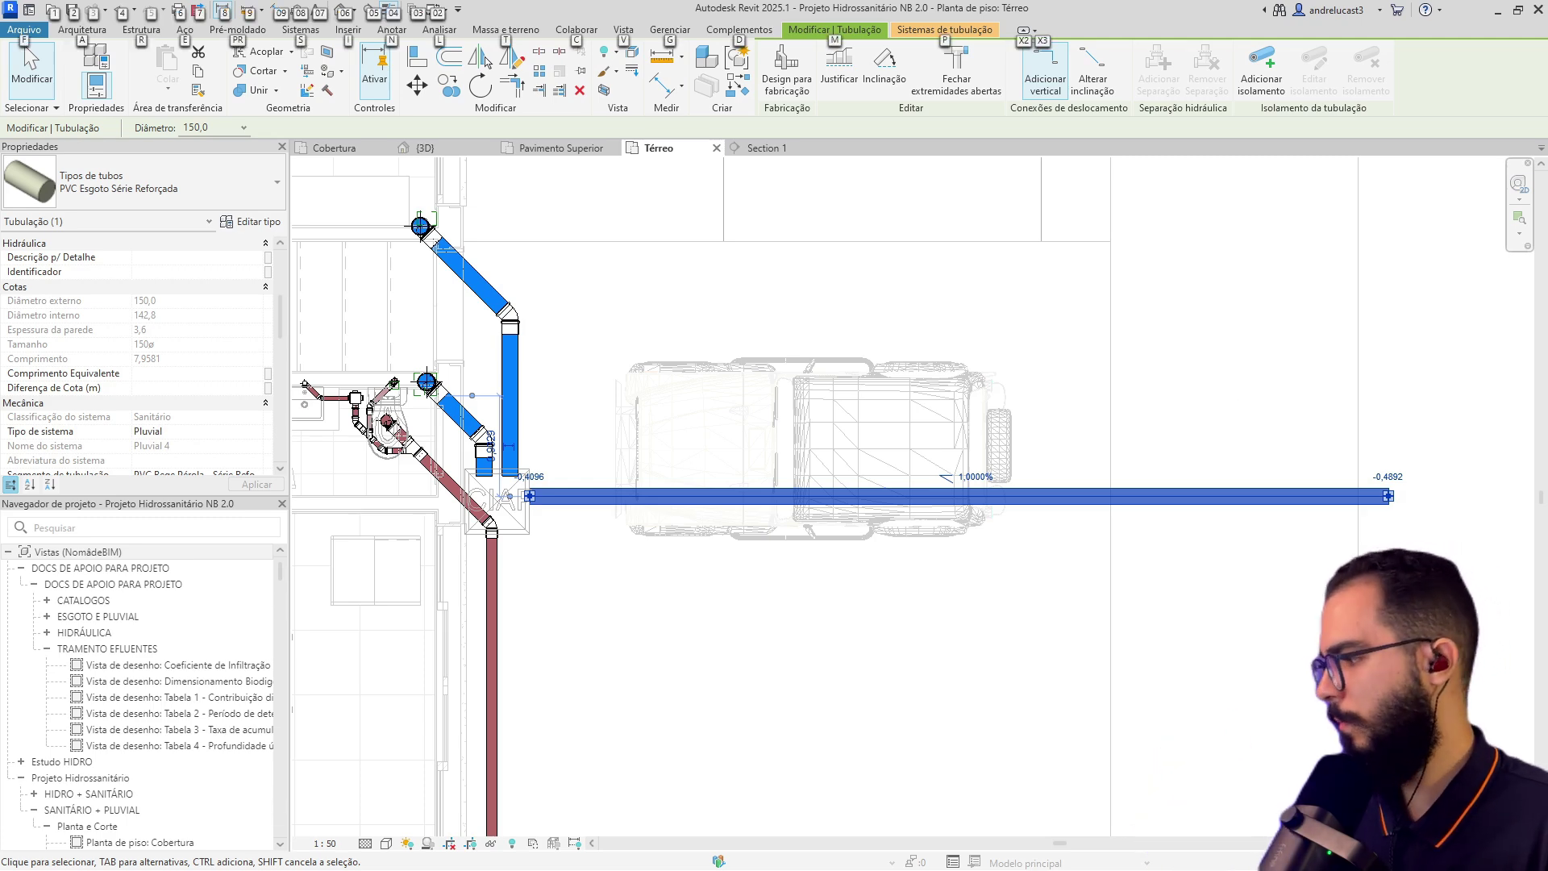
{"action": "key", "text": "alt+Tab"}
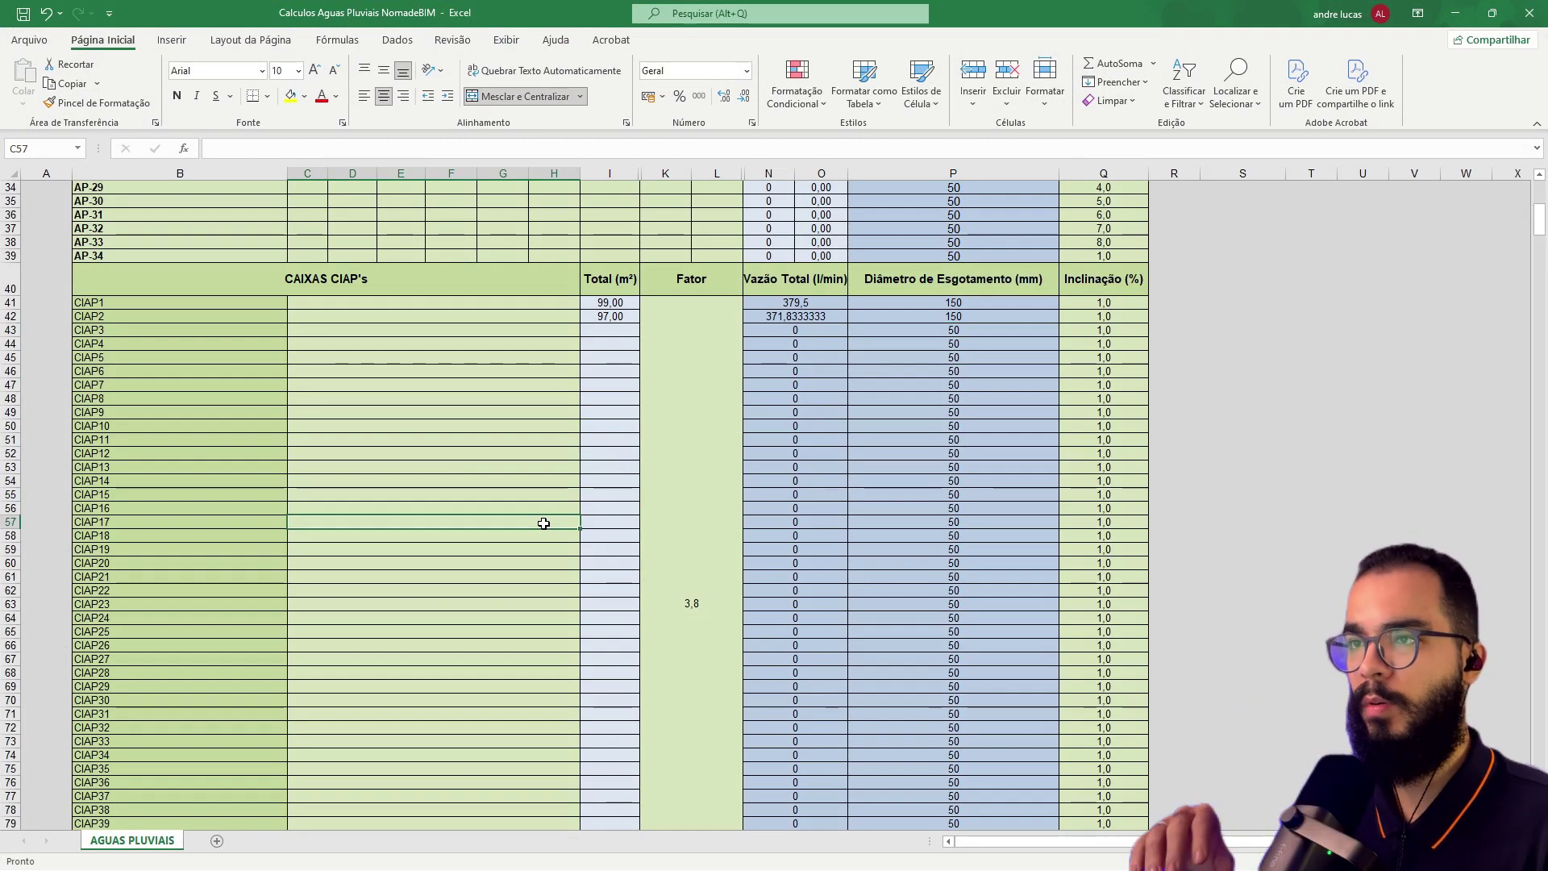
{"action": "scroll", "coordinate": [591, 500], "scroll_direction": "up", "scroll_amount": 5}
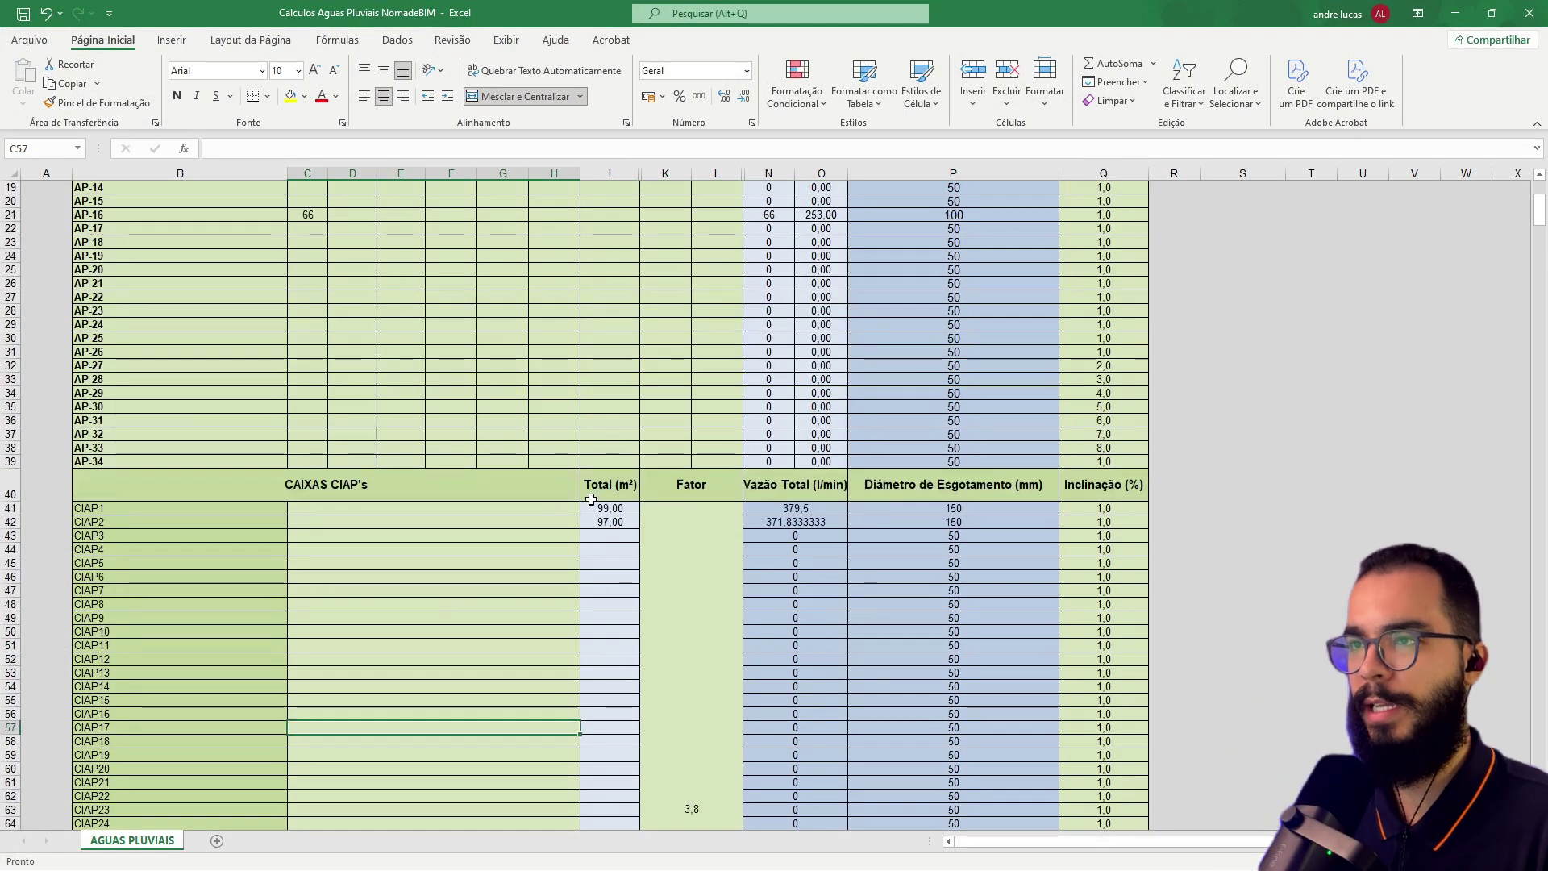
{"action": "scroll", "coordinate": [591, 500], "scroll_direction": "up", "scroll_amount": 5}
{"action": "scroll", "coordinate": [588, 502], "scroll_direction": "down", "scroll_amount": 3}
{"action": "scroll", "coordinate": [586, 502], "scroll_direction": "up", "scroll_amount": 3}
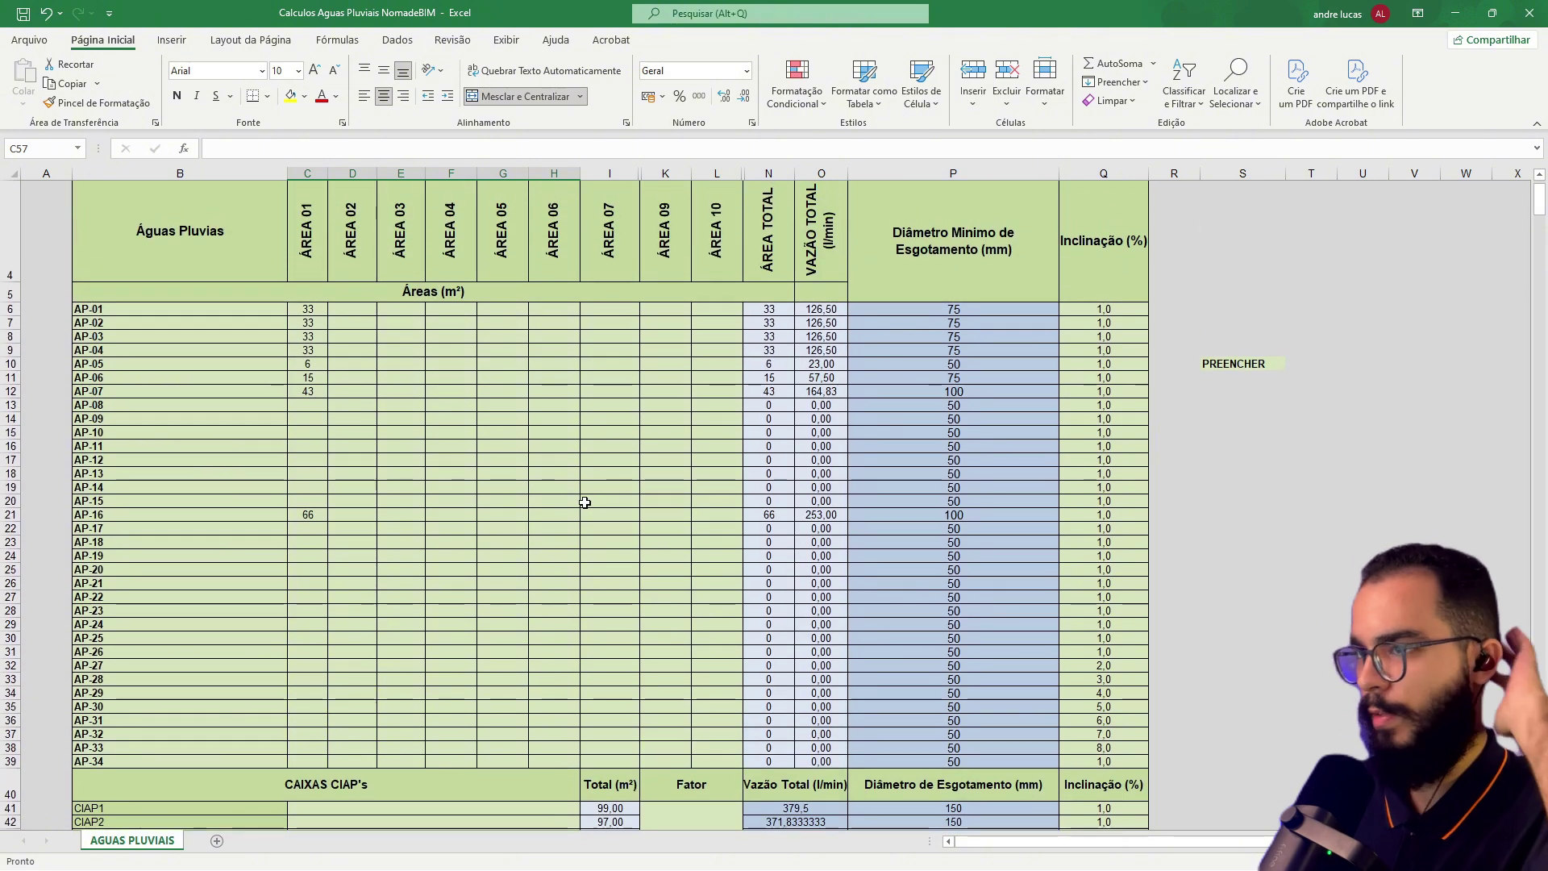
{"action": "left_click", "coordinate": [310, 516]}
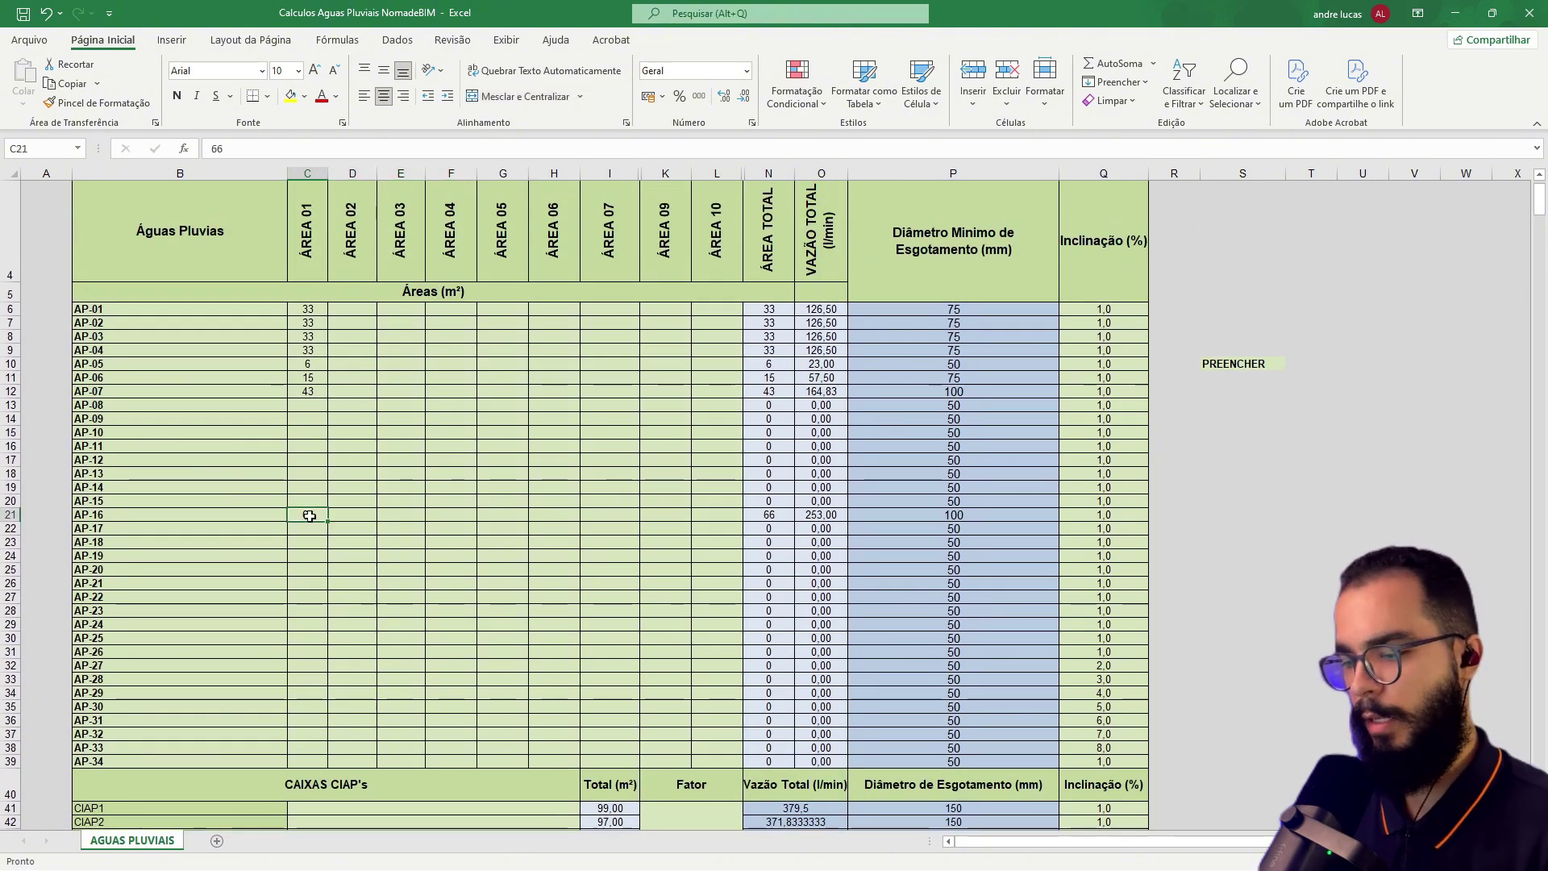
{"action": "left_click", "coordinate": [347, 548]}
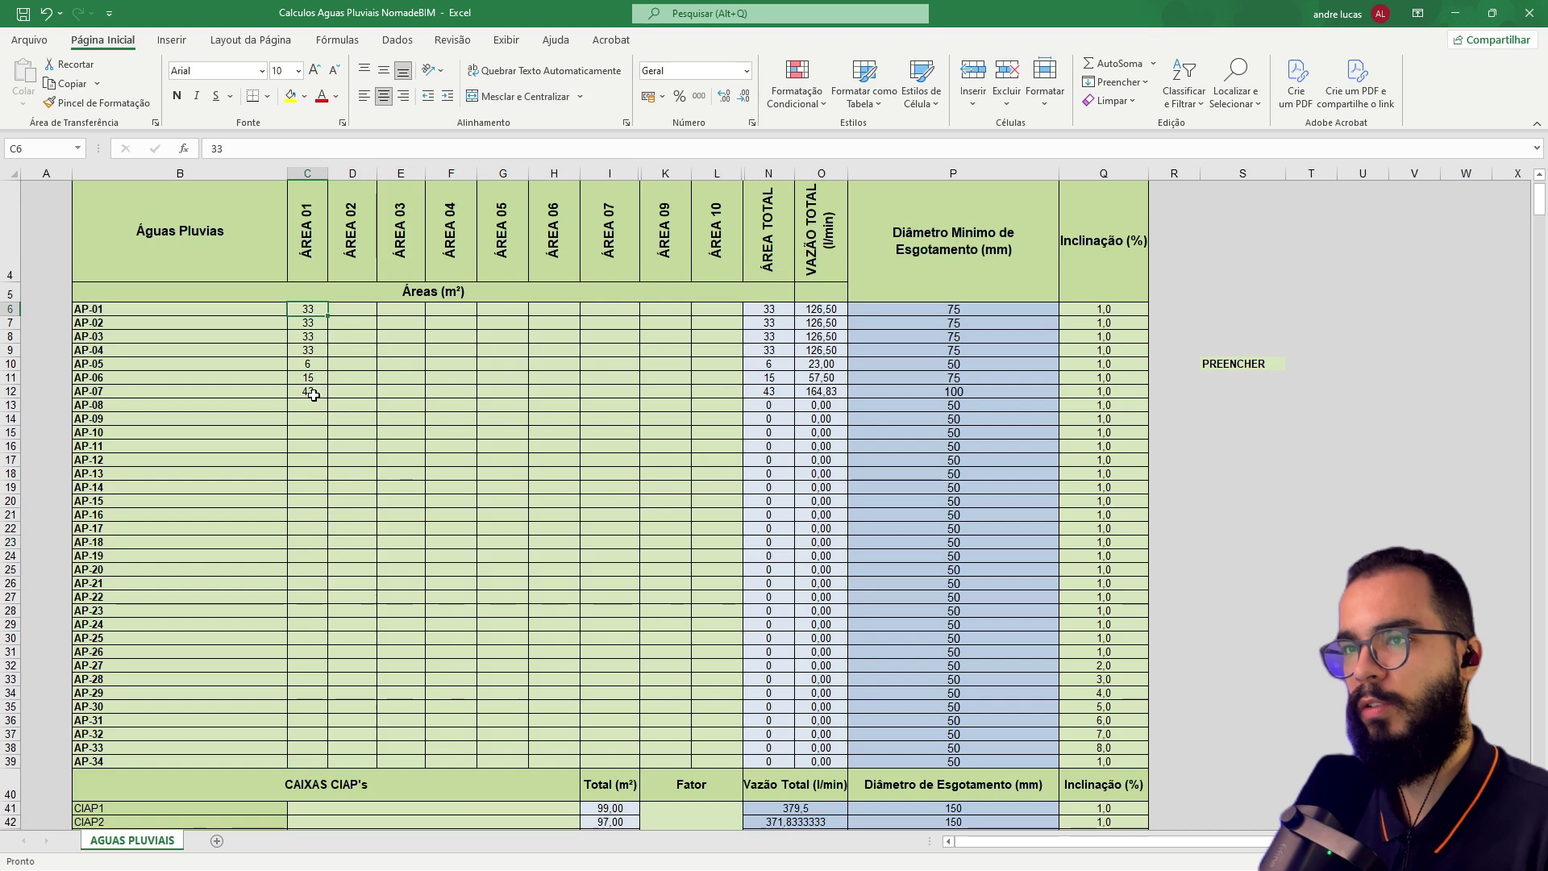
Review the areas and minimum drain diameters of AP-01 to AP-07 and the CIAP1 and CIAP2 rows.
{"action": "left_click_drag", "start_coordinate": [308, 309], "coordinate": [312, 393]}
{"action": "left_click", "coordinate": [632, 476]}
{"action": "left_click", "coordinate": [936, 324]}
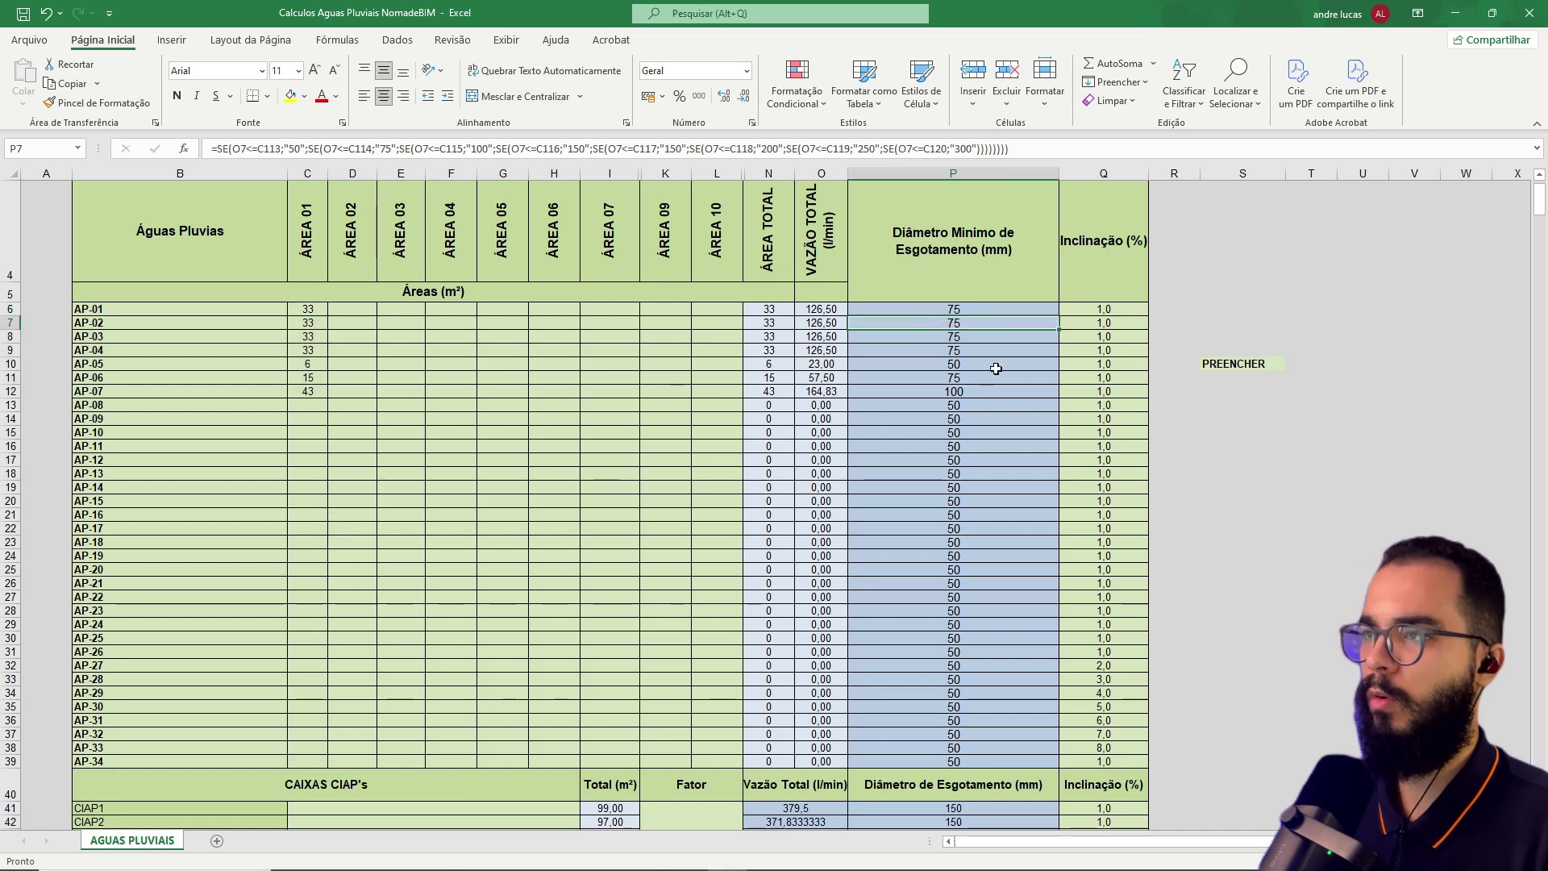
{"action": "left_click_drag", "start_coordinate": [967, 301], "coordinate": [991, 393]}
{"action": "left_click", "coordinate": [690, 537]}
{"action": "scroll", "coordinate": [691, 536], "scroll_direction": "down", "scroll_amount": 5}
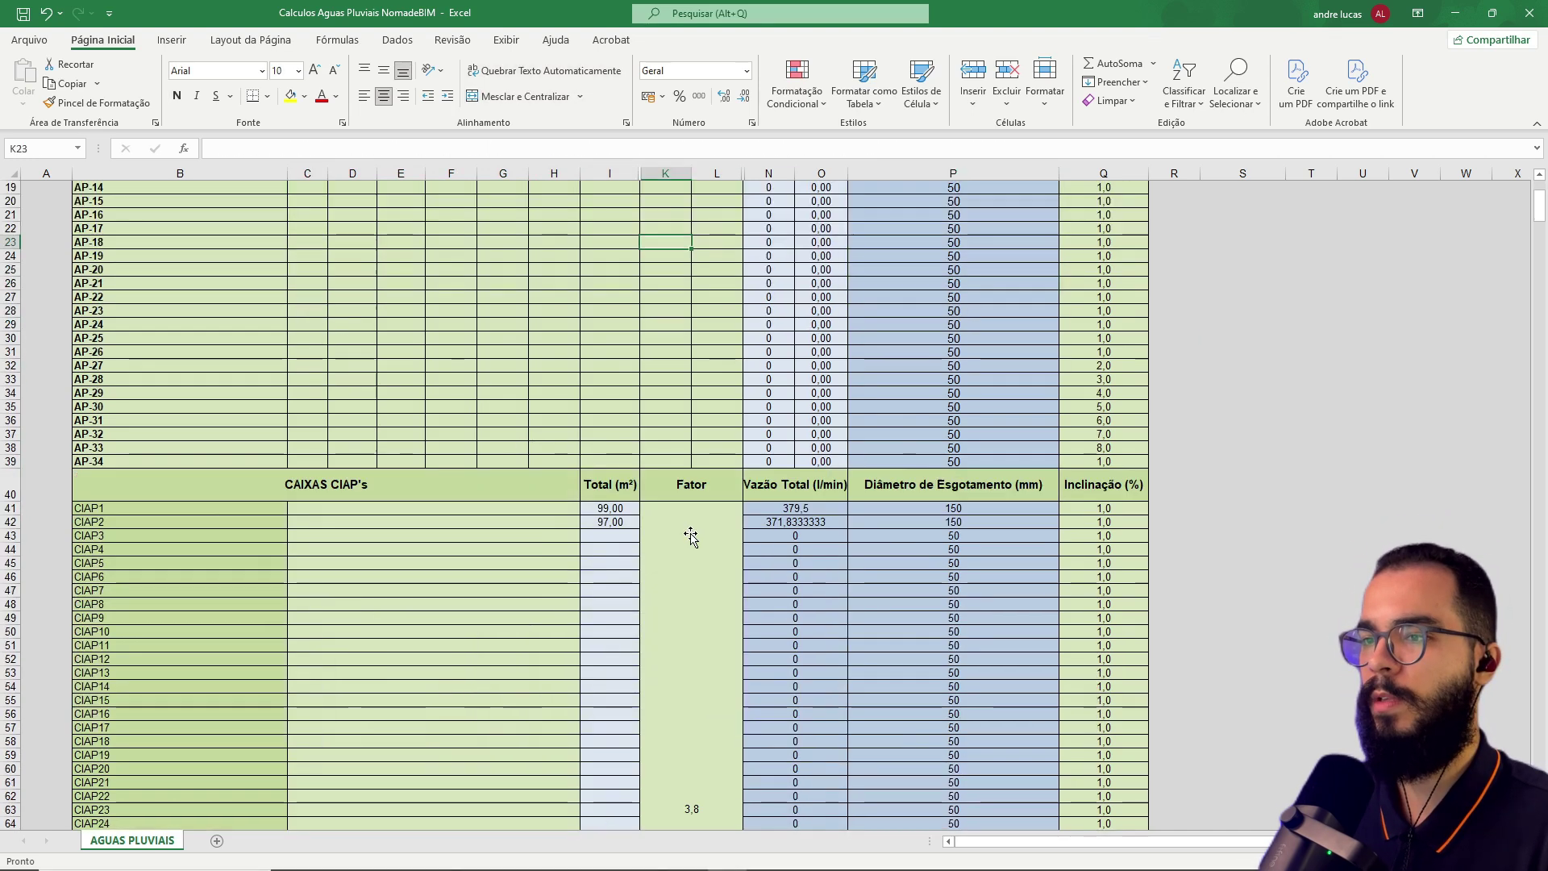
{"action": "left_click", "coordinate": [154, 521]}
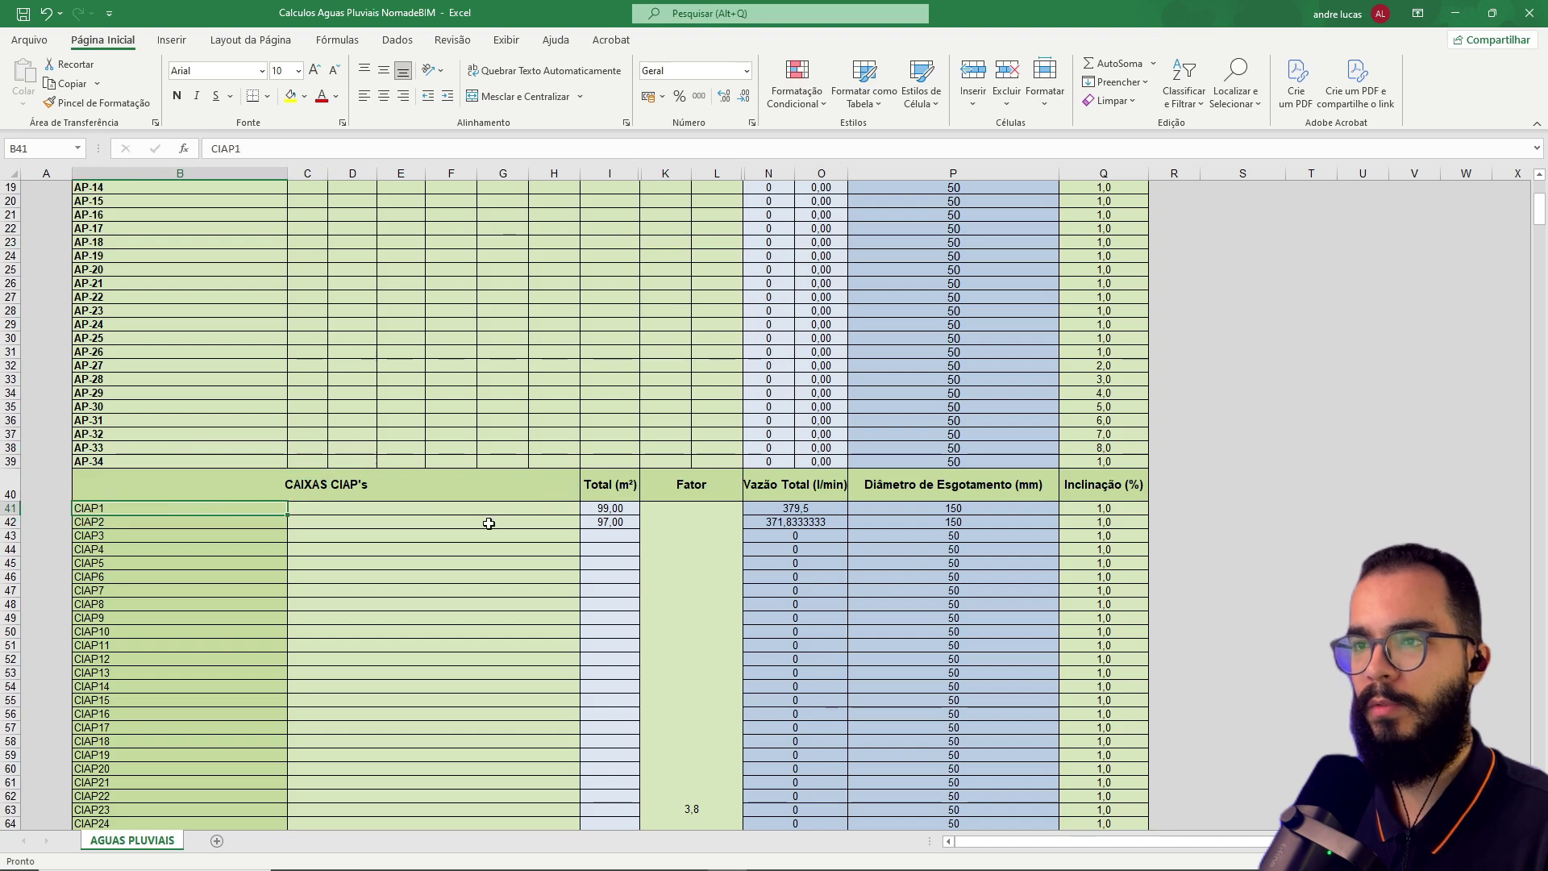
{"action": "left_click_drag", "start_coordinate": [133, 523], "coordinate": [137, 524]}
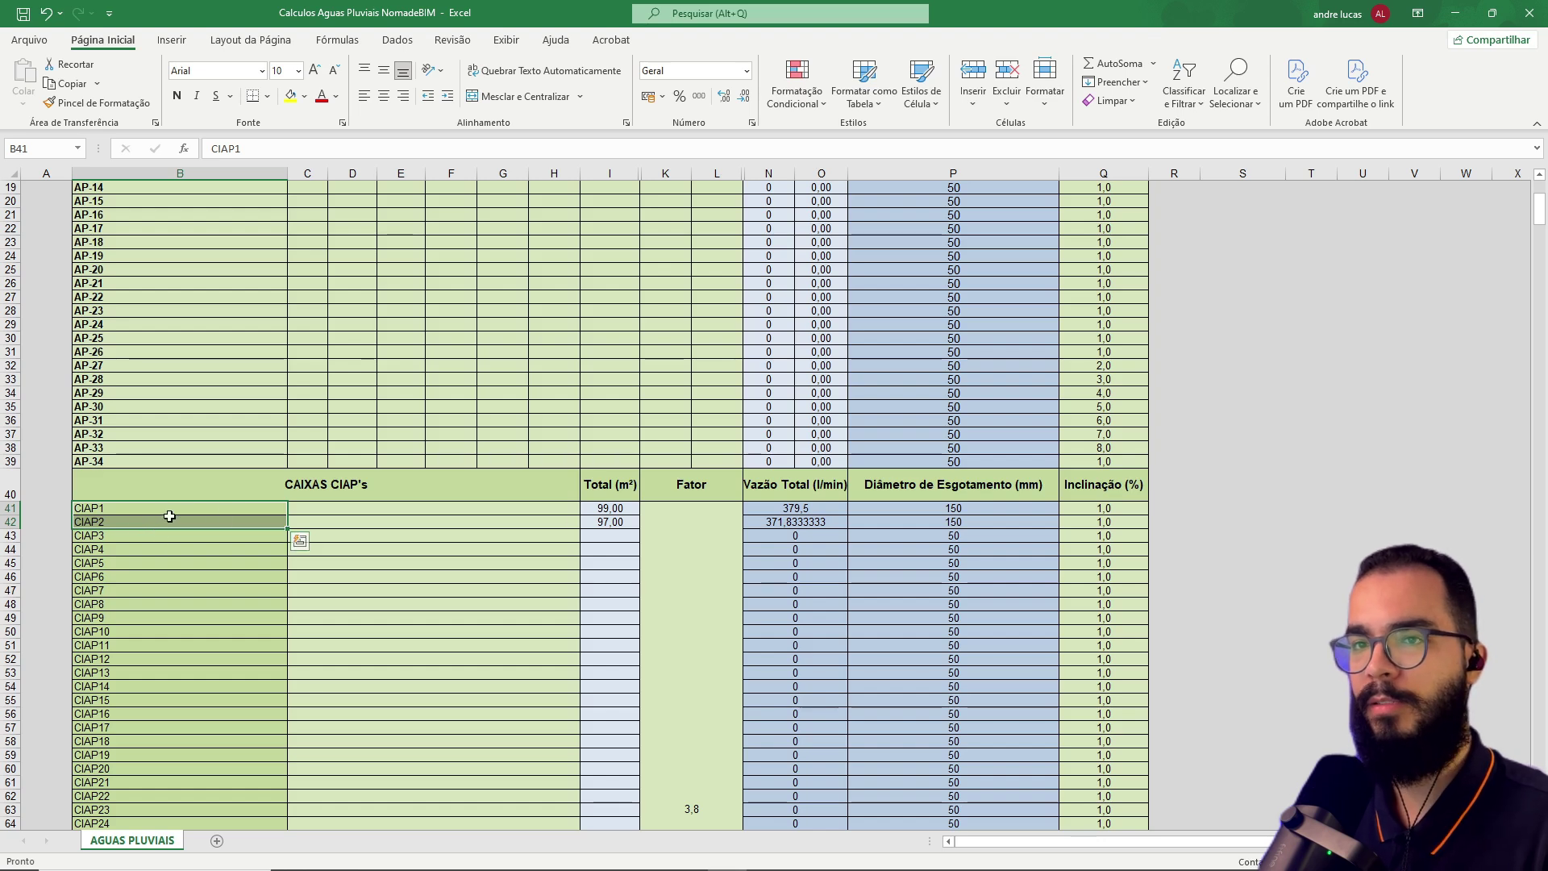
Examine which area cells the formula for CIAP1's total area sums.
{"action": "scroll", "coordinate": [653, 568], "scroll_direction": "up", "scroll_amount": 2}
{"action": "left_click", "coordinate": [619, 591]}
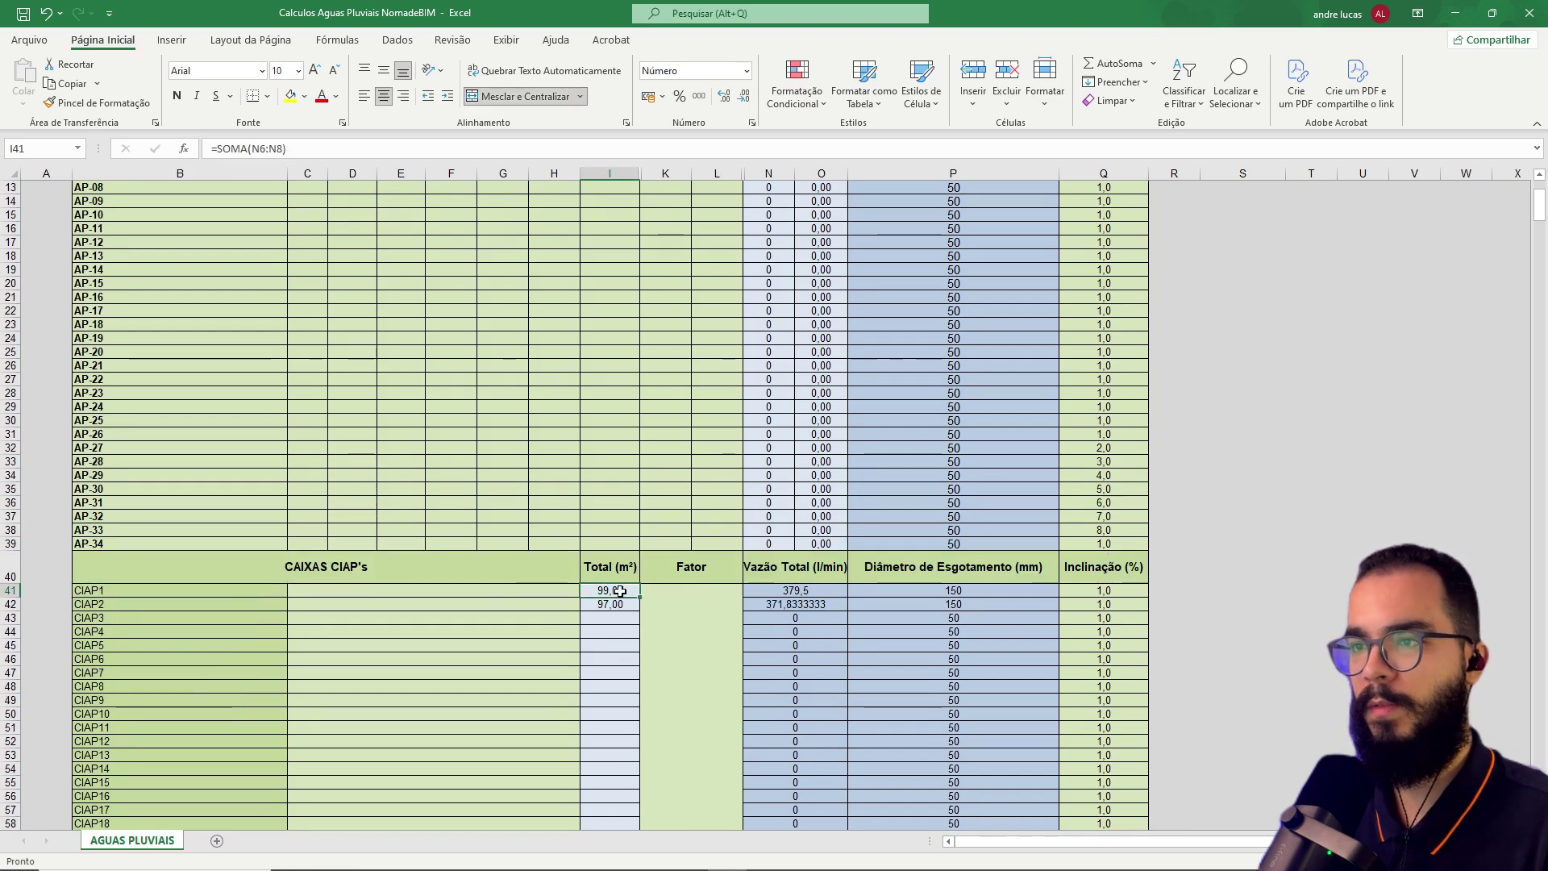
{"action": "left_click", "coordinate": [343, 148]}
{"action": "scroll", "coordinate": [687, 380], "scroll_direction": "up", "scroll_amount": 3}
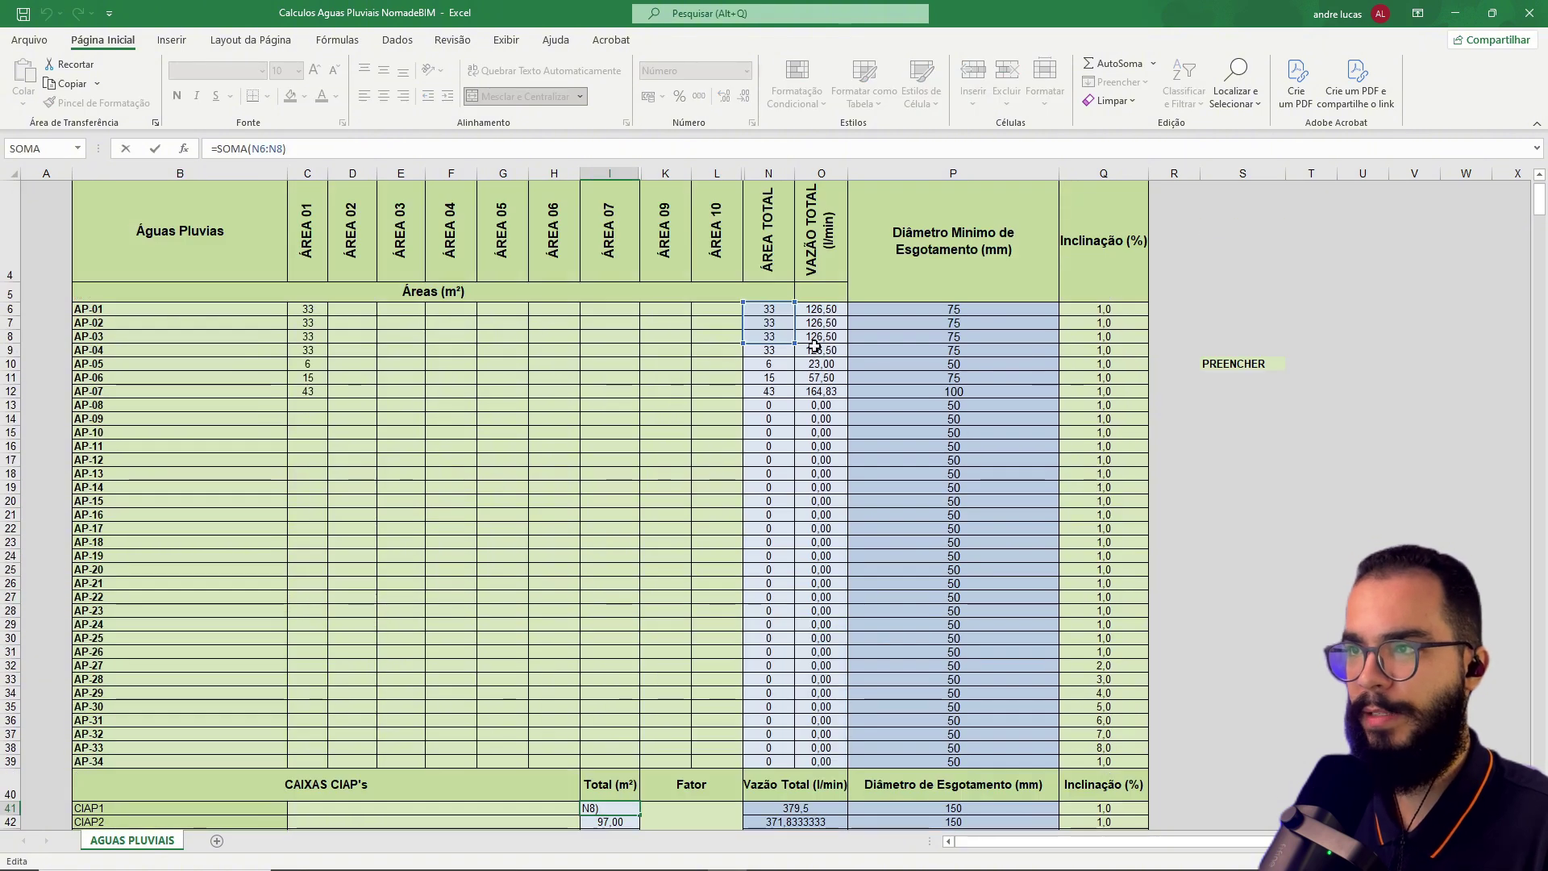
{"action": "key", "text": "Escape"}
{"action": "scroll", "coordinate": [574, 485], "scroll_direction": "down", "scroll_amount": 2}
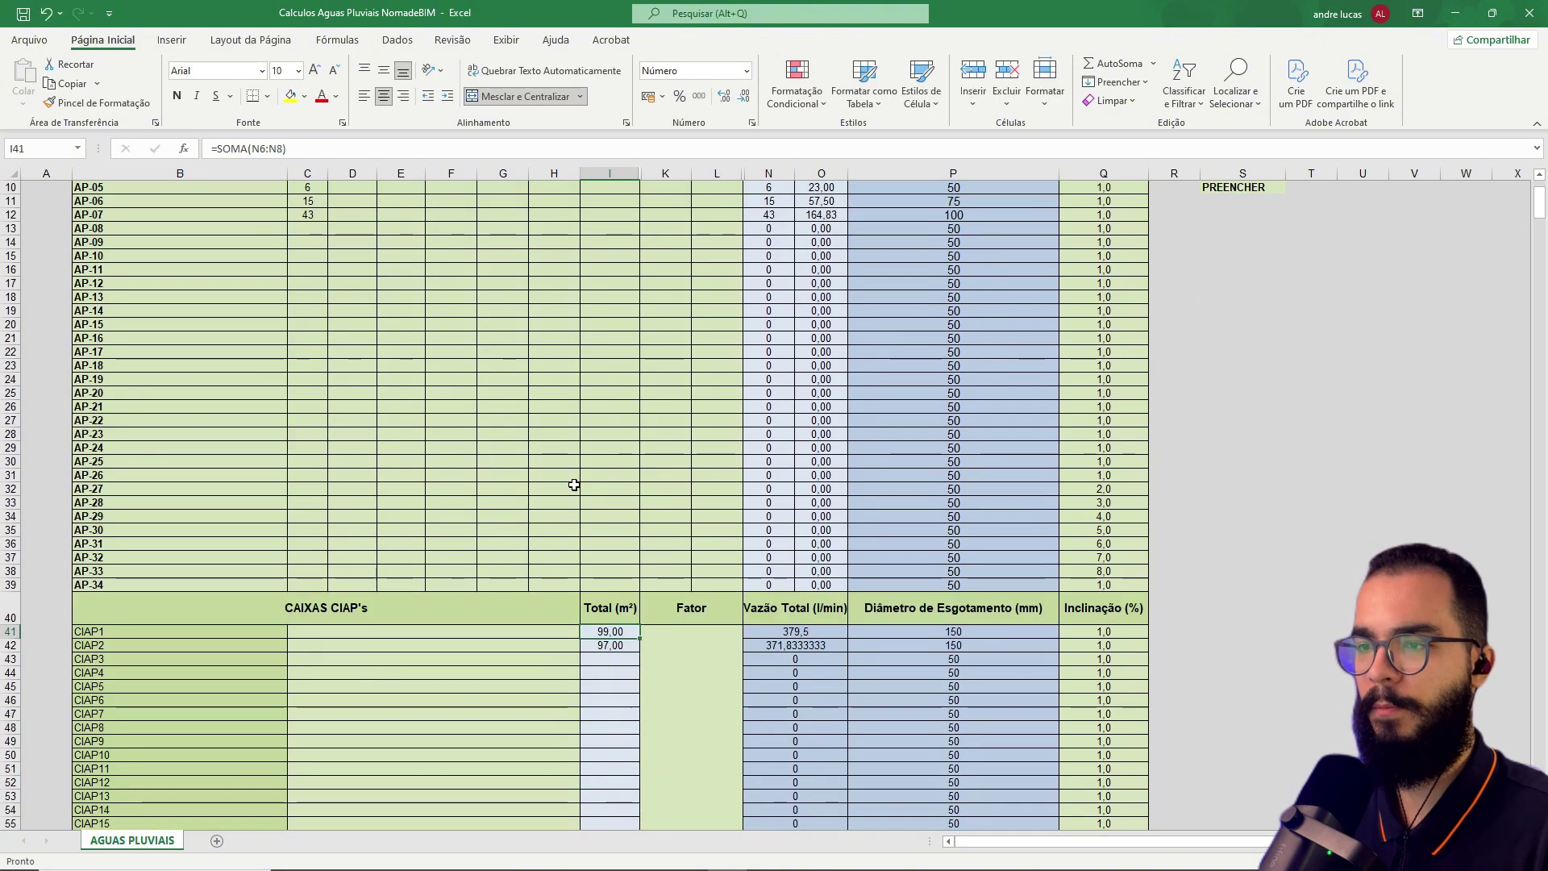
Clear CIAP2's total area and extend CIAP1's total area formula to =SOMA(N6:N12).
{"action": "left_click", "coordinate": [186, 645]}
{"action": "left_click", "coordinate": [613, 648]}
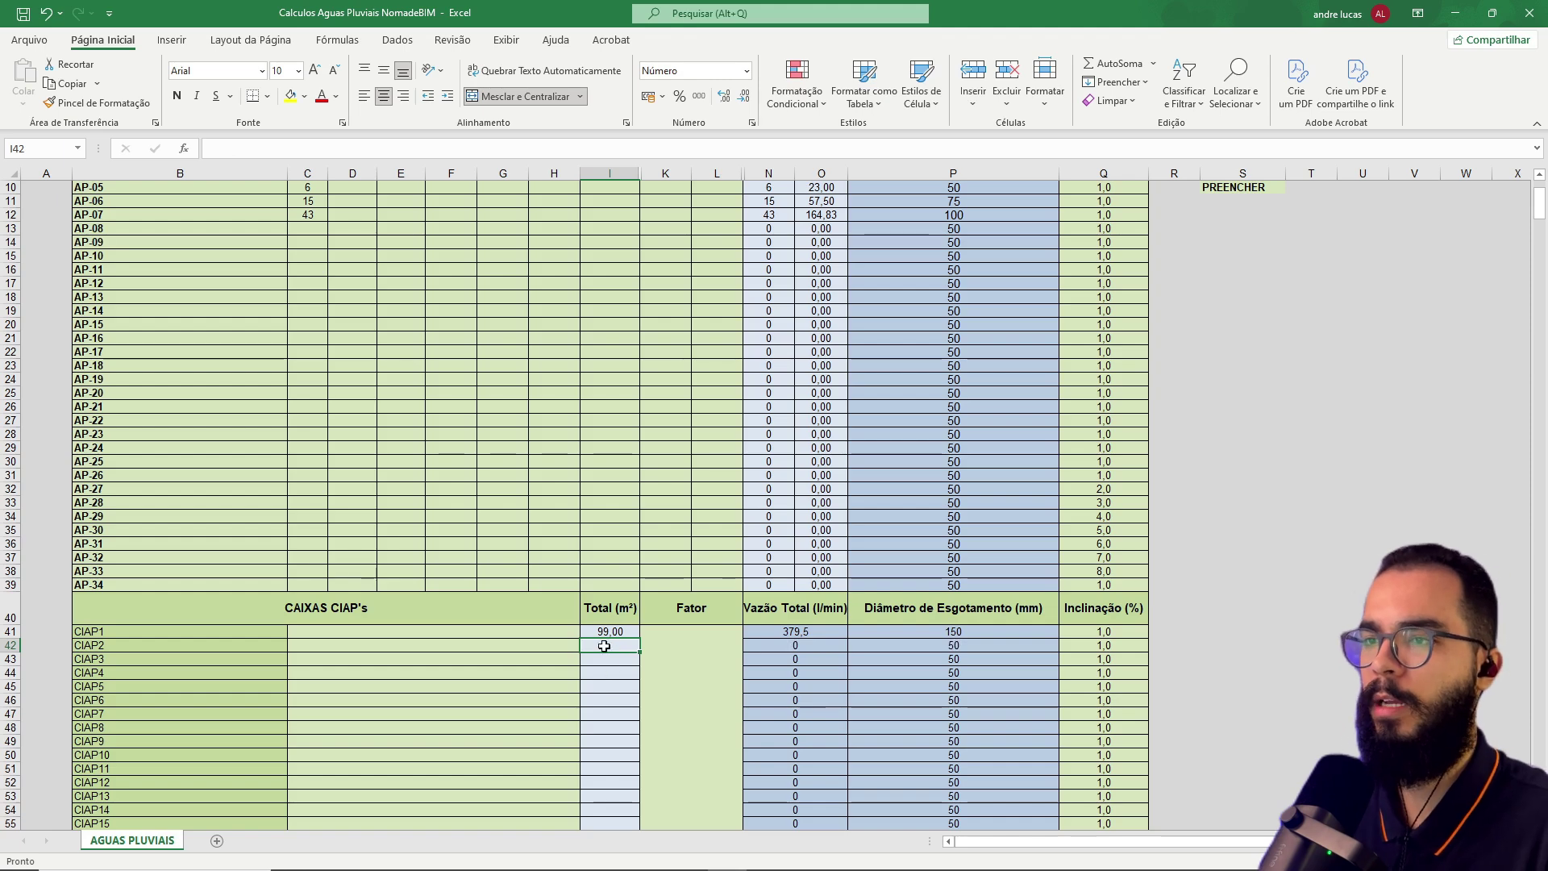
{"action": "scroll", "coordinate": [768, 375], "scroll_direction": "up", "scroll_amount": 3}
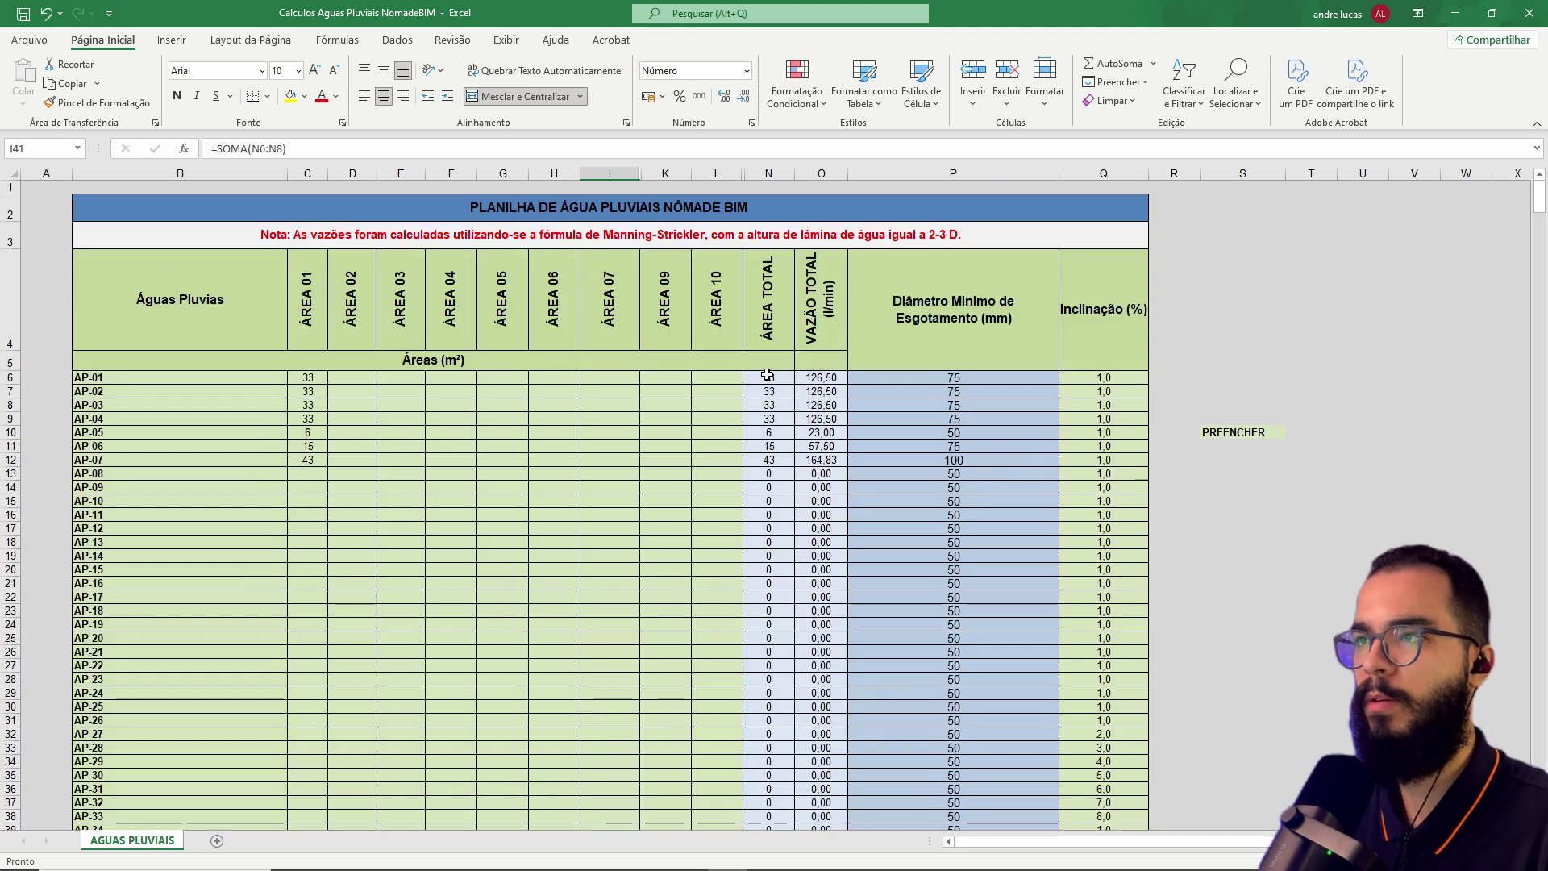
{"action": "left_click", "coordinate": [695, 148]}
{"action": "left_click_drag", "start_coordinate": [797, 342], "coordinate": [795, 379]}
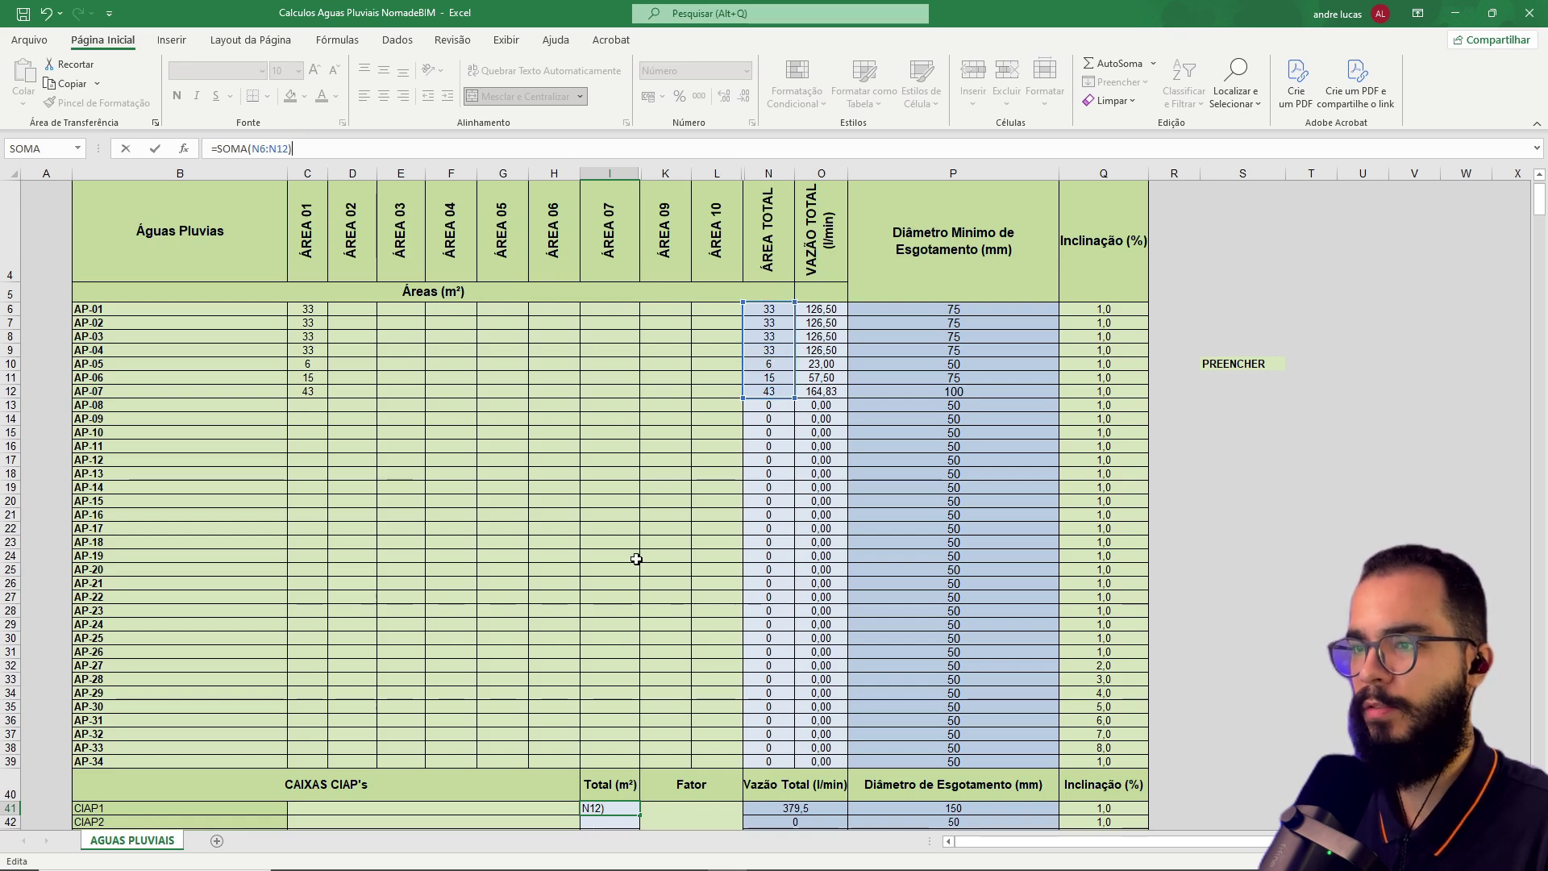
{"action": "key", "text": "Return"}
Check CIAP1's total flow and outlet diameter in the CAIXAS CIAP's table.
{"action": "scroll", "coordinate": [637, 558], "scroll_direction": "down", "scroll_amount": 3}
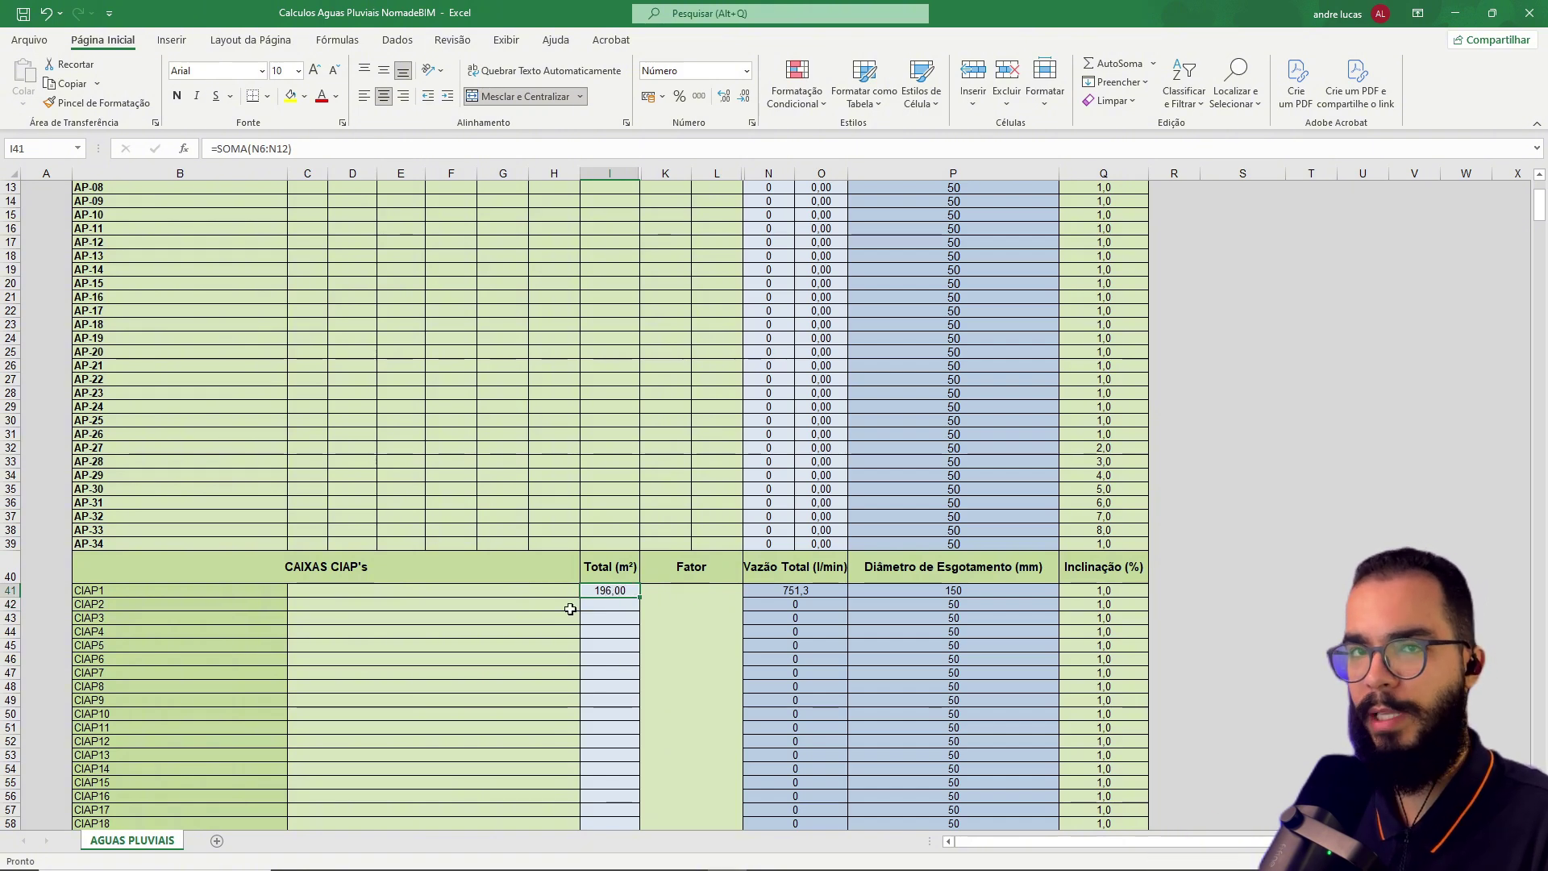
{"action": "left_click", "coordinate": [823, 590]}
{"action": "left_click", "coordinate": [953, 589]}
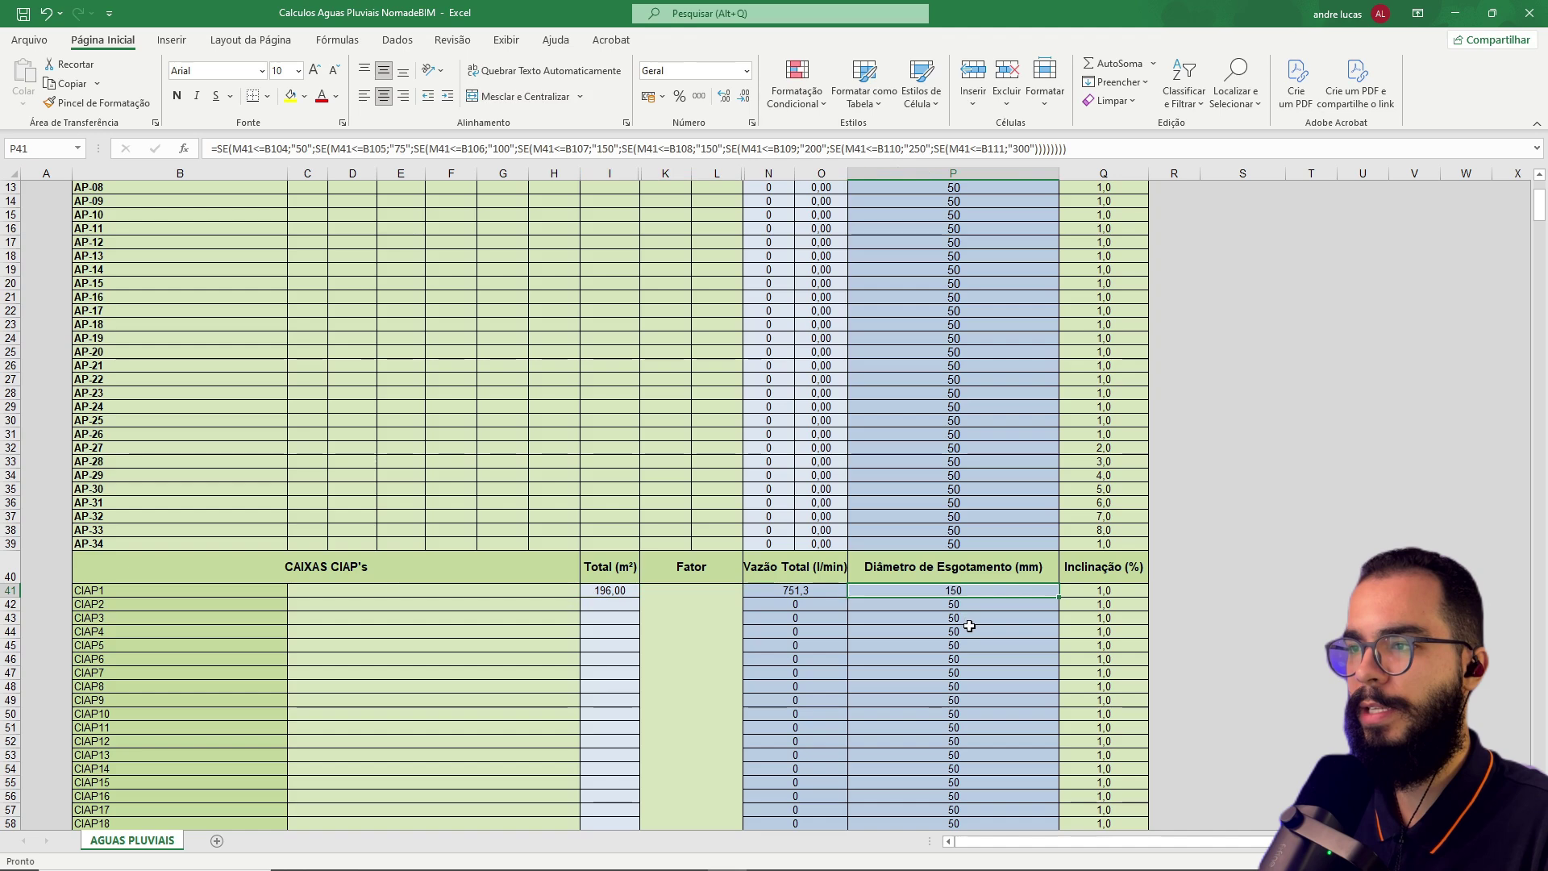
{"action": "left_click", "coordinate": [1292, 518]}
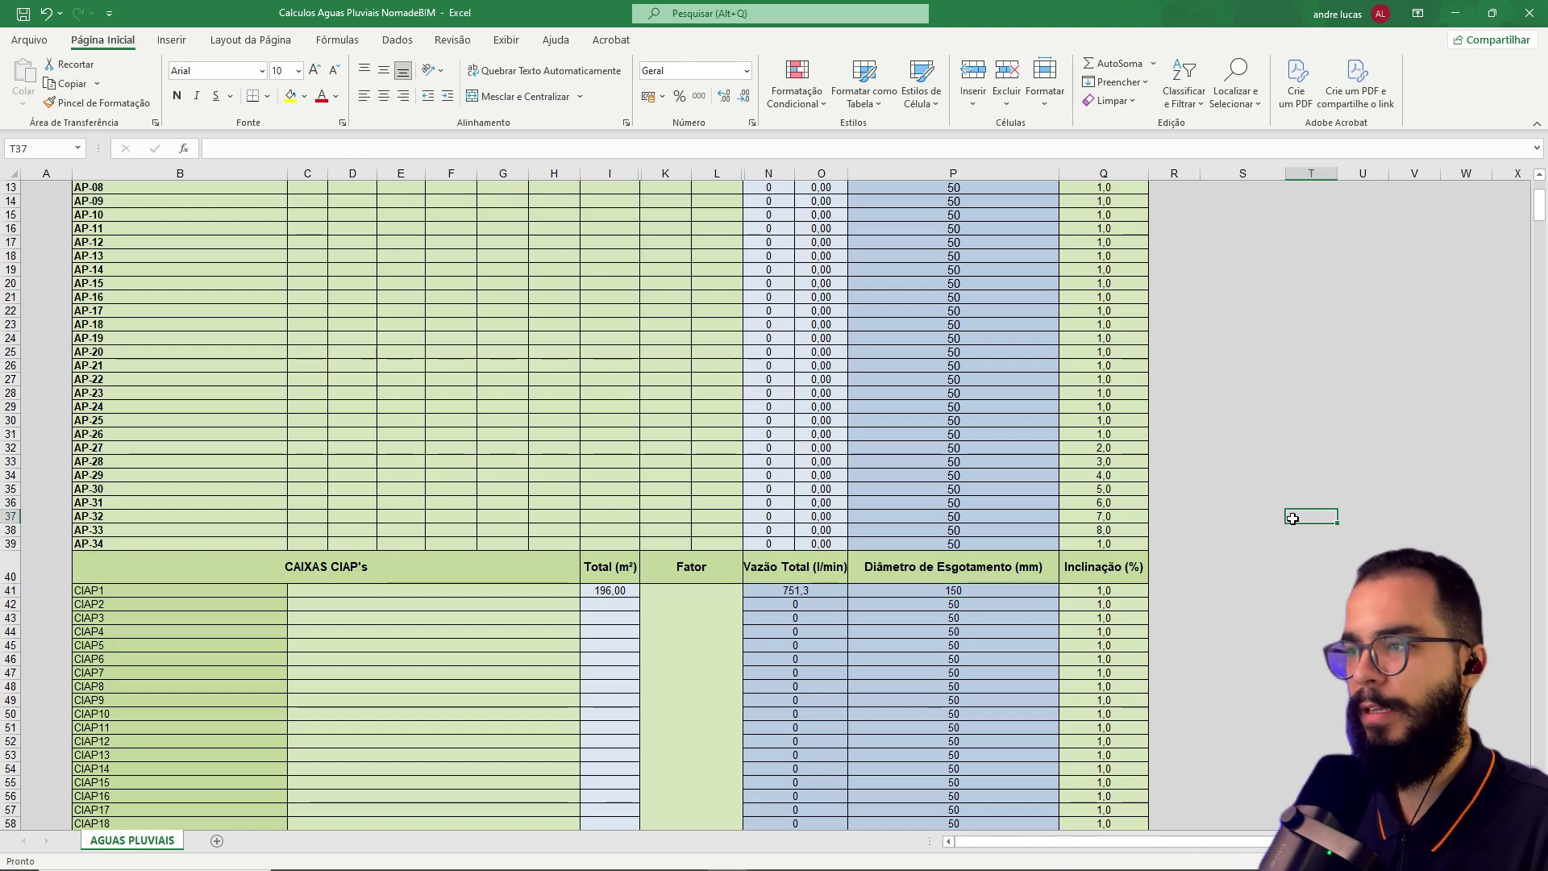
Enter an area of 300 m² for AP-10 in the ÁREA 01 column.
{"action": "scroll", "coordinate": [573, 498], "scroll_direction": "up", "scroll_amount": 3}
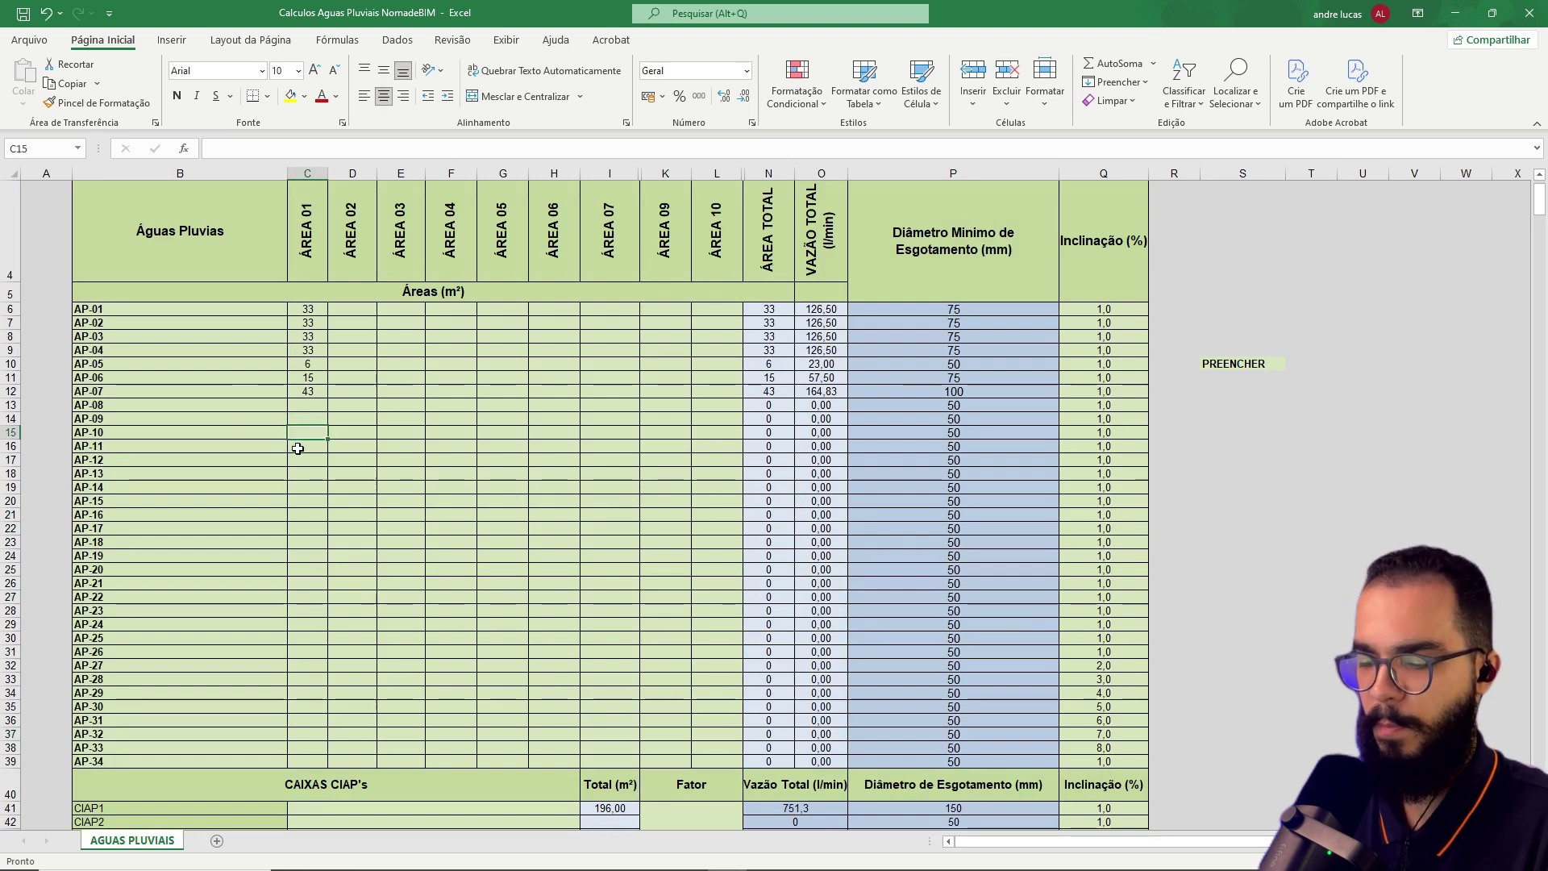
{"action": "type", "text": "300"}
{"action": "key", "text": "Return"}
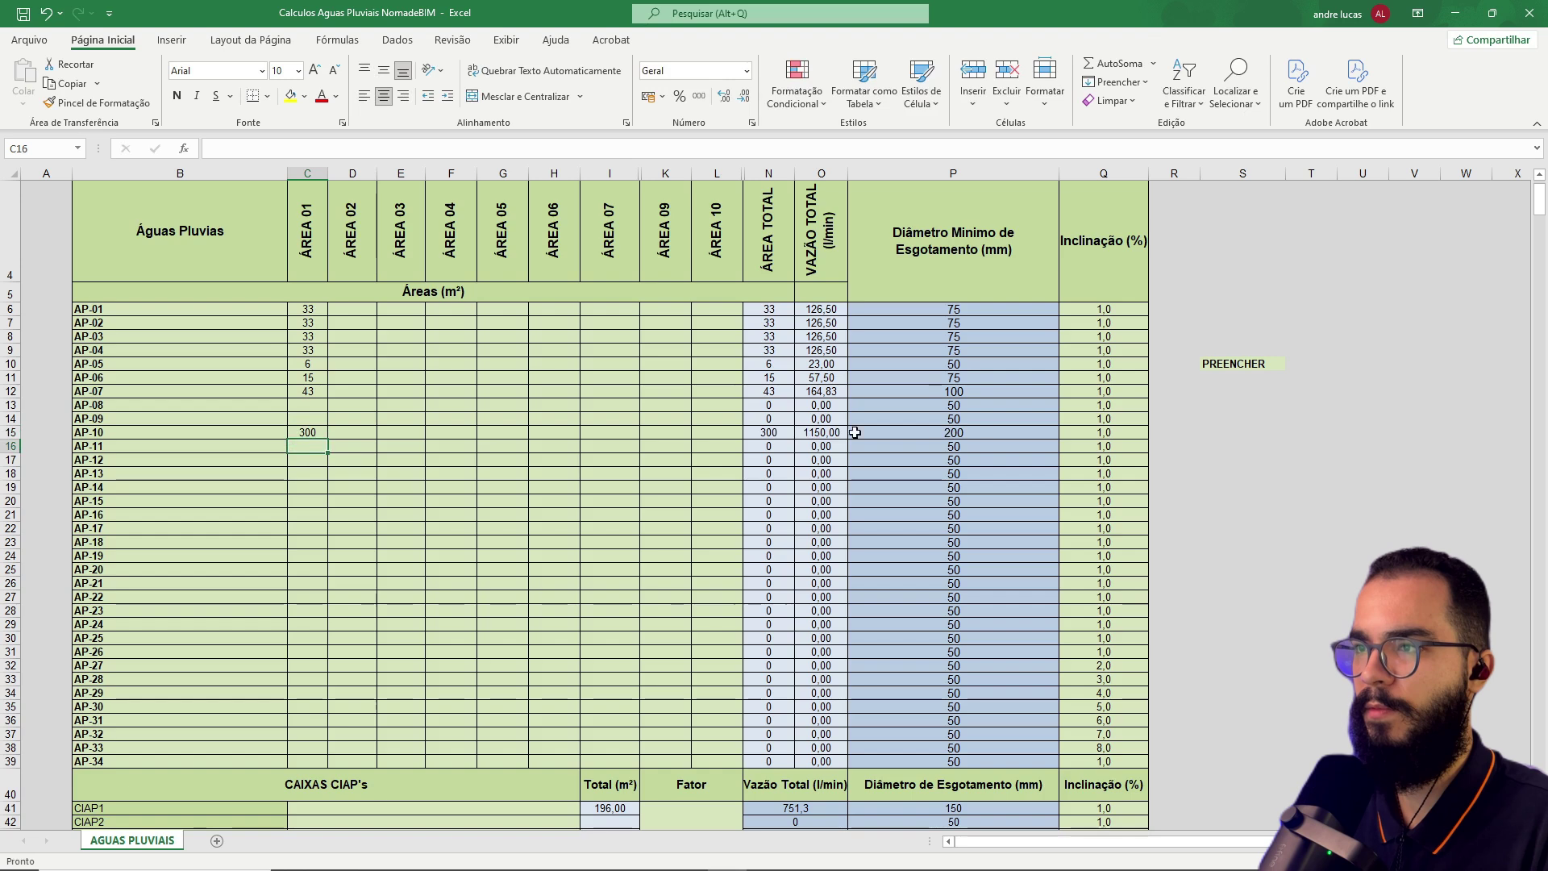
Undo the 300 m² area entered for AP-10.
{"action": "left_click", "coordinate": [952, 433]}
{"action": "key", "text": "ctrl+z"}
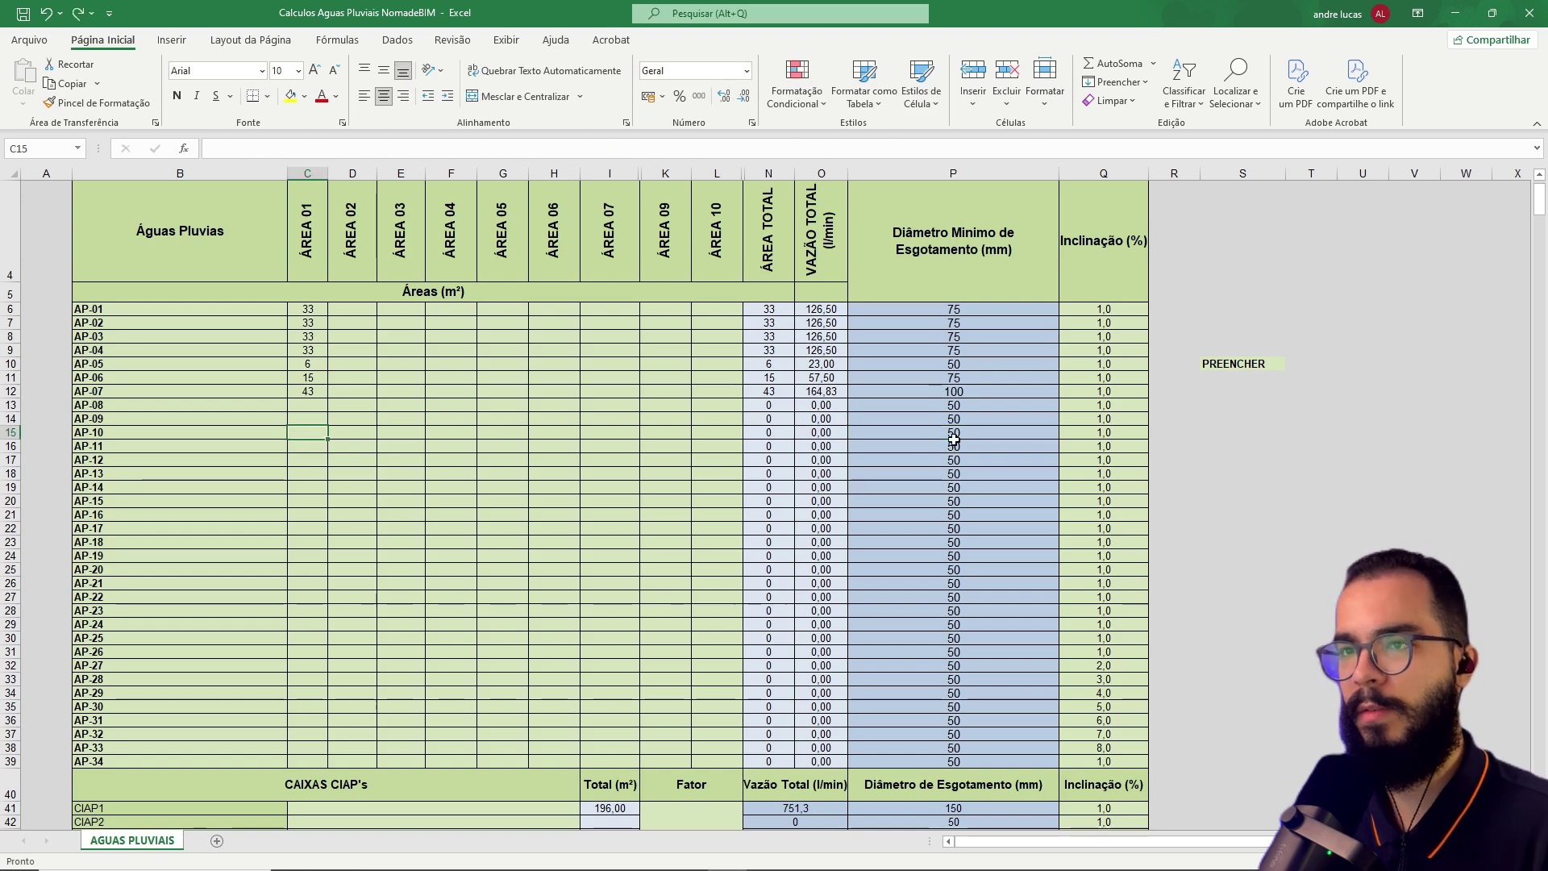
Try a slope of 2% for CIAP1 in the Inclinação column of the CAIXAS CIAP's table.
{"action": "scroll", "coordinate": [911, 447], "scroll_direction": "down", "scroll_amount": 3}
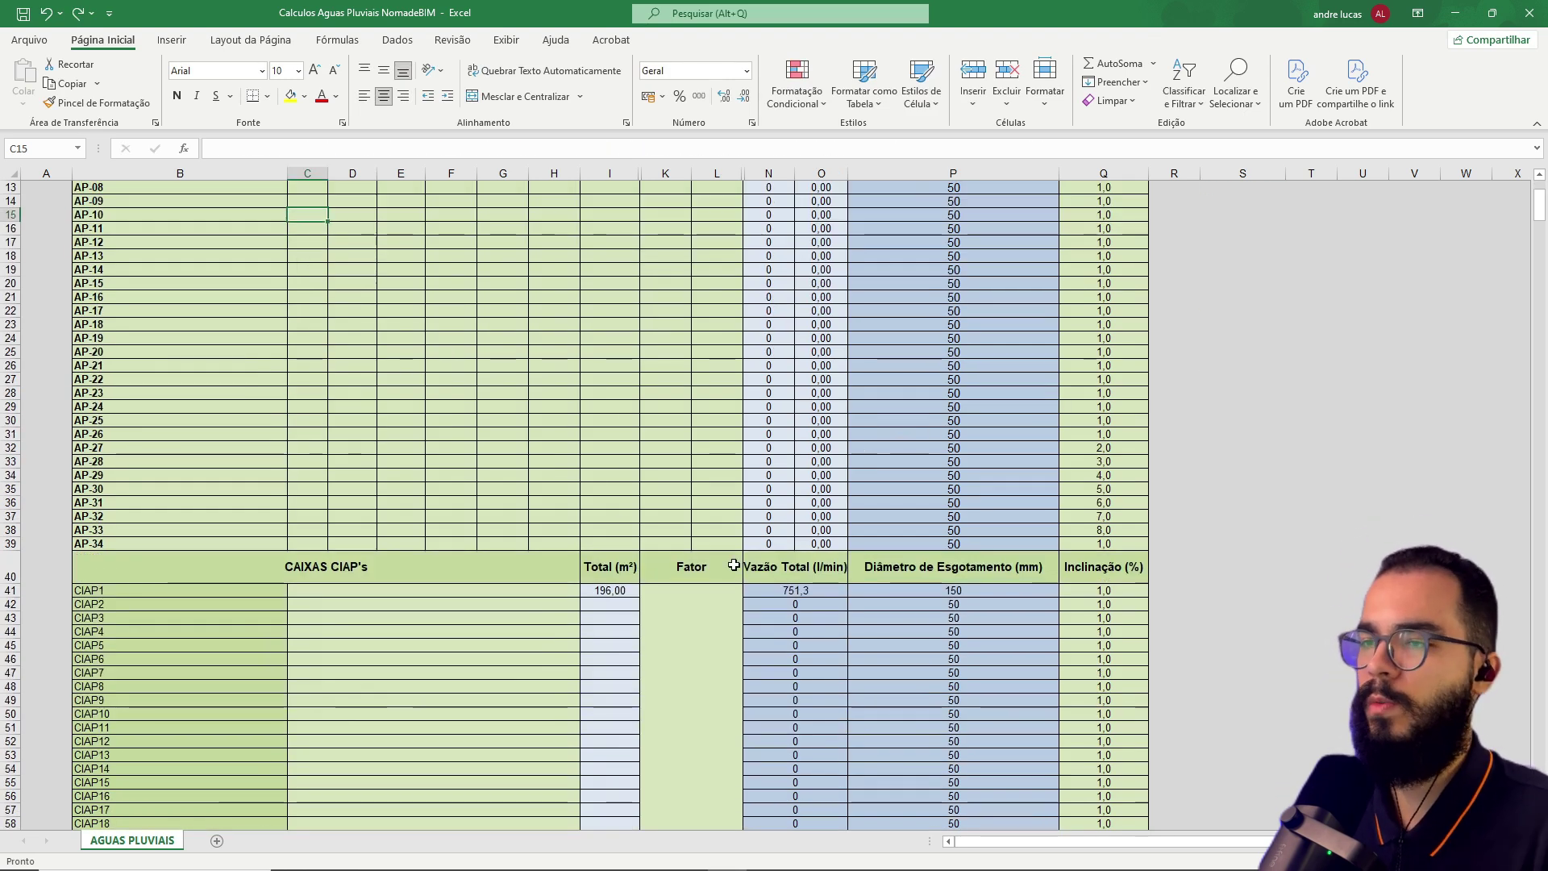
{"action": "left_click", "coordinate": [1134, 595]}
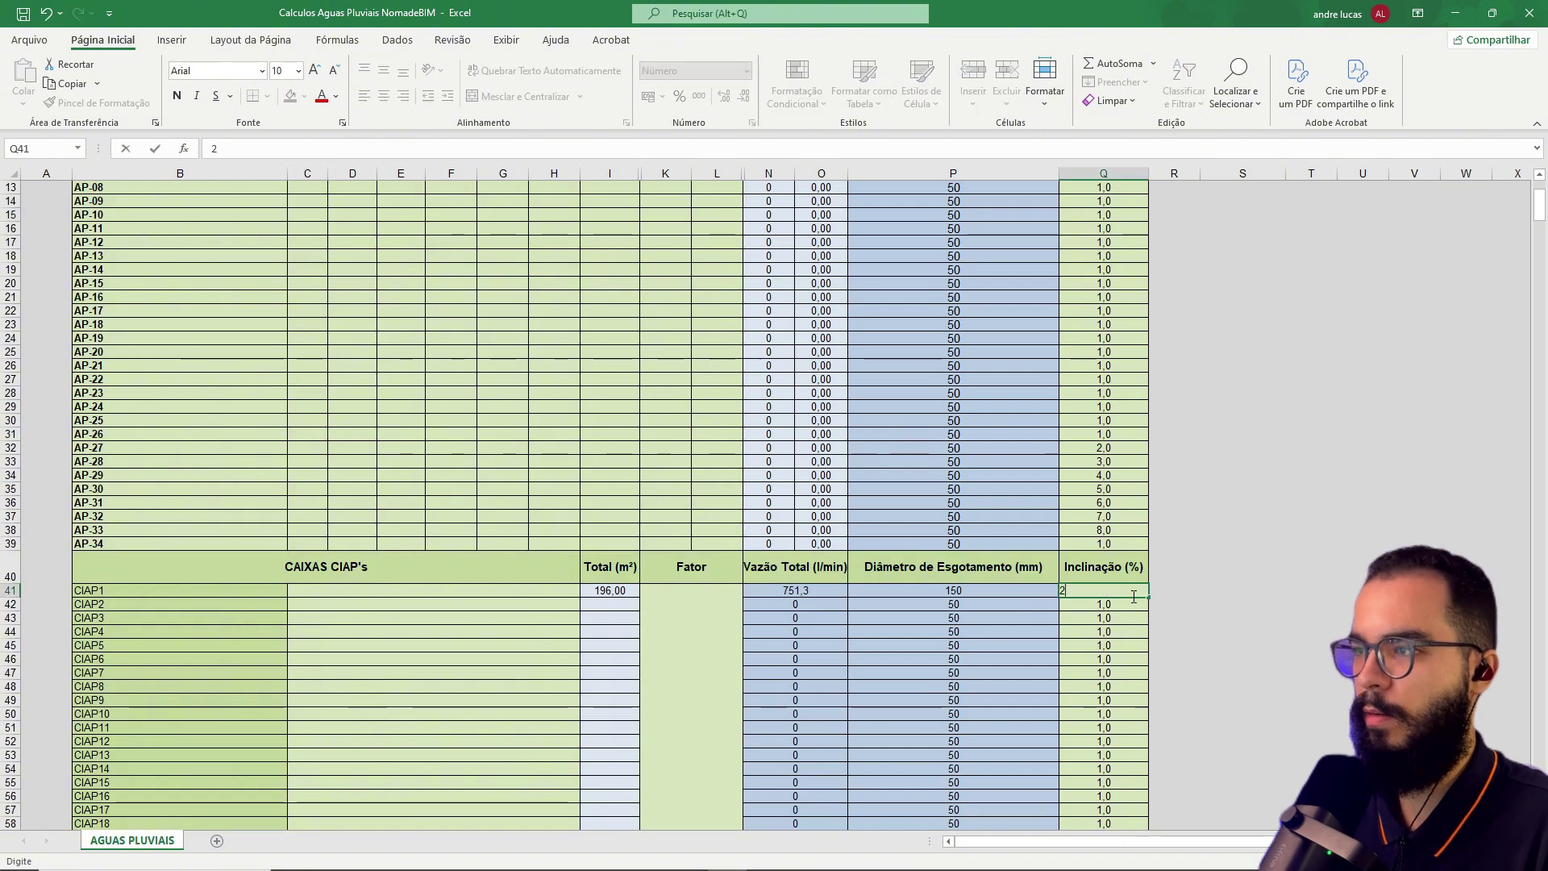
{"action": "type", "text": "2"}
{"action": "key", "text": "Return"}
{"action": "left_click", "coordinate": [1111, 580]}
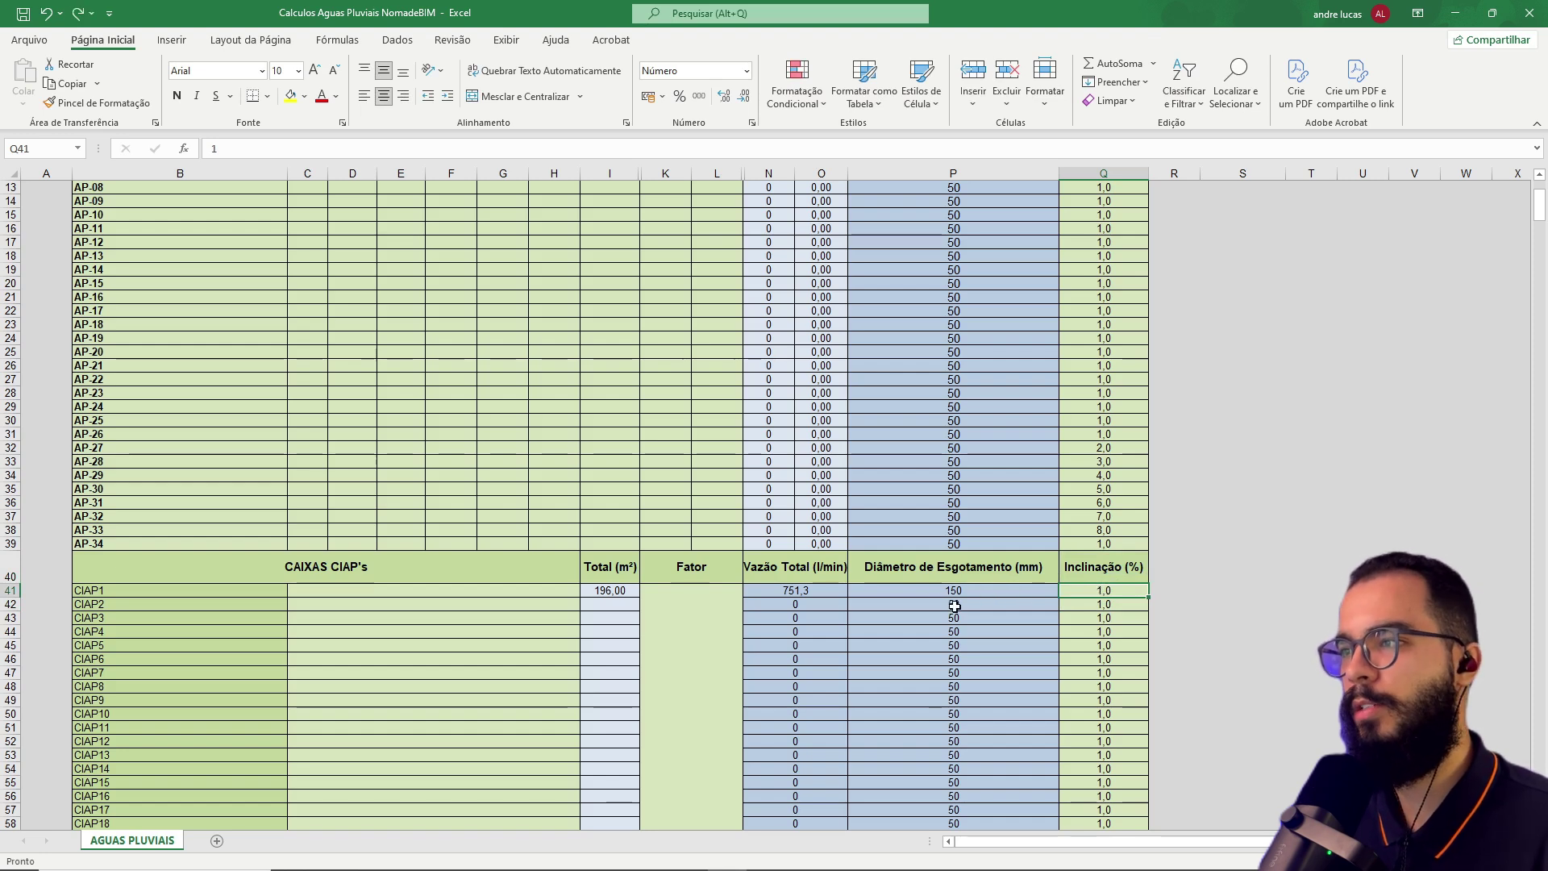
Examine the formula behind CIAP1's outlet diameter in the CAIXAS CIAP's table.
{"action": "right_click", "coordinate": [1067, 606]}
{"action": "key", "text": "Escape"}
{"action": "left_click", "coordinate": [960, 591]}
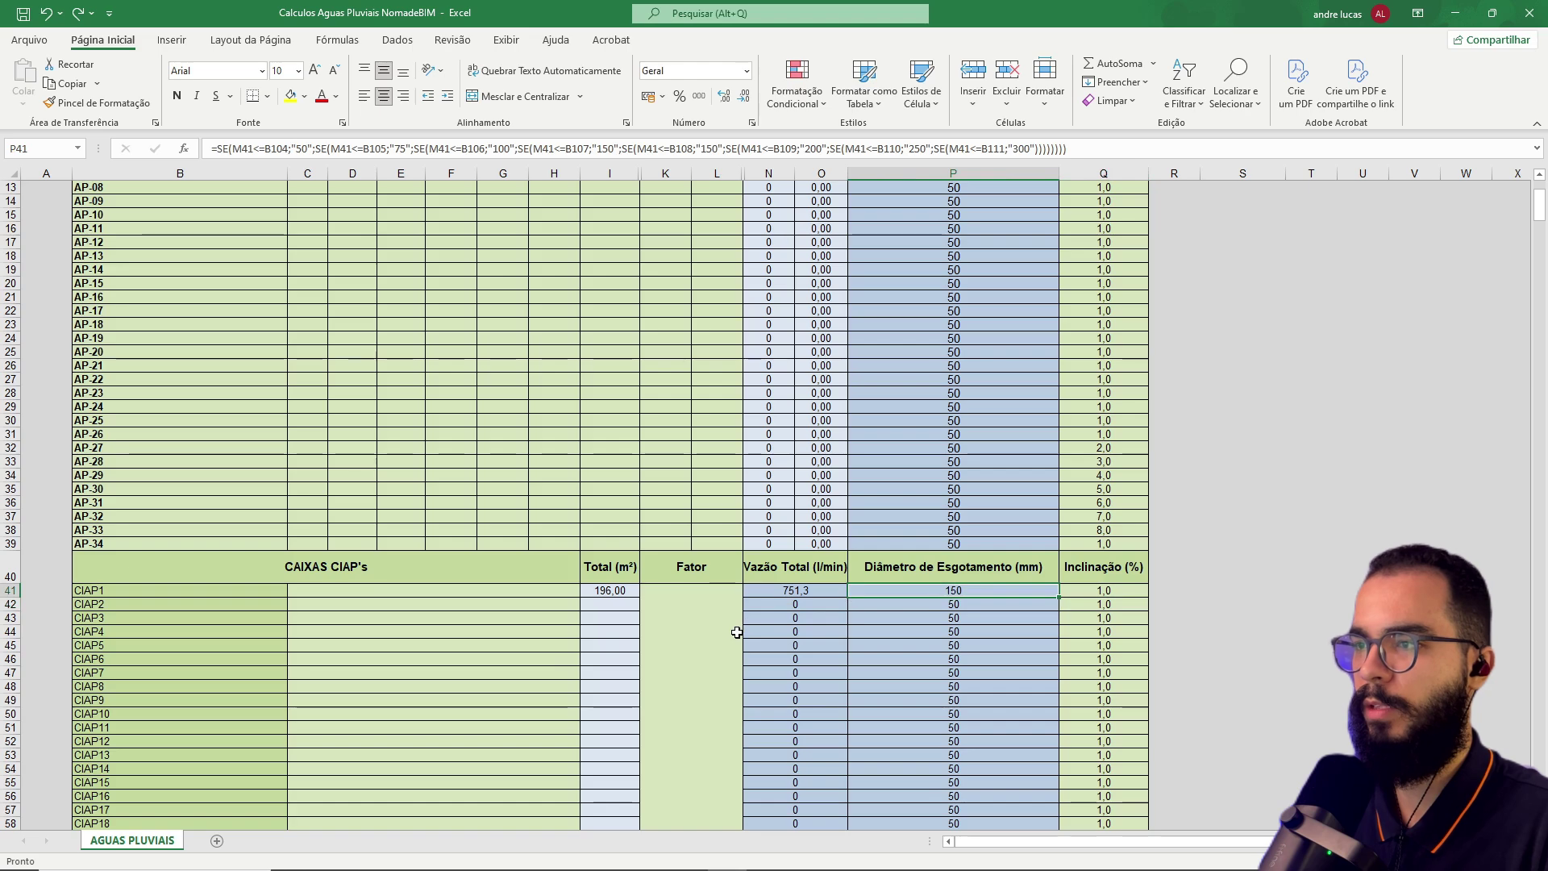
Switch back to Revit, deselect the 150 mm outlet pipe and review its run from the CIAP box to the street in the Térreo plan.
{"action": "left_click", "coordinate": [1456, 14]}
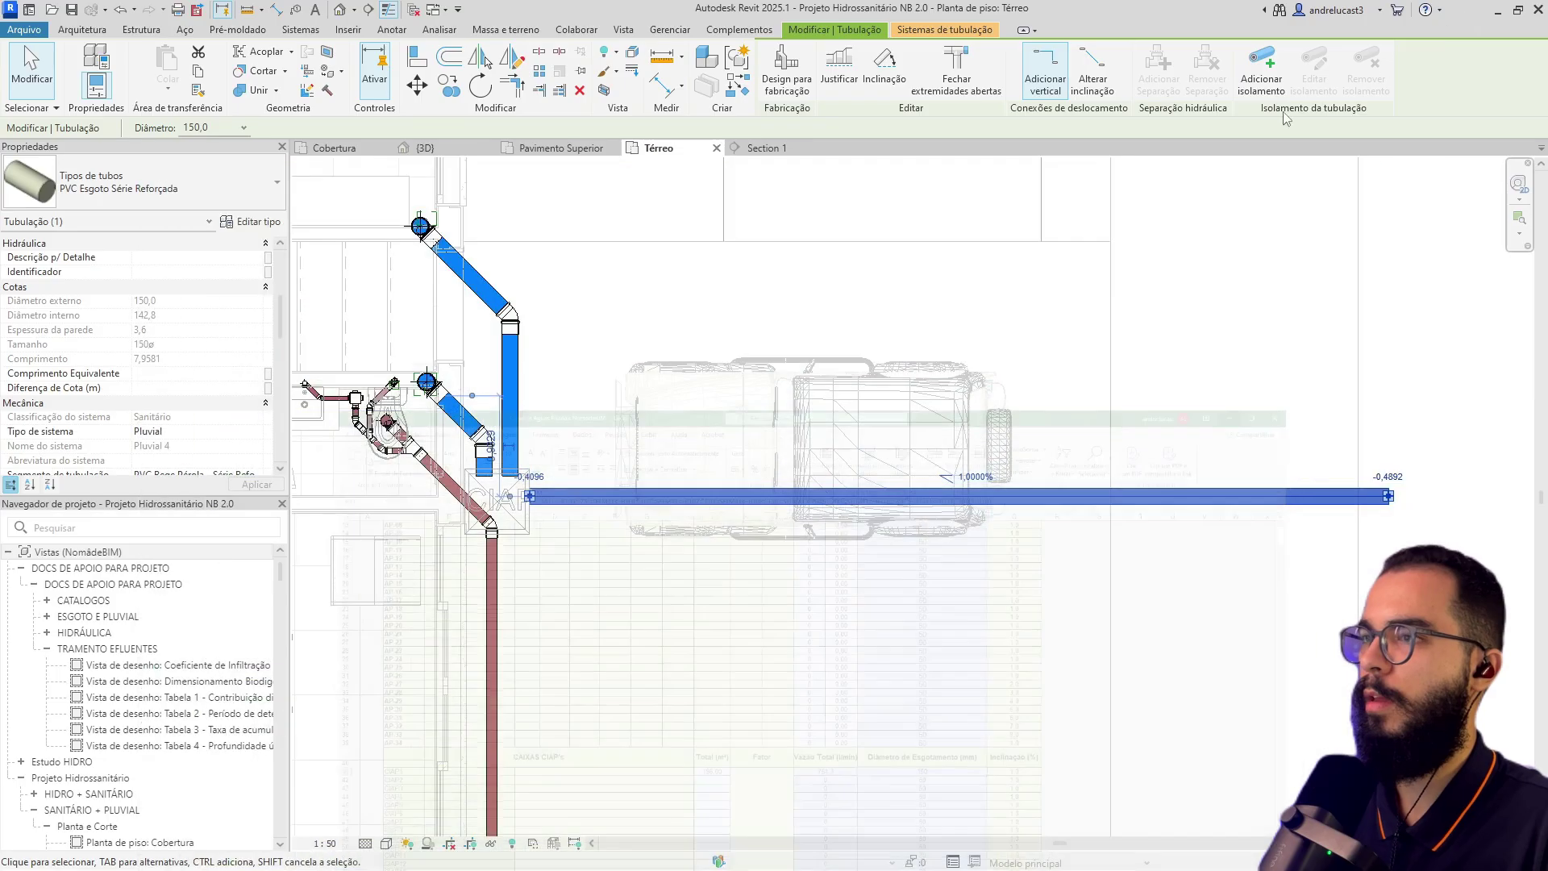
{"action": "key", "text": "Escape"}
{"action": "scroll", "coordinate": [904, 491], "scroll_direction": "down", "scroll_amount": 3}
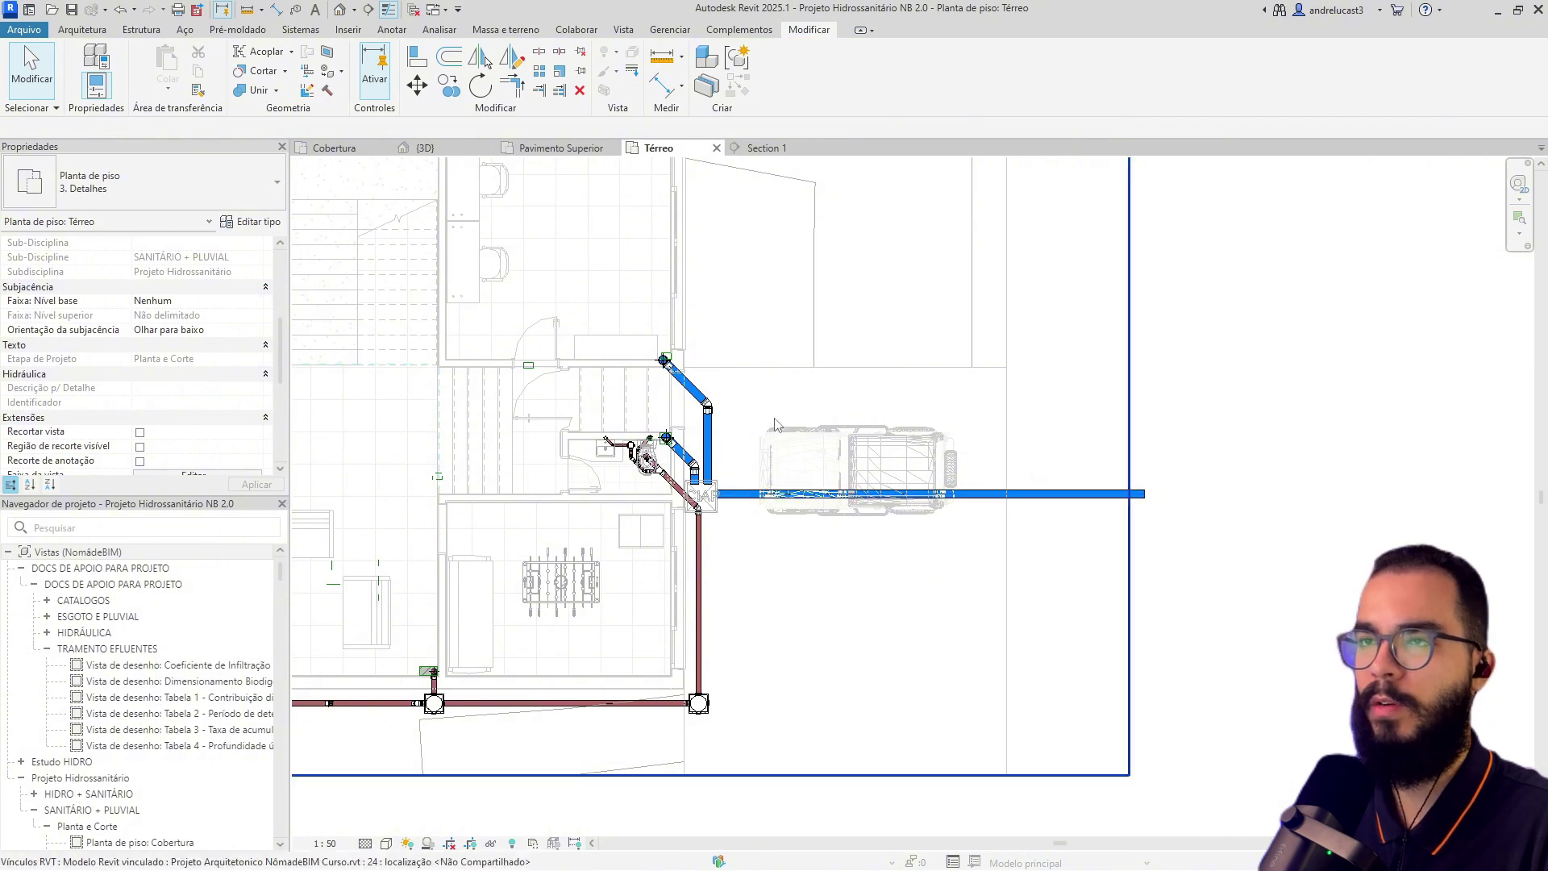
{"action": "scroll", "coordinate": [942, 436], "scroll_direction": "down", "scroll_amount": 3}
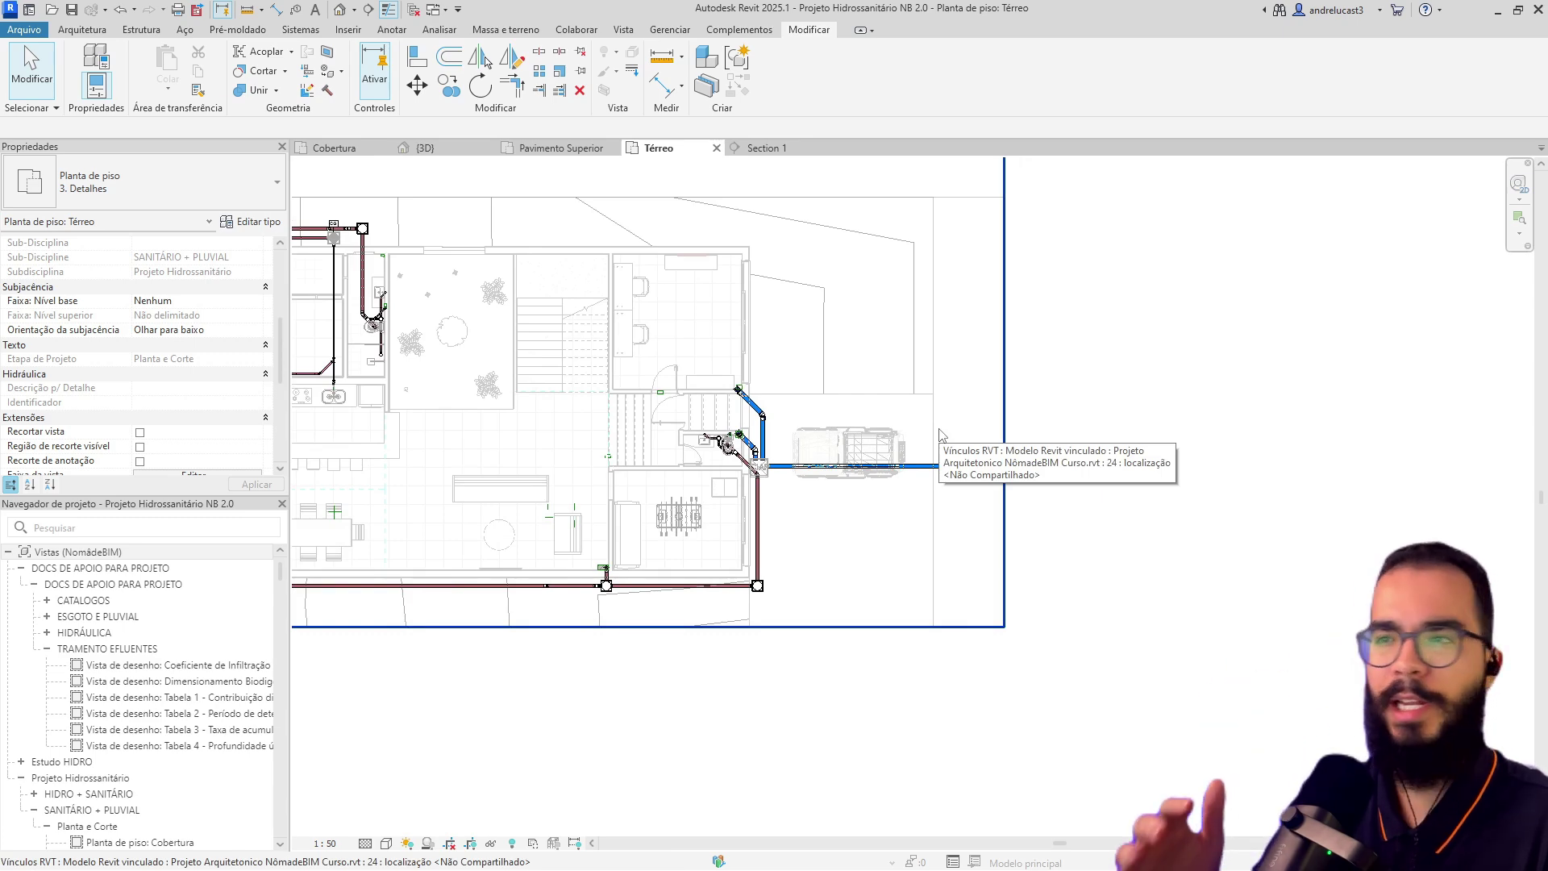
{"action": "scroll", "coordinate": [790, 474], "scroll_direction": "up", "scroll_amount": 4}
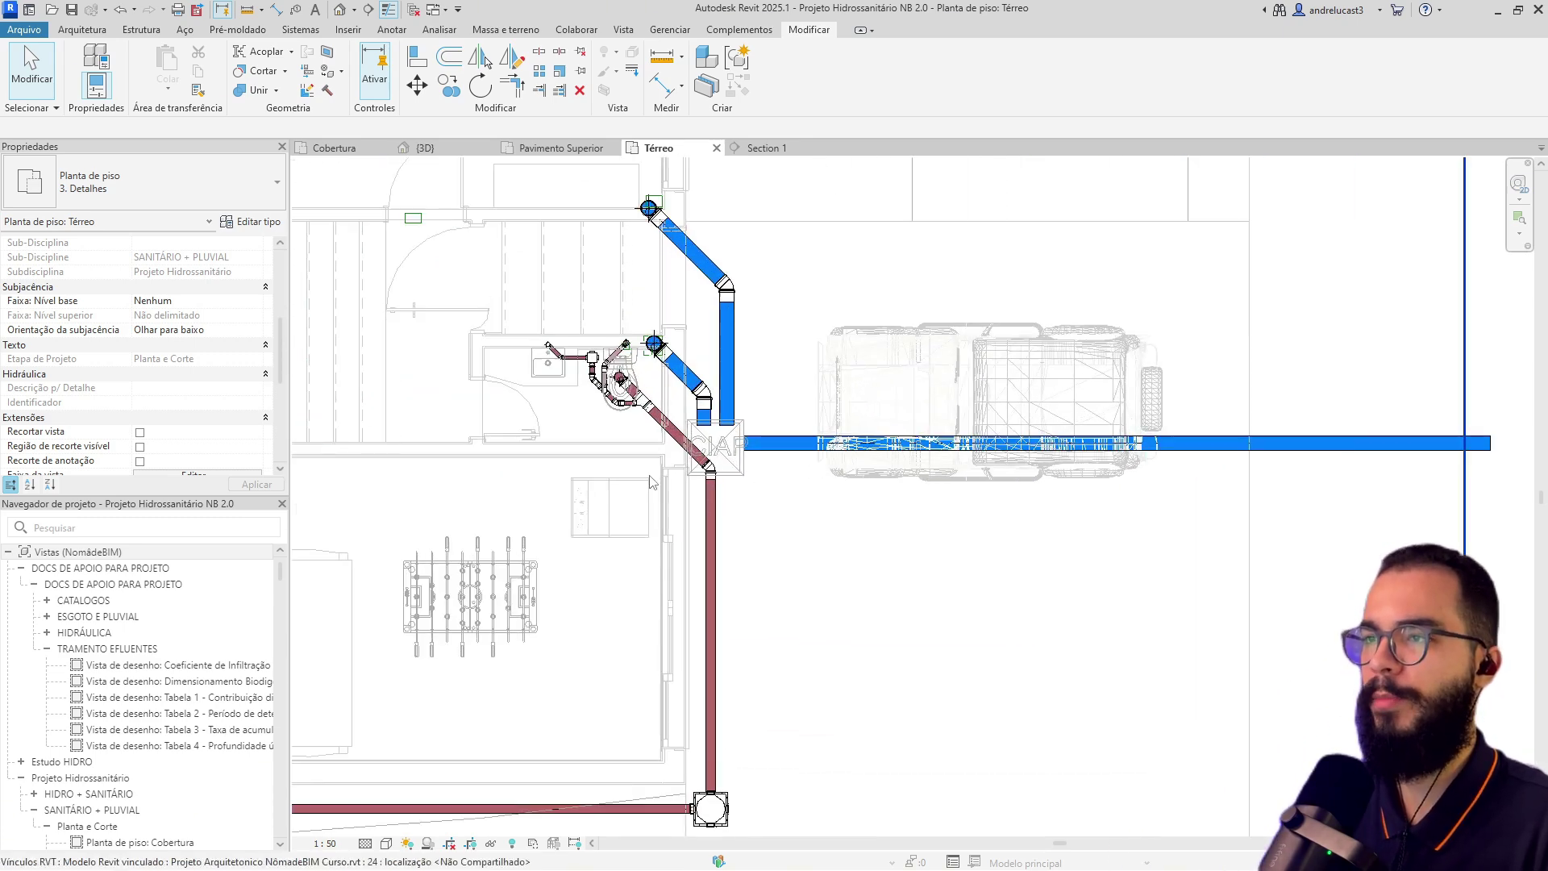